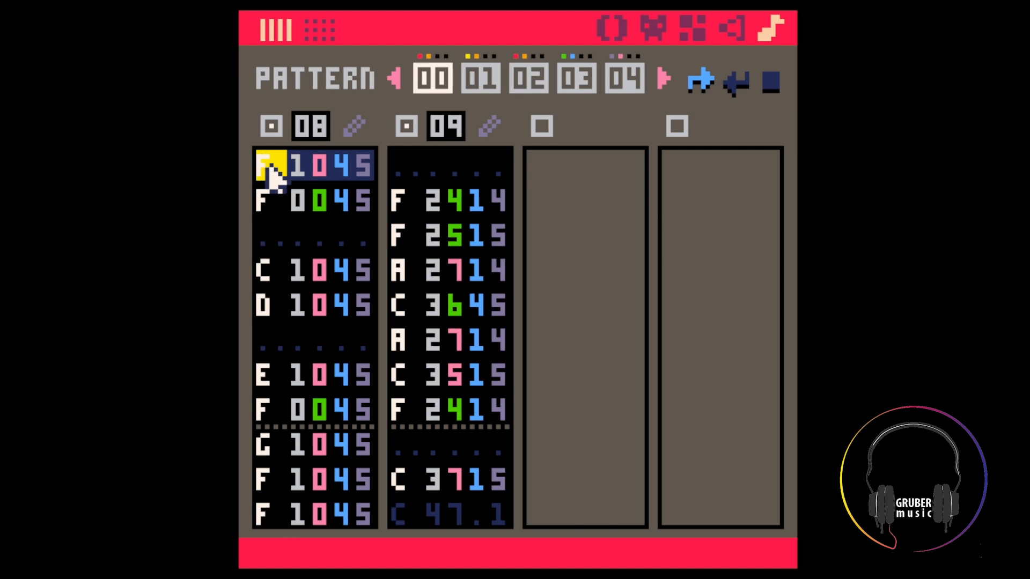
Look through the bass notes of pattern 00, play the song through, and return to pattern 00
left_click_drag(270, 172, 361, 172)
left_click(356, 174)
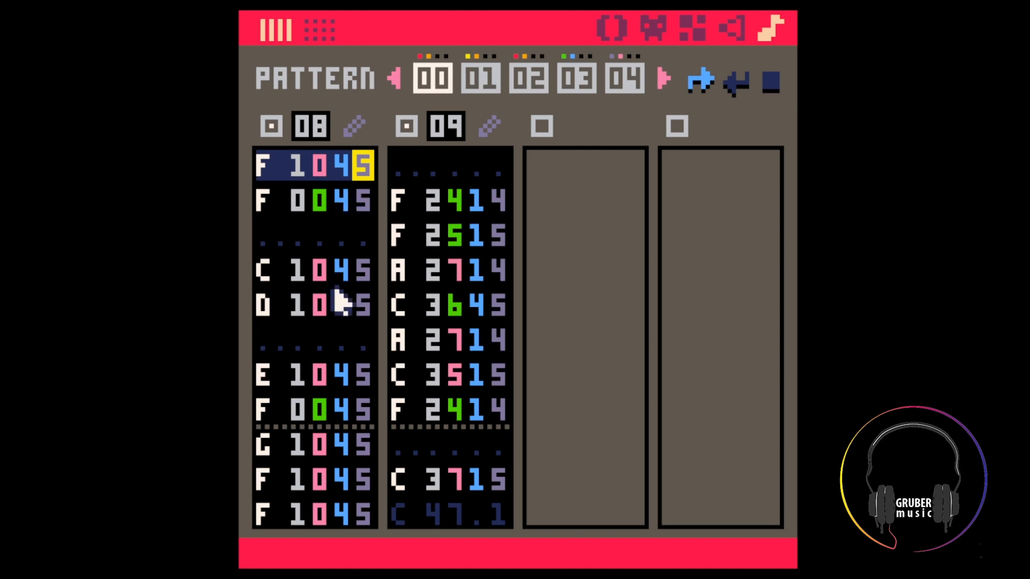
scroll(349, 356, "down", 11)
scroll(349, 364, "up", 11)
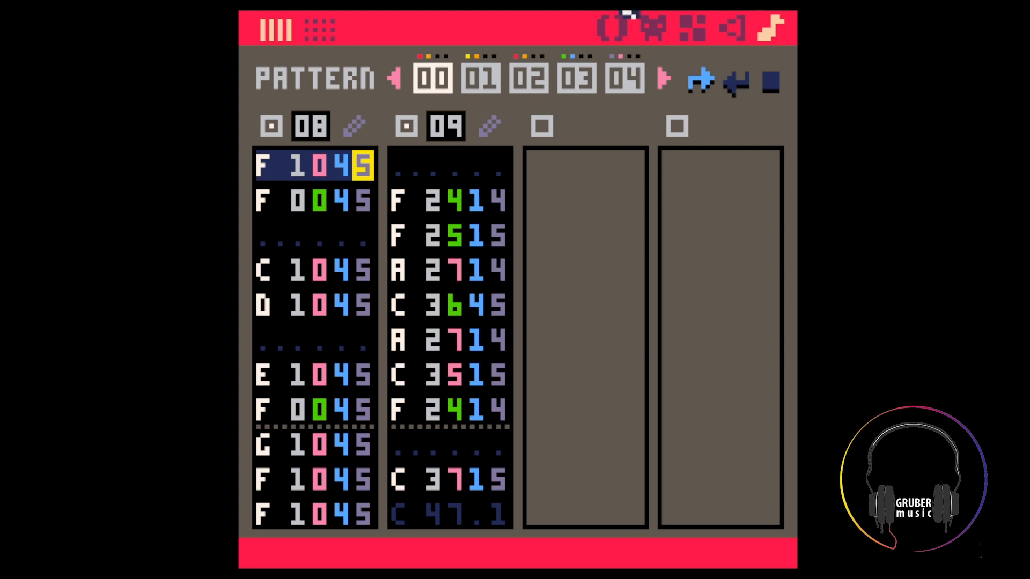
key("space")
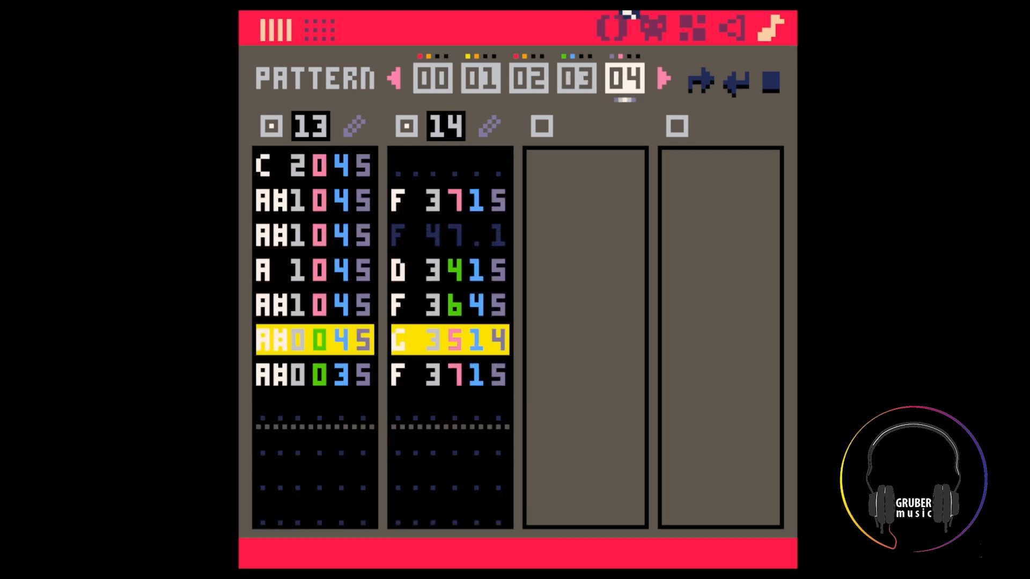
left_click(445, 78)
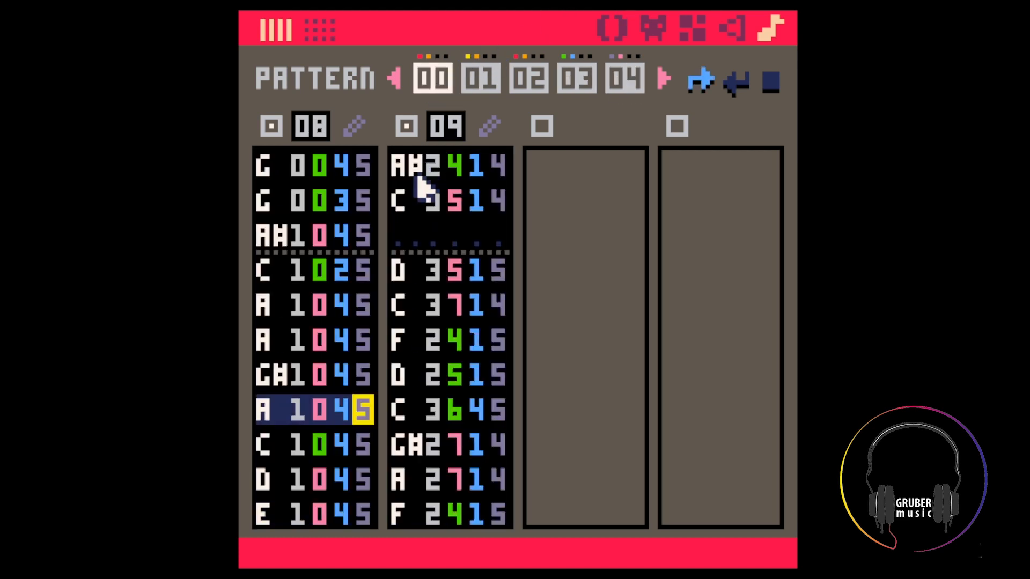
Examine the opening notes of SFX 08 against the empty rows at the start of each bar in SFX 09
left_click(405, 169)
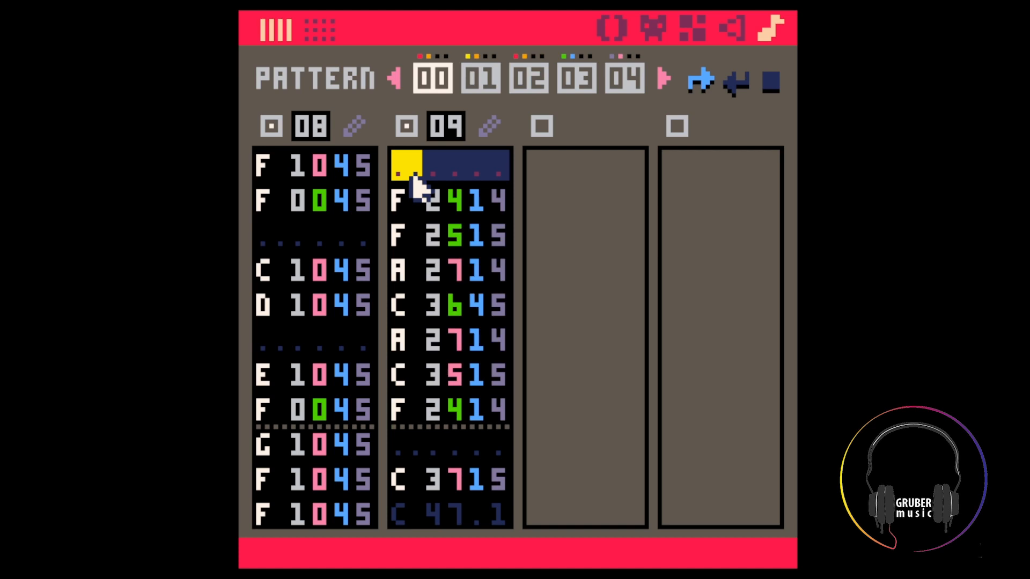
left_click_drag(264, 172, 361, 168)
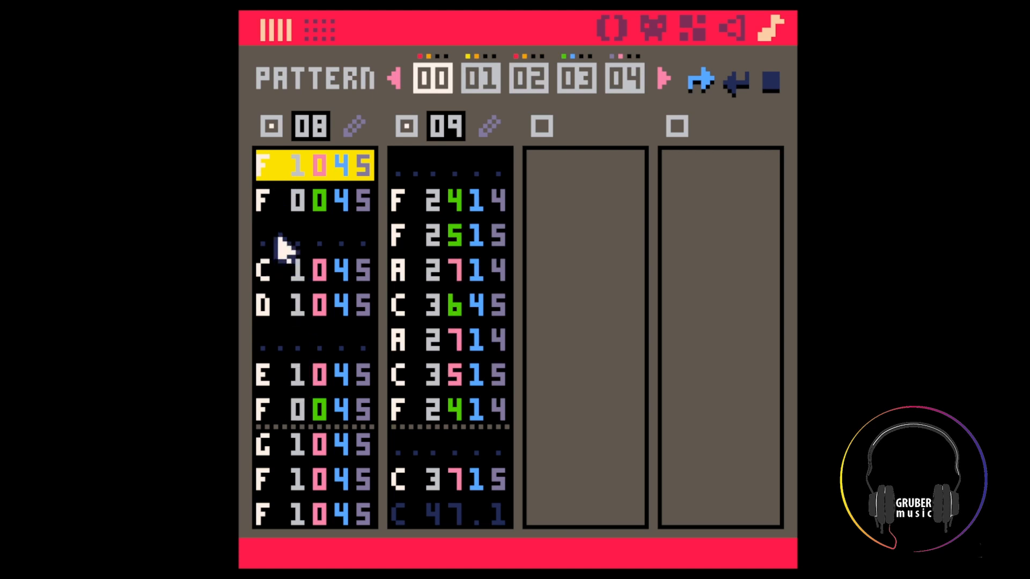
left_click(365, 410)
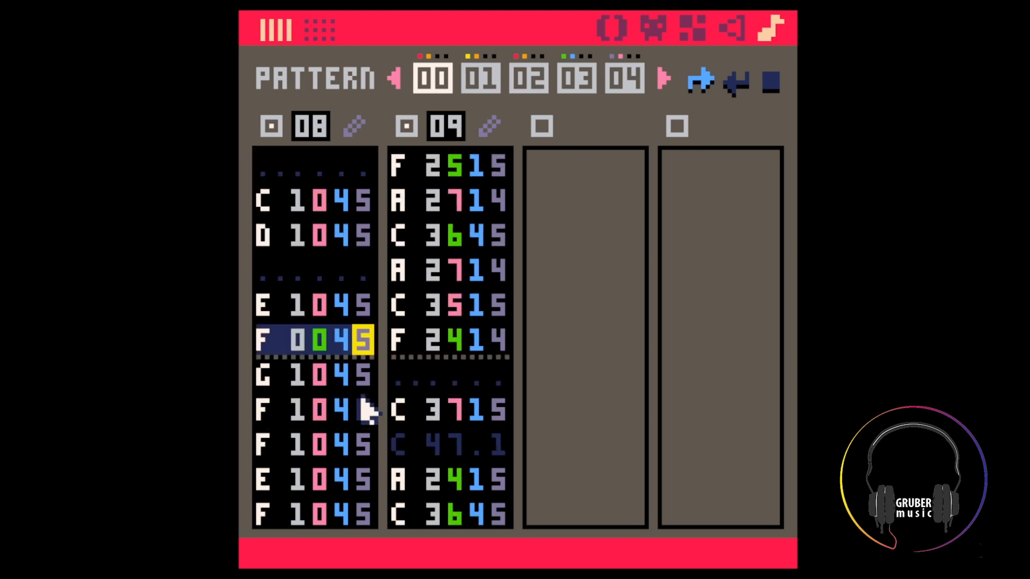
scroll(363, 400, "down", 3)
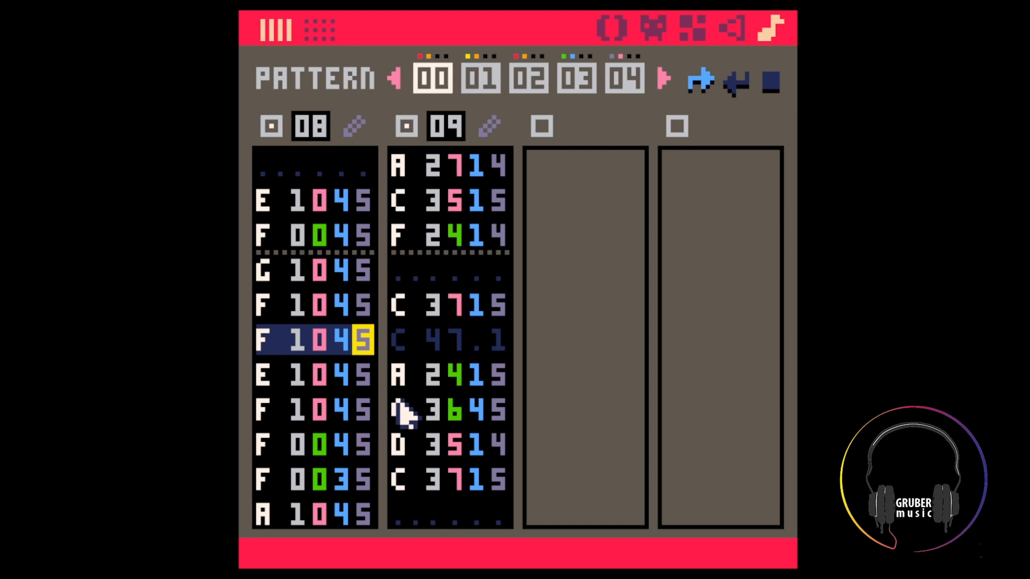
scroll(405, 413, "up", 10)
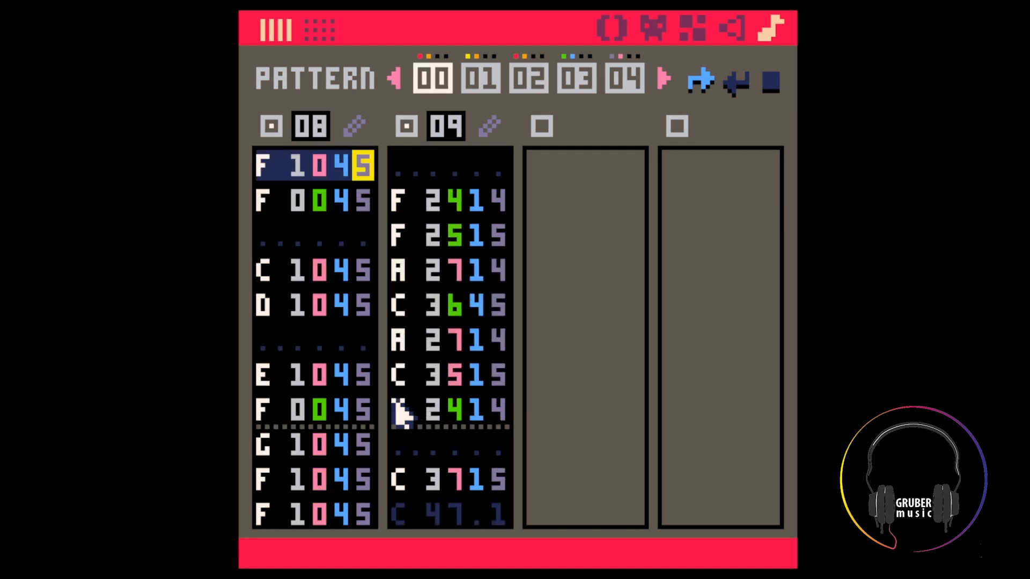
left_click(408, 171)
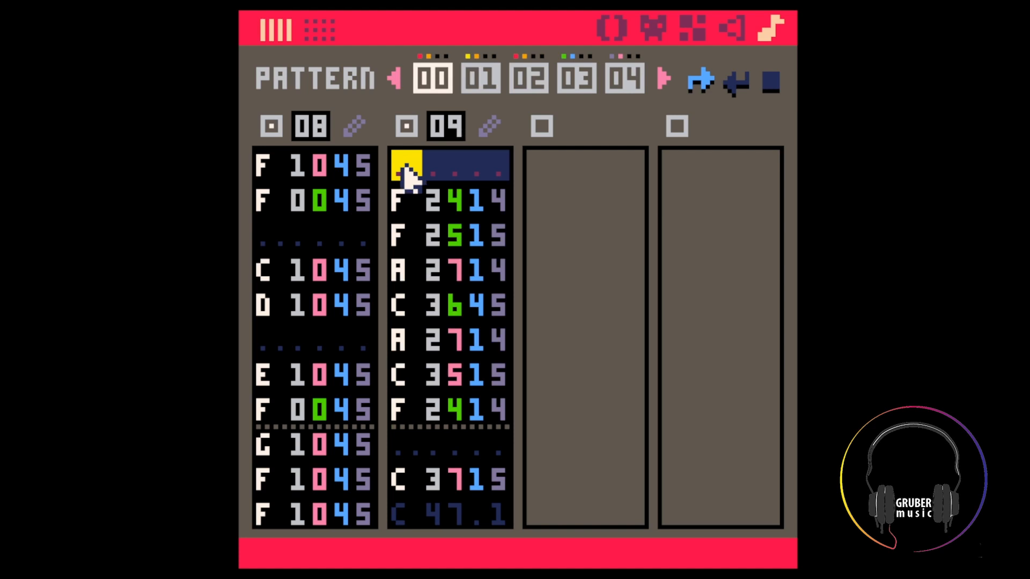
left_click_drag(405, 168, 504, 169)
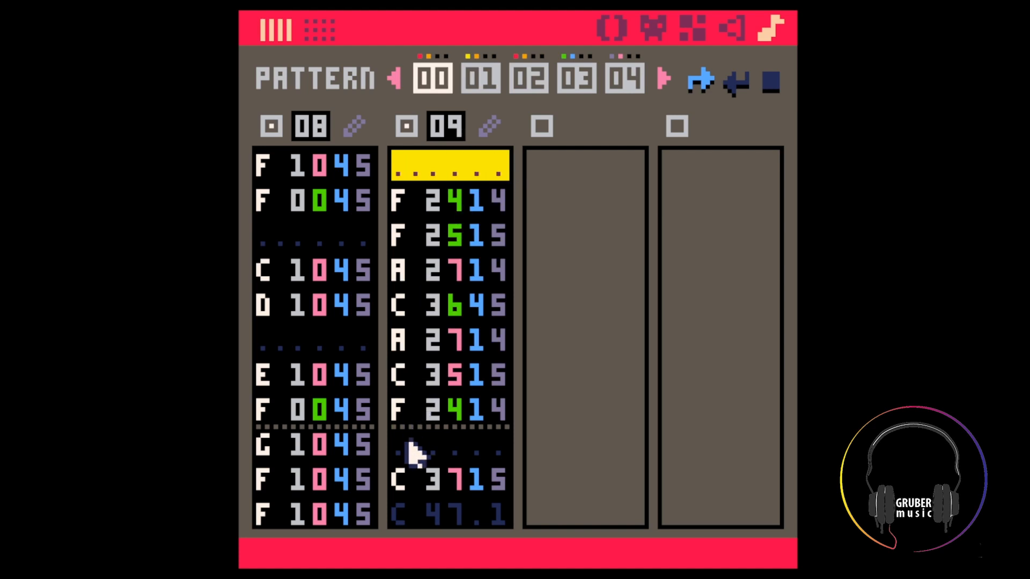
left_click_drag(407, 441, 493, 441)
scroll(477, 440, "down", 7)
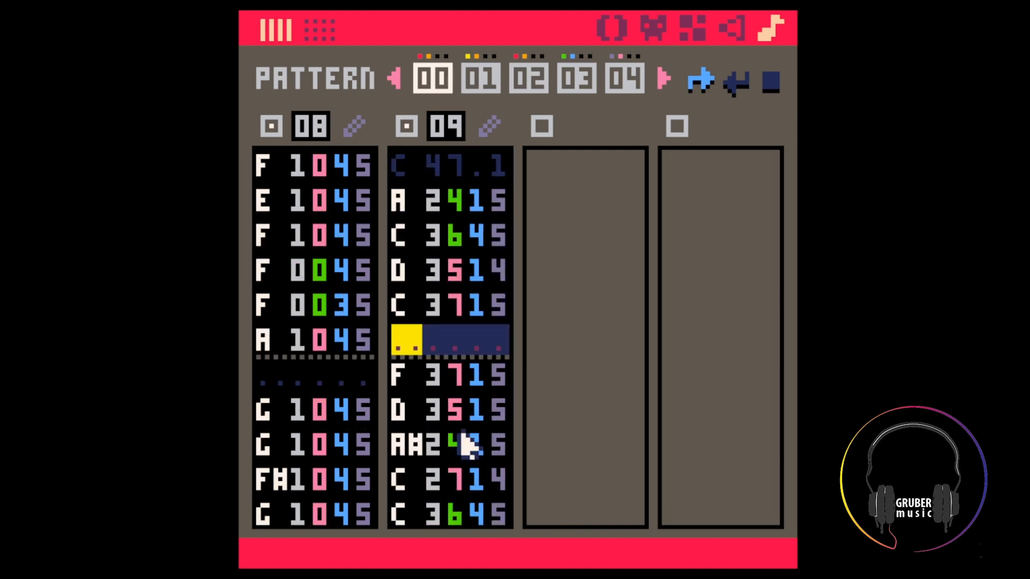
scroll(469, 445, "up", 7)
left_click(409, 170)
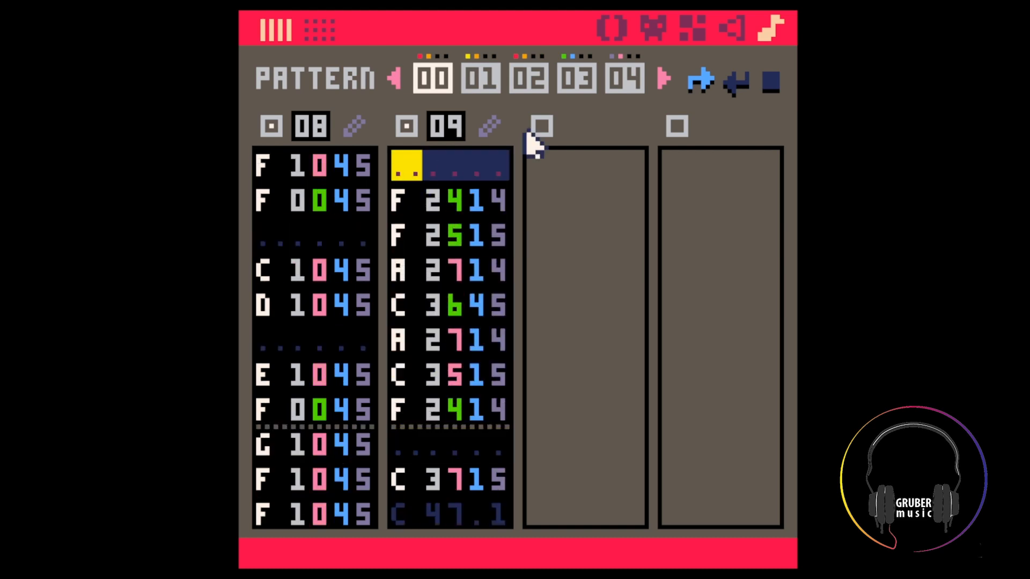
In the SFX editor, enter C 1 in the first row of SFX 09 with instrument 0, volume 3 and effect 3
left_click(734, 29)
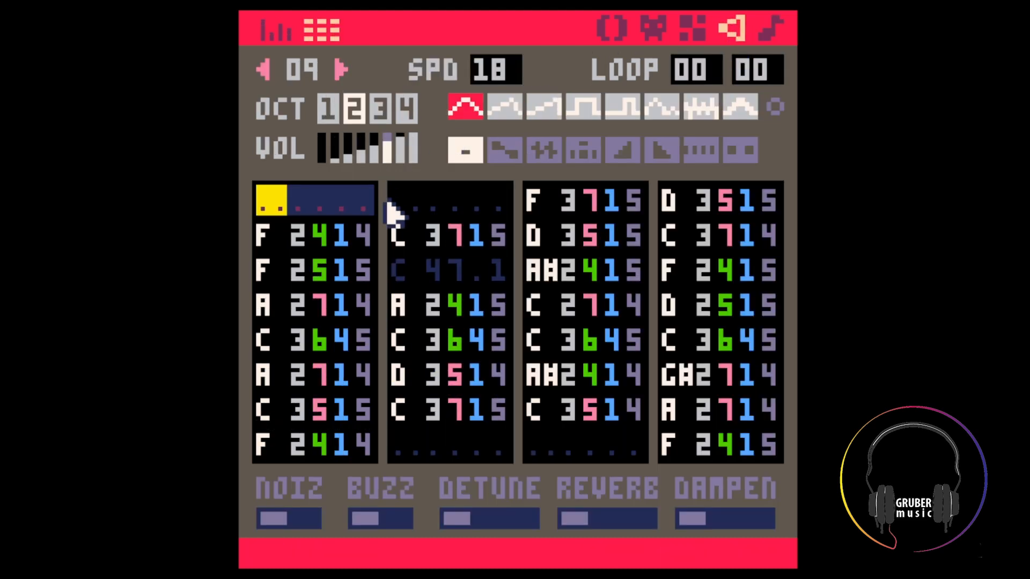
key("z")
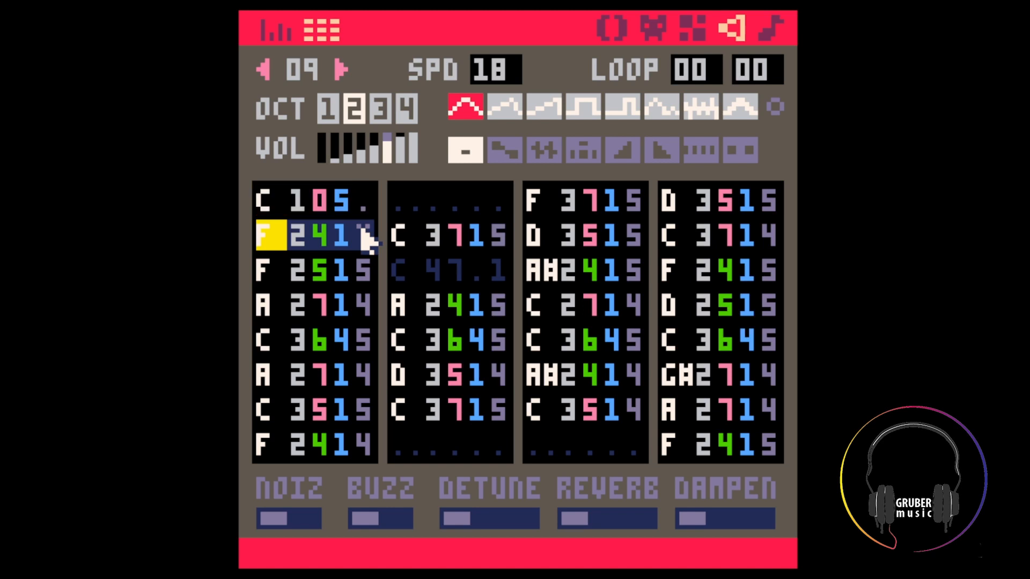
key("Up")
key("Right")
key("Right")
key("Right")
type("3")
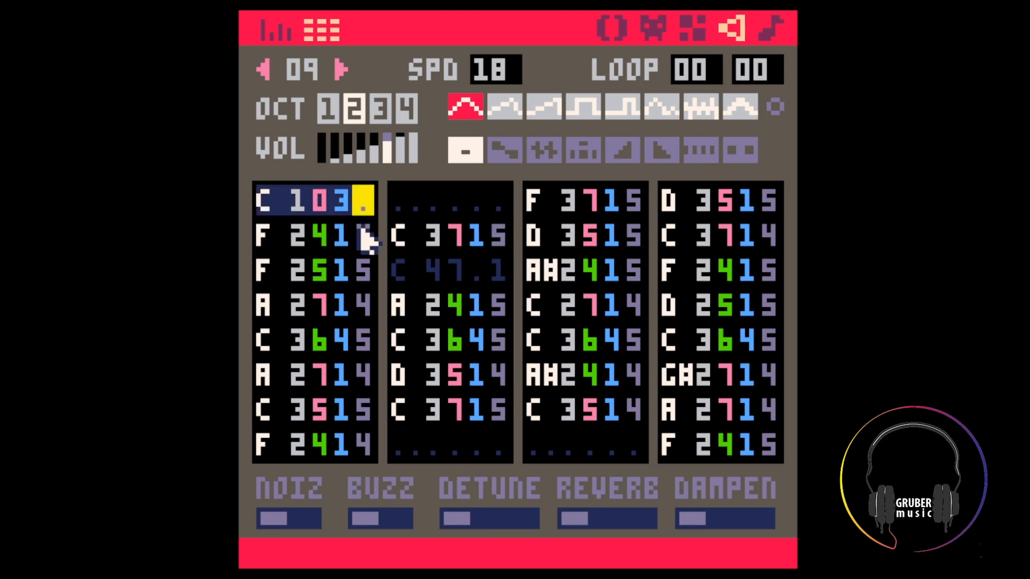
type("3")
Copy the new C 1 note of SFX 09 into the first row of its second column
key("Up")
key("shift+Left")
key("shift+Left")
key("shift+Left")
key("shift+Left")
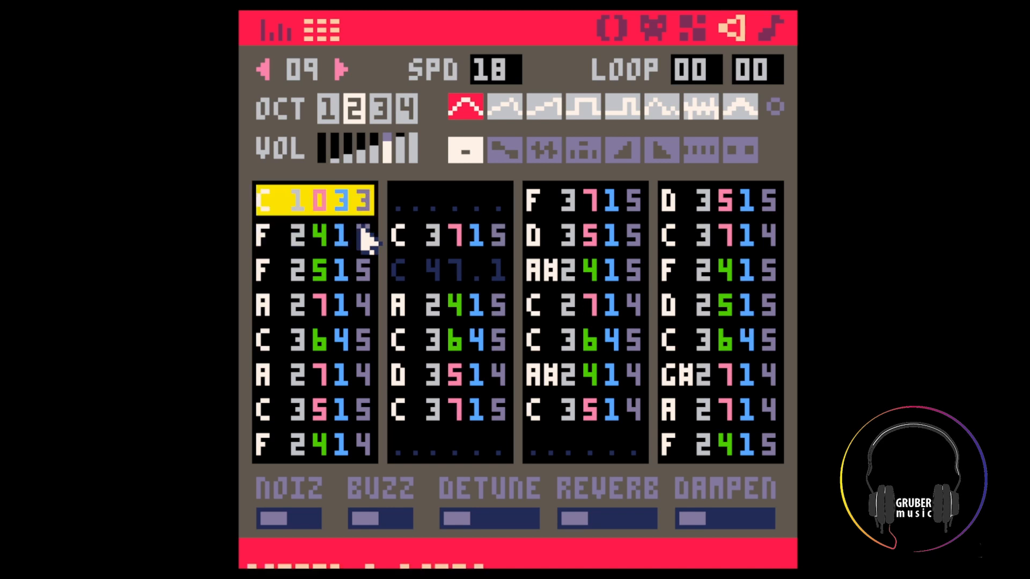
key("ctrl+Right")
key("ctrl+v")
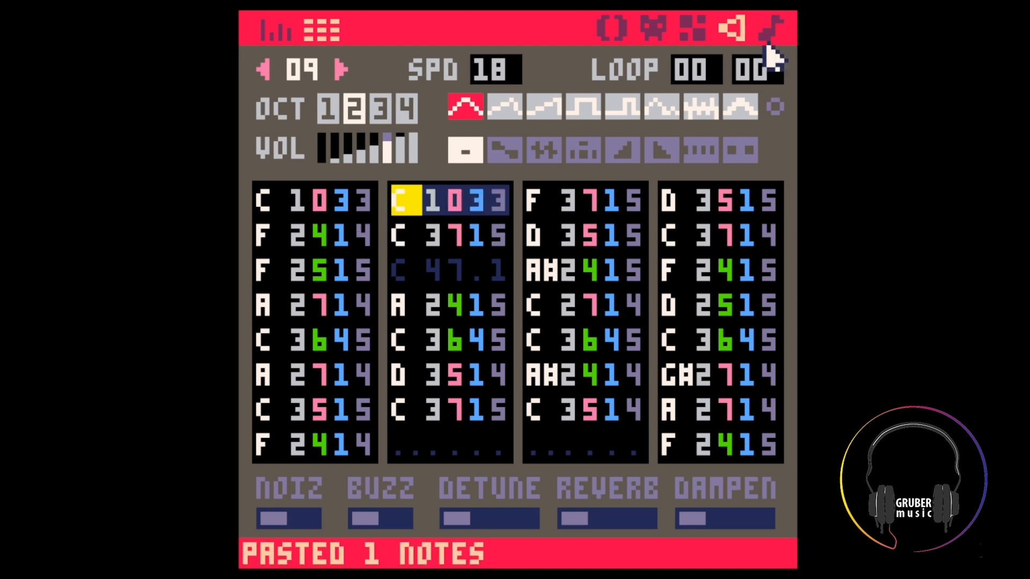
Check the opening notes of SFX 09's remaining columns and play back pattern 00 in the music editor
left_click_drag(413, 204, 656, 202)
left_click(528, 212)
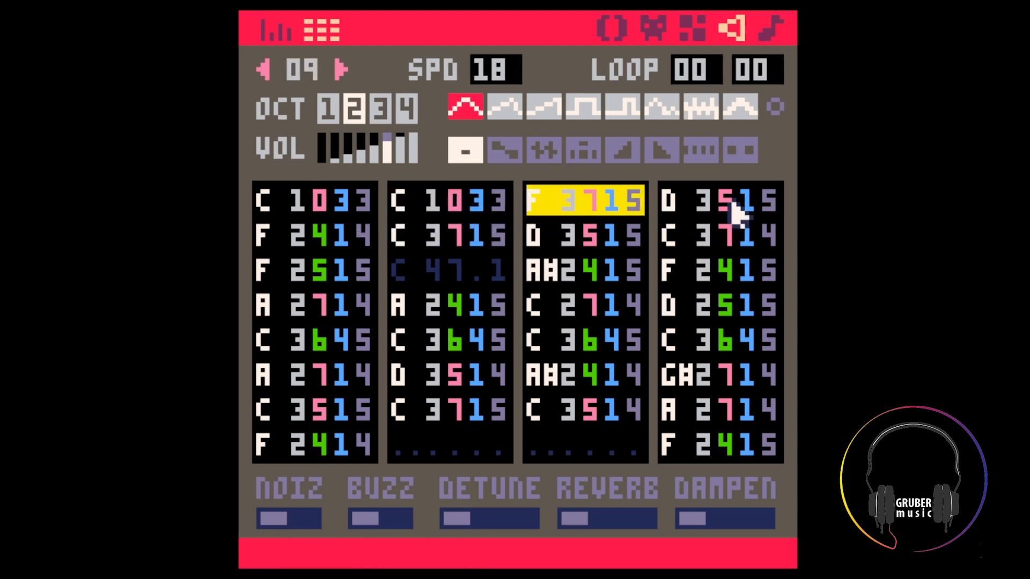
left_click(706, 202)
left_click(774, 30)
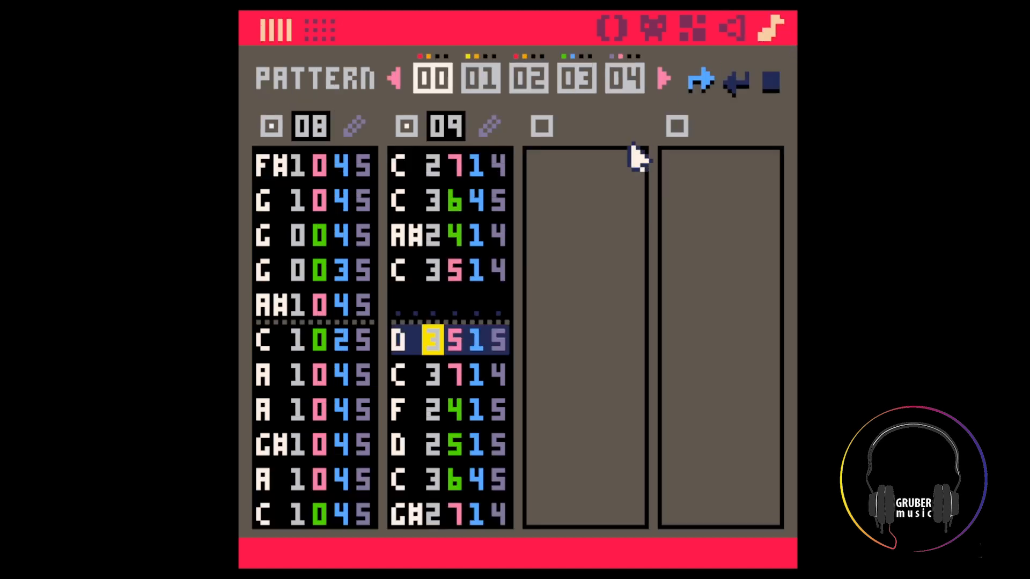
key("space")
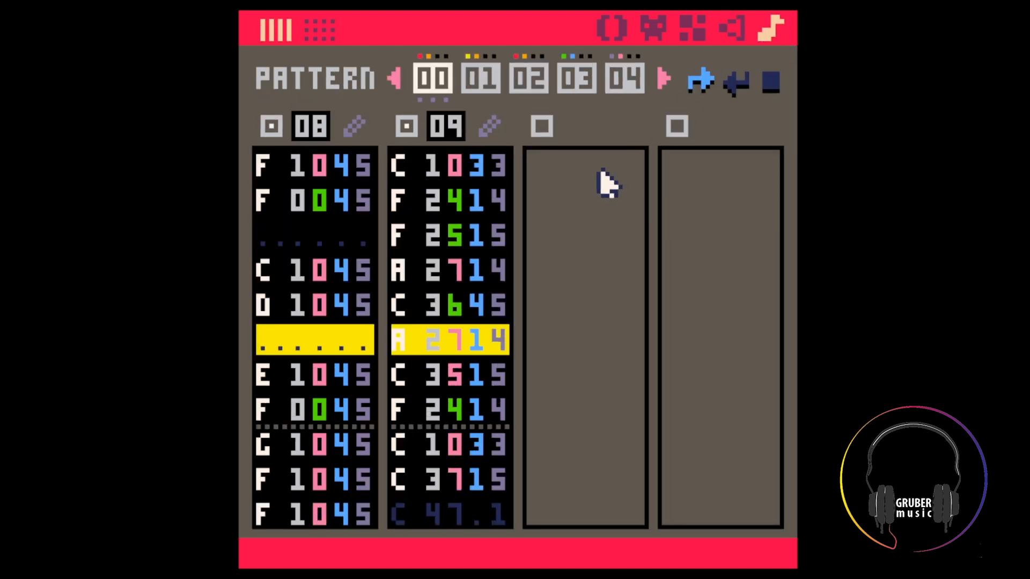
key("space")
Set the volume of the first note in SFX 09 to 4 and play back pattern 00
left_click(478, 168)
type("4")
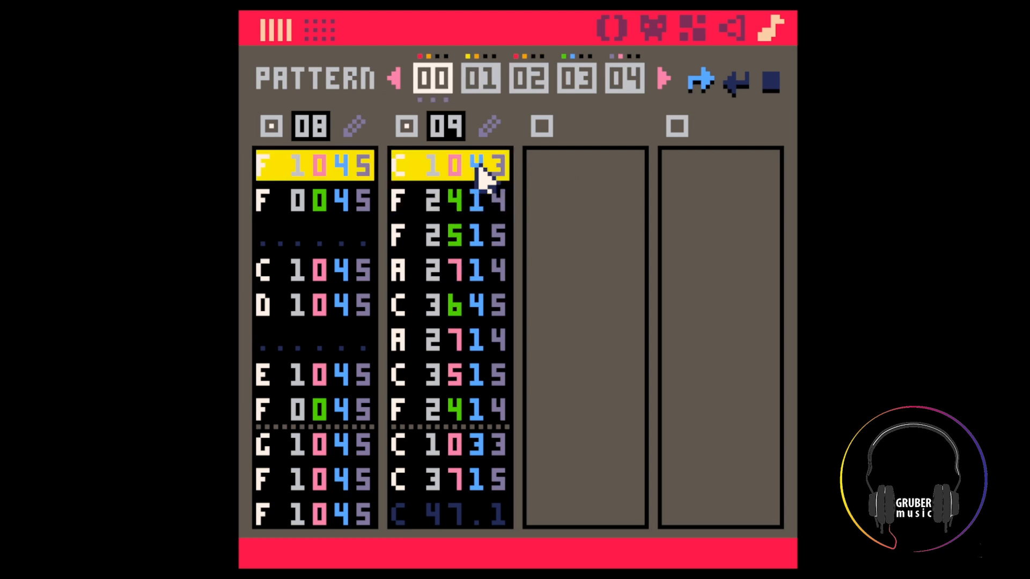
left_click(746, 24)
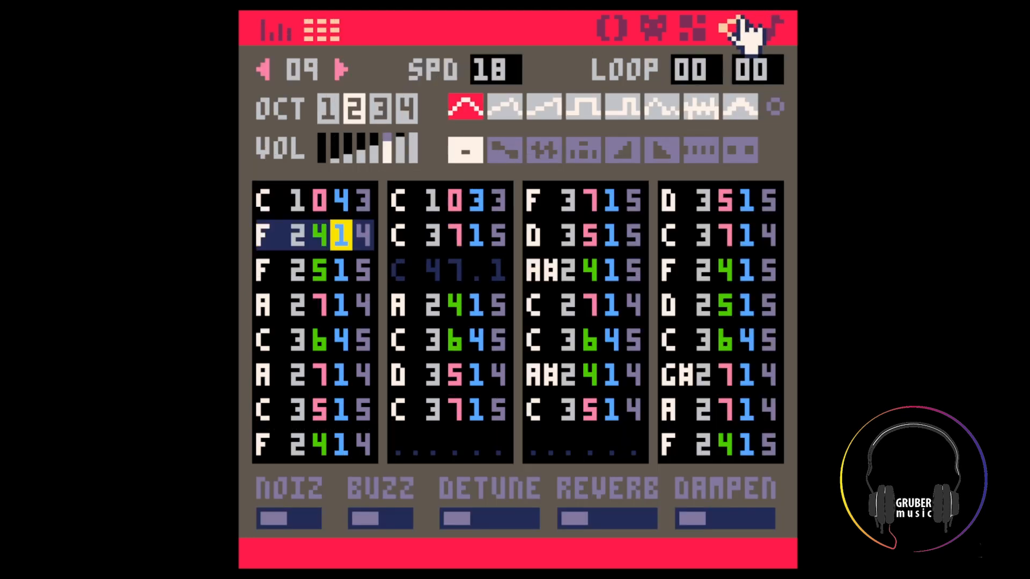
left_click(767, 30)
key("space")
key("space")
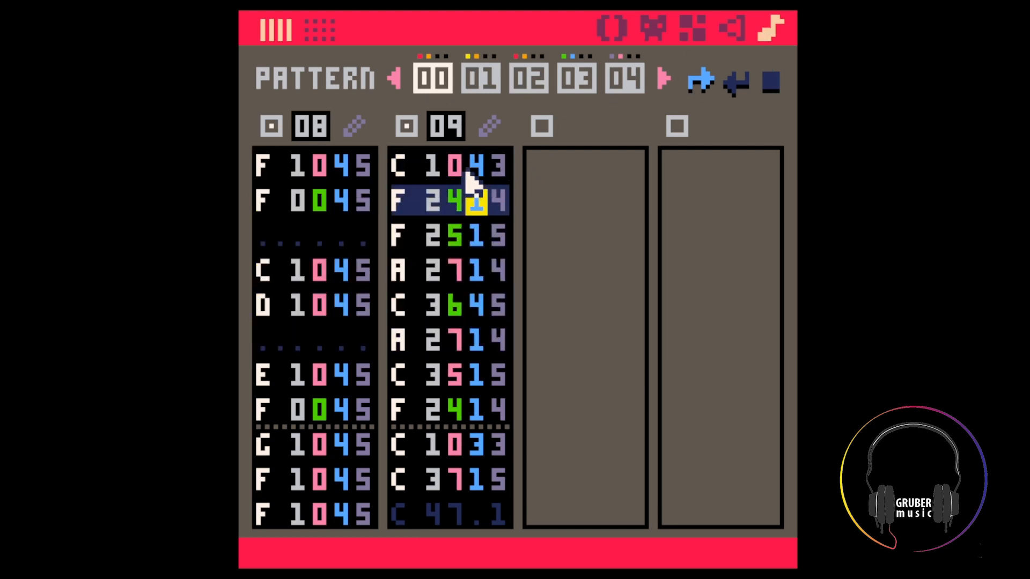
key("space")
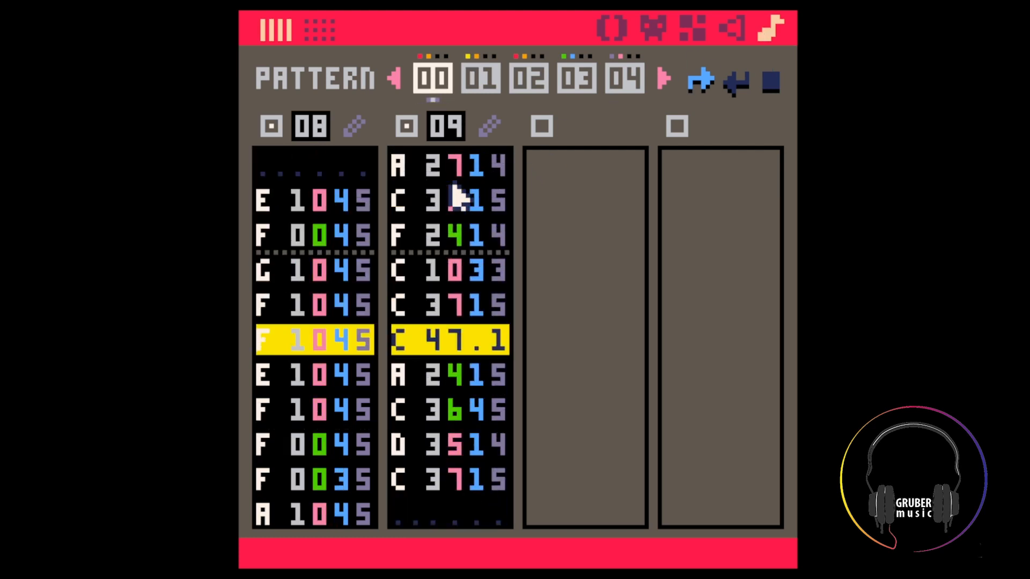
key("space")
Examine the first two F notes of SFX 08 and play back pattern 00
left_click(362, 203)
left_click_drag(266, 200, 373, 197)
left_click(360, 200)
left_click_drag(270, 197, 361, 200)
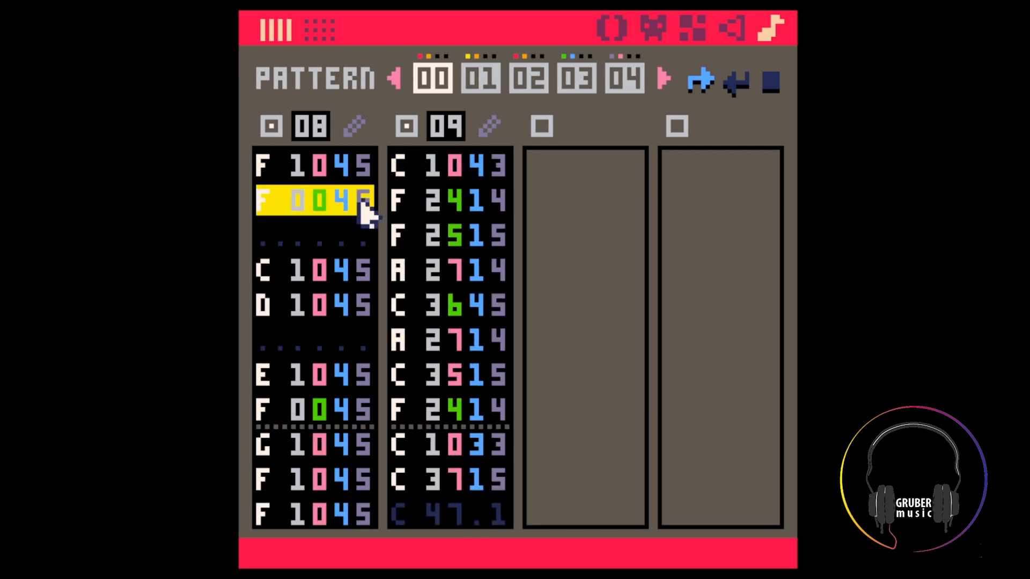
key("space")
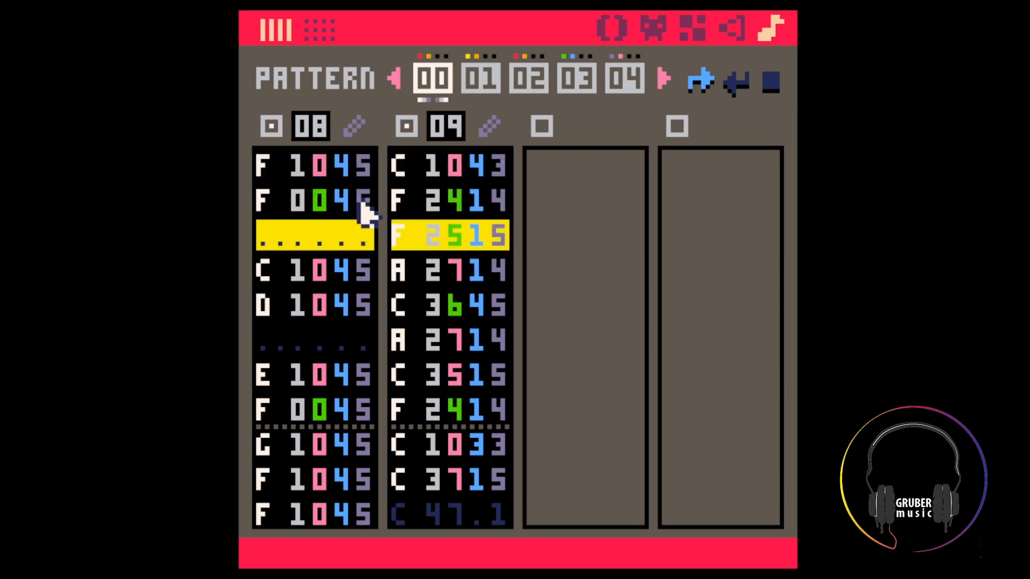
key("space")
left_click(362, 202)
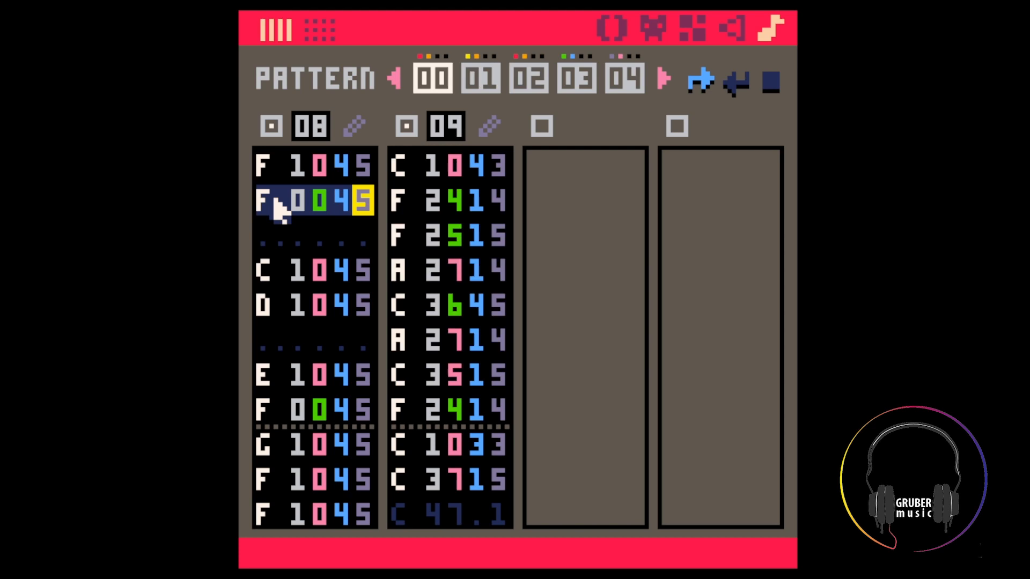
left_click_drag(268, 164, 387, 181)
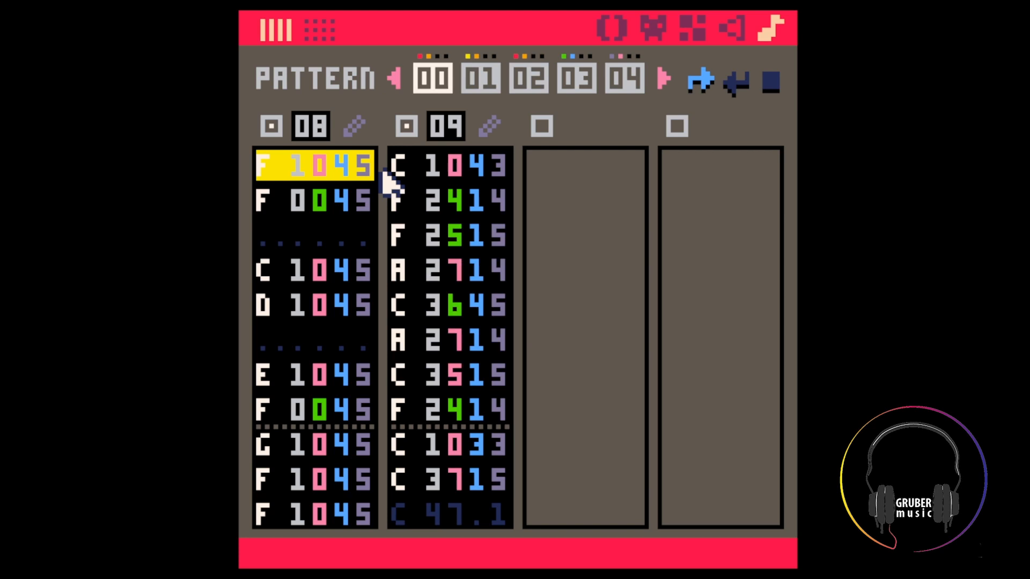
Delete the first note of SFX 09 and put a copy of SFX 08's opening F 1 note in its place
left_click(476, 167)
key("Delete")
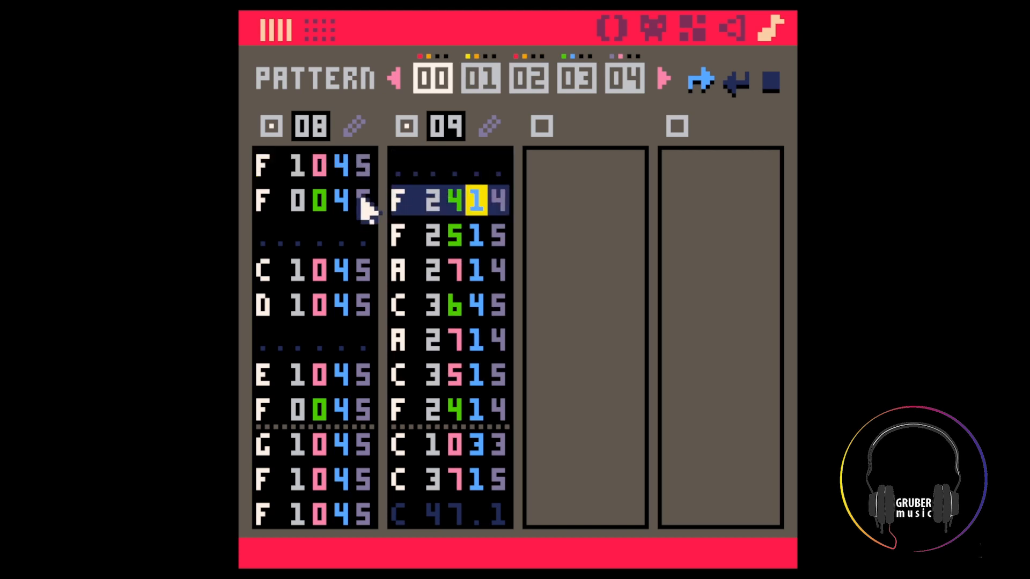
left_click_drag(366, 208, 262, 202)
key("ctrl+c")
left_click(404, 165)
key("ctrl+v")
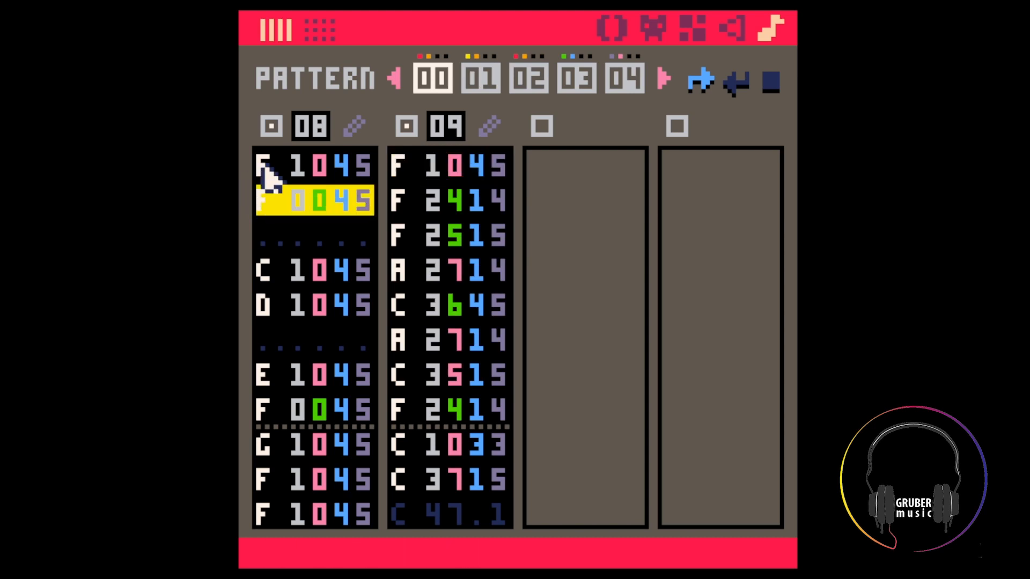
Move the F 0 note of SFX 08 from the second row to the first, leaving the second row empty
key("ctrl+c")
left_click(262, 165)
key("ctrl+v")
left_click(338, 202)
key("Delete")
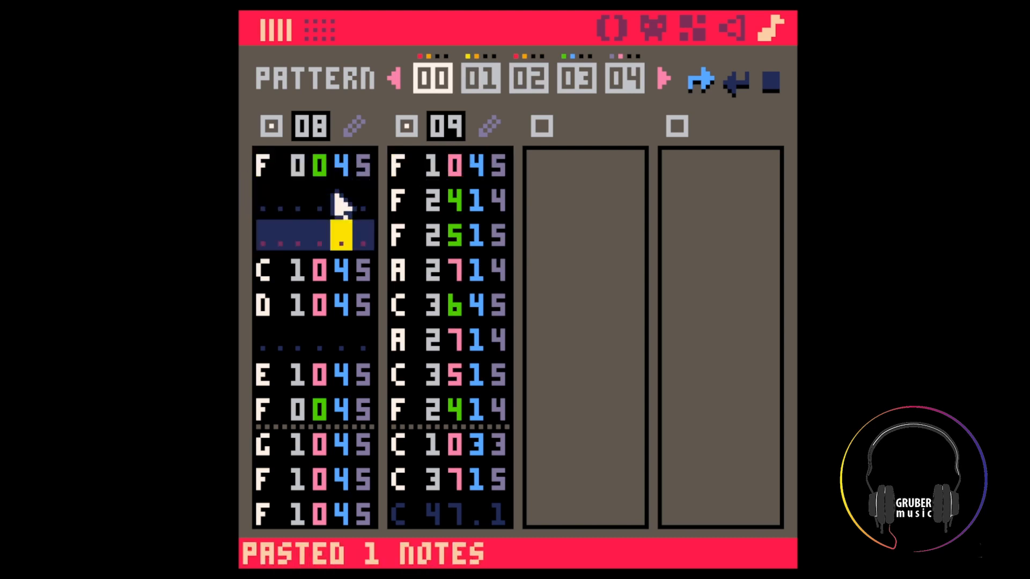
Check the opening notes of SFX 09 and play back pattern 00 with the rearranged bass notes
left_click(406, 168)
left_click(439, 188)
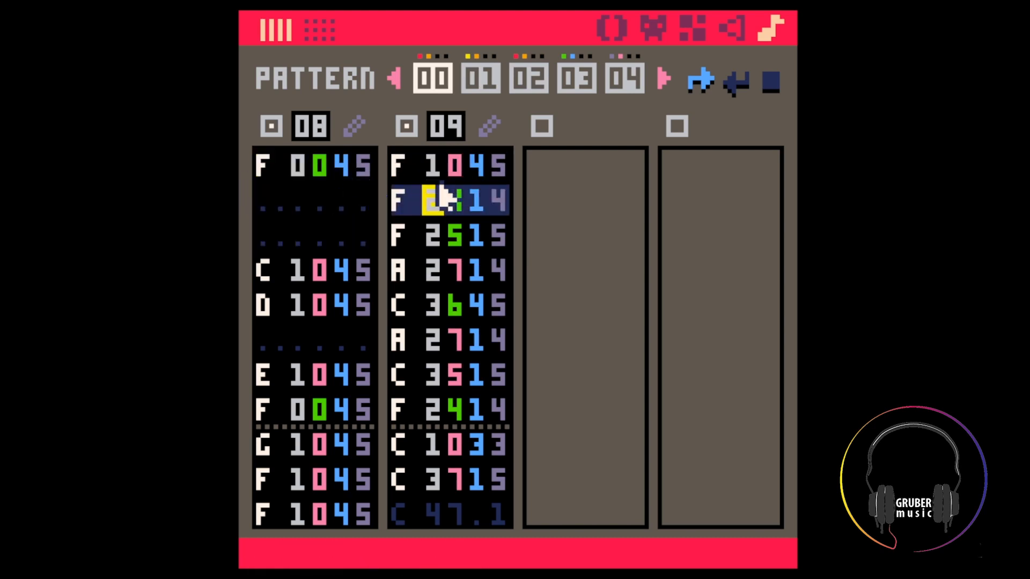
key("space")
key("space")
key("space")
key("space")
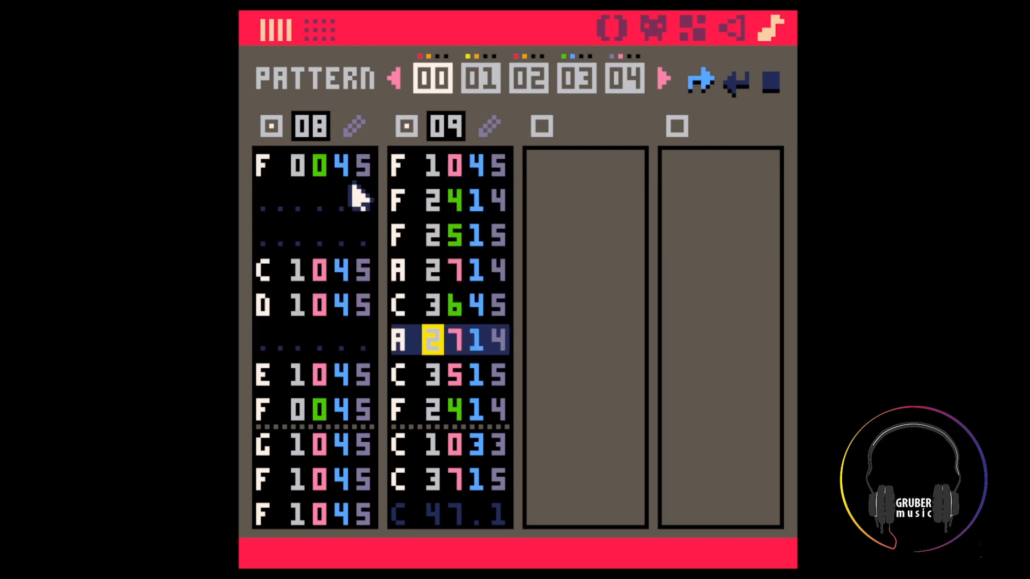
Copy the F 1 note from the first row of SFX 09 into the second row of SFX 08
left_click(401, 178)
key("ctrl+c")
left_click(354, 188)
key("ctrl+v")
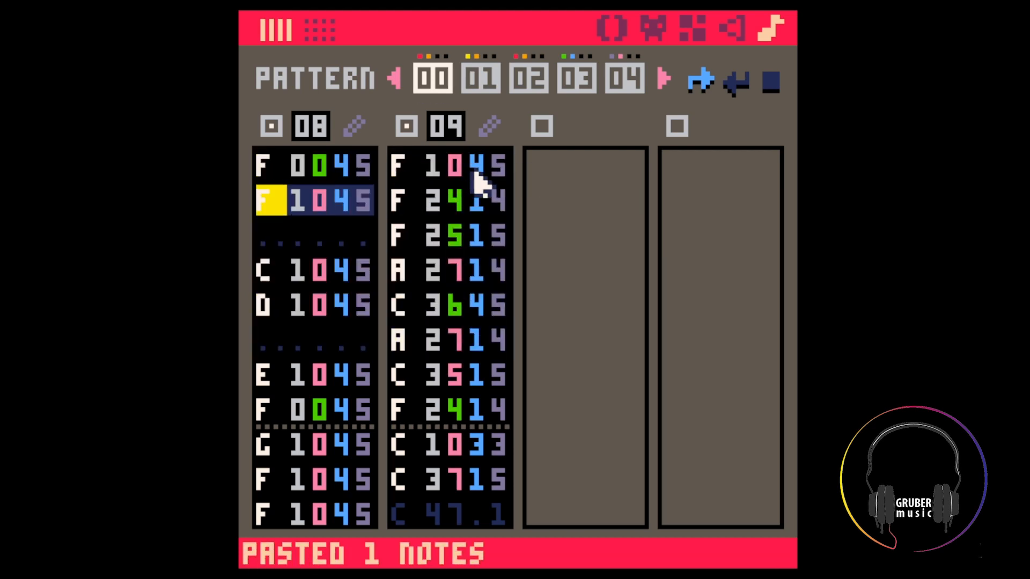
Delete the first note of SFX 09 and play back pattern 00 without it
left_click(478, 177)
key("Delete")
key("space")
key("space")
key("space")
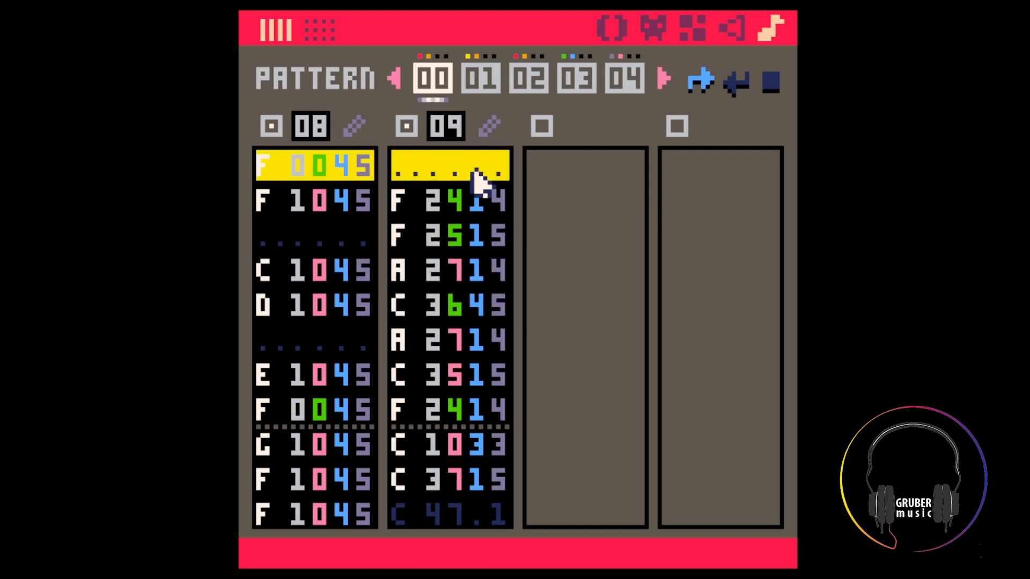
key("space")
Enter a C note in the first row of SFX 09 with octave 1, instrument 0, volume 3 and effect 3
left_click(395, 164)
key("z")
left_click(425, 166)
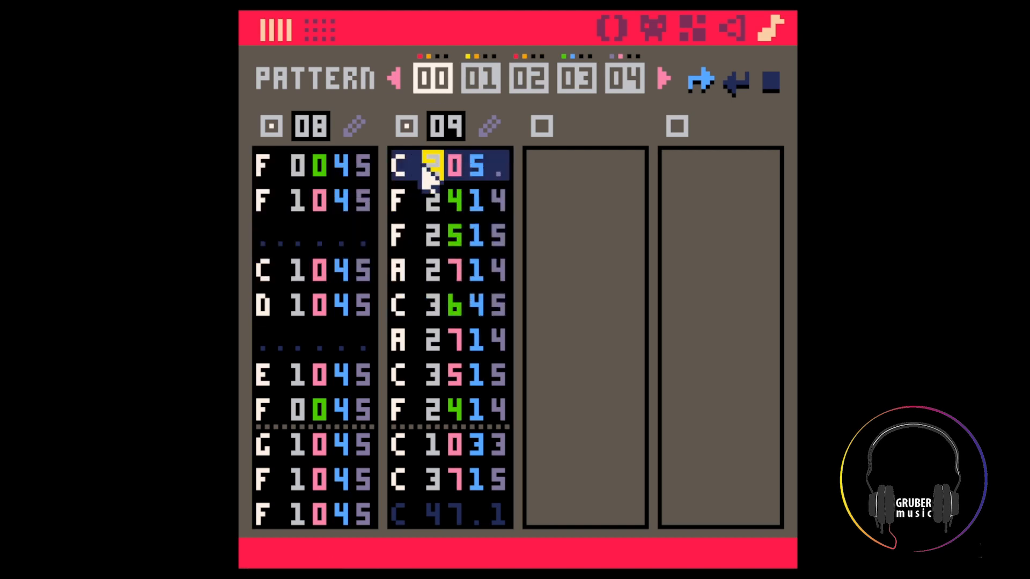
type("1")
key("Down")
key("Right")
key("Right")
key("Up")
key("Up")
type("3")
key("Up")
key("Right")
type("3")
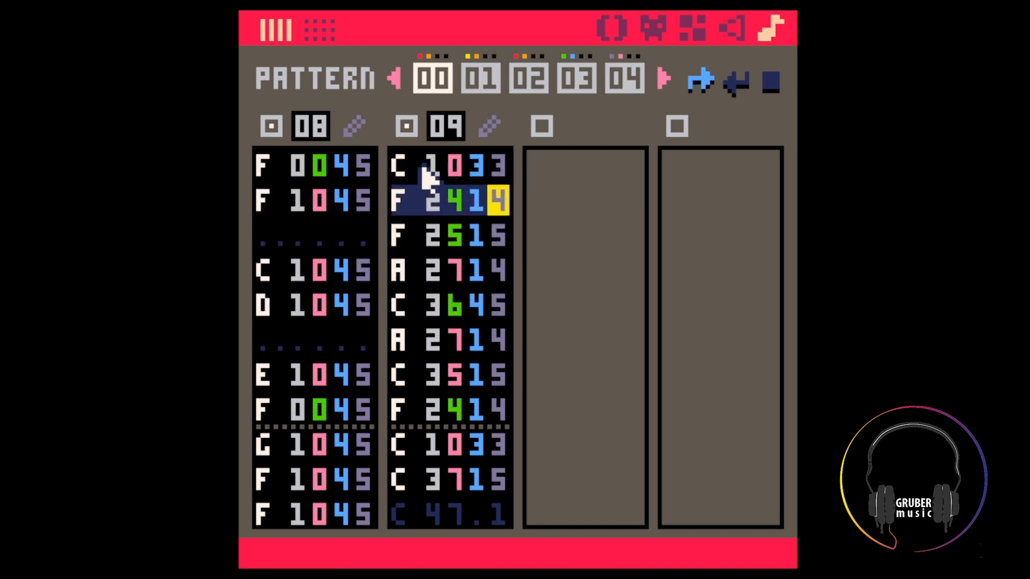
Play back pattern 00, then try volume 4 on the first note of SFX 09 and listen again
key("space")
key("space")
key("Up")
key("Up")
key("Left")
type("4")
key("space")
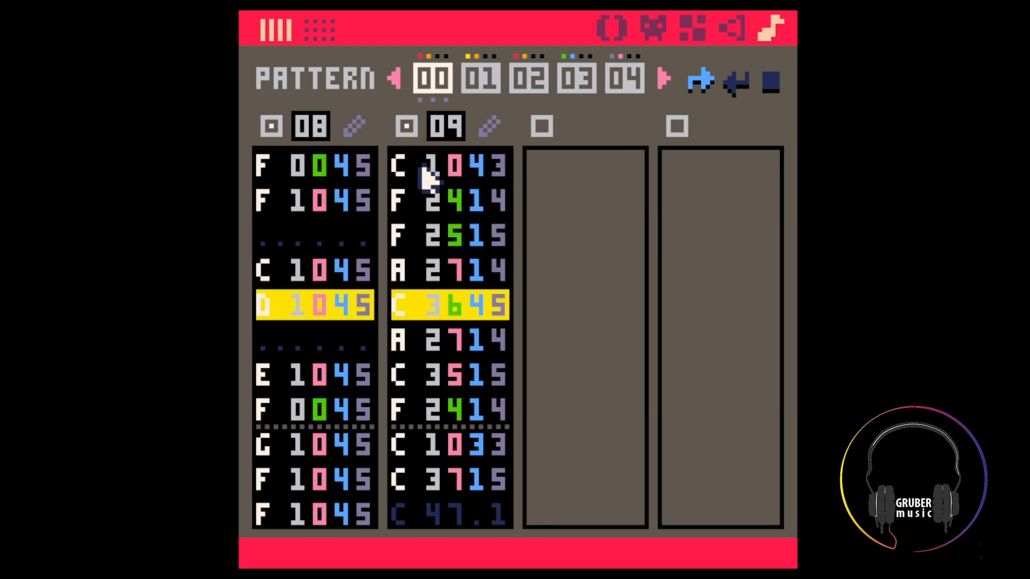
key("space")
key("space")
key("space")
Set the volume of SFX 09's first note to 3 and play the pattern
key("Up")
key("Up")
key("Up")
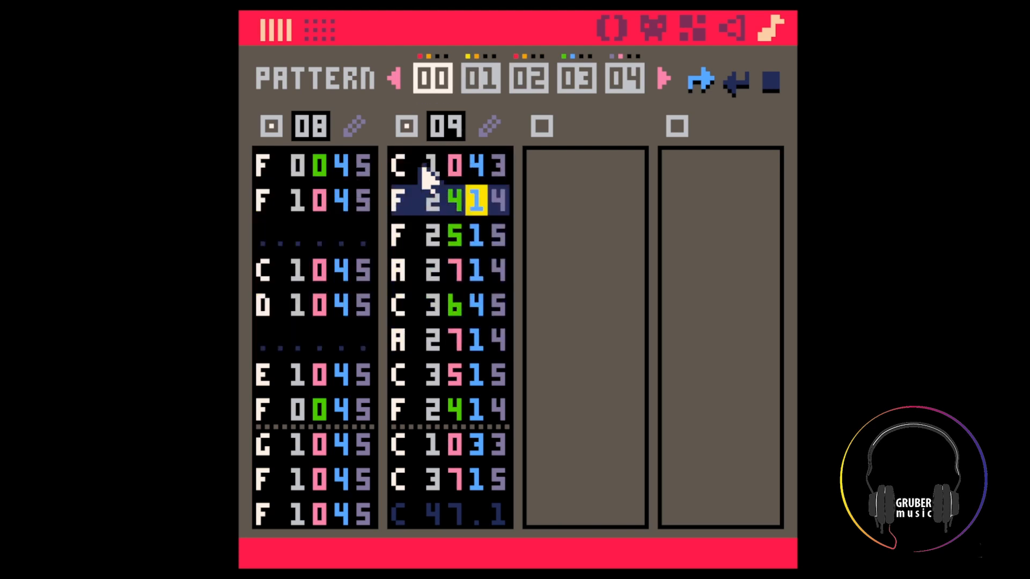
key("Up")
type("3")
key("space")
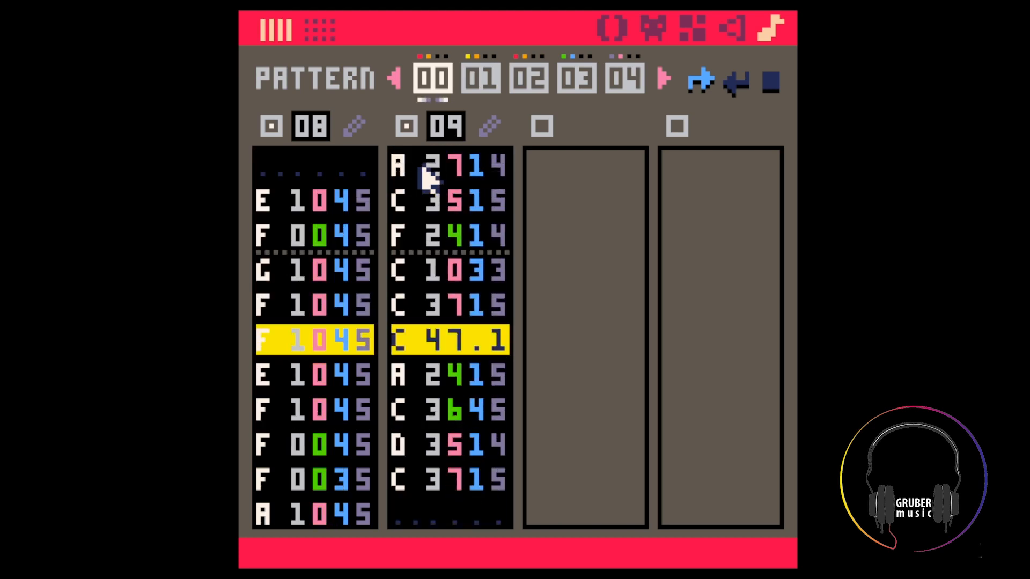
key("space")
key("space")
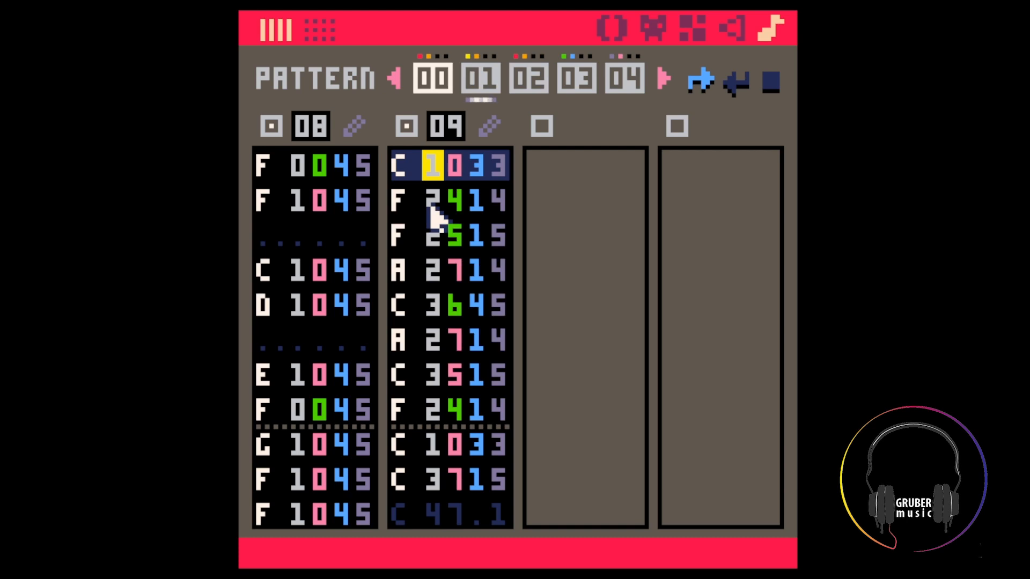
Play back pattern 00 several times to judge the opening C 1 note of SFX 09 against the bass
key("space")
key("space")
key("space")
key("space")
key("space")
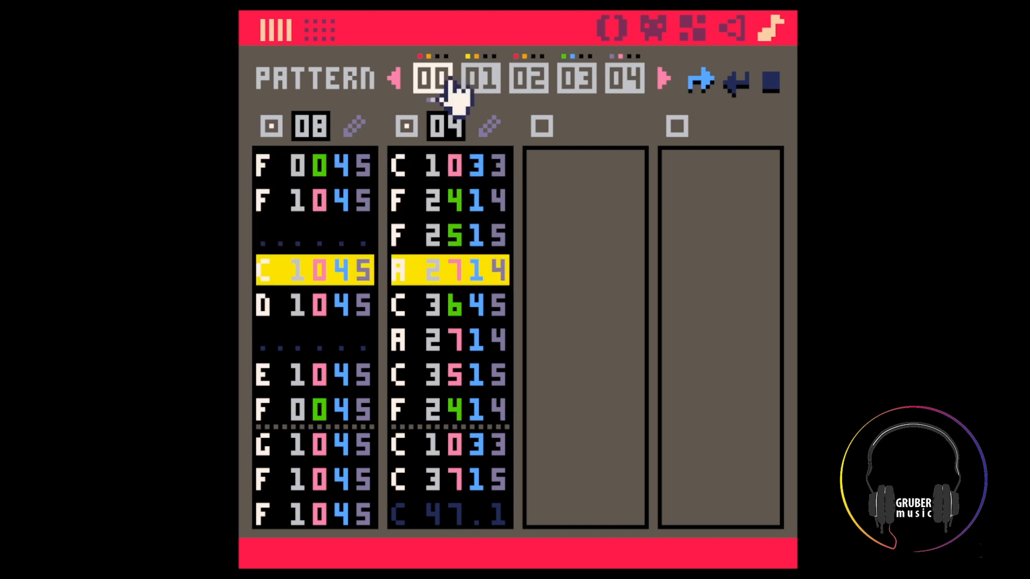
key("space")
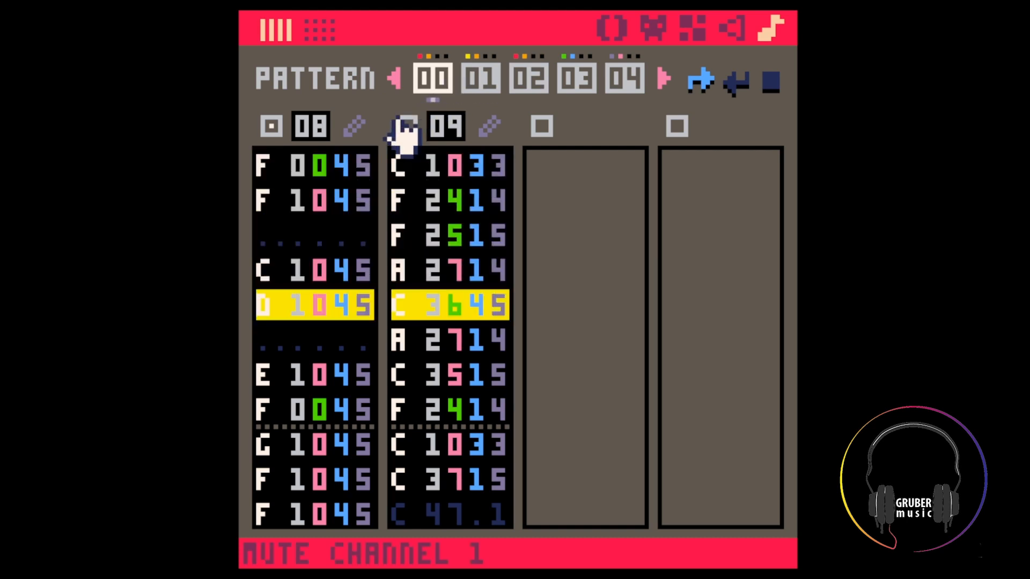
left_click(432, 198)
key("space")
left_click(407, 166)
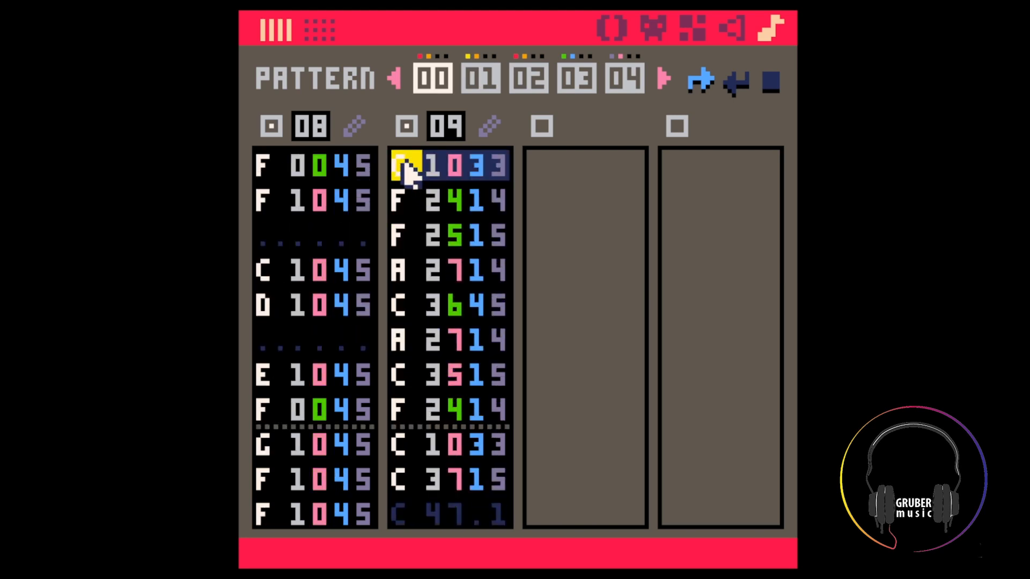
In SFX 01, set the speed to 9 and add a C note in the first row with effect 3
left_click(732, 30)
scroll(280, 66, "down", 9)
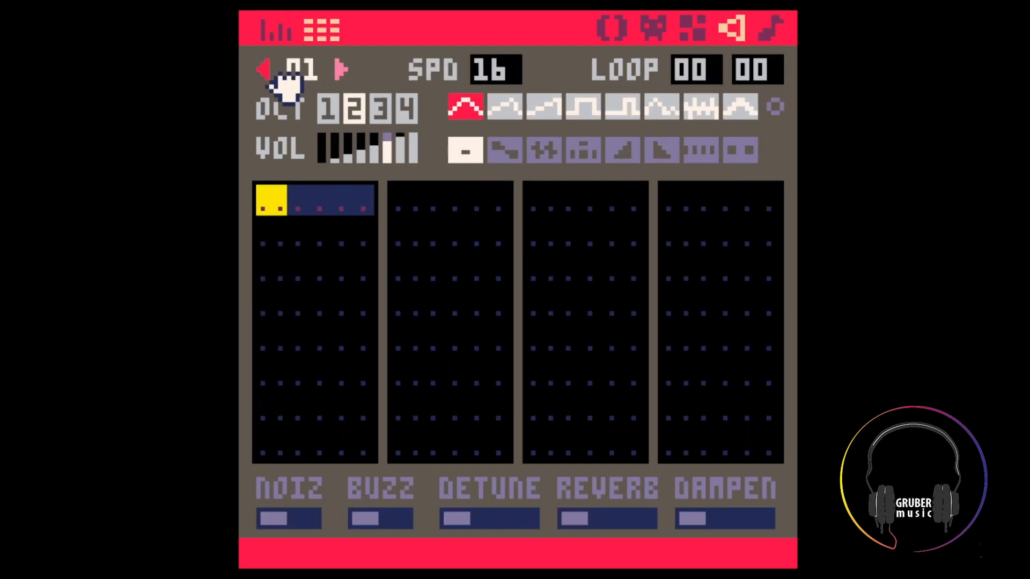
left_click(338, 70)
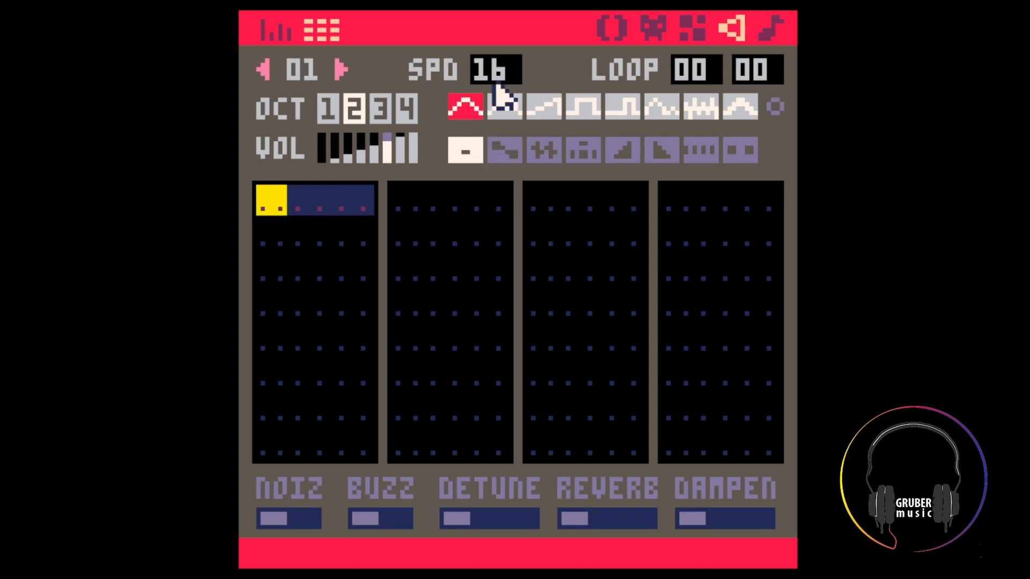
scroll(494, 79, "down", 9)
key("z")
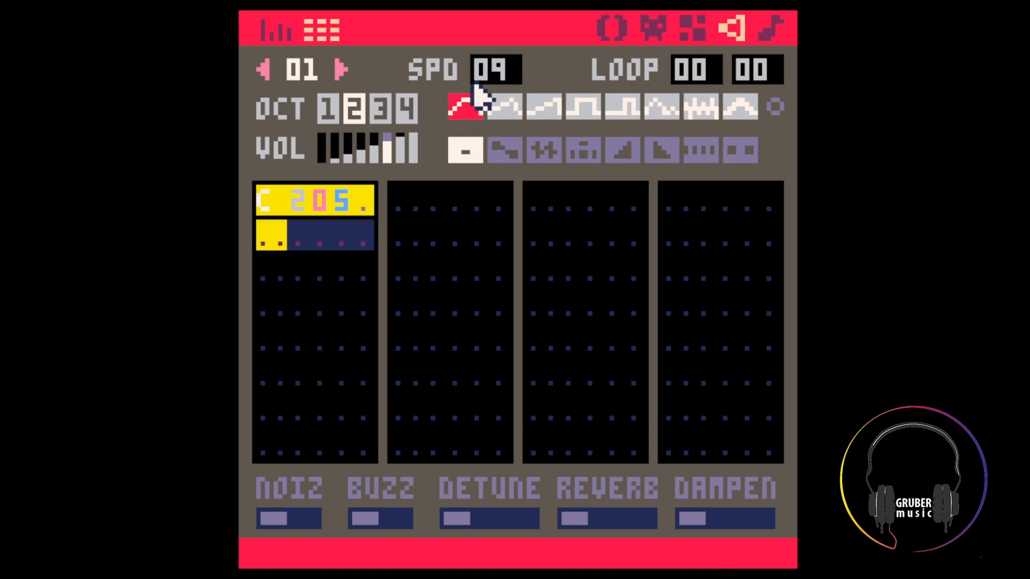
left_click(358, 213)
type("3")
left_click(340, 207)
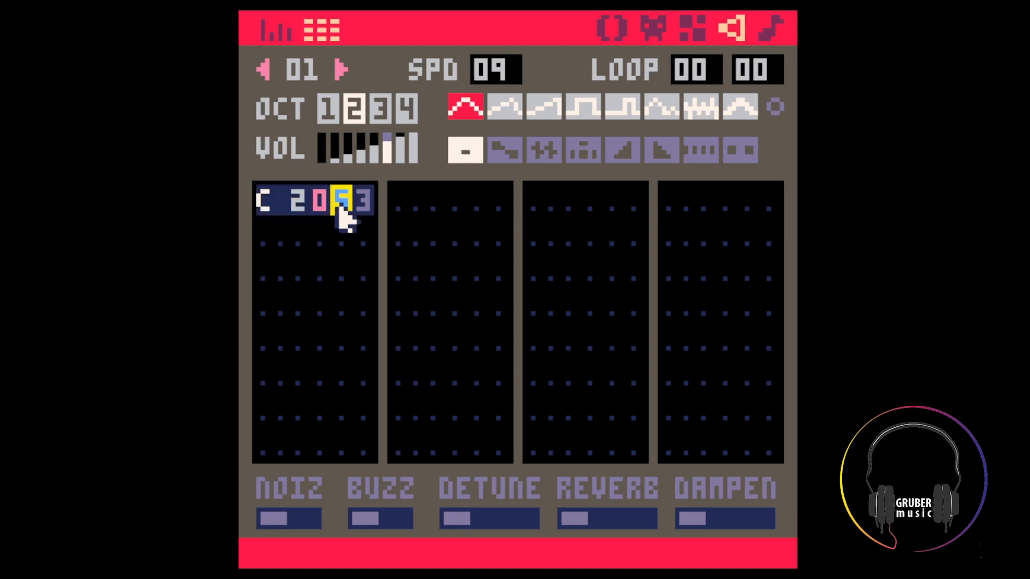
Set the C note in SFX 01 to instrument 0 and octave 1
left_click(316, 205)
type("1")
left_click(305, 203)
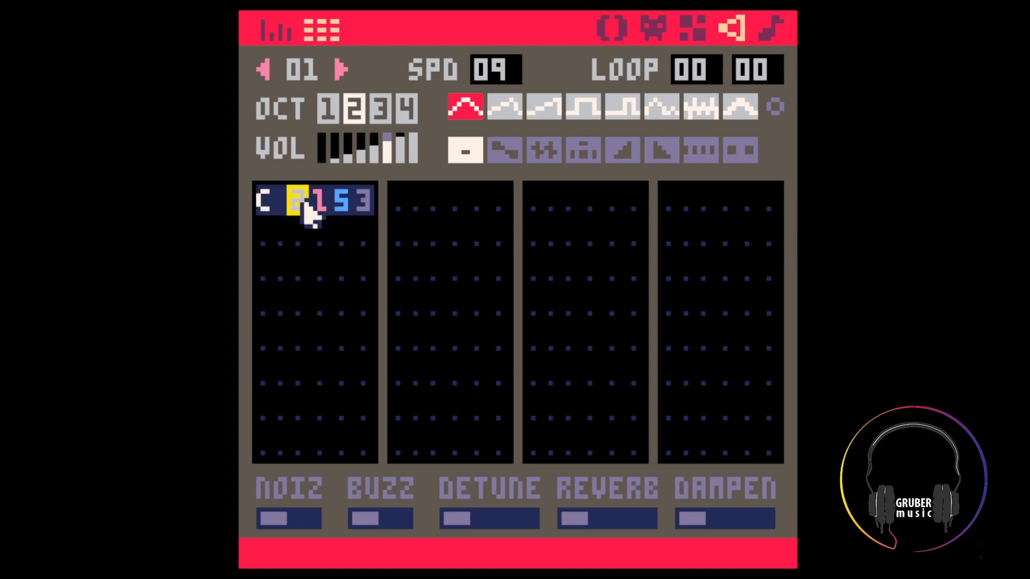
key("Right")
type("0")
key("Up")
key("Left")
type("1")
key("Right")
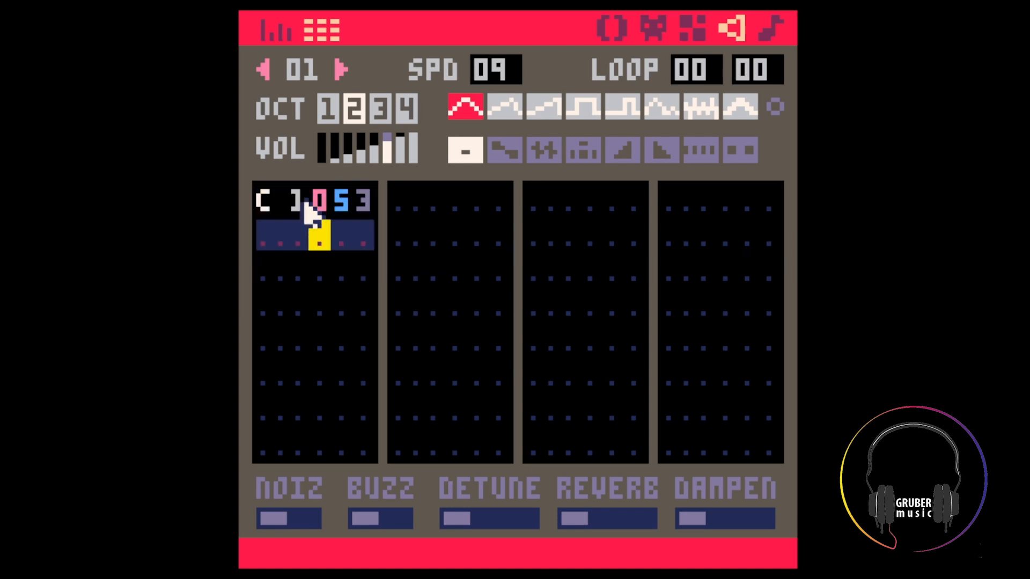
Set the volume of the C note in SFX 01 to 4 and turn on Buzz for this sound
key("Right")
key("Up")
type("3")
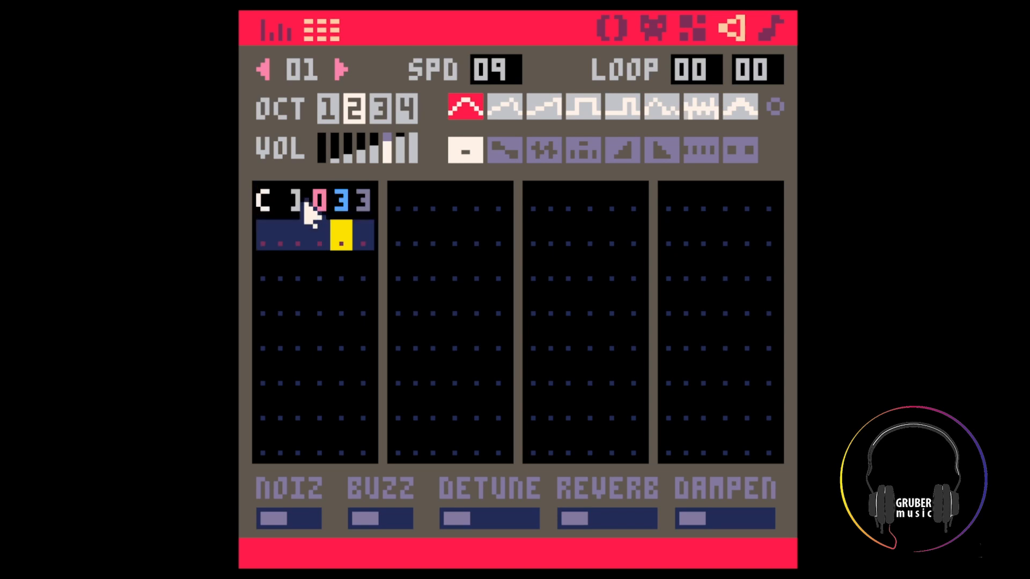
key("Up")
type("4")
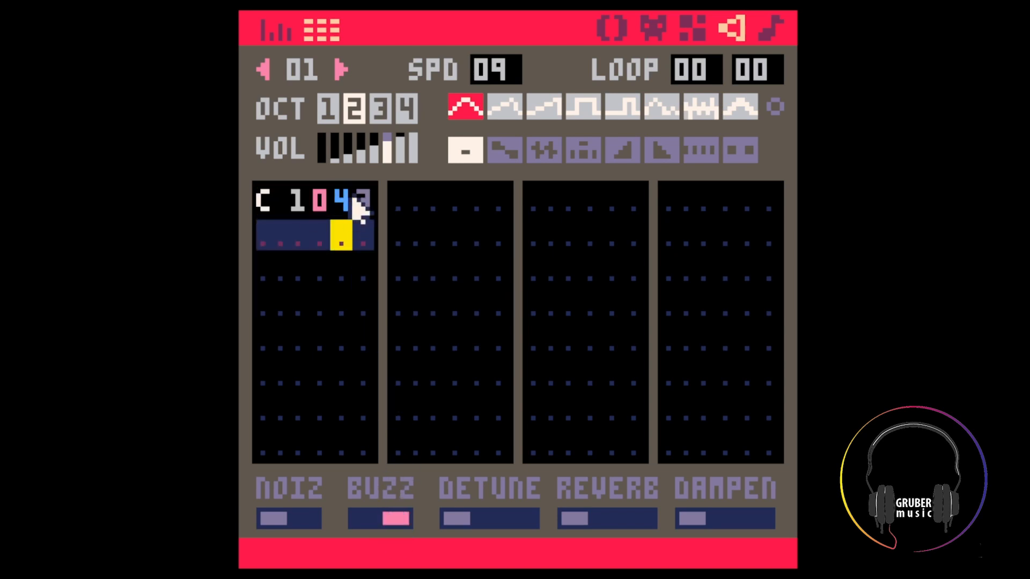
Open SFX 09 from pattern 00 and set its first note to custom instrument 1 with volume 7
left_click(771, 28)
left_click(457, 166)
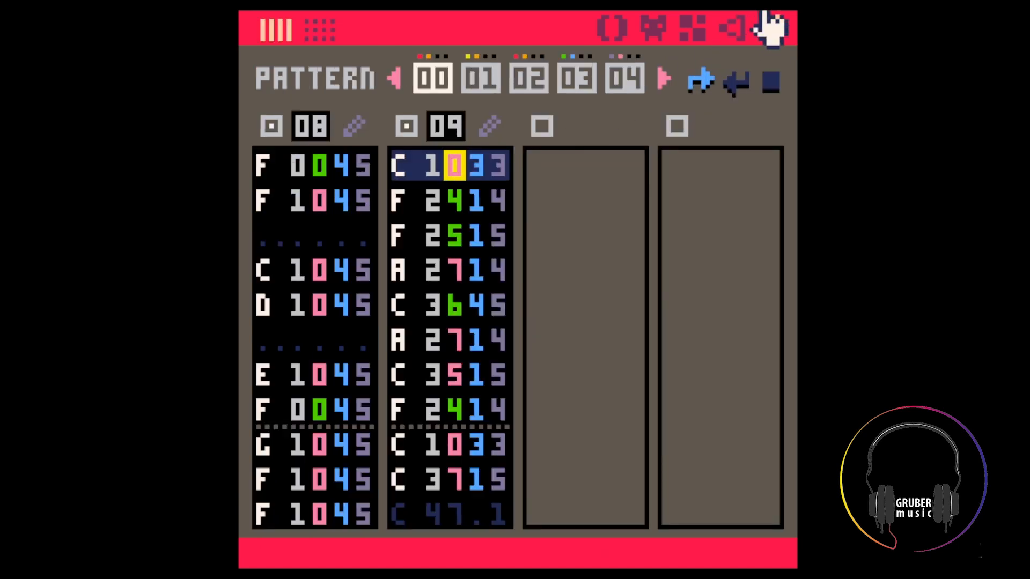
left_click(734, 28)
left_click(775, 108)
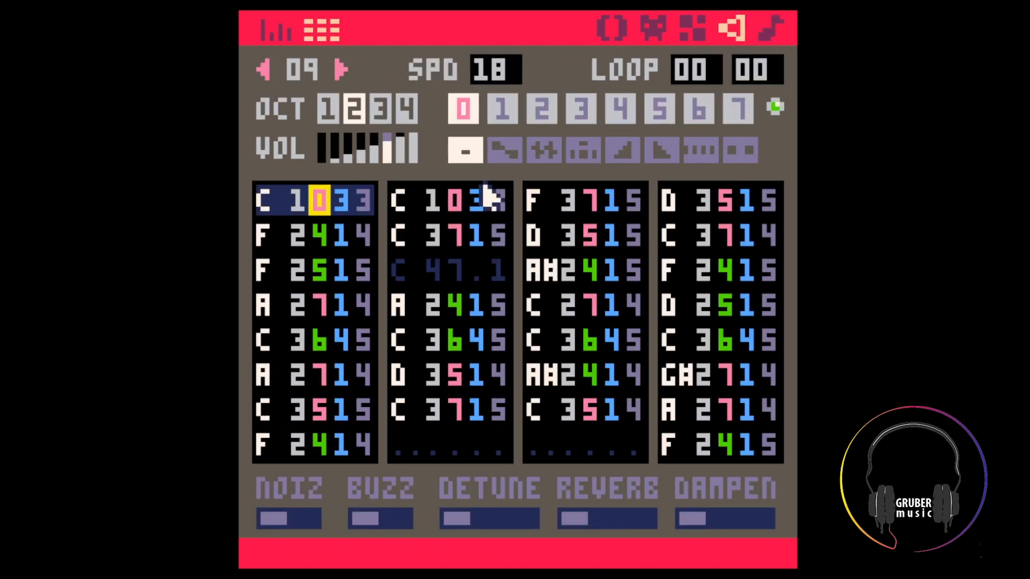
type("1")
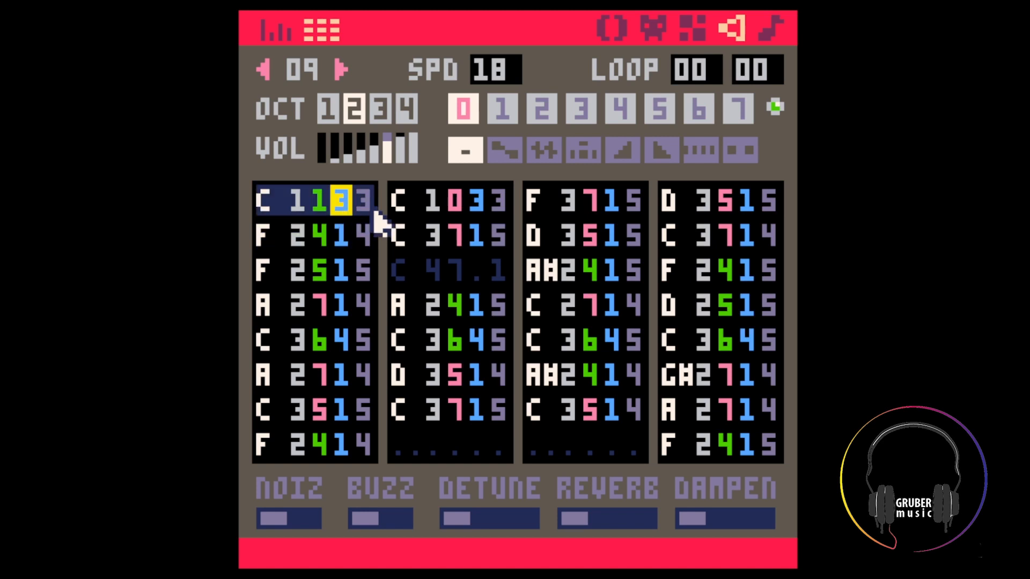
type("7")
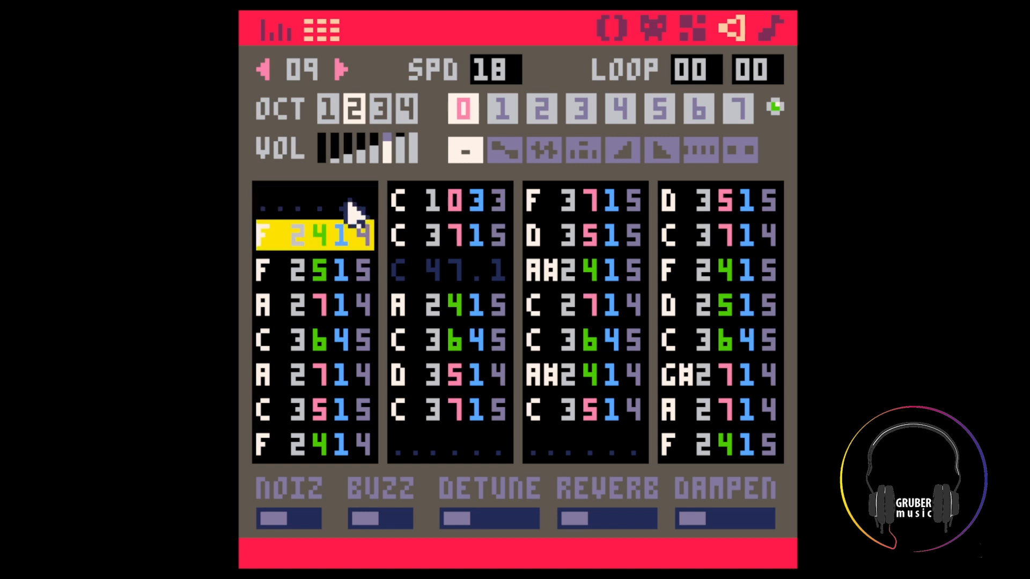
left_click(351, 209)
type("7")
key("Right")
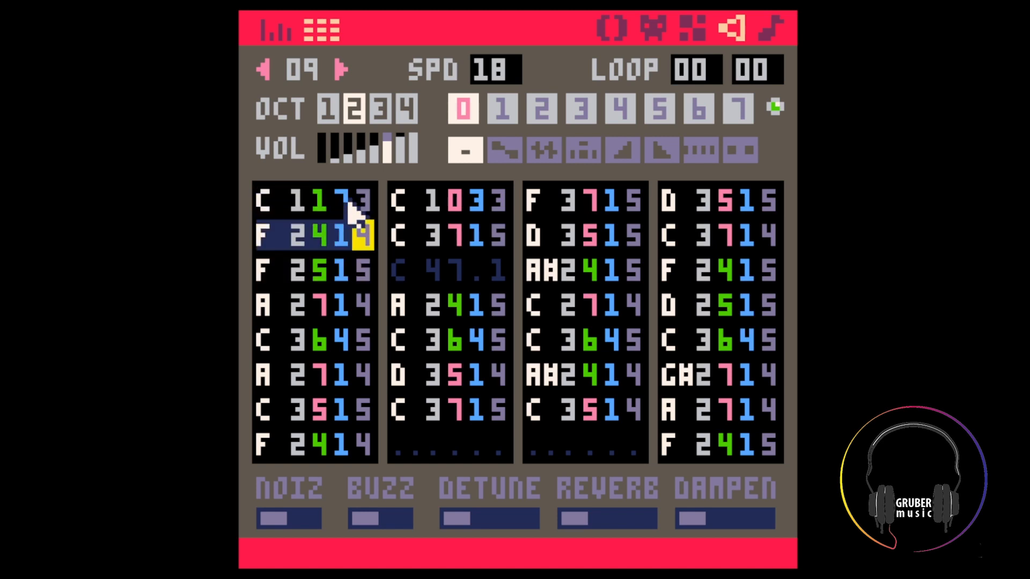
Remove the effect from the first note of SFX 09 and set its octave to 2
key("Up")
type("0")
key("Left")
key("Up")
key("Left")
key("Left")
type("2")
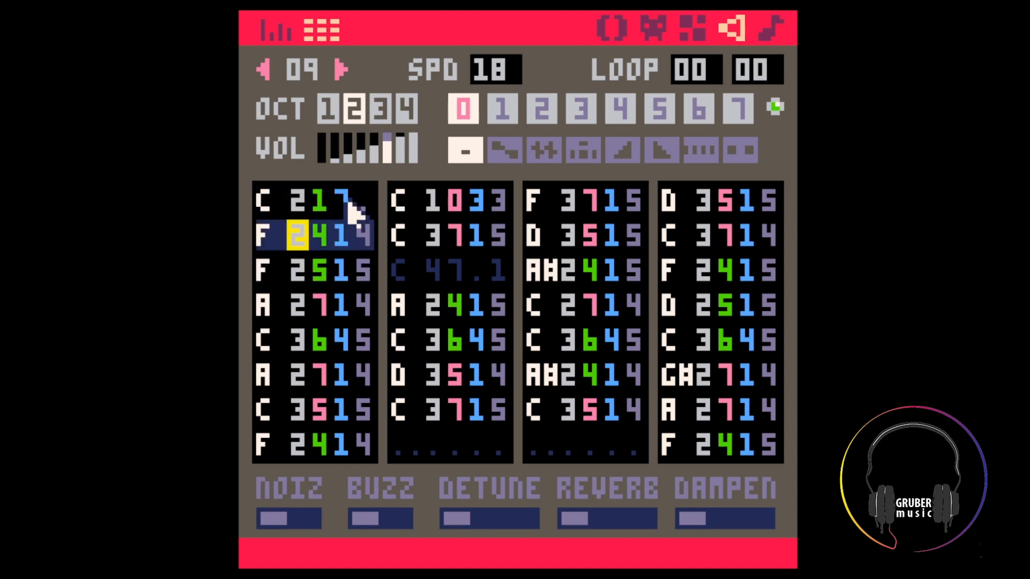
Try volumes 3 and 4 on the first note of SFX 09, listening between changes
key("space")
key("Up")
key("Right")
key("Right")
type("3")
key("space")
key("space")
key("Up")
type("4")
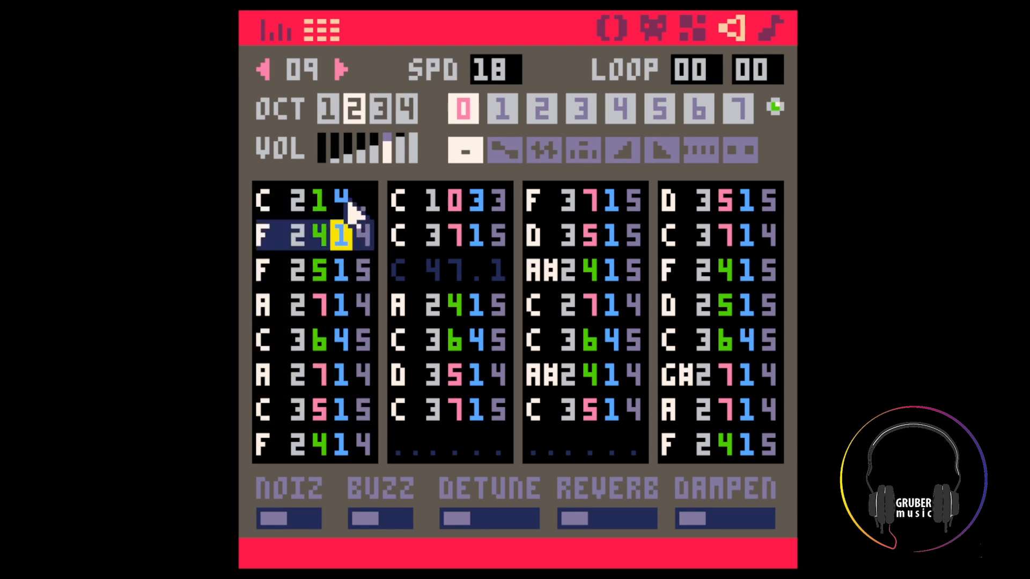
Audition SFX 09 with its first note at volume 5, then set that note's volume to 6
key("space")
key("space")
key("Up")
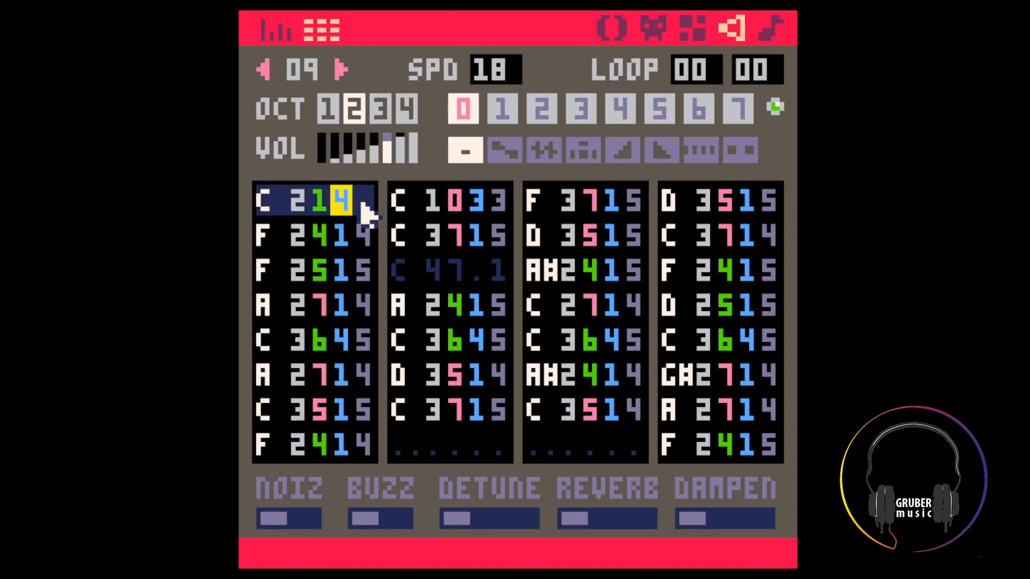
type("5")
key("space")
key("Up")
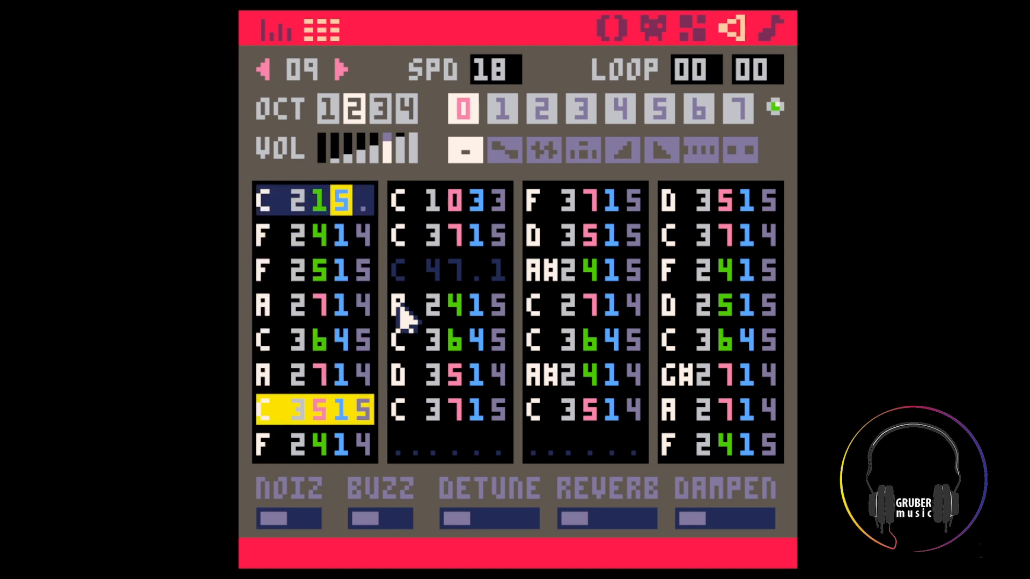
type("6")
key("space")
Copy the first note of SFX 09 over the C 1 note in its ninth row
key("Up")
key("Right")
key("Right")
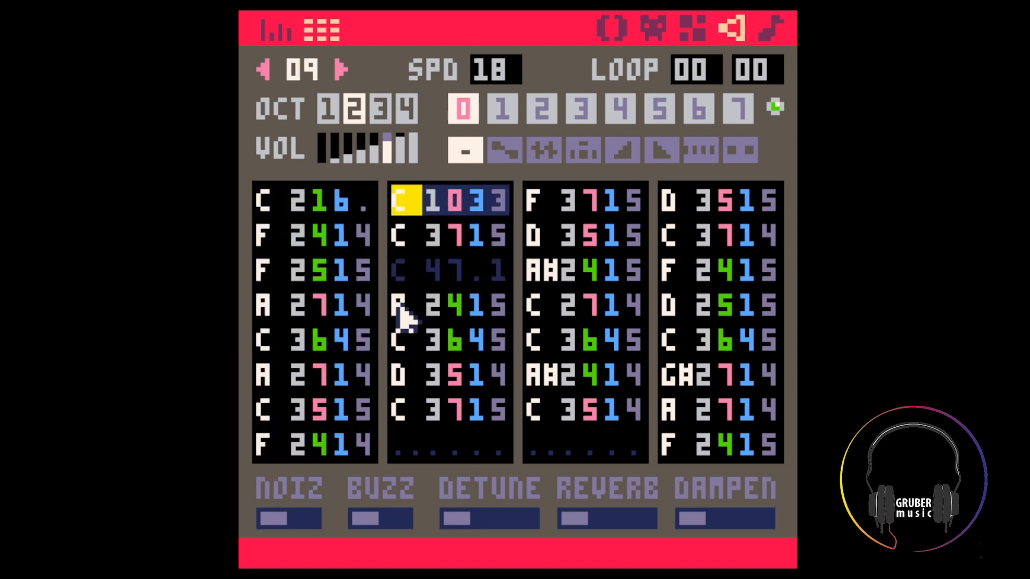
key("Right")
key("Right")
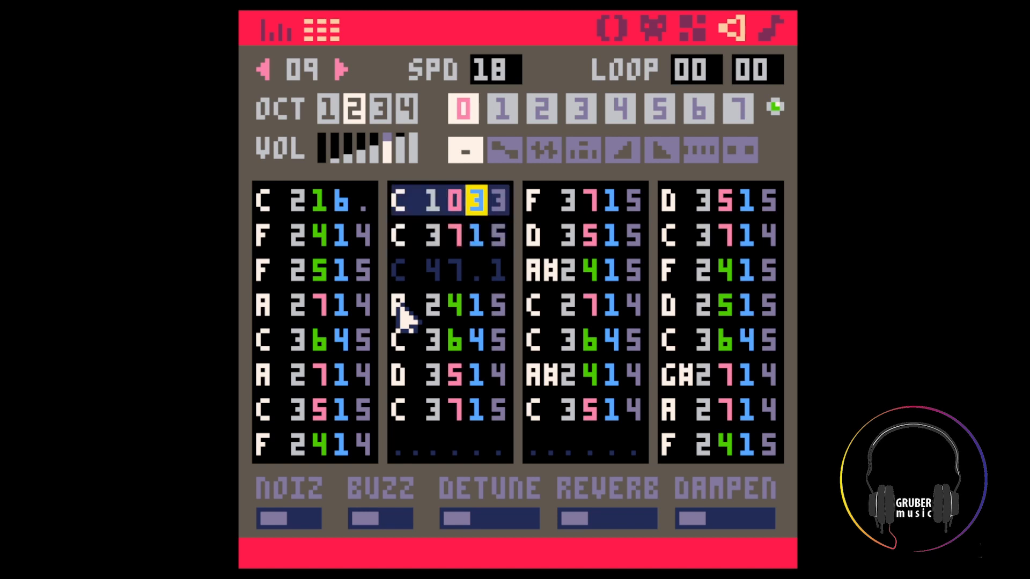
key("Left")
key("Left")
key("Down")
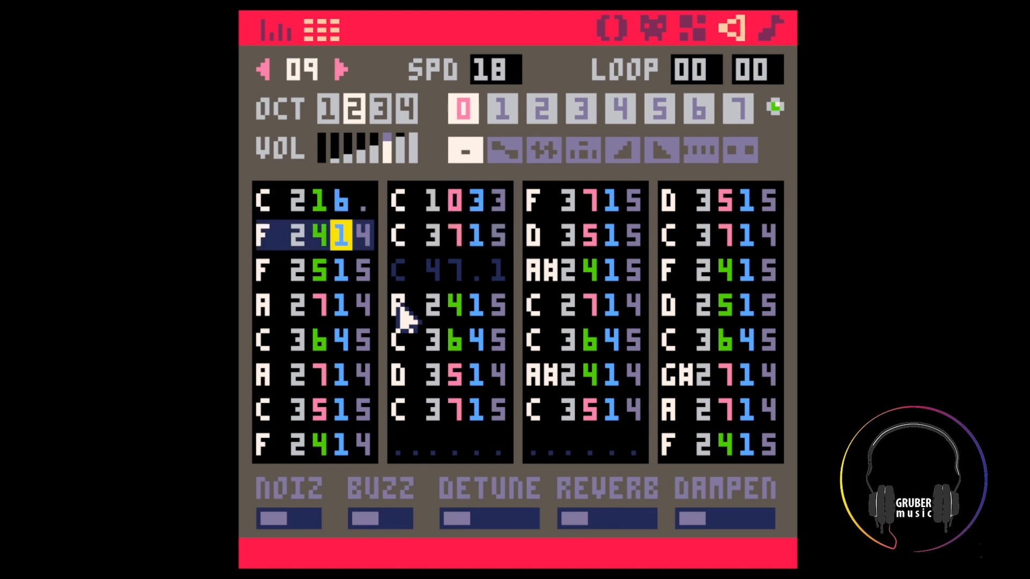
key("space")
key("Up")
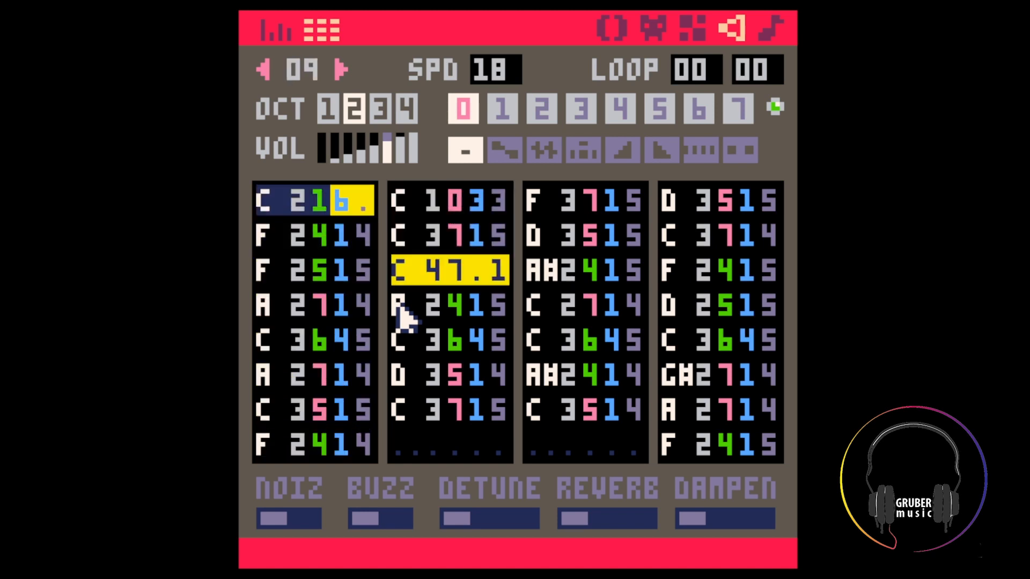
key("ctrl+c")
key("Right")
key("Right")
key("ctrl+v")
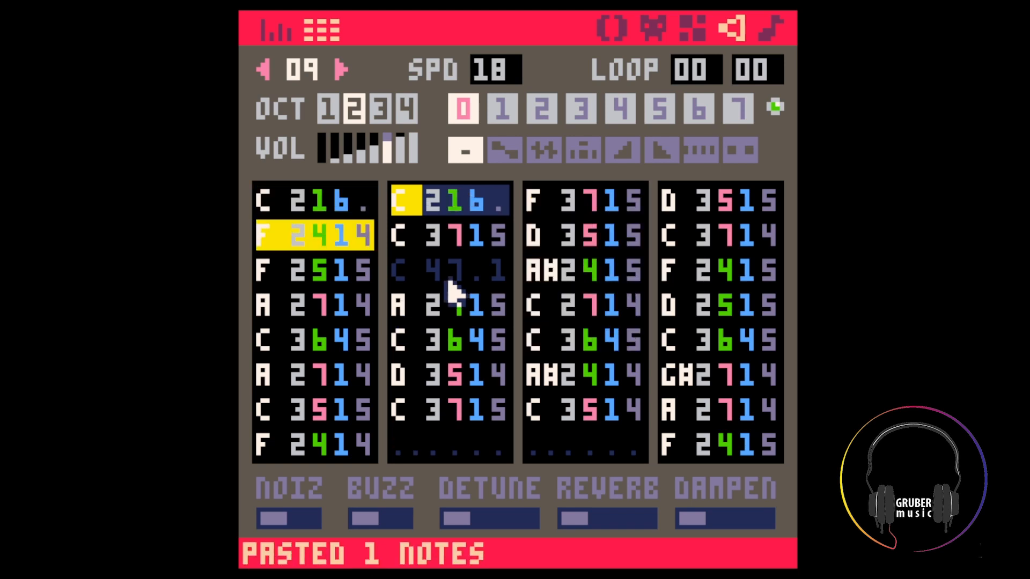
Return to pattern 00, delete the first note of SFX 09 and play the pattern without it for comparison
left_click(773, 28)
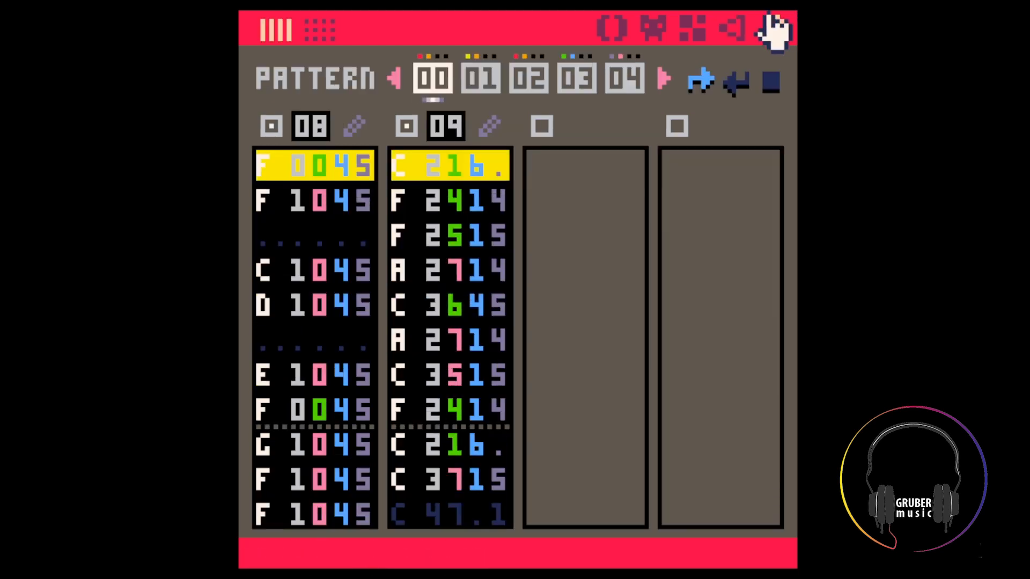
key("space")
left_click(479, 172)
key("BackSpace")
key("space")
key("space")
key("space")
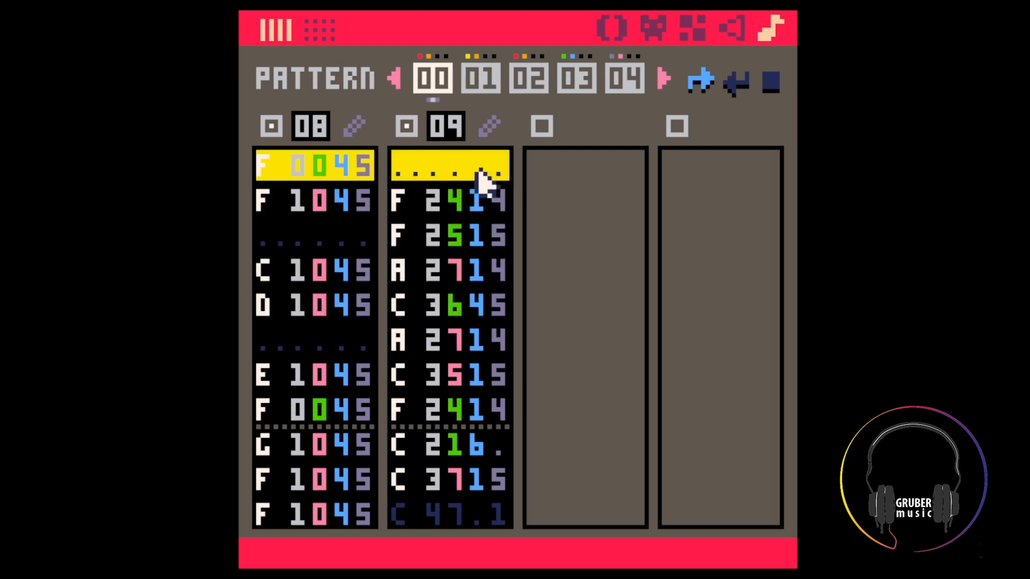
Stop playback and undo the deletion of SFX 09's first note
key("space")
key("Up")
key("ctrl+z")
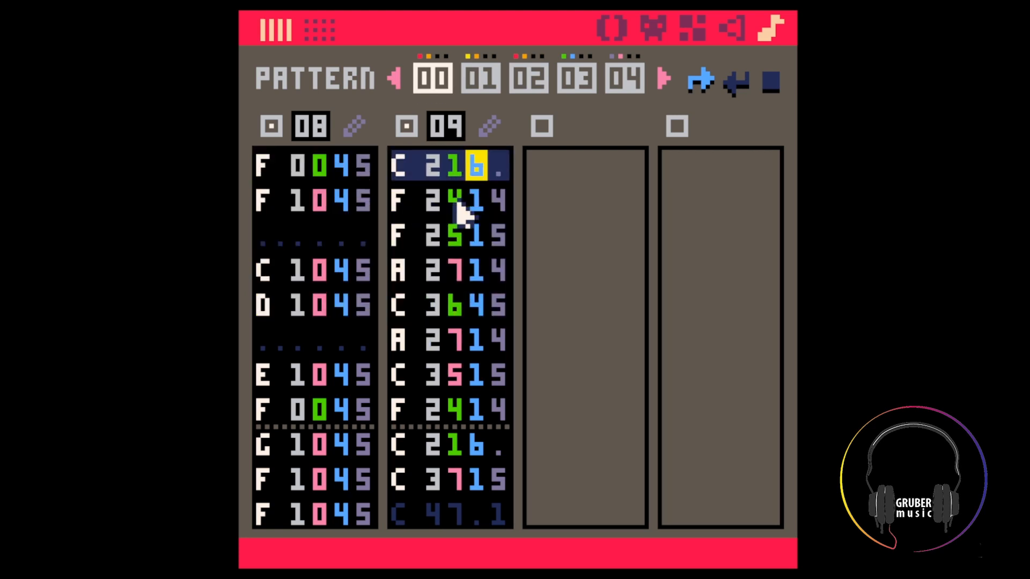
Examine the first notes of SFX 08 and SFX 09 and audition the opening of pattern 00
left_click(454, 200)
left_click(406, 177)
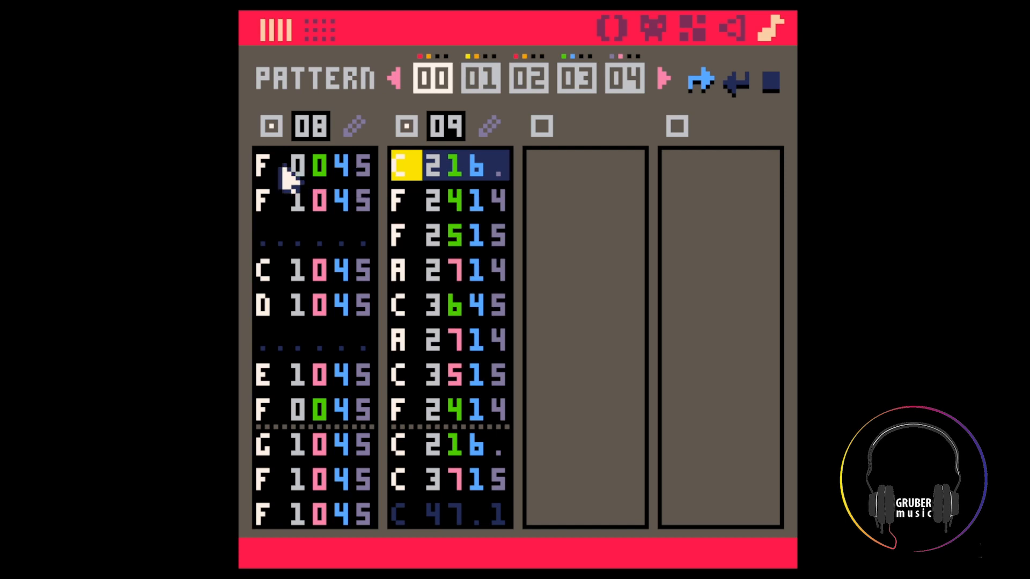
left_click_drag(404, 171, 516, 178)
left_click(488, 171)
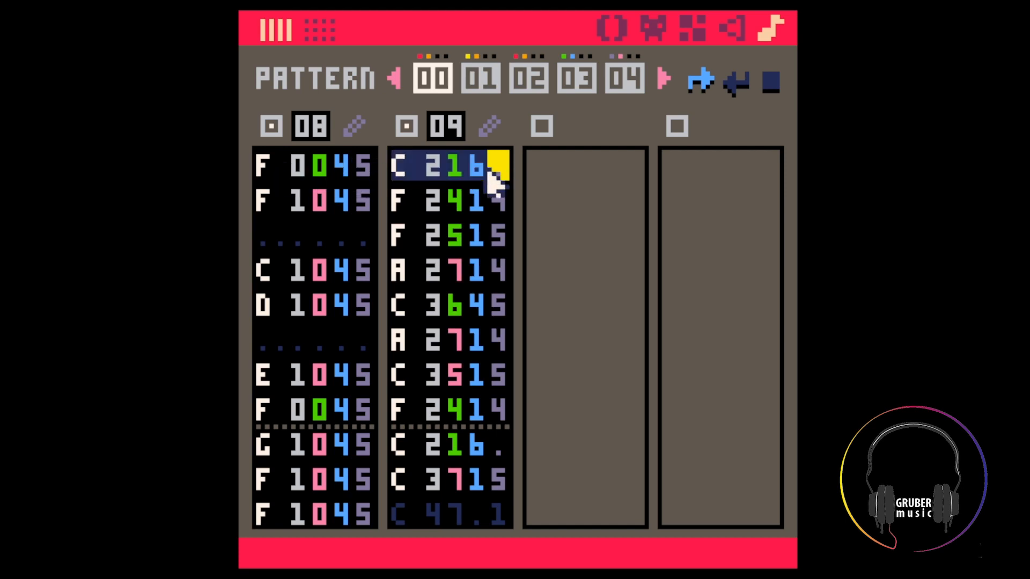
key("space")
key("space")
left_click(406, 170)
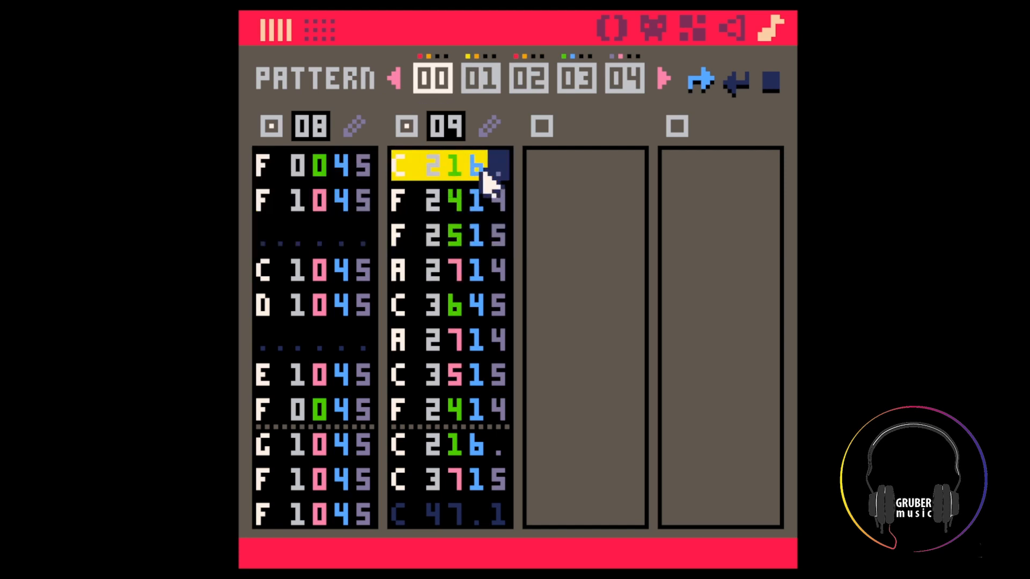
mouse_move(370, 171)
left_mouse_down()
mouse_move(239, 172)
mouse_move(386, 162)
left_mouse_up()
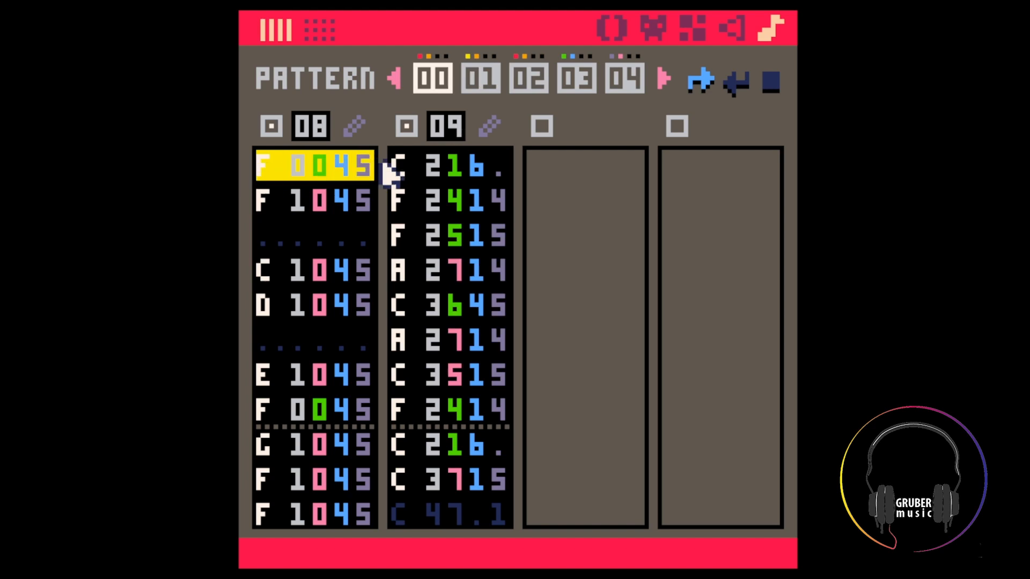
left_click(452, 171)
key("space")
key("space")
Audition pattern 00 with the first note of SFX 09 at volume 0, then again with that note's volume restored to 6
left_click(474, 170)
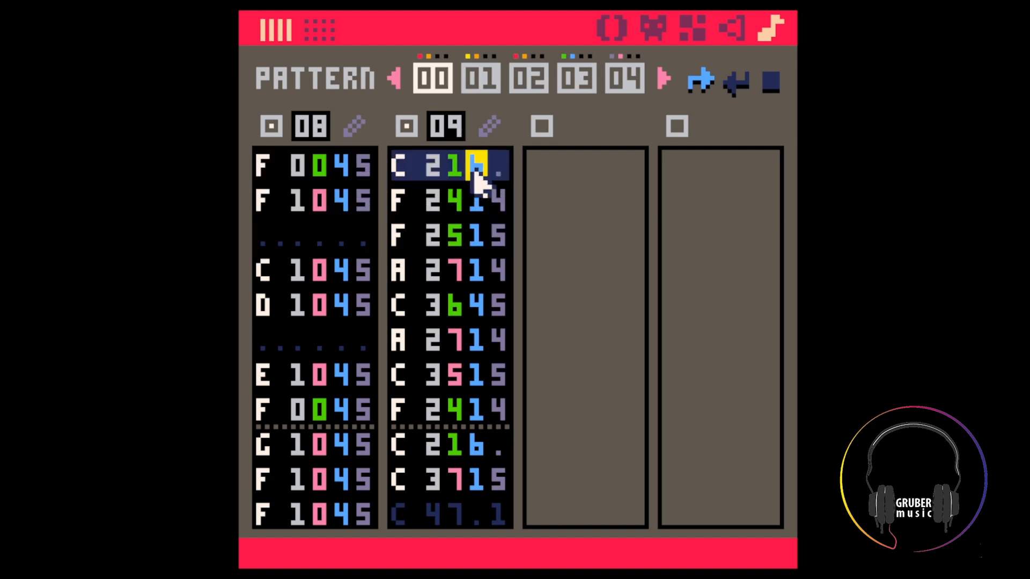
type("0")
key("space")
key("space")
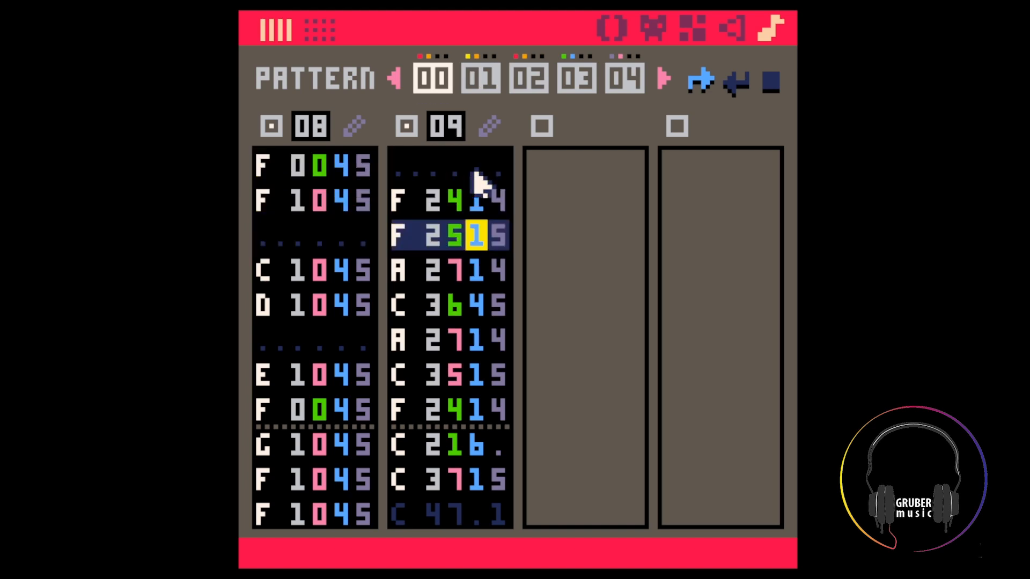
key("Up")
key("Up")
type("6")
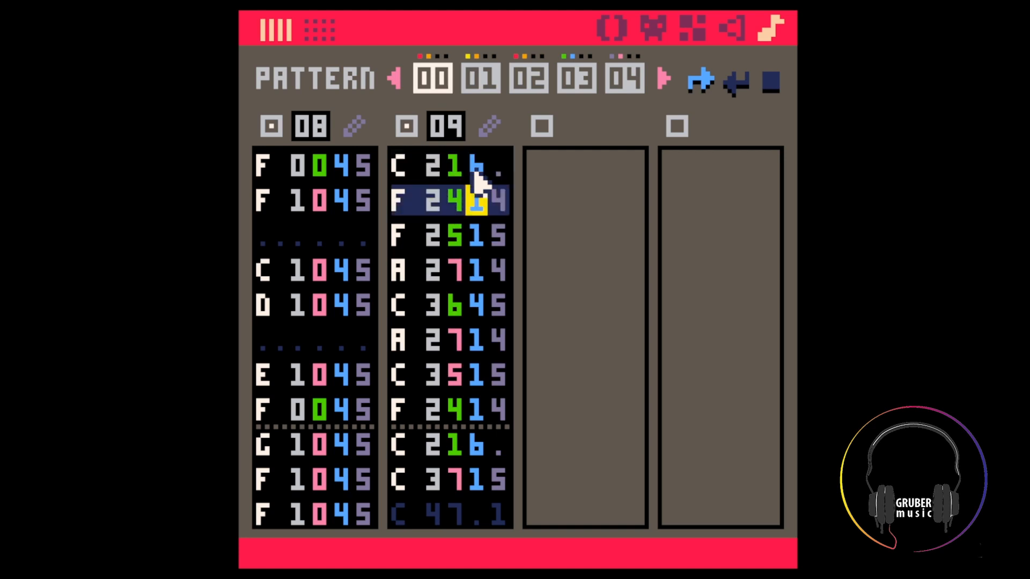
key("space")
key("space")
Set the effect of the first note of SFX 09 to 5 and audition the pattern's opening
key("Up")
key("Up")
key("Right")
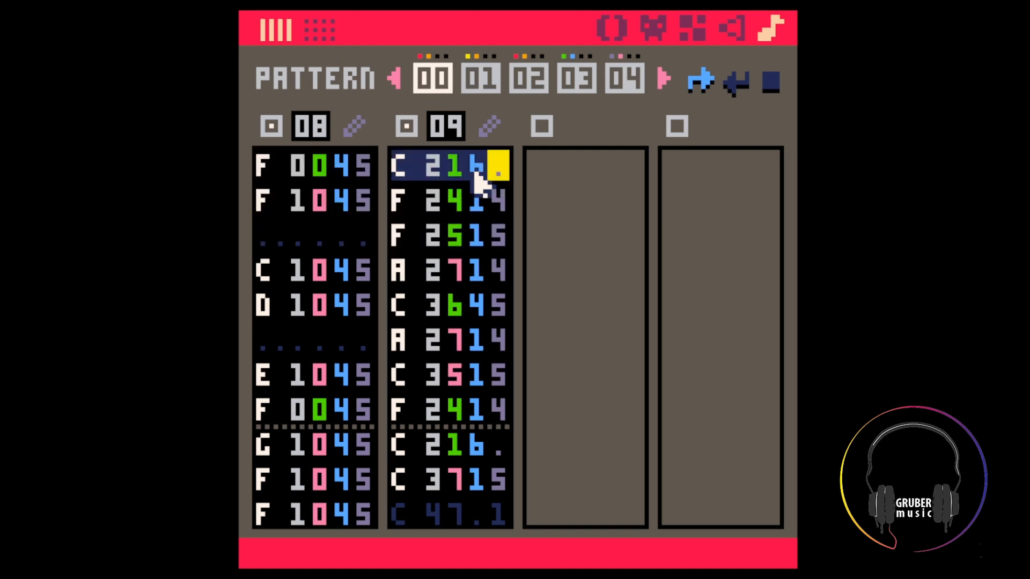
type("5")
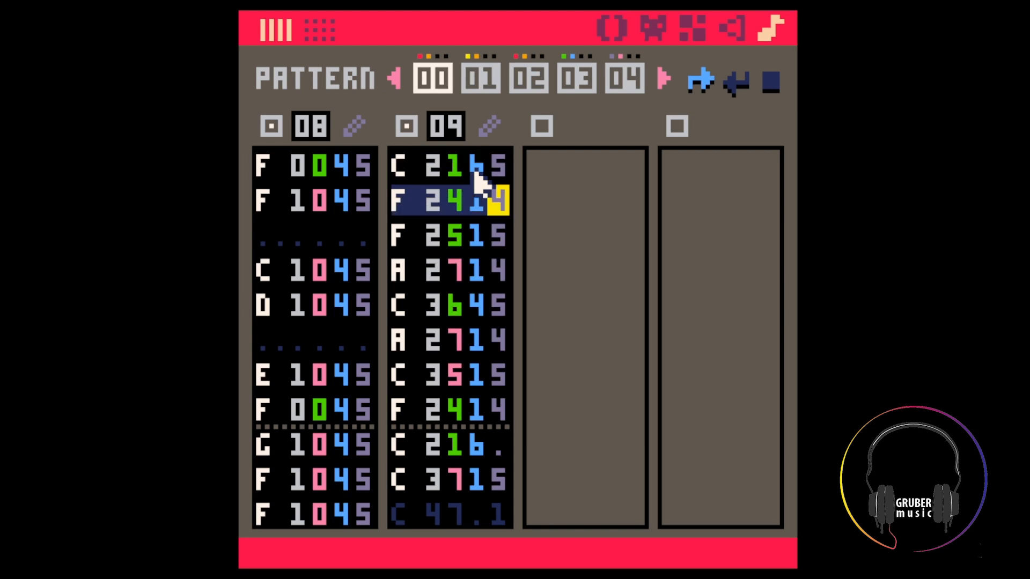
key("space")
key("space")
Clear the effect from the first note of SFX 09
key("Up")
key("Down")
key("Down")
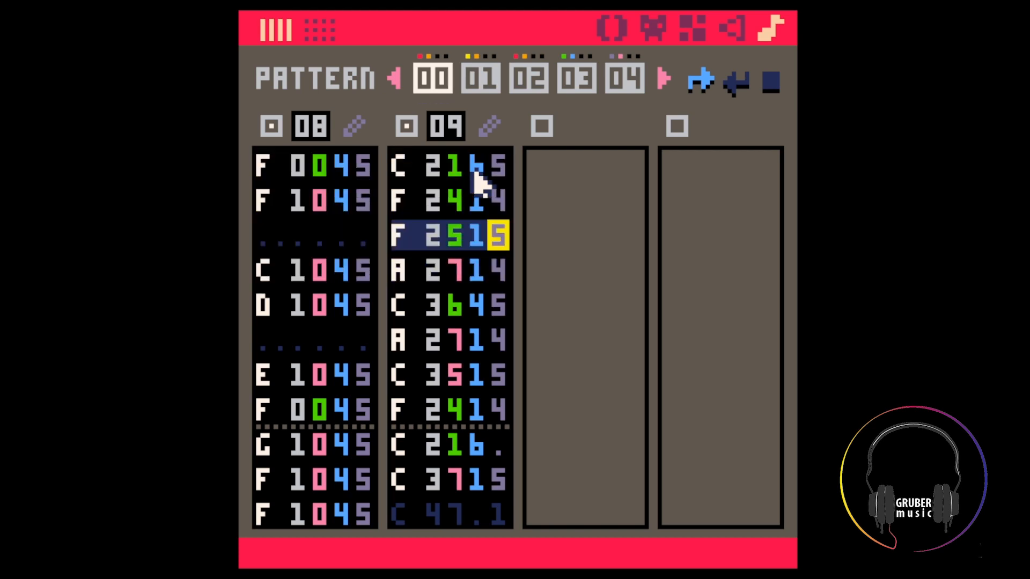
key("Up")
key("BackSpace")
key("Down")
key("Up")
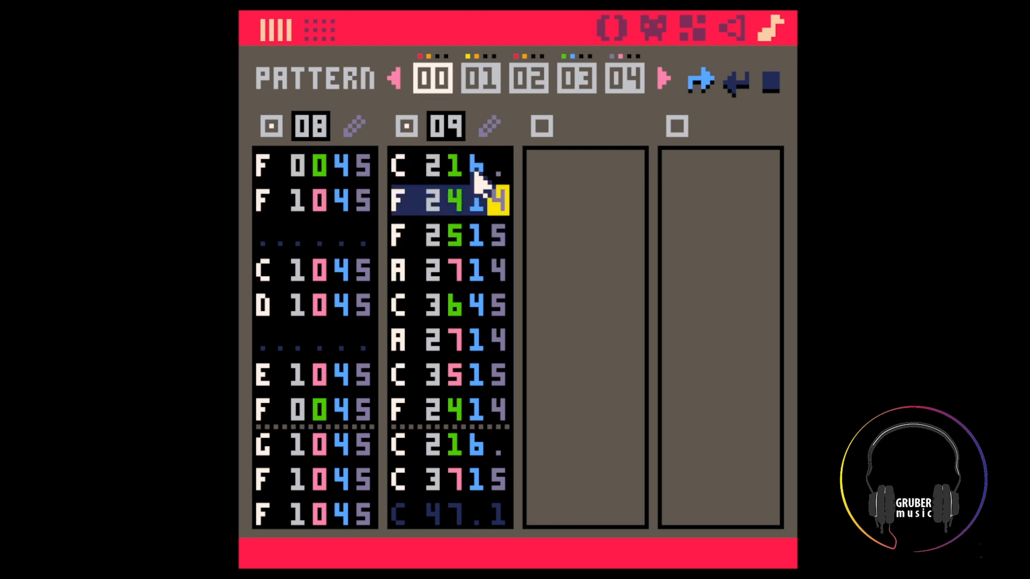
Apply effect 5 to the first note of SFX 09 again and play the start of pattern 00
key("Up")
type("5")
key("Up")
key("space")
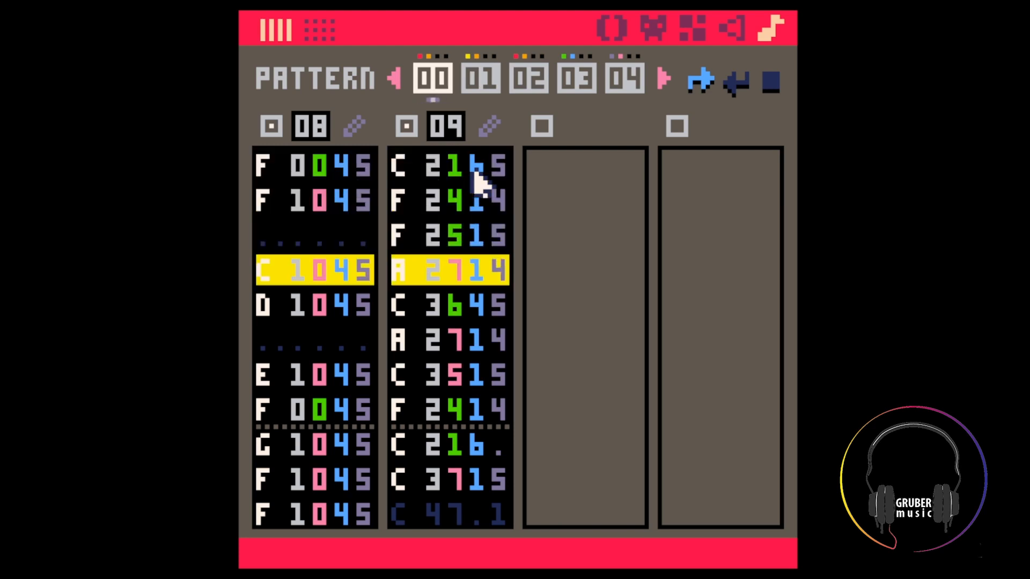
key("space")
Copy the first note of SFX 09 with effect 5 over the C 2 note in its ninth row and play the pattern
key("Up")
key("Up")
key("Up")
key("Up")
key("Up")
key("Up")
key("Up")
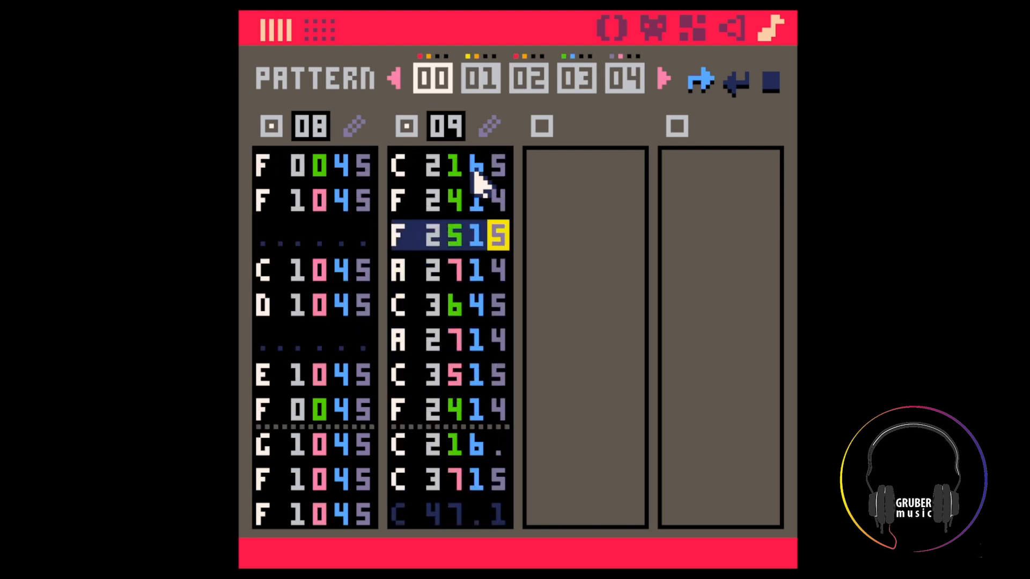
key("shift+Left")
key("shift+Left")
key("ctrl+c")
key("Down")
key("Down")
key("Down")
key("Down")
key("Down")
key("Down")
key("Down")
key("Down")
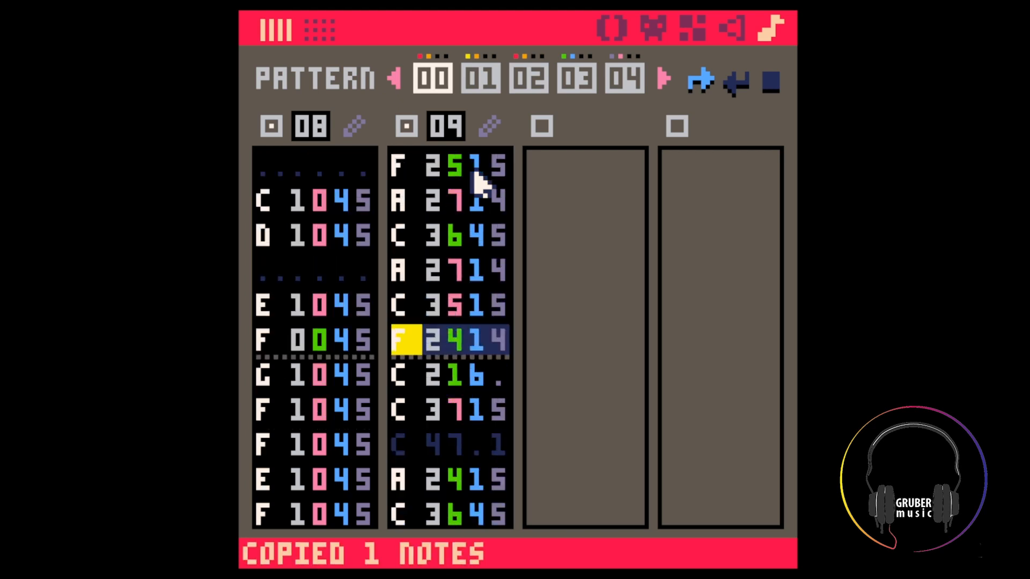
key("ctrl+v")
key("space")
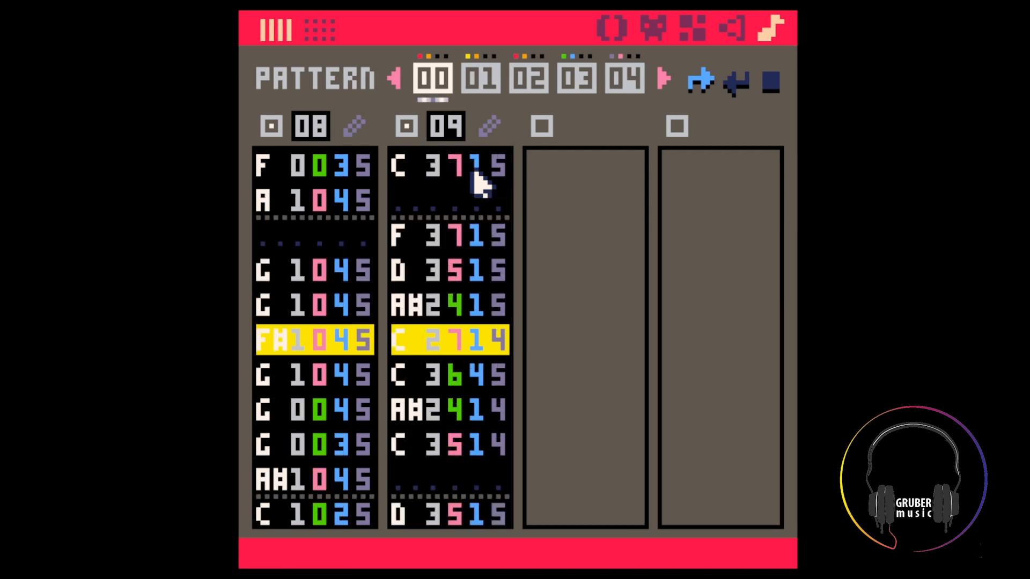
key("space")
Open SFX 09 in the sound editor and paste the copied note into the empty last rows of its second and third columns
key("Page_Up")
key("Page_Up")
key("Page_Up")
key("Page_Up")
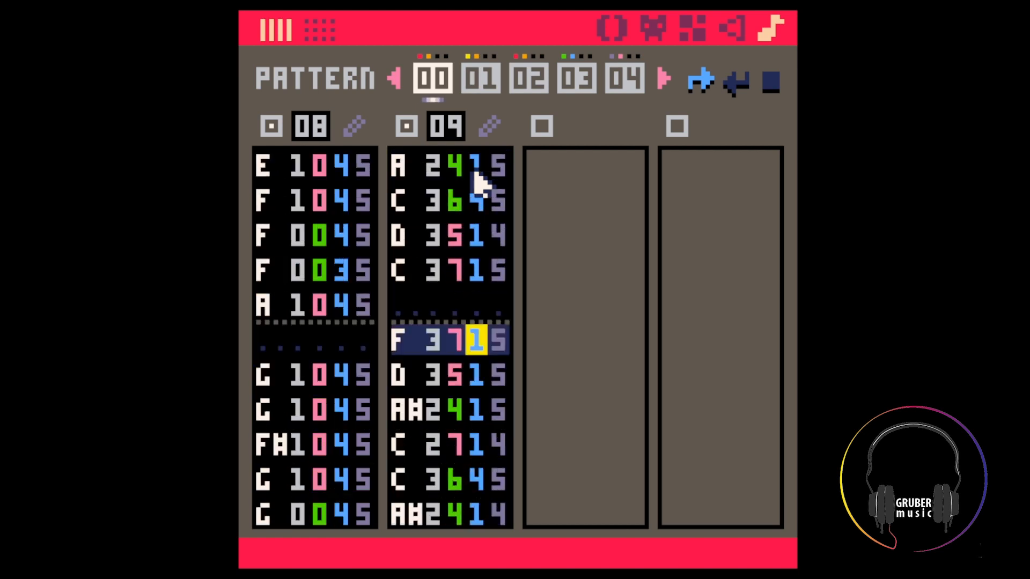
left_click(733, 29)
key("space")
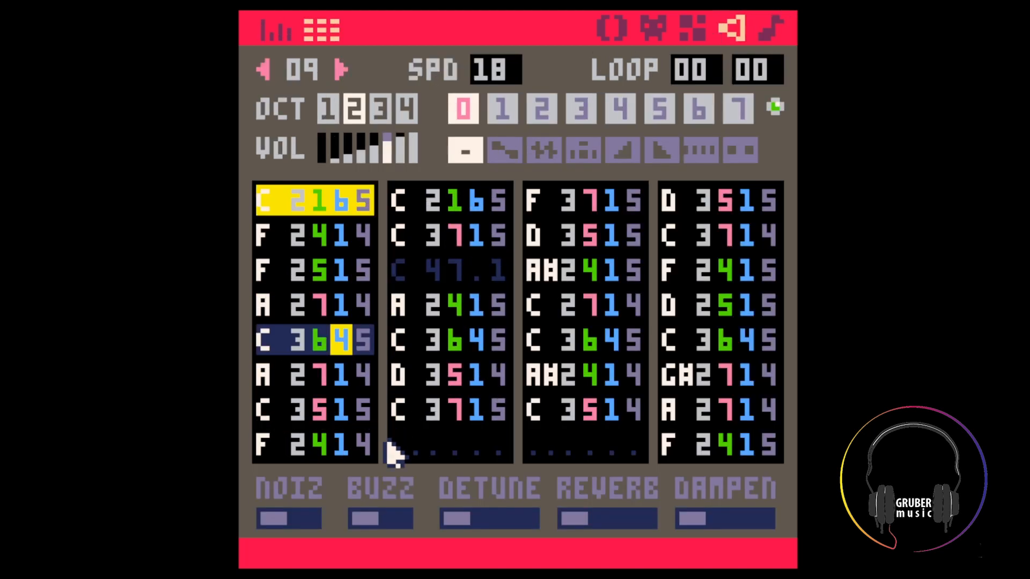
left_click(407, 445)
key("ctrl+v")
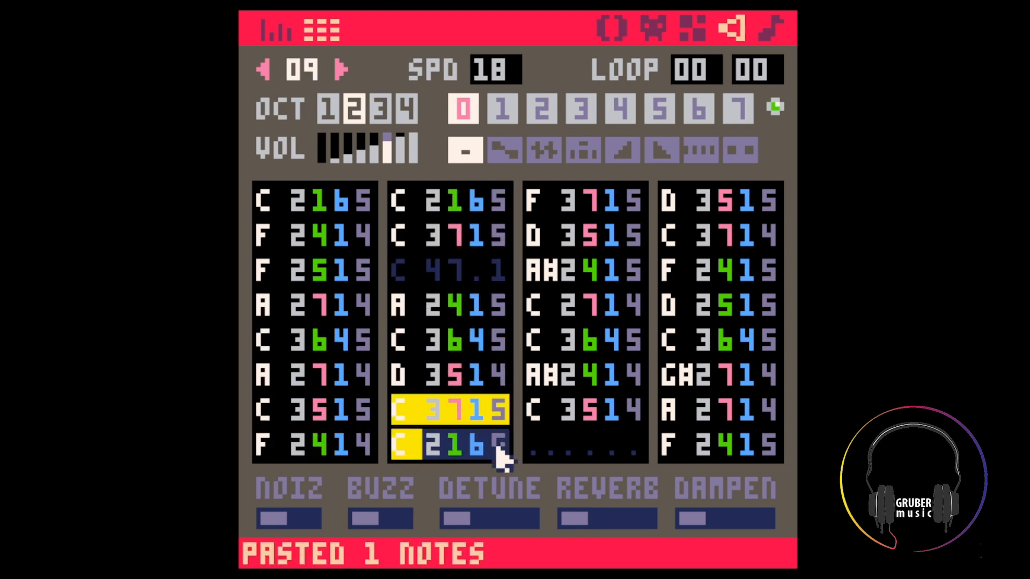
left_click(544, 445)
key("ctrl+v")
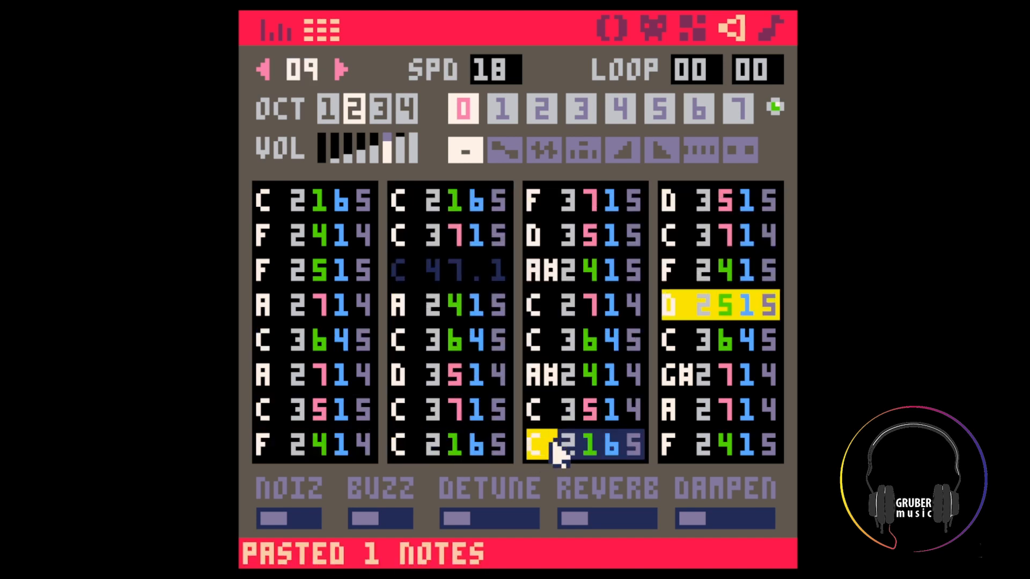
Examine how the custom-instrument C 2 notes are spaced across the columns of SFX 09
left_click_drag(263, 199, 507, 206)
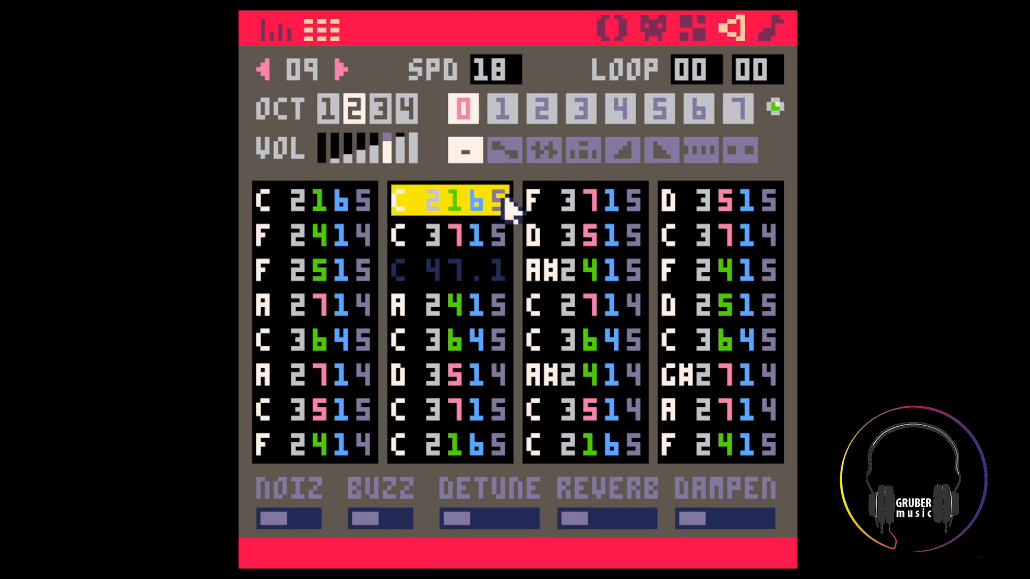
left_click_drag(398, 441, 626, 444)
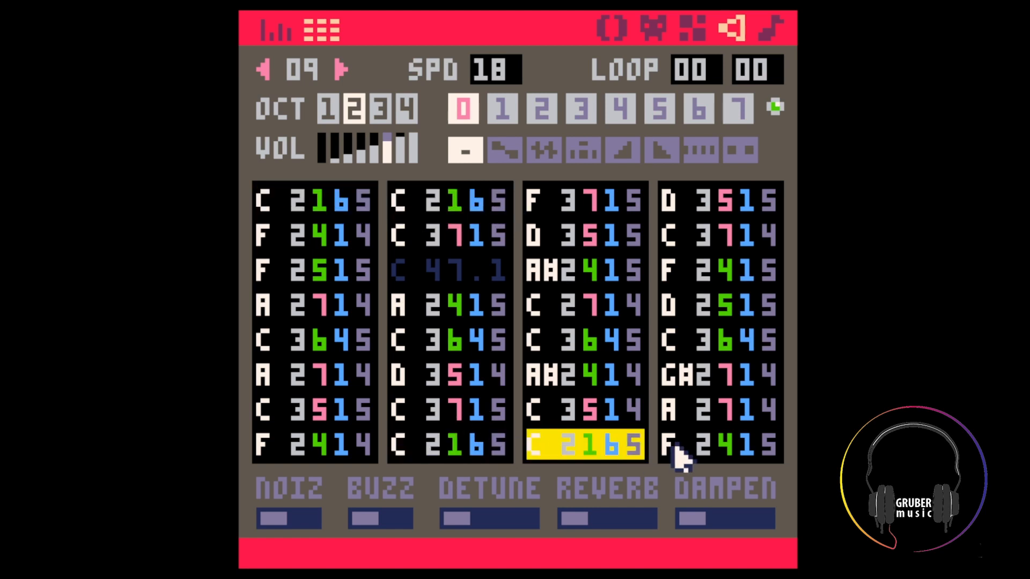
left_click(610, 437)
left_click_drag(400, 457, 507, 442)
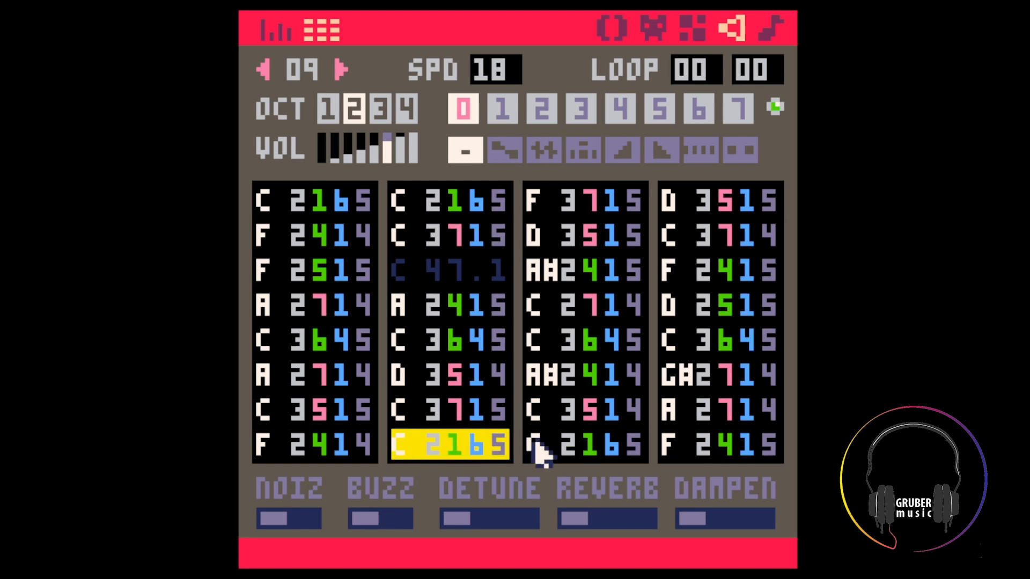
left_click(547, 202)
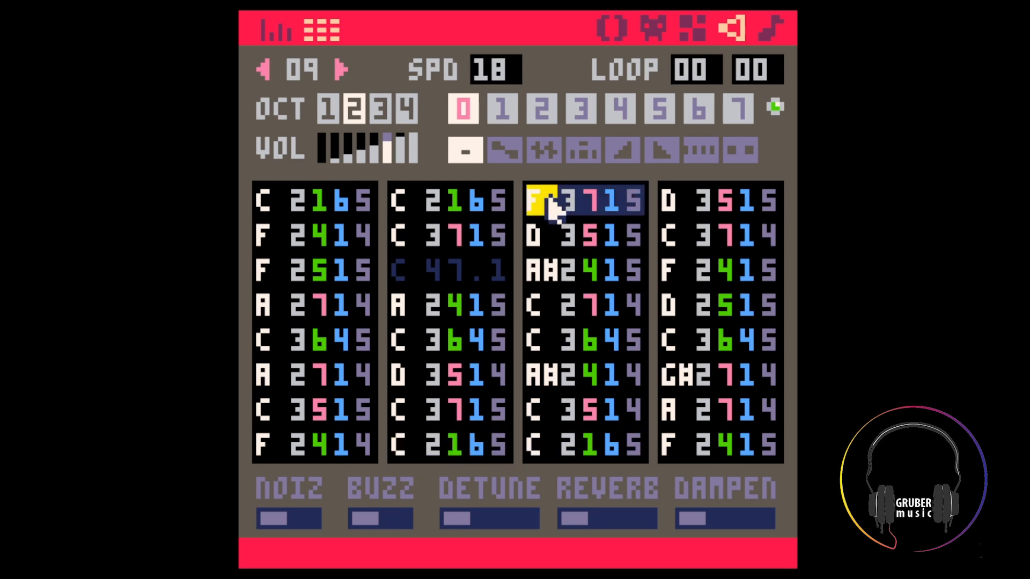
Return to pattern 00 and play it to hear the percussive notes together with the bass in SFX 08
left_click(772, 28)
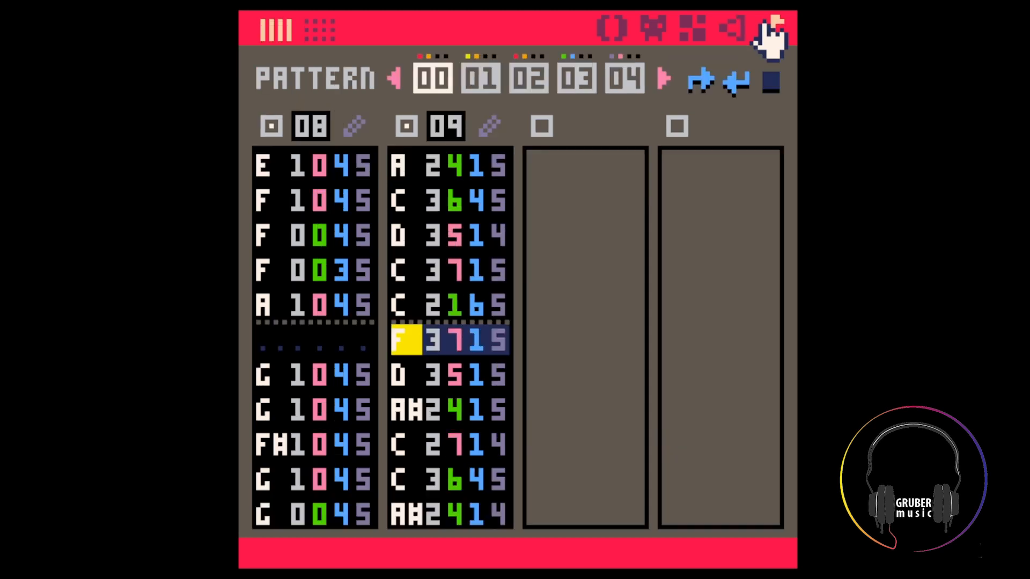
key("space")
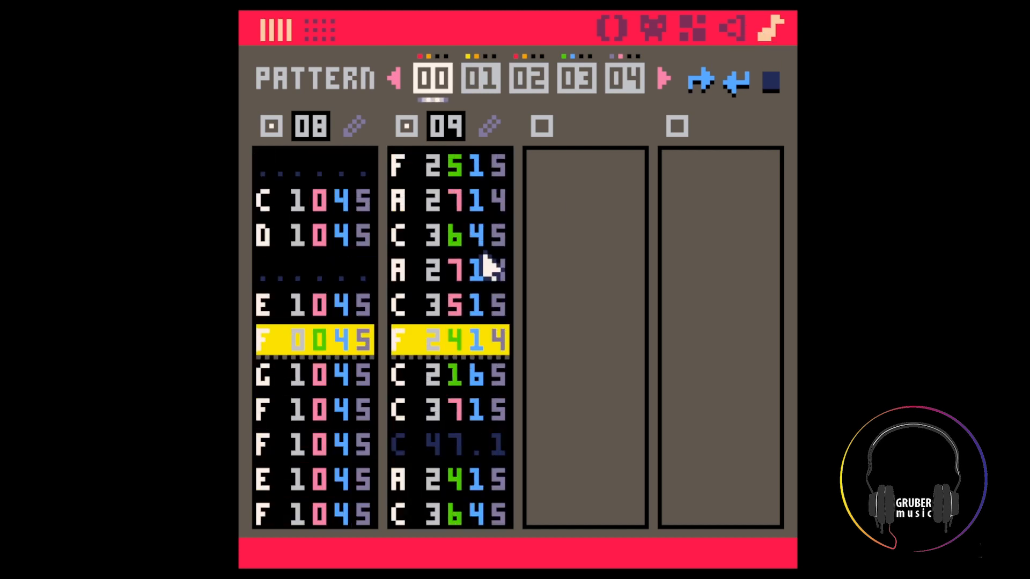
left_click(453, 236)
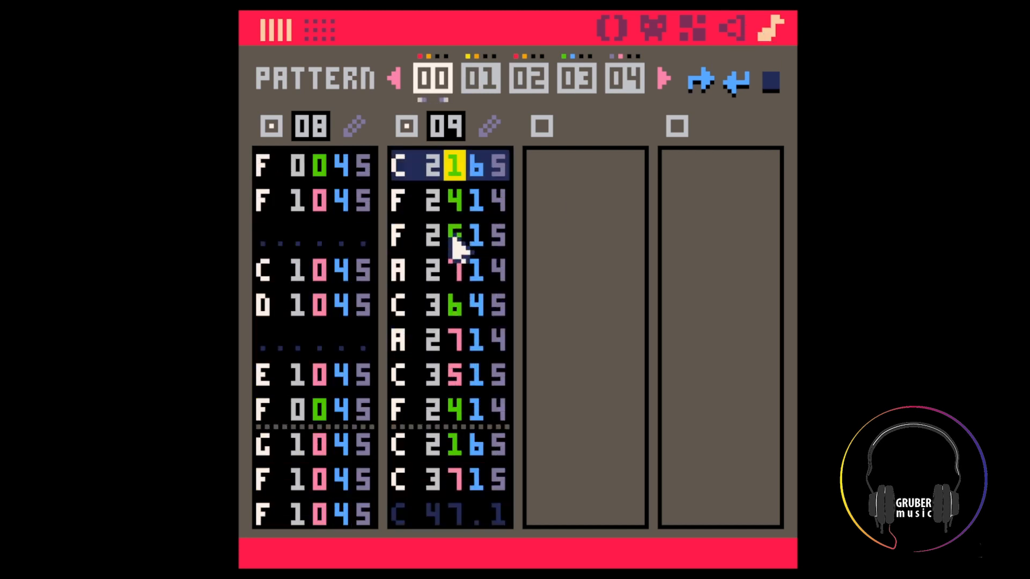
left_click(440, 68)
key("space")
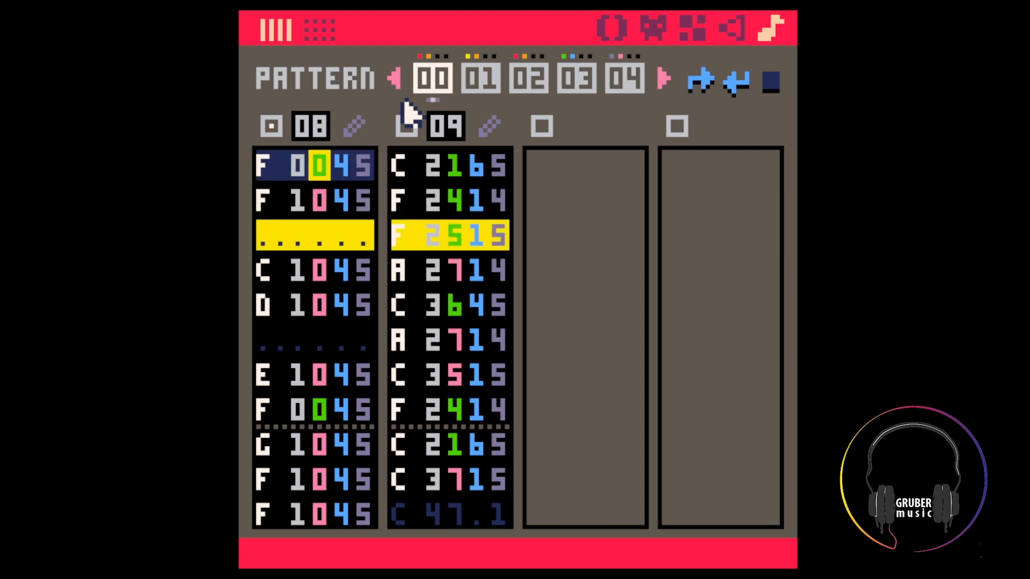
left_click(343, 200)
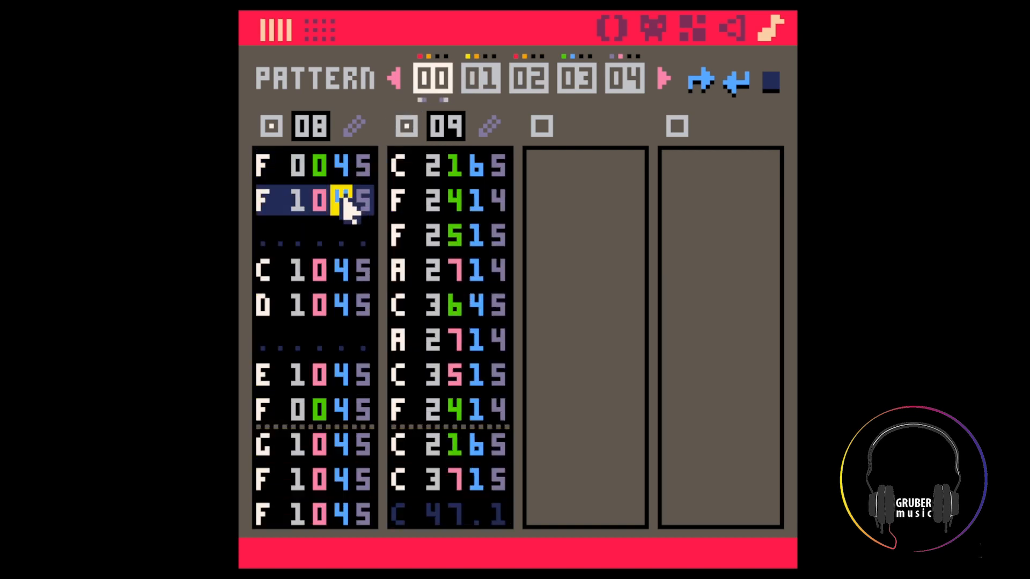
key("space")
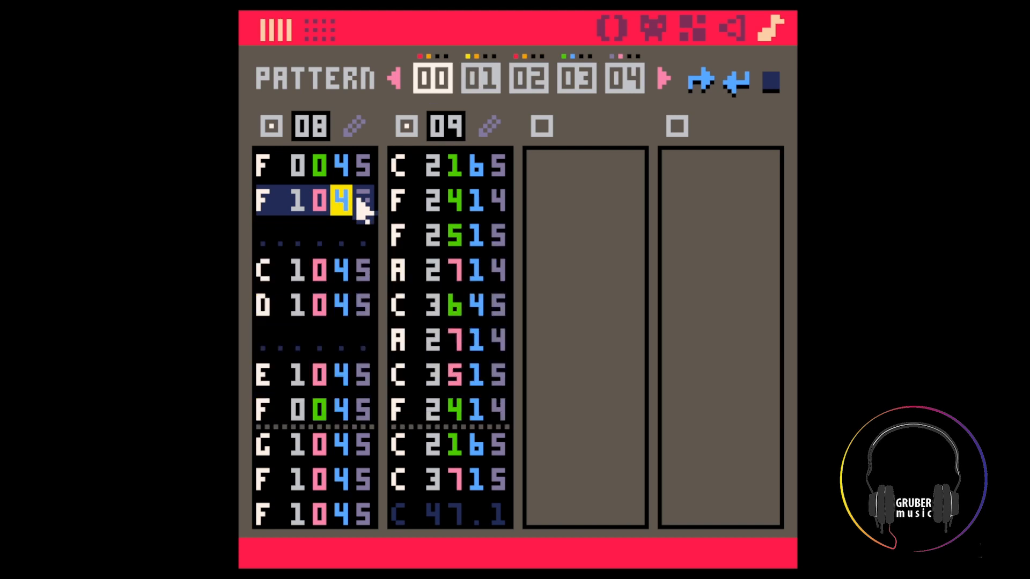
Swap the first two notes of SFX 08 so F 1 precedes F 0, using the empty third row as temporary storage
left_click_drag(358, 197, 362, 169)
key("ctrl+c")
left_click(275, 232)
key("ctrl+v")
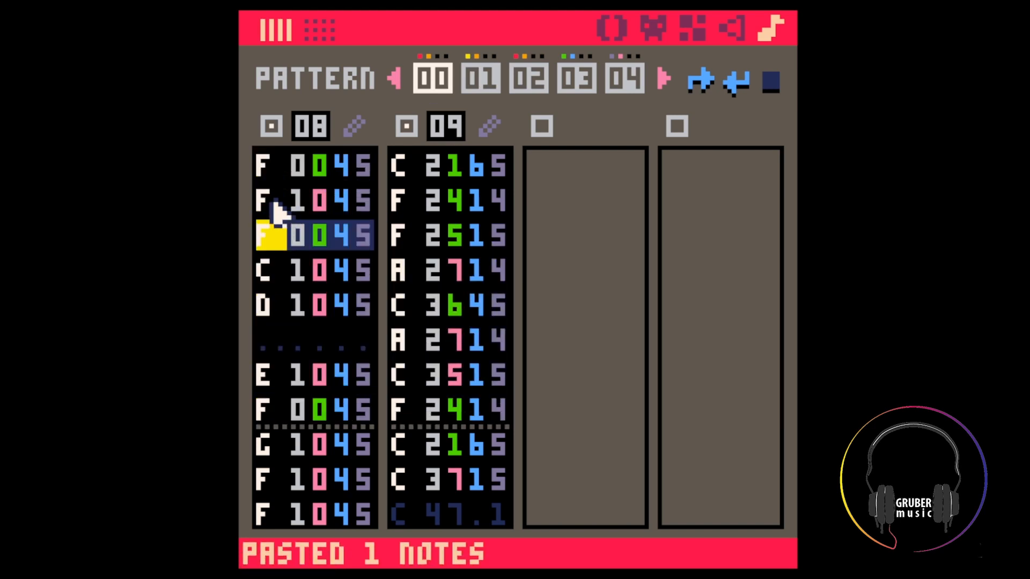
left_click_drag(274, 200, 340, 218)
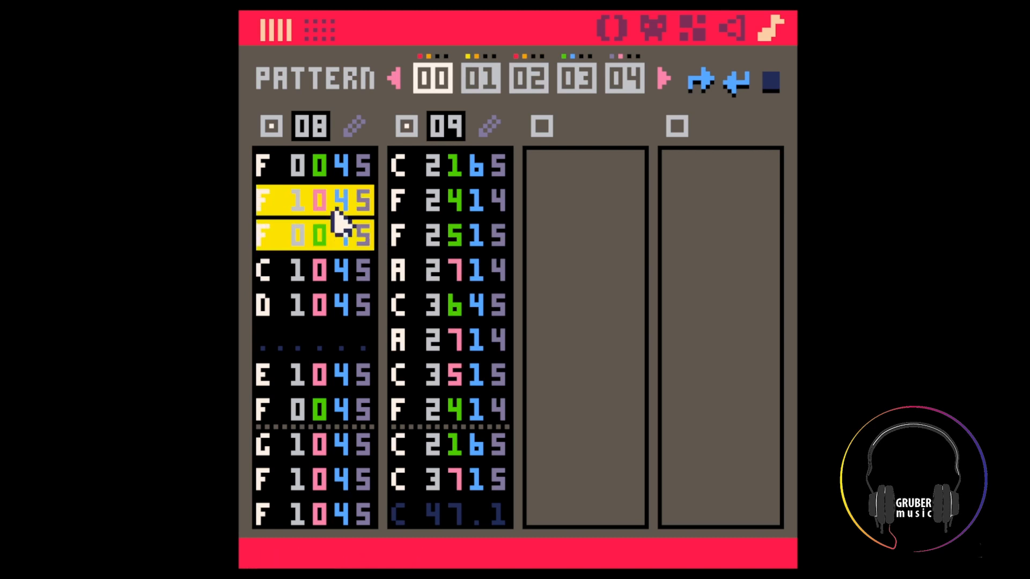
key("ctrl+c")
left_click(278, 175)
key("ctrl+v")
left_click(340, 224)
key("Delete")
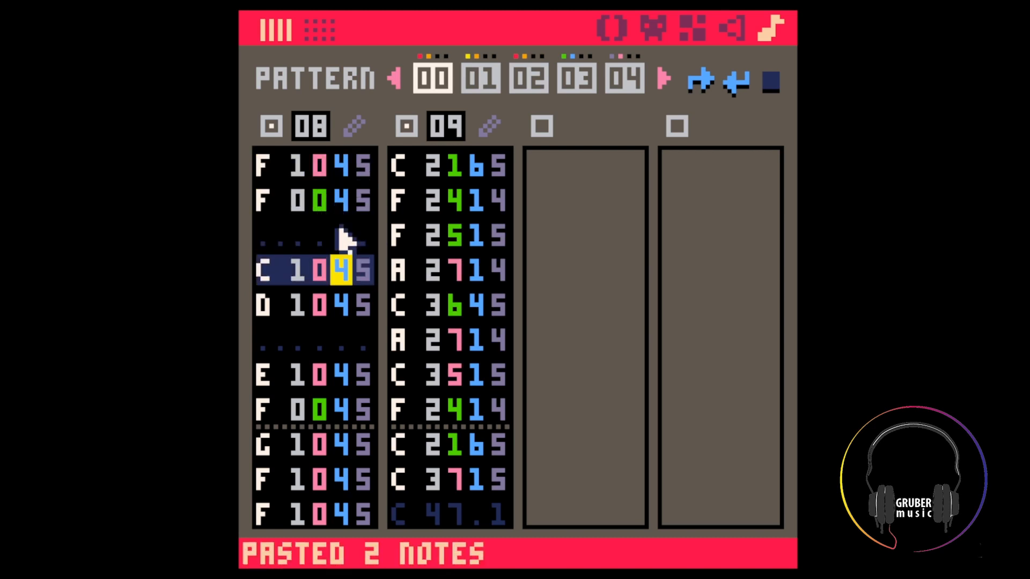
Play pattern 00 to hear the swapped opening bass notes of SFX 08 against SFX 09
key("space")
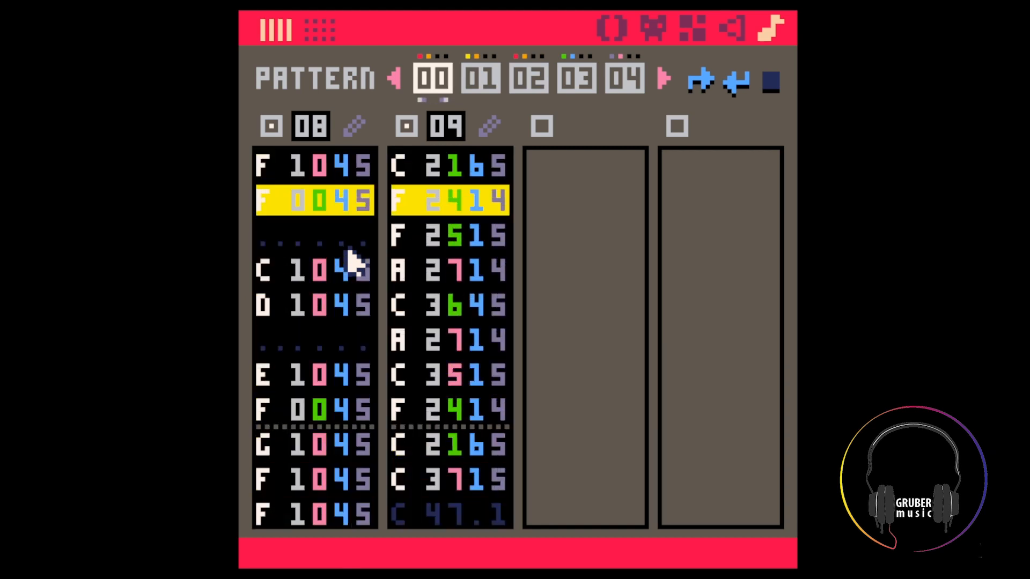
left_click(361, 247)
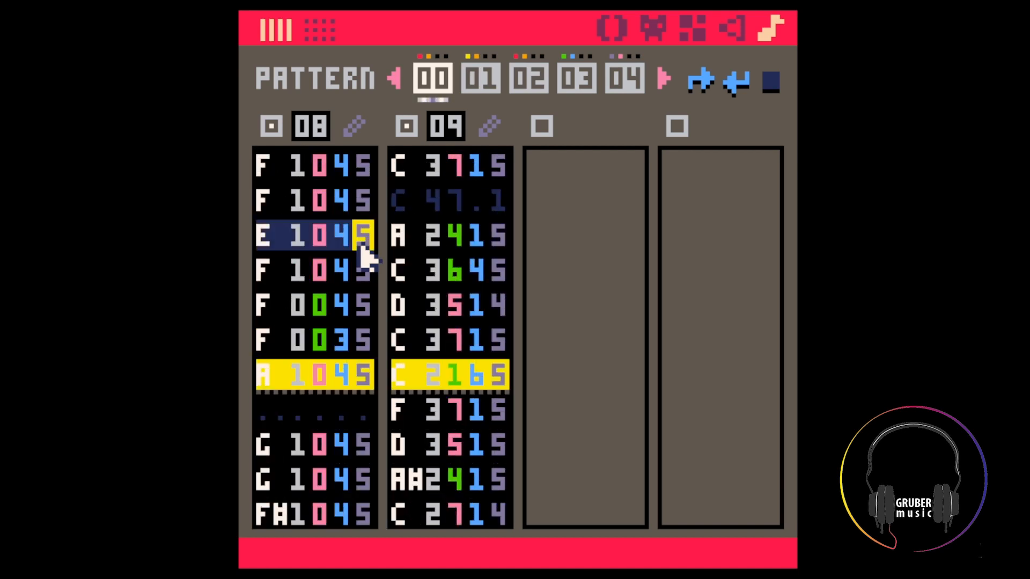
left_click(501, 173)
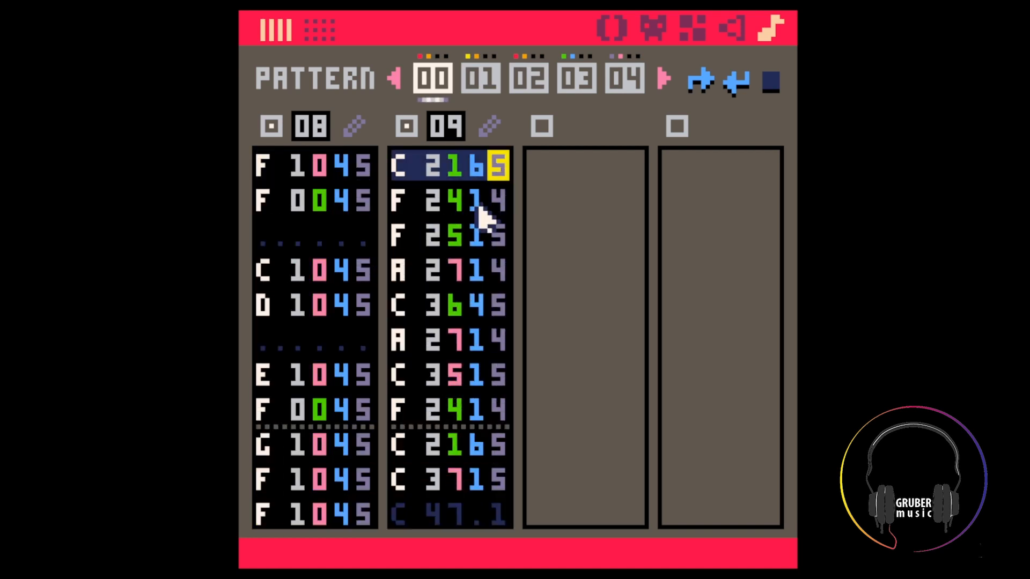
Set the effect of the first custom-instrument C 2 note in SFX 09 to 0 and play pattern 00
type("0")
key("space")
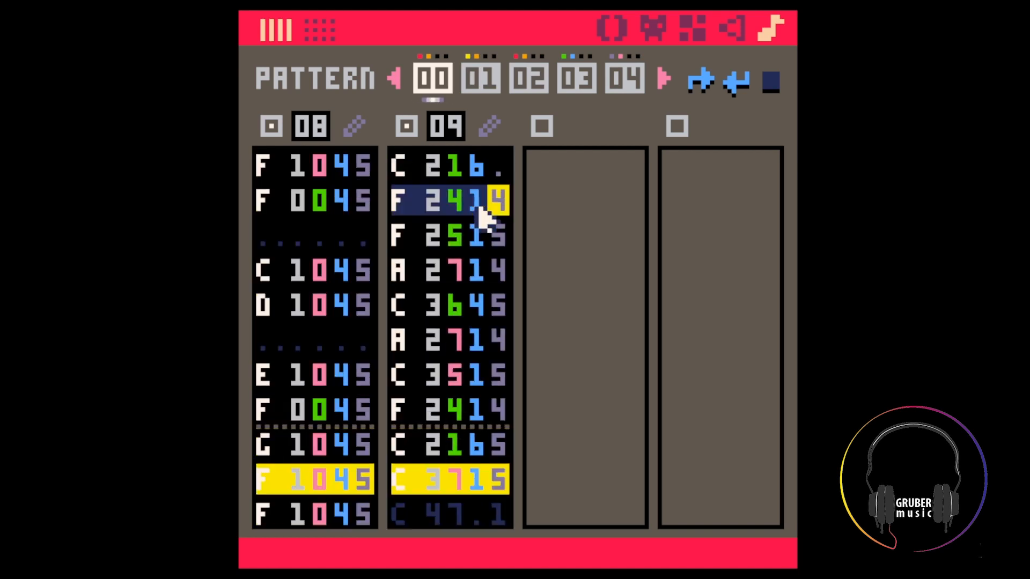
Try a different speed for SFX 01, listening to it on its own and checking back with pattern 00
left_click(486, 202)
left_click(732, 28)
left_click_drag(282, 66, 256, 66)
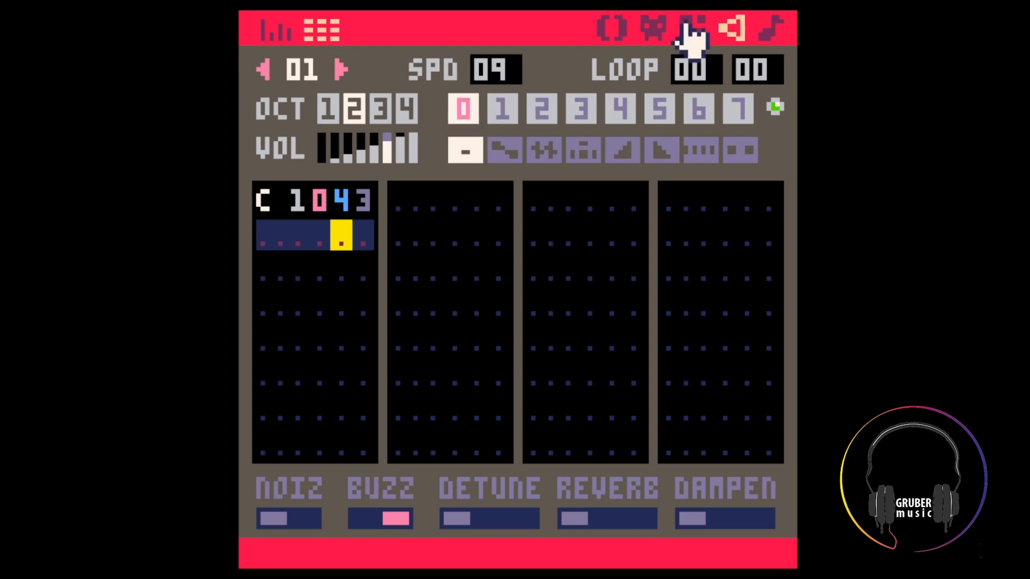
left_click(774, 30)
left_click(732, 29)
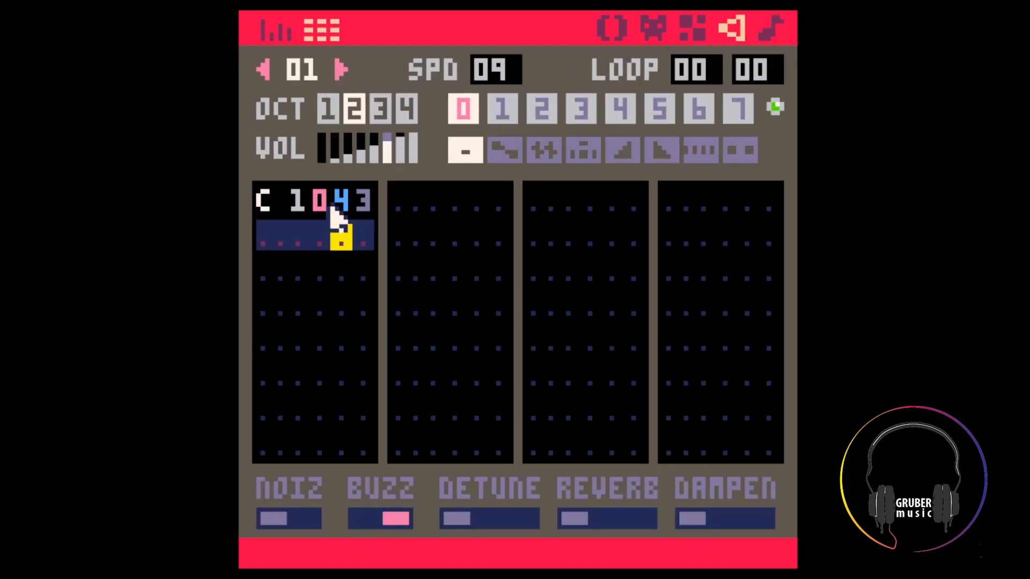
key("space")
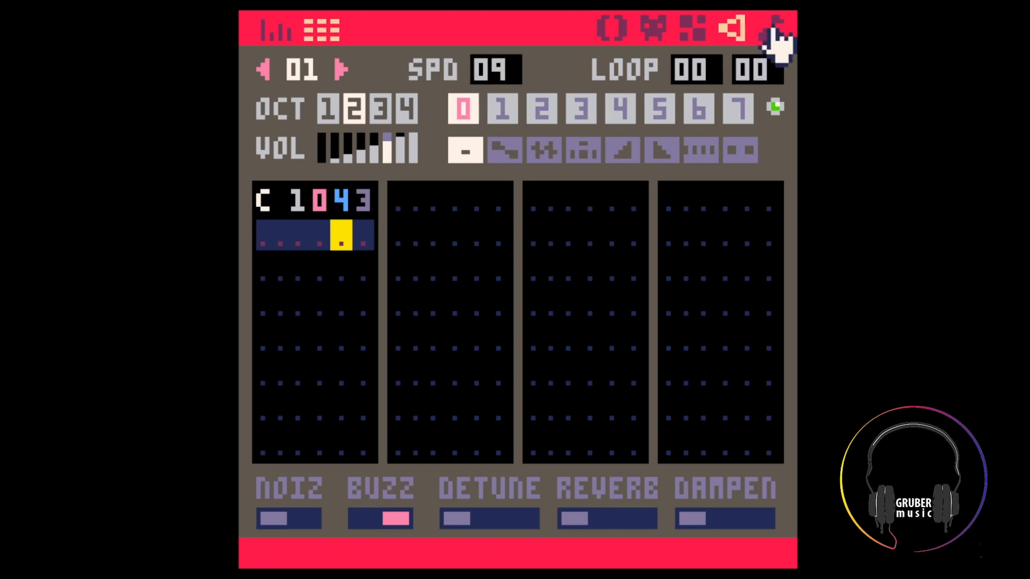
left_click(775, 32)
left_click(735, 29)
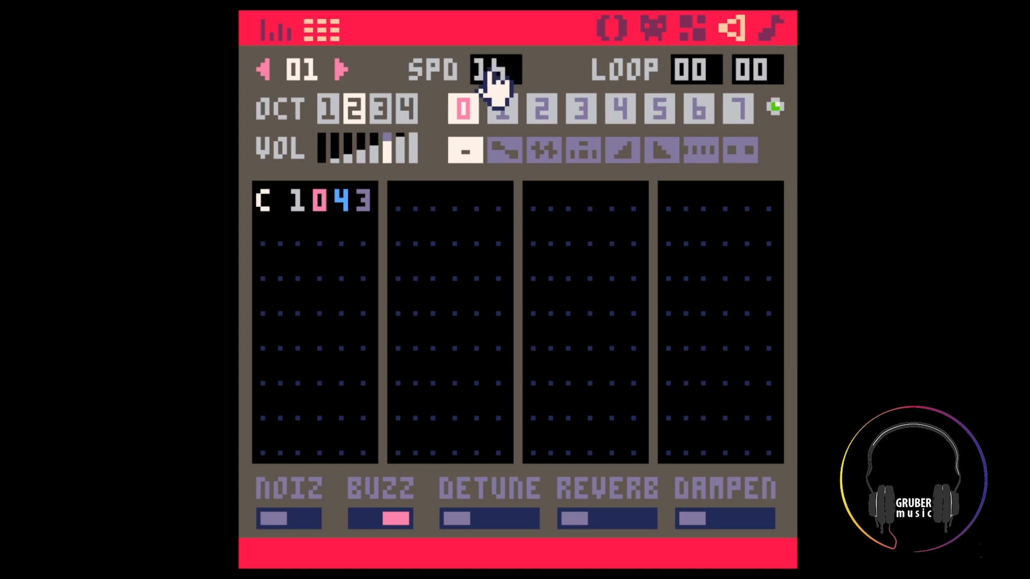
left_click(776, 32)
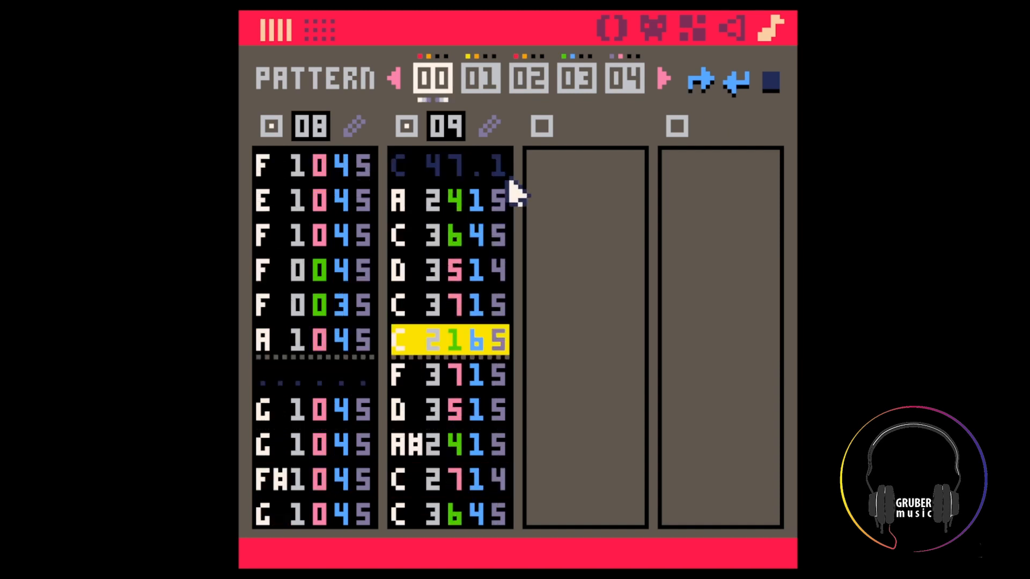
Set the effect to 0 on the three remaining custom-instrument C 2 notes in the second and third columns of SFX 09
left_click(727, 33)
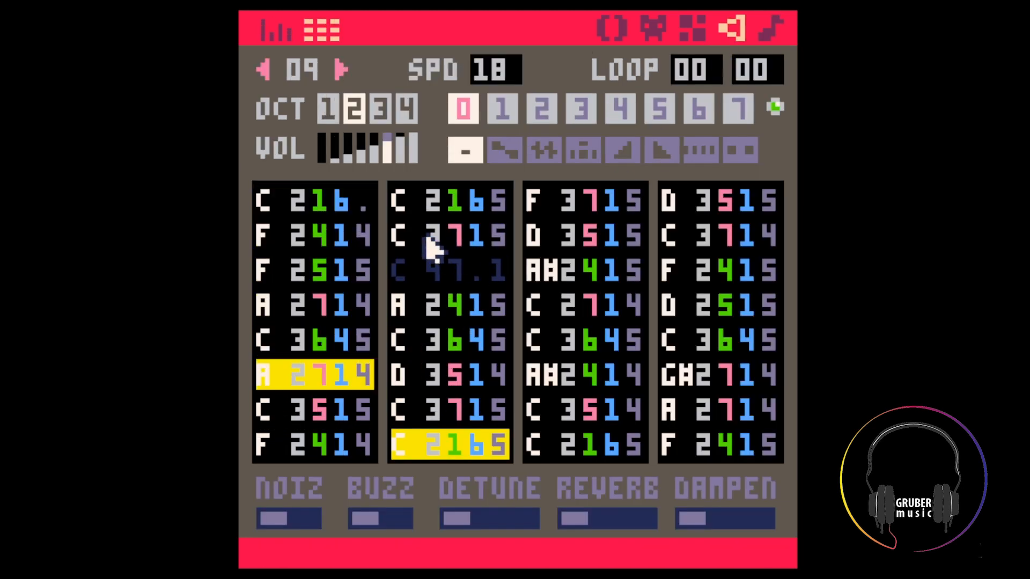
left_click(499, 200)
type("0")
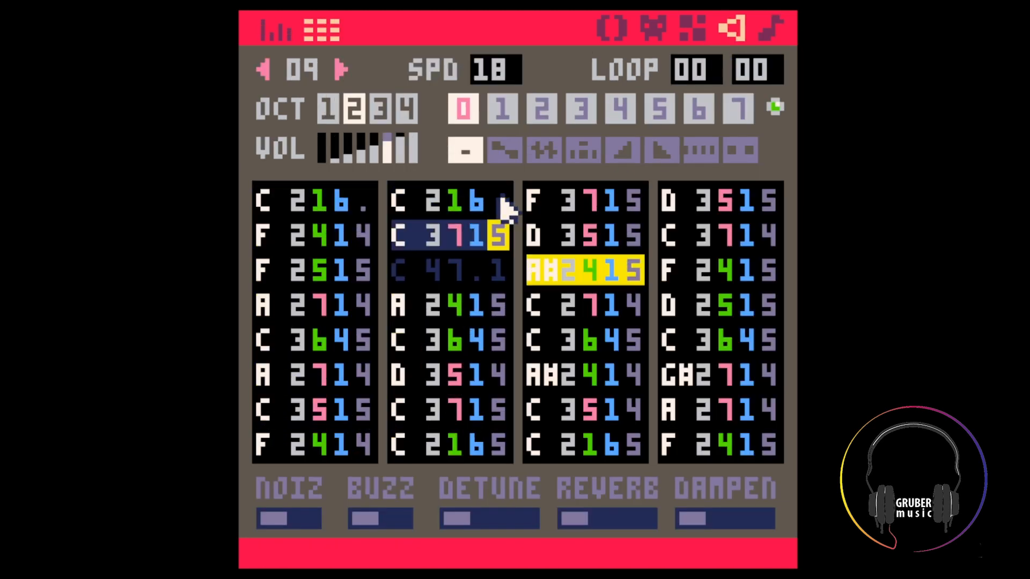
key("Down")
key("Down")
key("Down")
key("Down")
key("Down")
key("Down")
type("0")
key("Down")
key("Down")
key("Down")
key("Down")
key("Down")
key("Down")
key("Down")
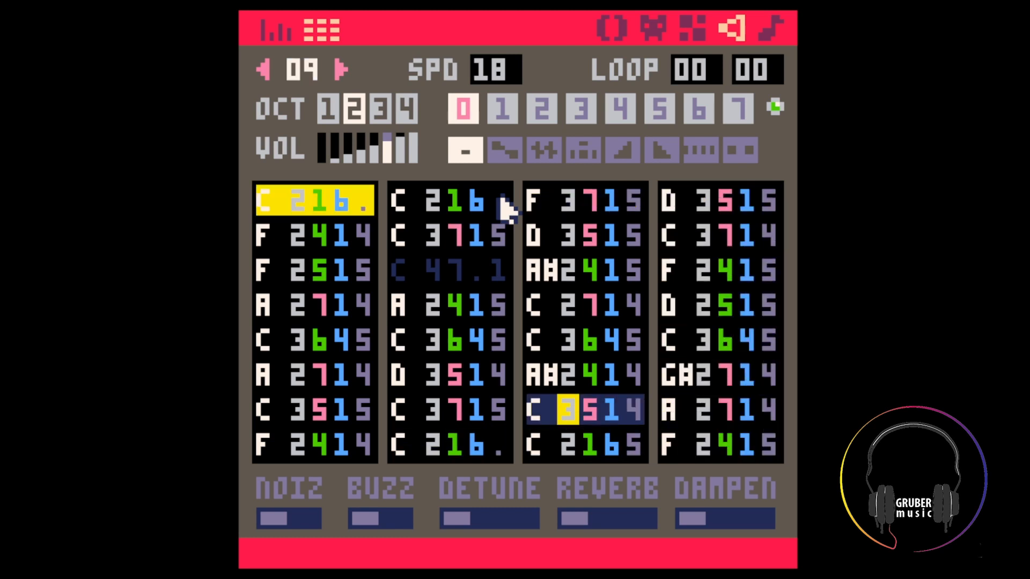
type("0")
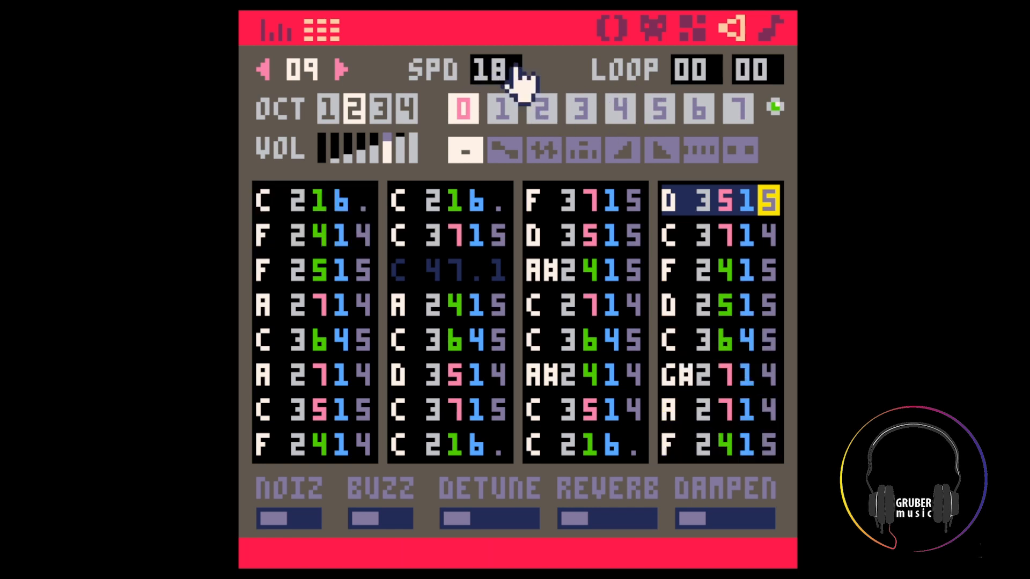
Return to the start of pattern 00 and play it to hear the effect-free percussive notes with the bass
left_click(771, 28)
left_click(716, 27)
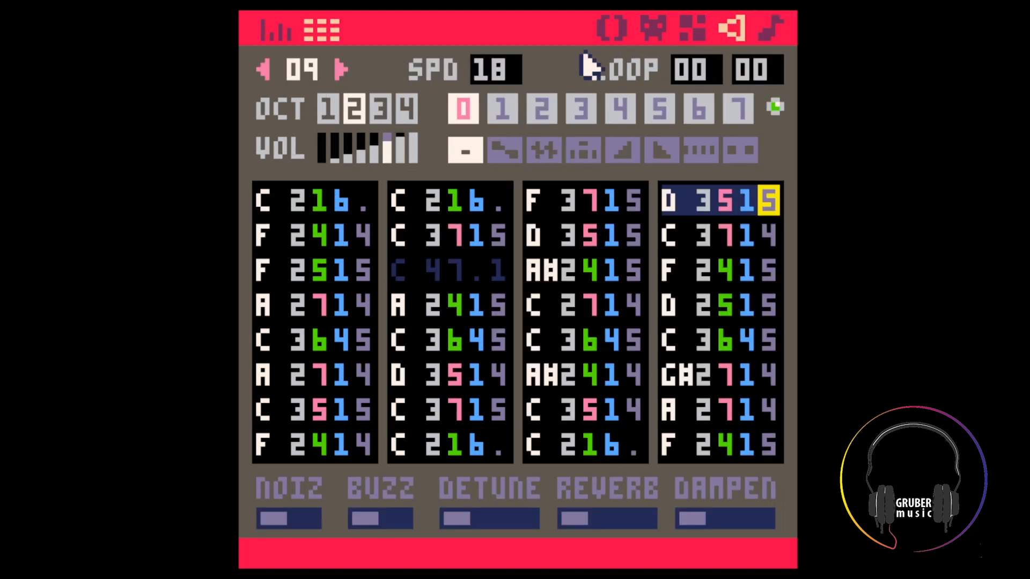
left_click(771, 28)
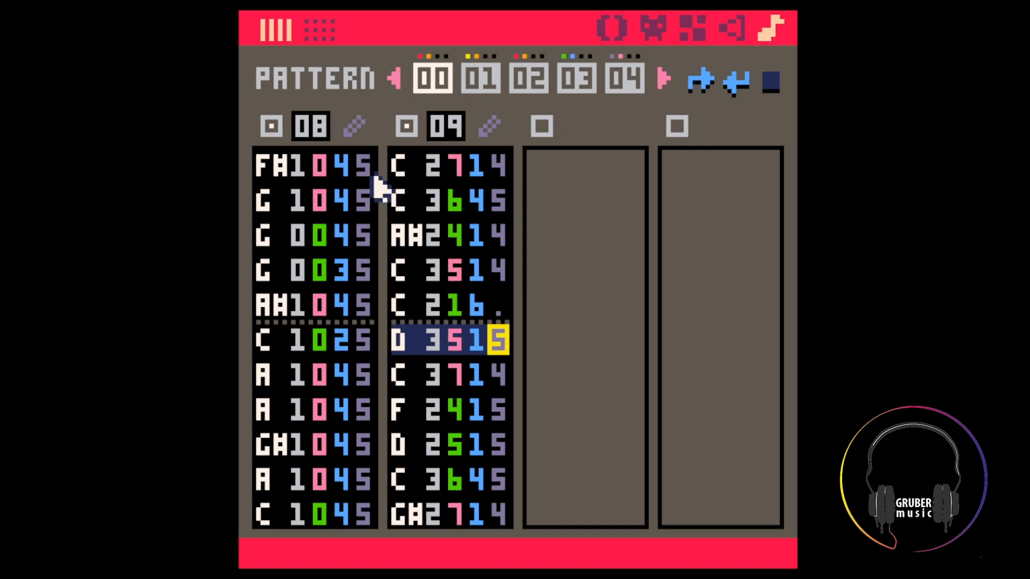
scroll(370, 176, "up", 5)
left_click(321, 164)
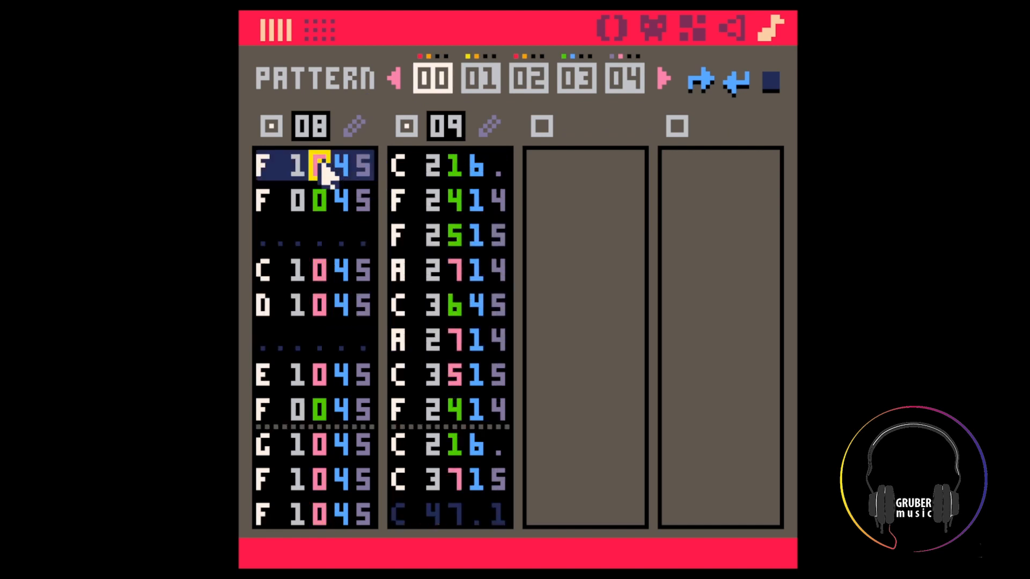
left_click(737, 32)
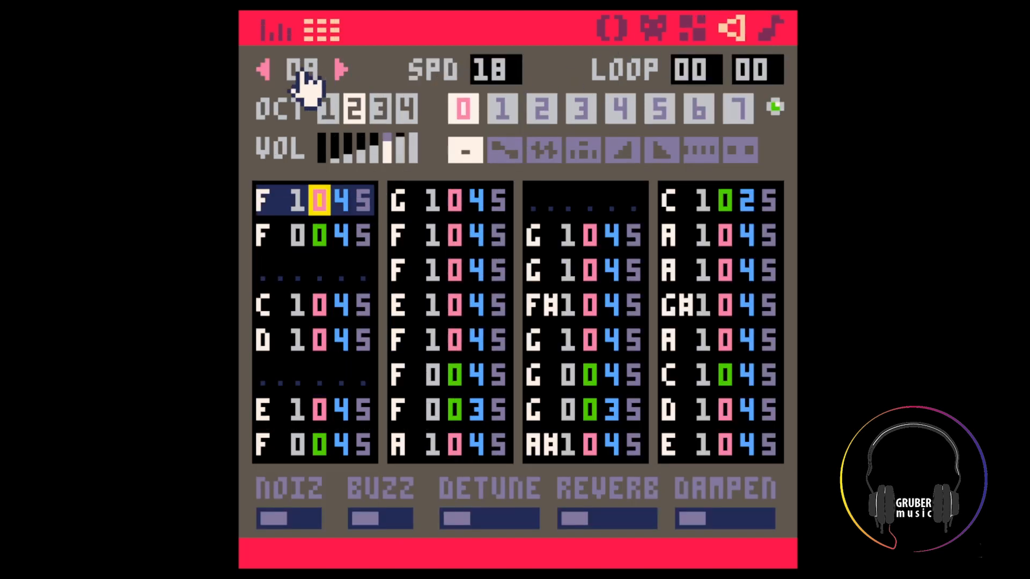
left_click(770, 30)
key("space")
In SFX 01, try volume 7 on the C 1 note, settle on volume 5, and set the speed to 07
left_click(731, 28)
left_click(261, 65)
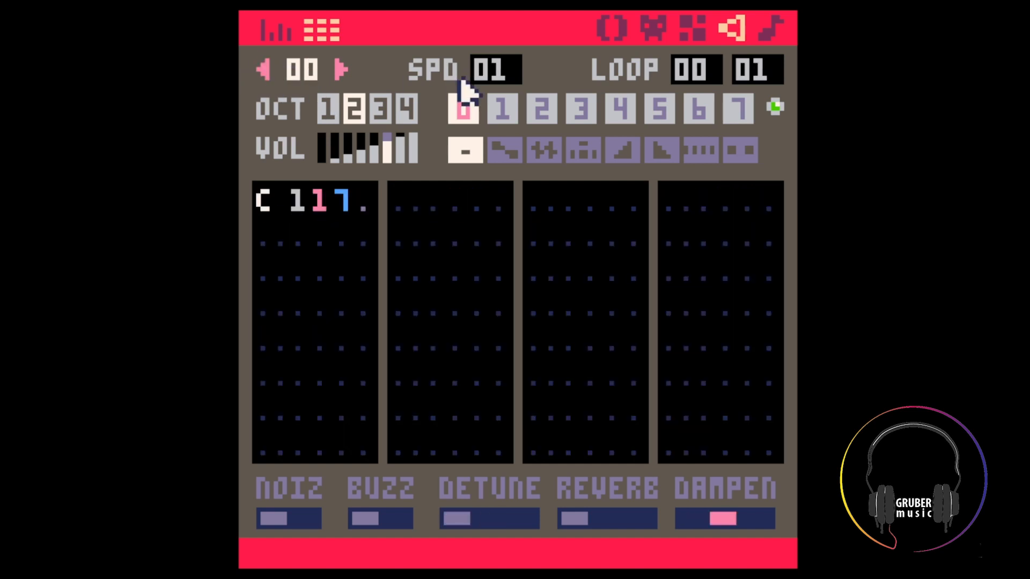
left_click(339, 69)
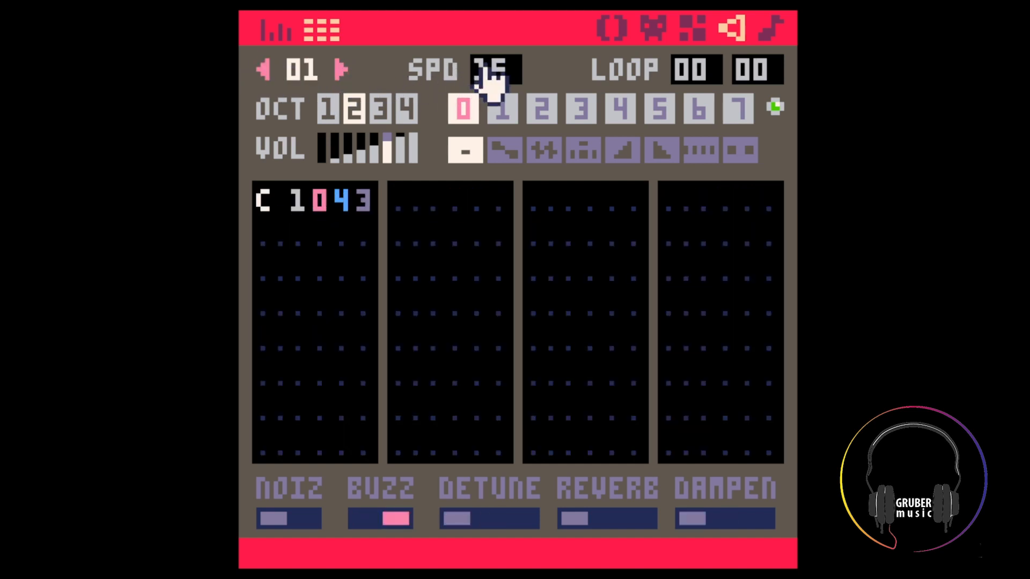
left_click(344, 200)
type("7")
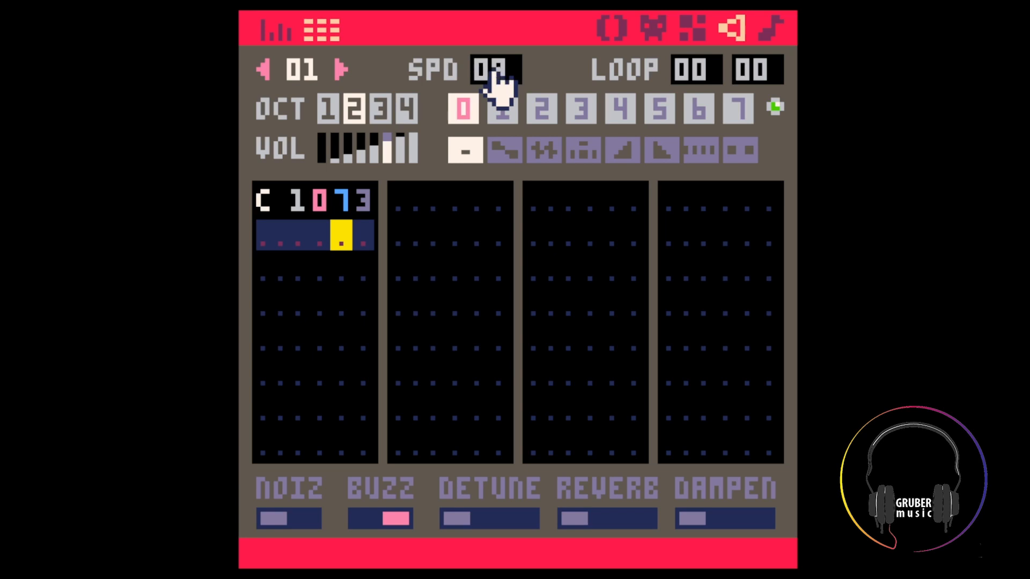
left_click(342, 201)
type("5")
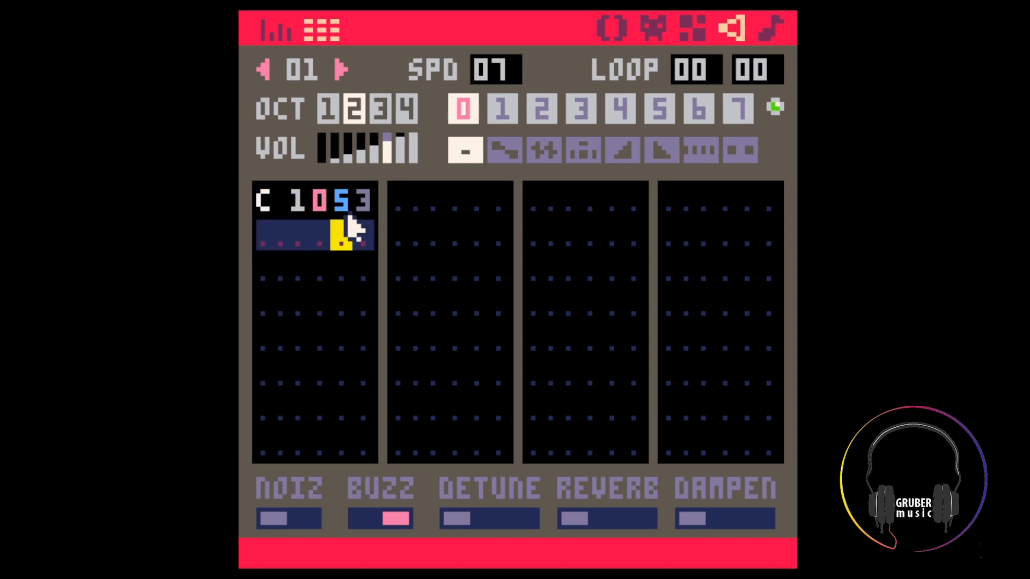
Try the SFX 01 note in octave 2 with its volume lowered to 3
left_click(293, 206)
type("2")
left_click(298, 208)
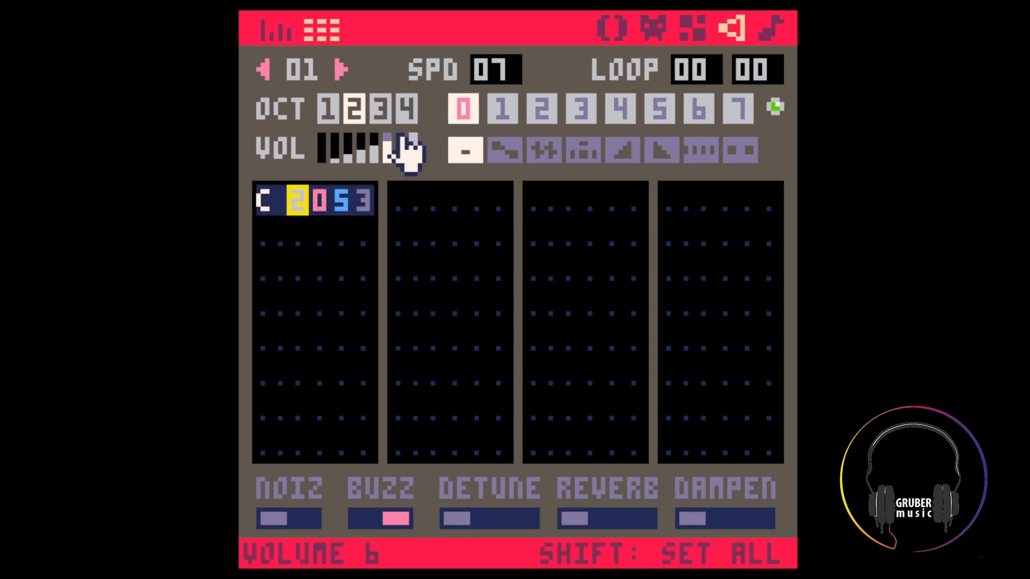
left_click(345, 204)
type("3")
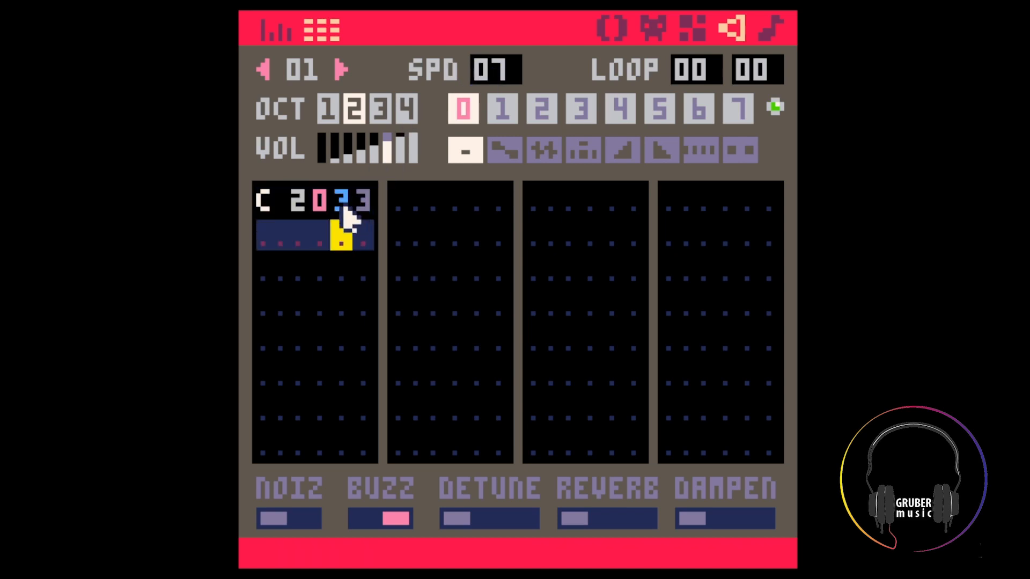
Return the SFX 01 note to octave 1 and set its volume to 5
left_click(292, 204)
type("10")
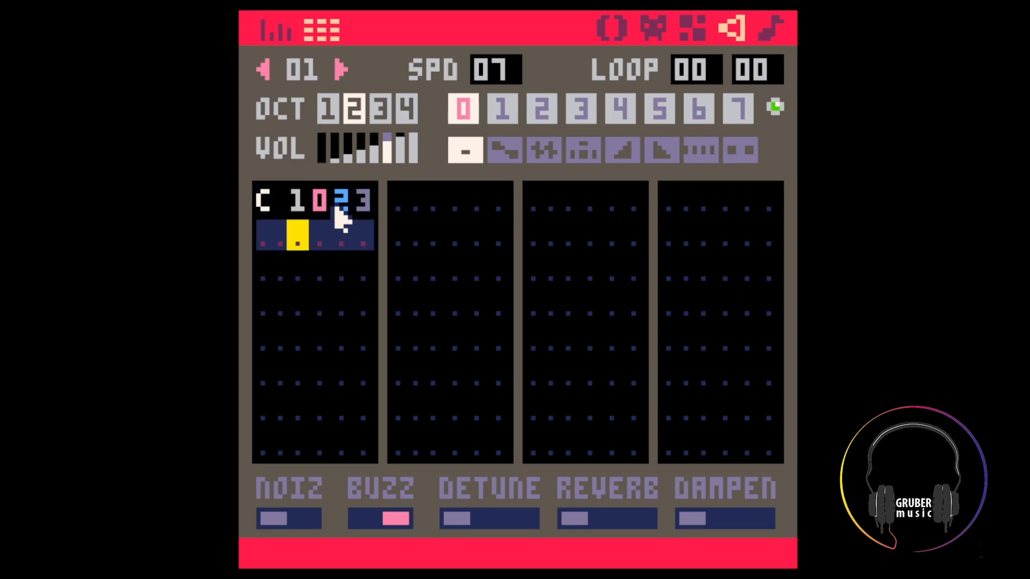
left_click(336, 206)
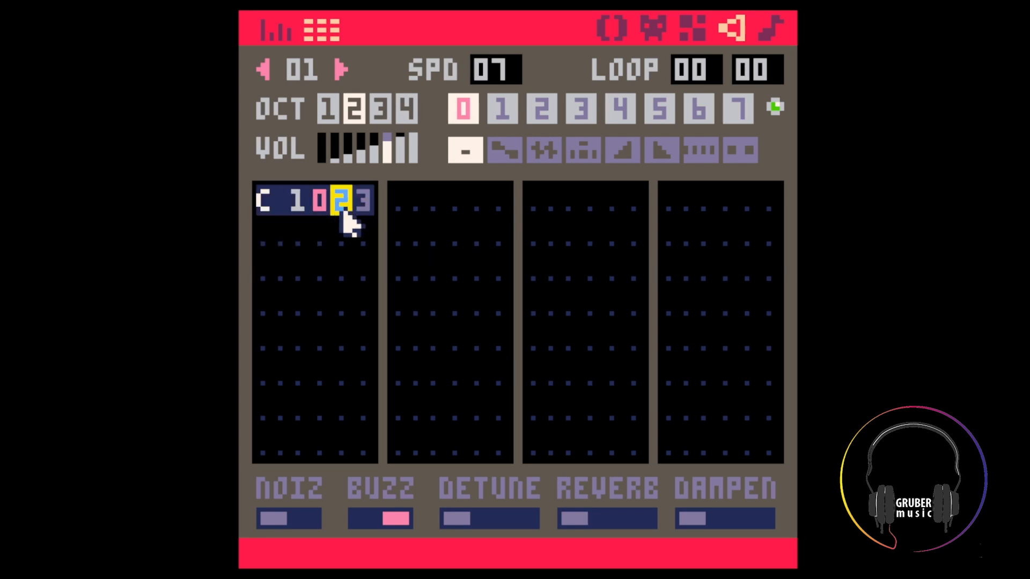
type("5")
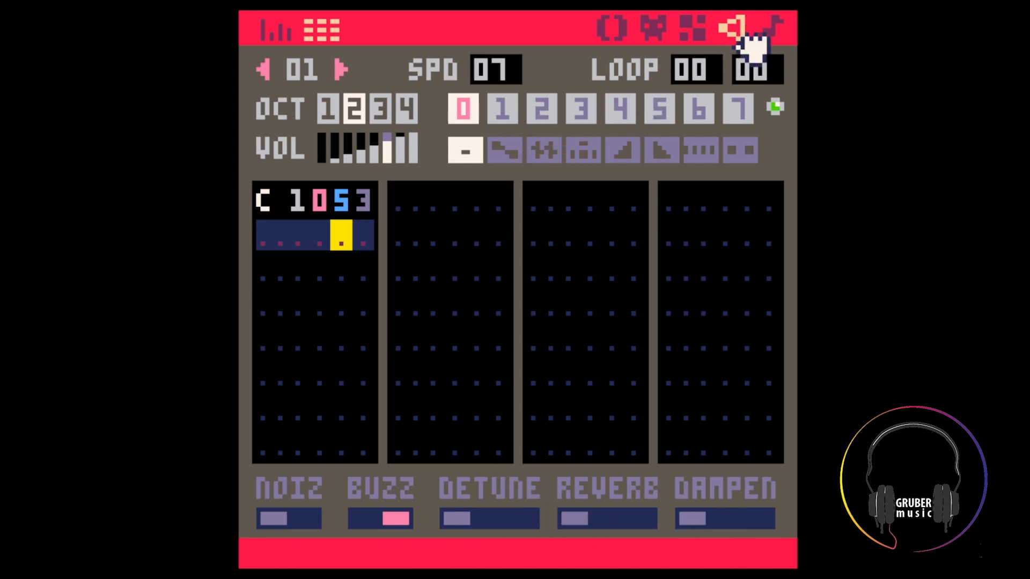
Save the cartridge as 231025.P8 and play the song from pattern 00
left_click(767, 24)
left_click_drag(244, 242, 339, 208)
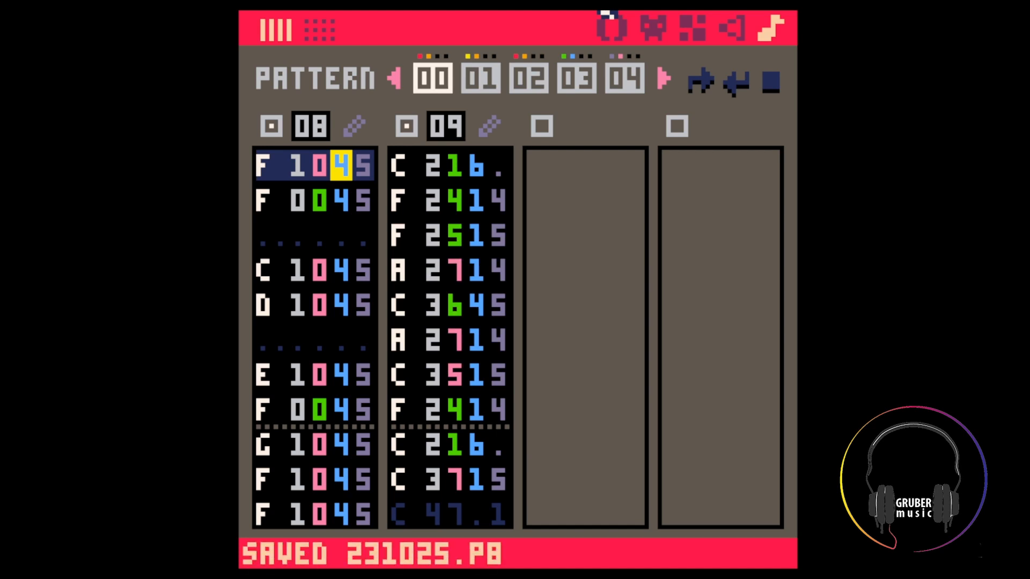
key("space")
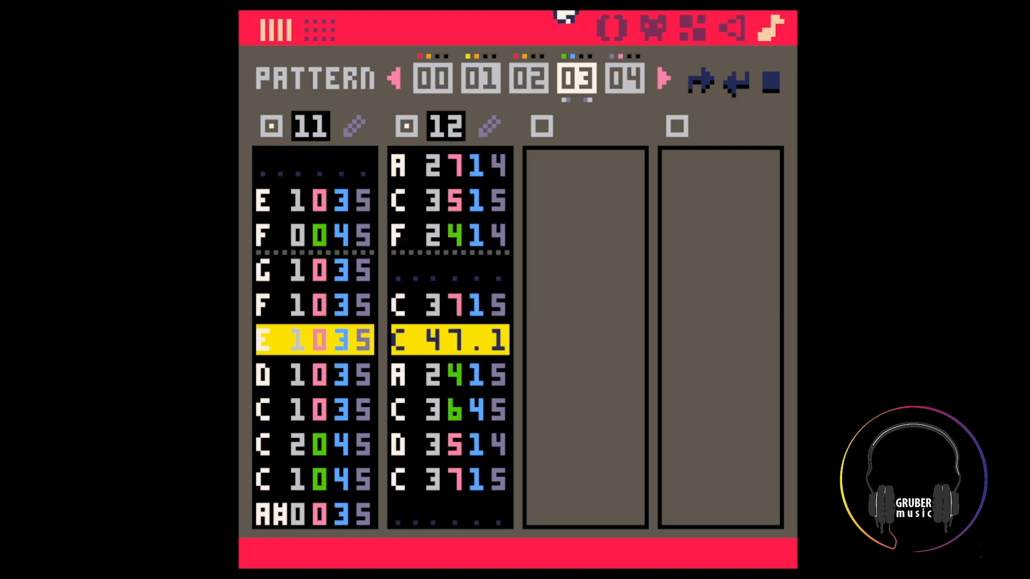
Copy the opening C 2 custom-instrument note of SFX 09 into the empty first and ninth rows of SFX 12 in pattern 03
scroll(429, 208, "up", 4)
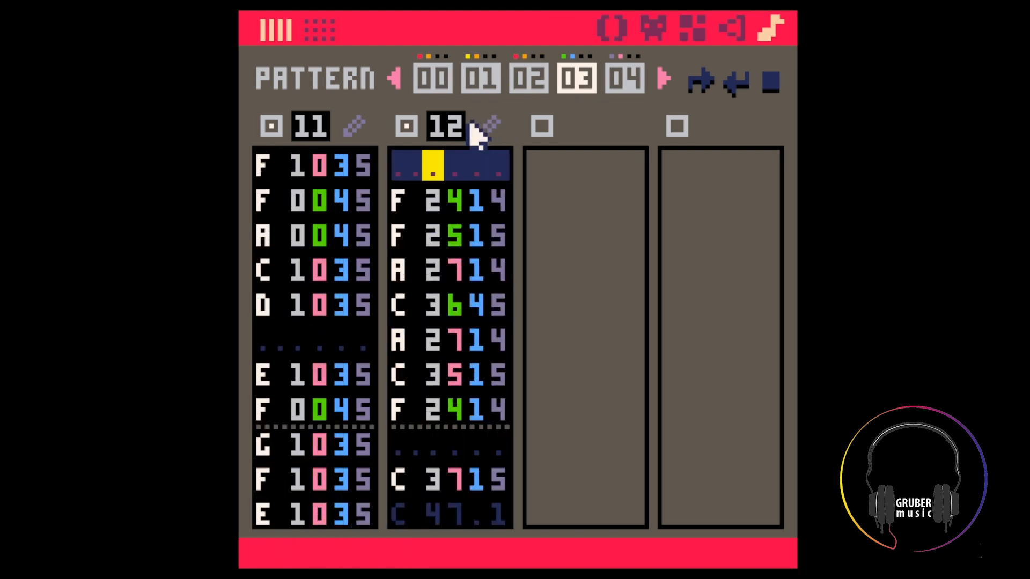
left_click(432, 81)
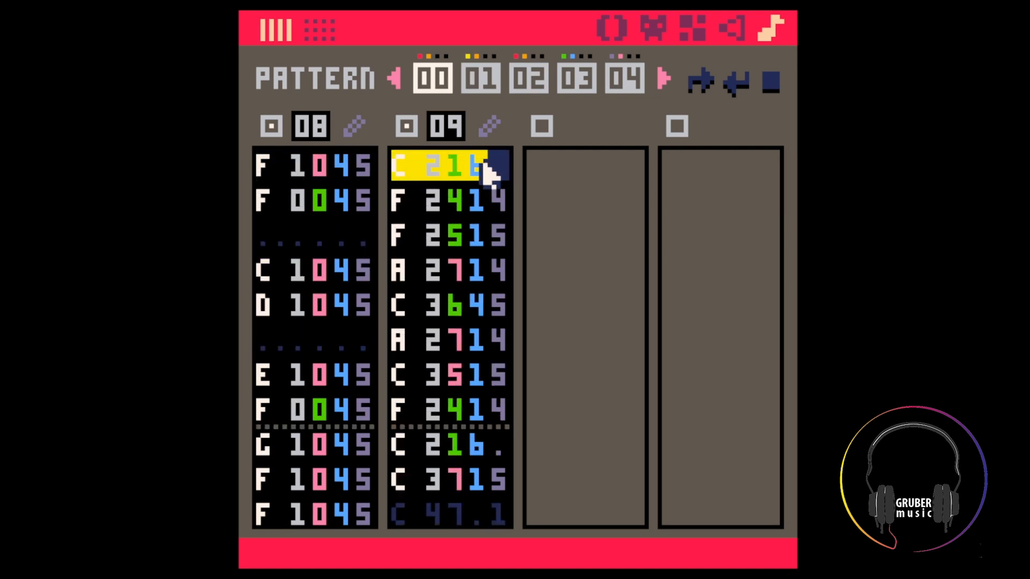
key("ctrl+c")
left_click(480, 79)
left_click(528, 80)
left_click(569, 80)
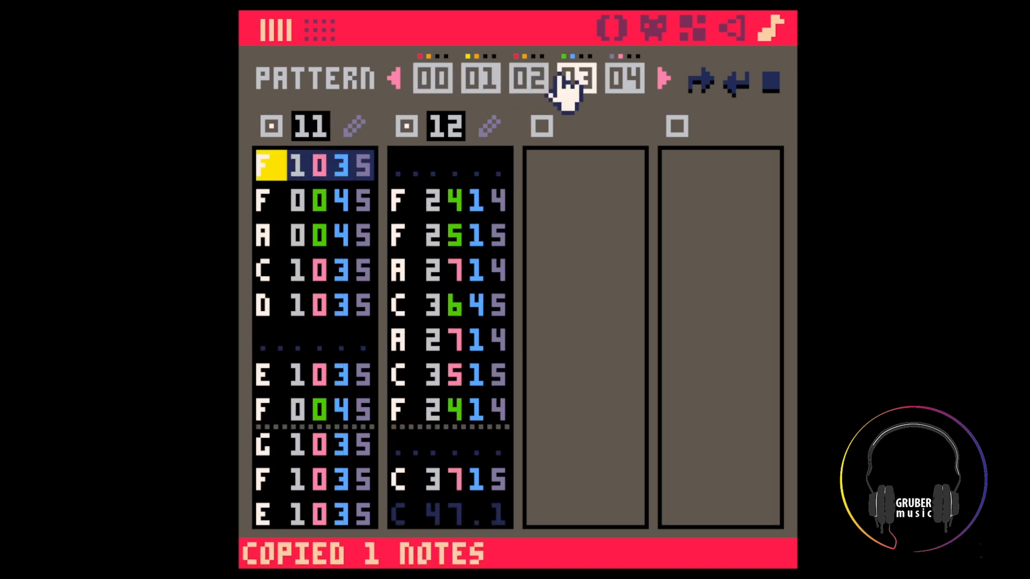
left_click(403, 174)
left_click(419, 454)
key("ctrl+v")
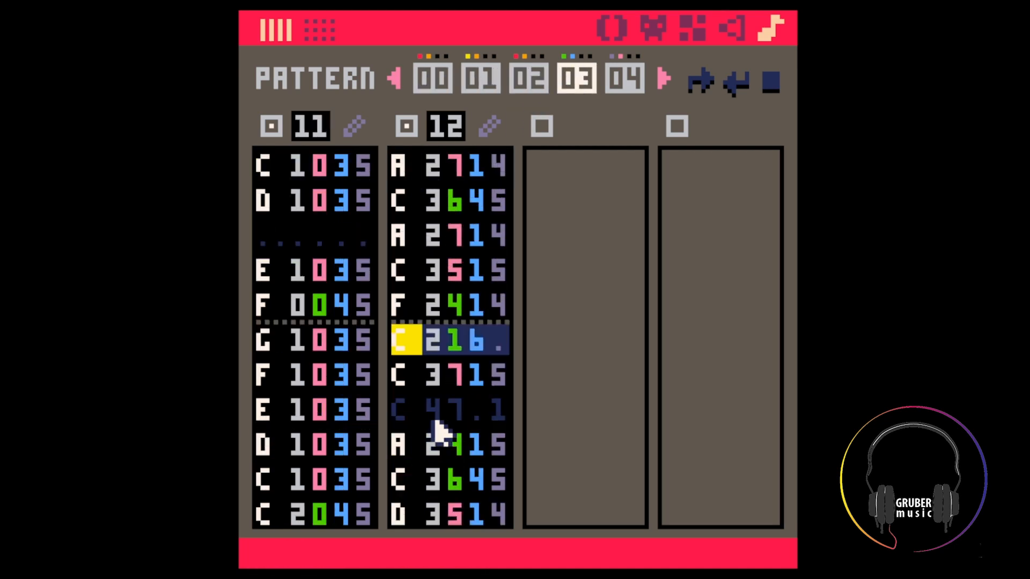
Paste the copied C 2 note into the empty last row of SFX 12's second column and play the SFX
left_click(496, 125)
left_click(410, 448)
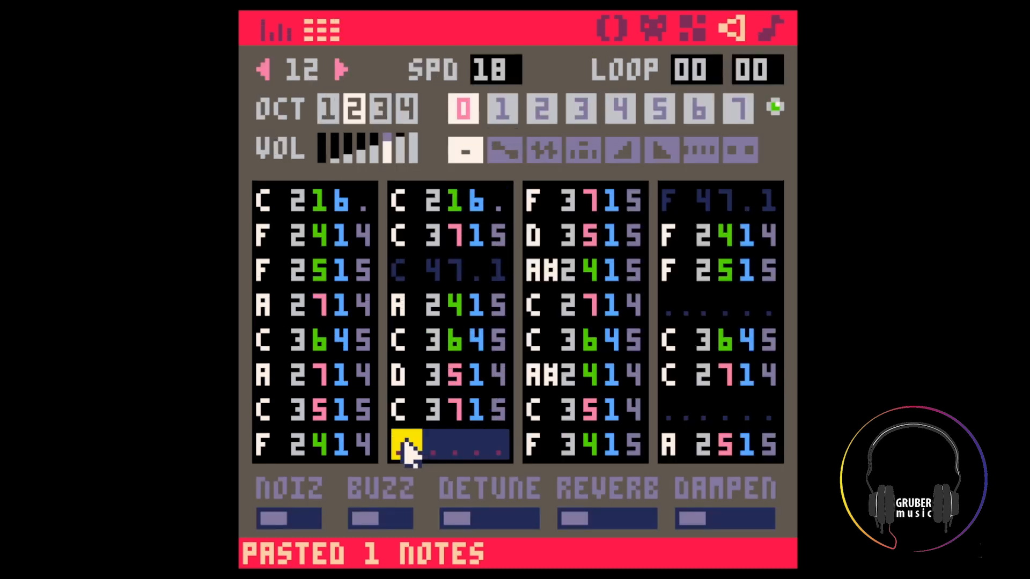
key("ctrl+v")
key("space")
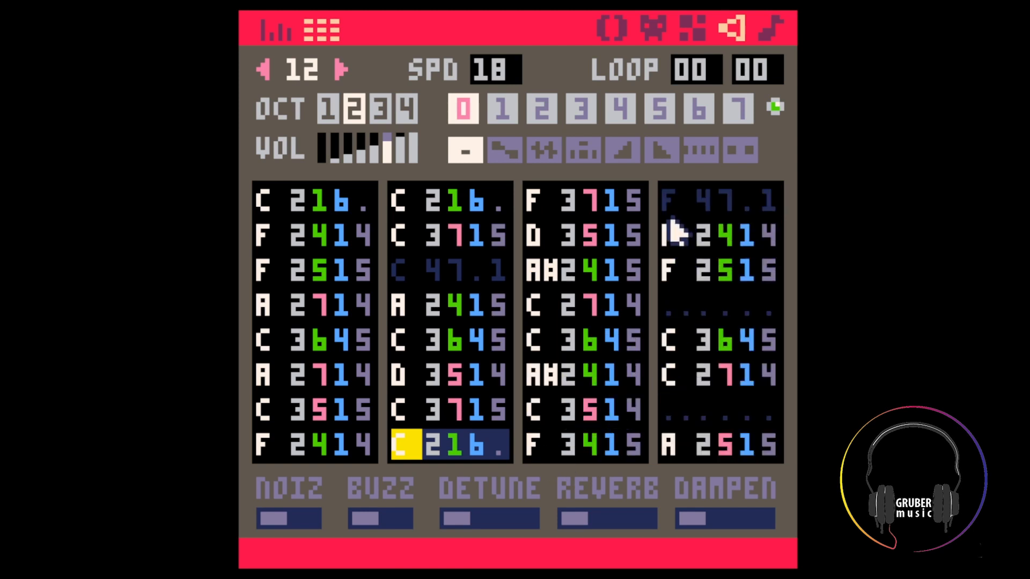
key("space")
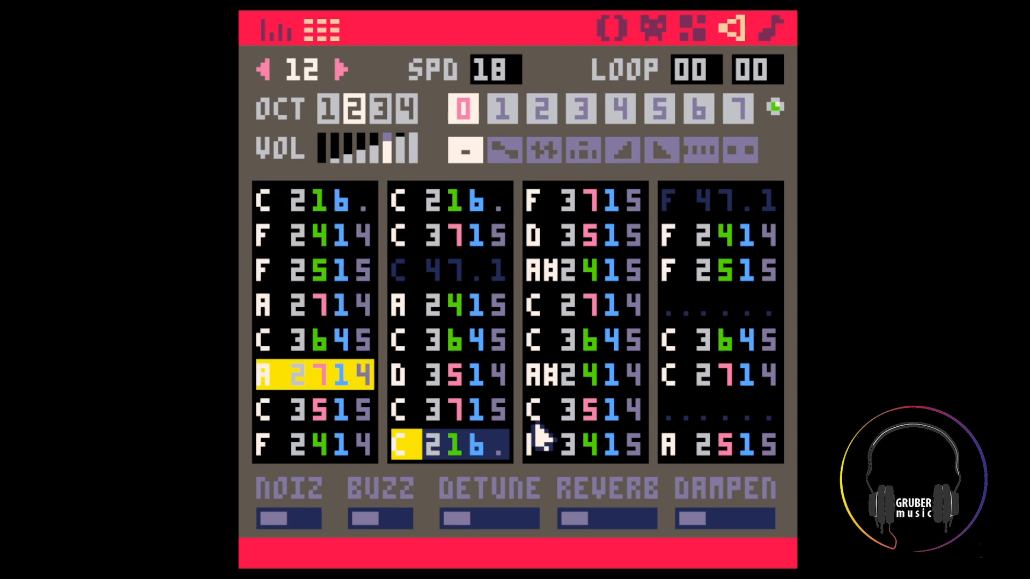
Replace the C 3 note in the seventh row of SFX 12's third column with the copied C 2 note and return to the patterns
left_click(604, 424)
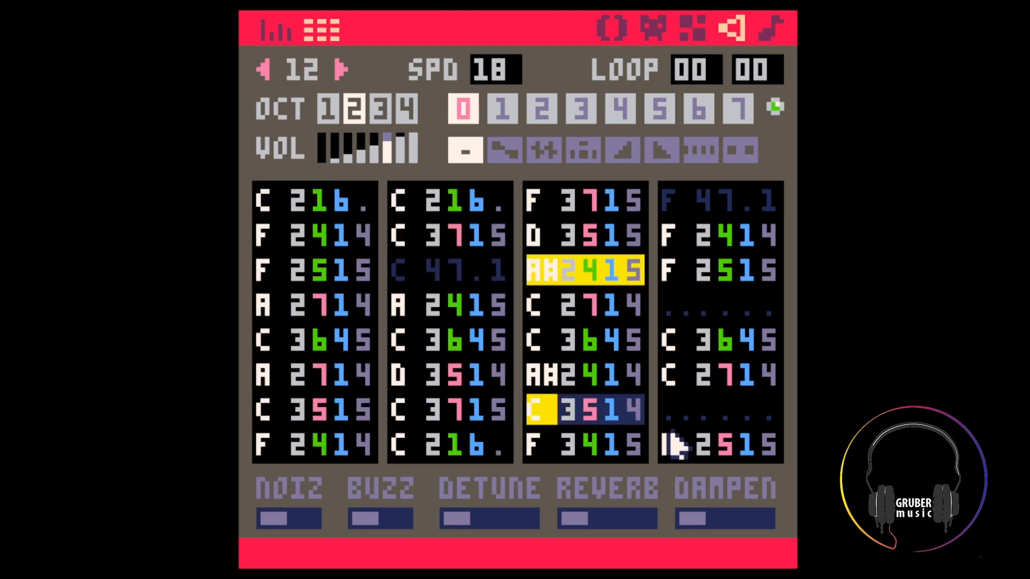
key("ctrl+v")
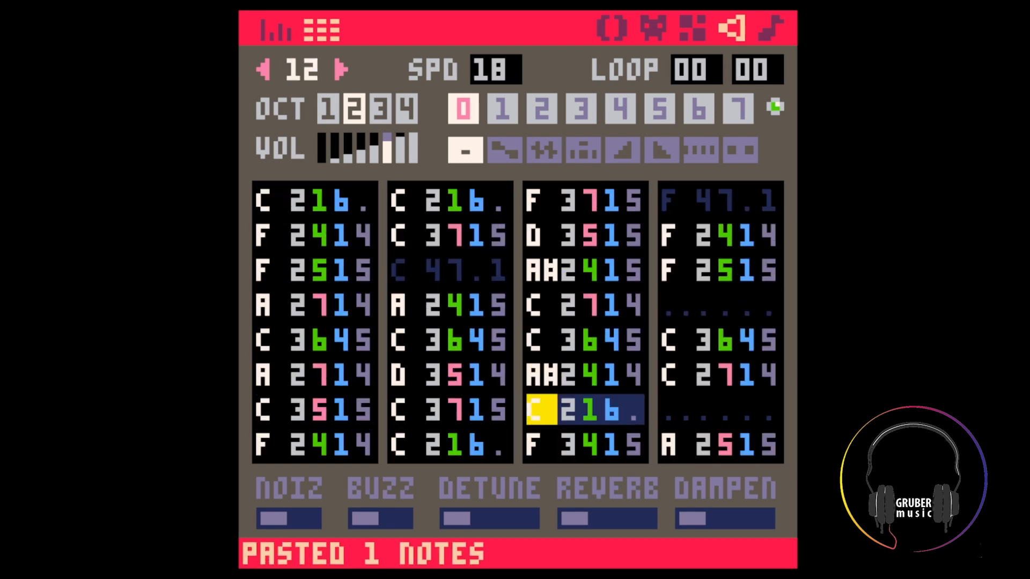
left_click(773, 30)
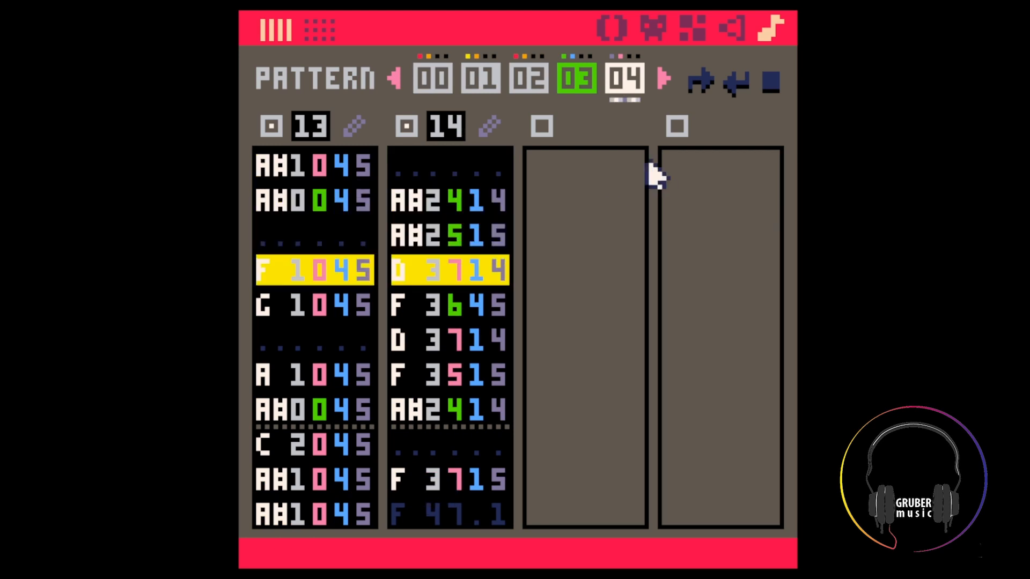
Paste the copied C 2 note into the empty fourth and seventh rows of SFX 12's last column and play pattern 03
key("space")
left_click(576, 76)
key("space")
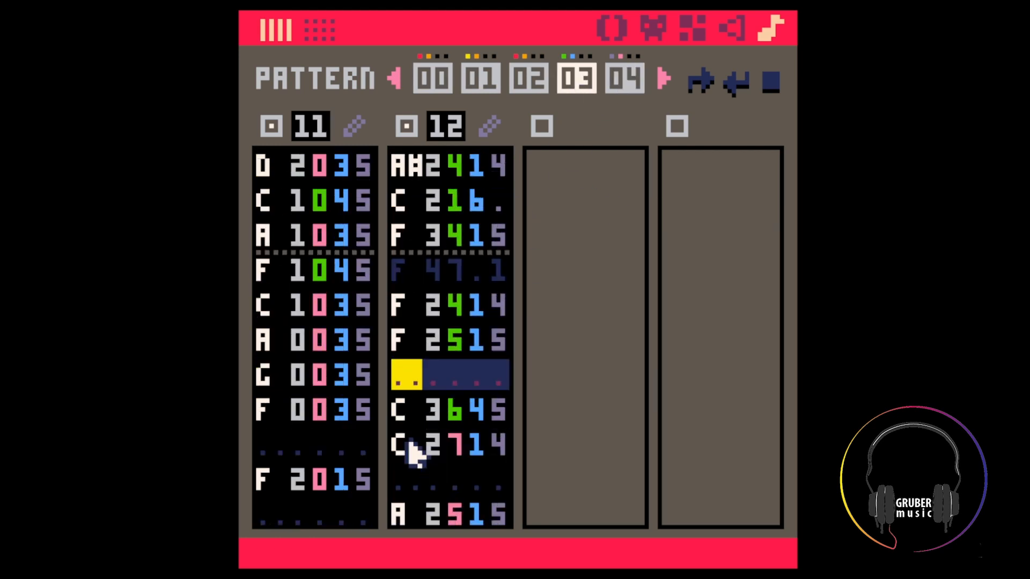
left_click(415, 479)
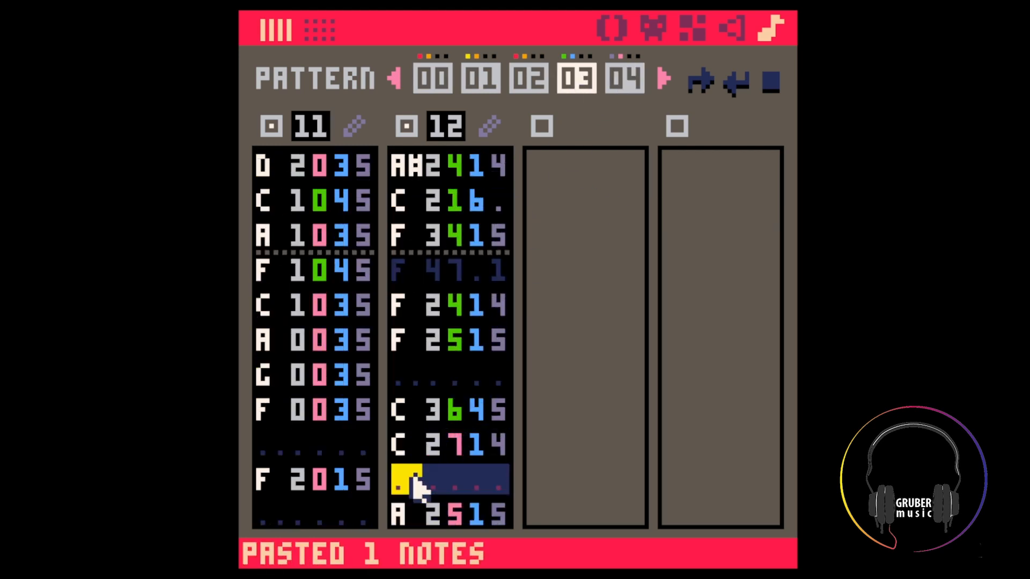
left_click(408, 386)
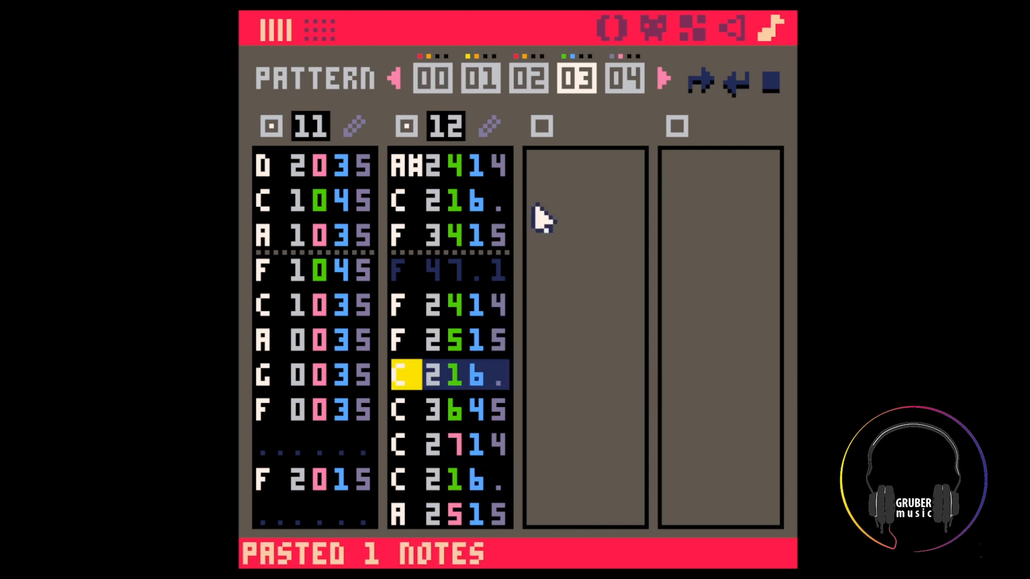
key("space")
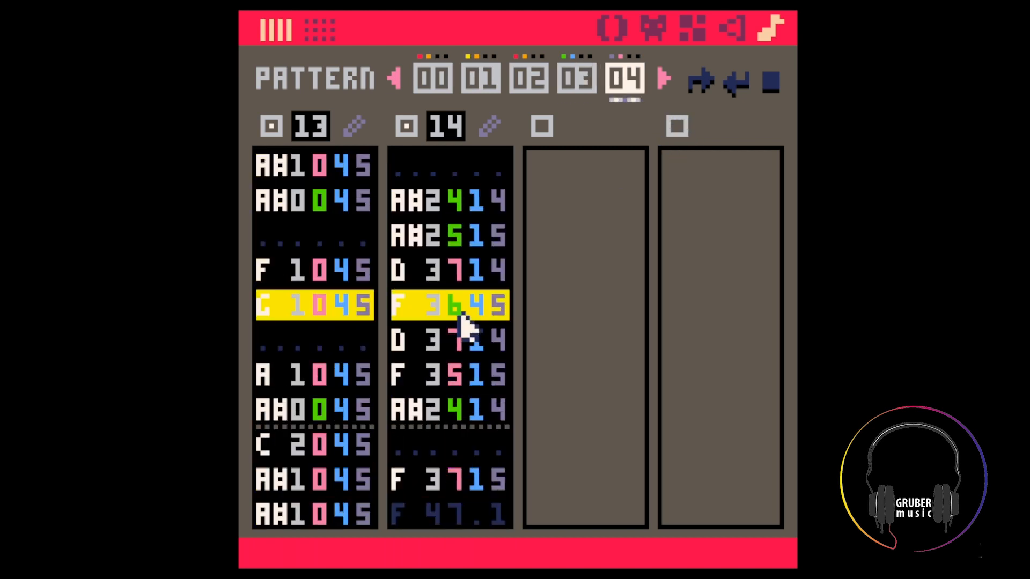
Set the volume of the C 2 note in the fourth row of SFX 12's last column to 3 and return to the patterns
left_click(582, 82)
left_click(489, 128)
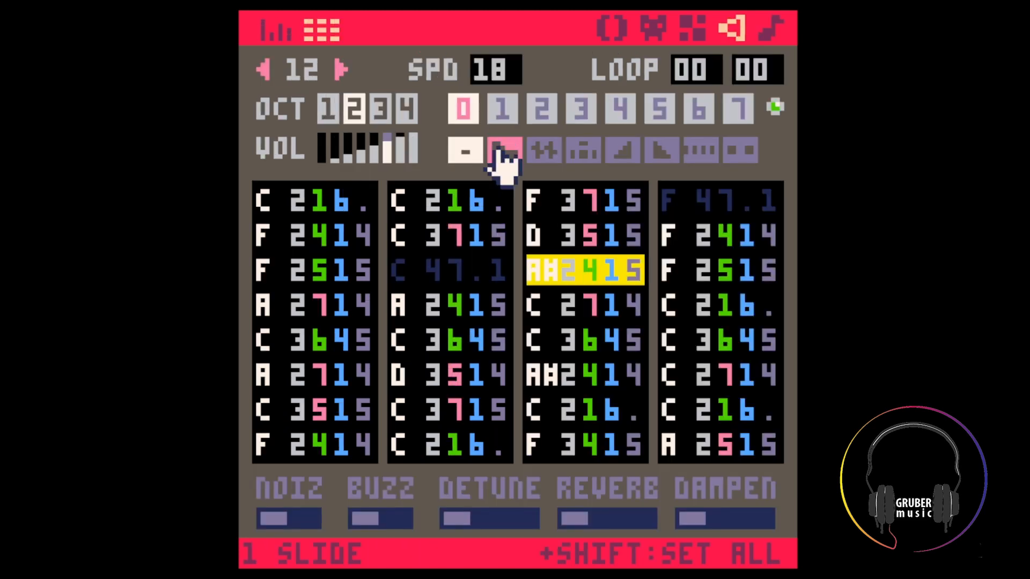
left_click(744, 353)
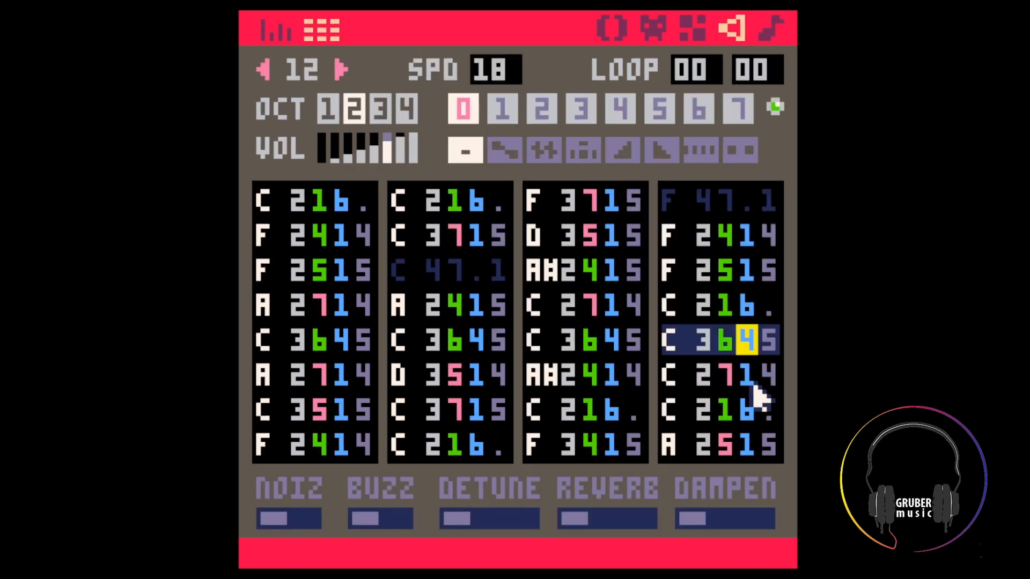
left_click(756, 313)
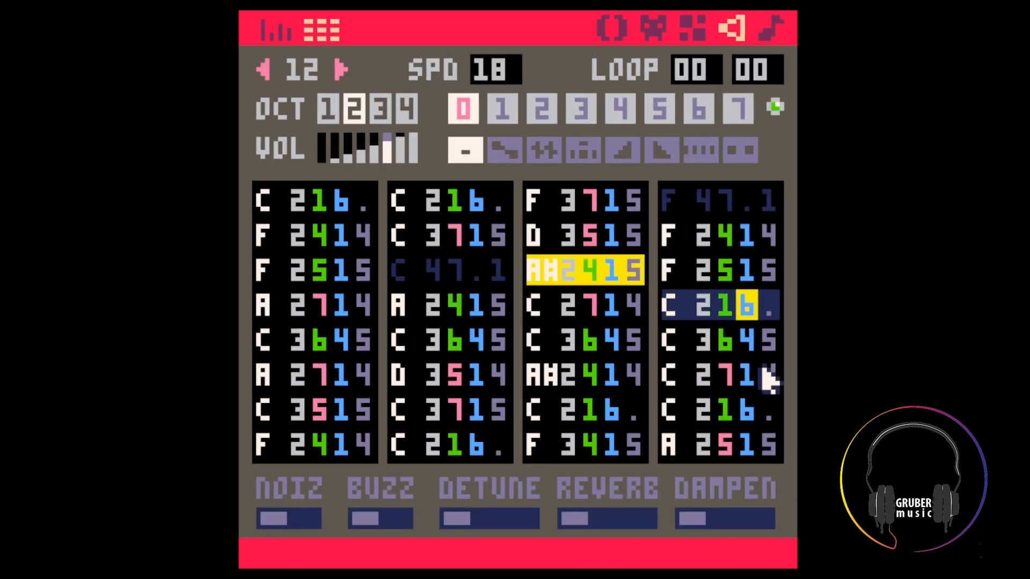
type("3")
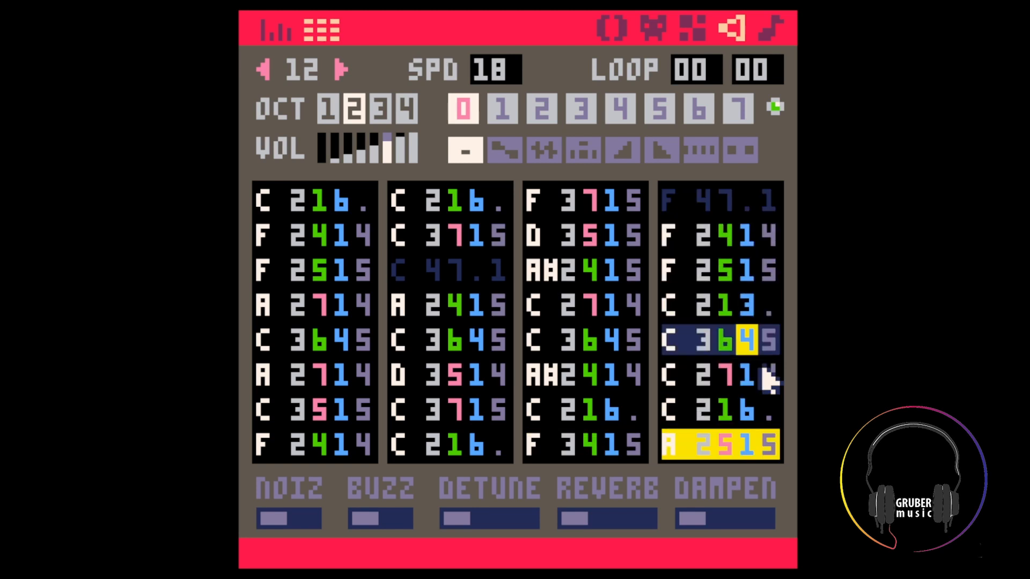
left_click(777, 31)
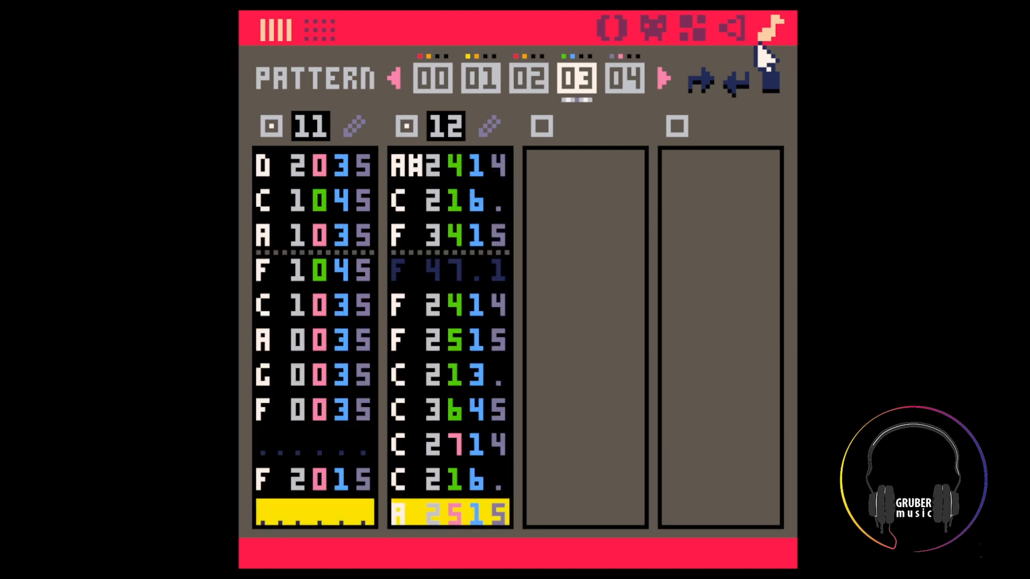
Replay pattern 03 from several different rows to check how the percussion sits with the melody
left_click(453, 237)
scroll(445, 233, "up", 6)
scroll(443, 228, "up", 1)
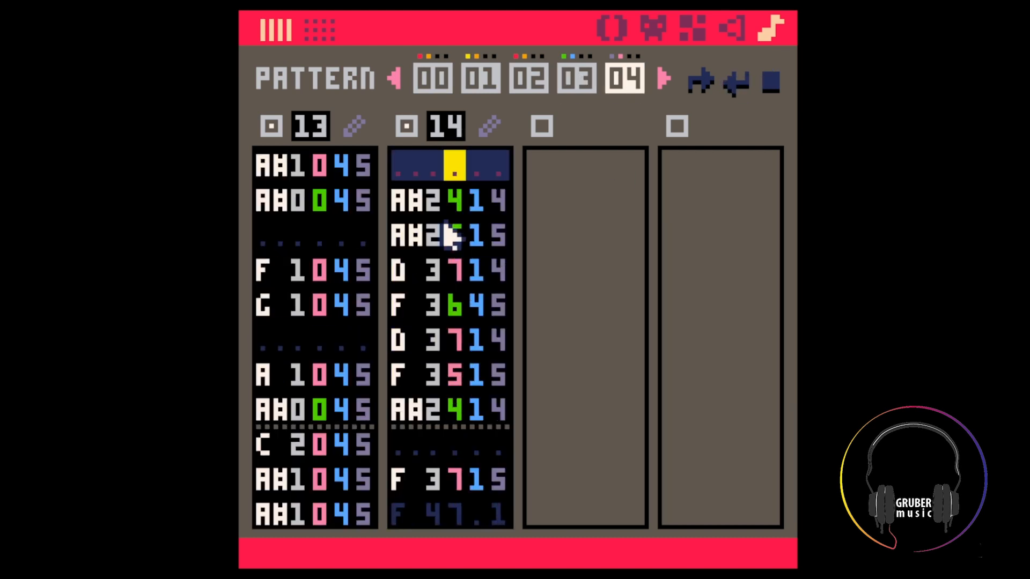
left_click(434, 227)
left_click(575, 79)
left_click(429, 335)
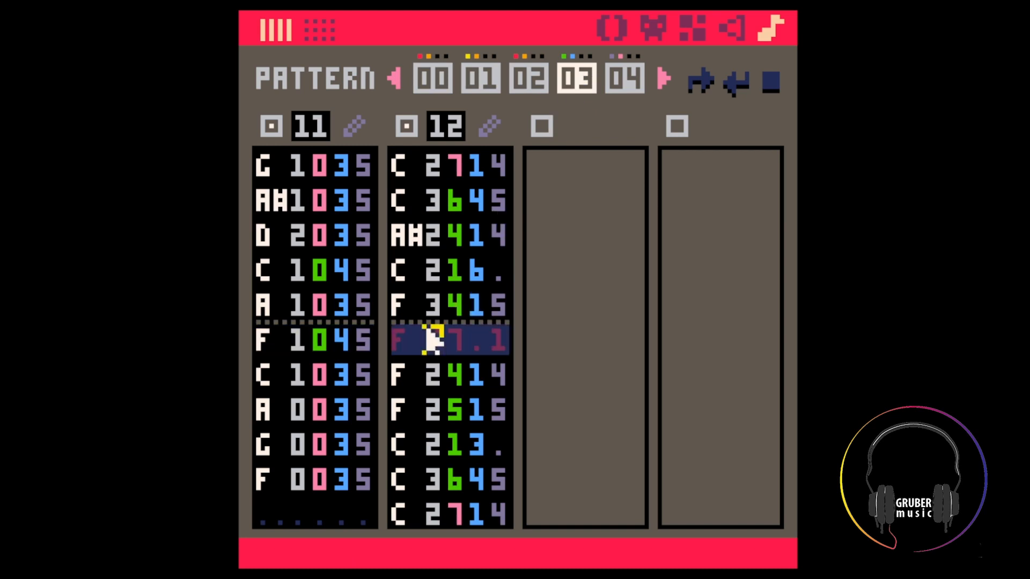
key("space")
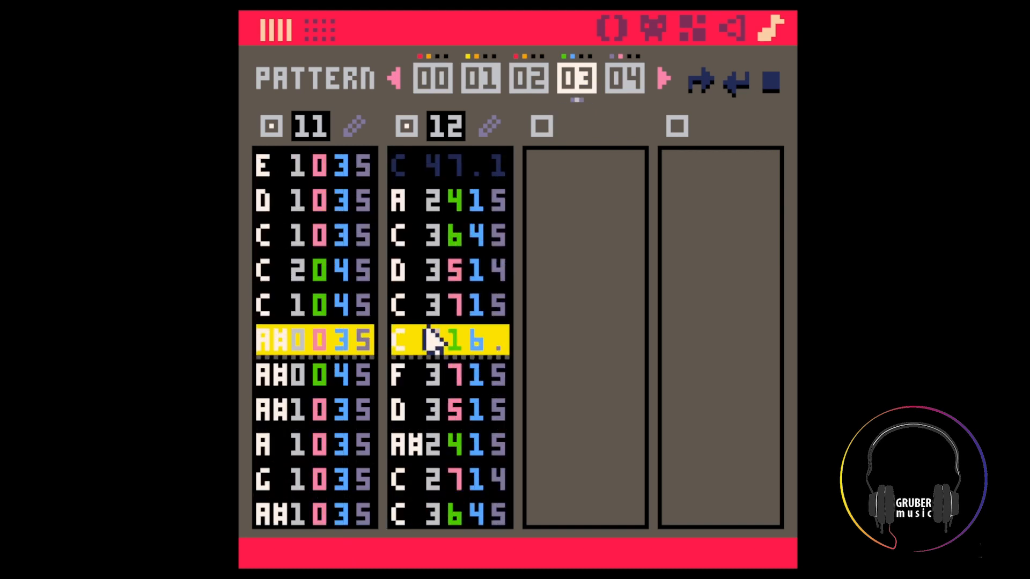
key("space")
left_click(342, 273)
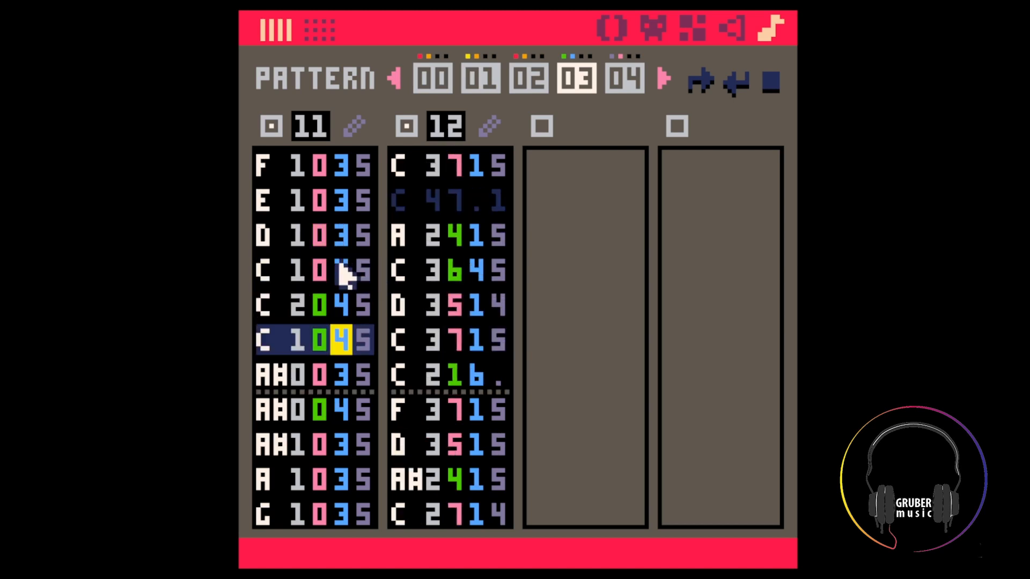
key("space")
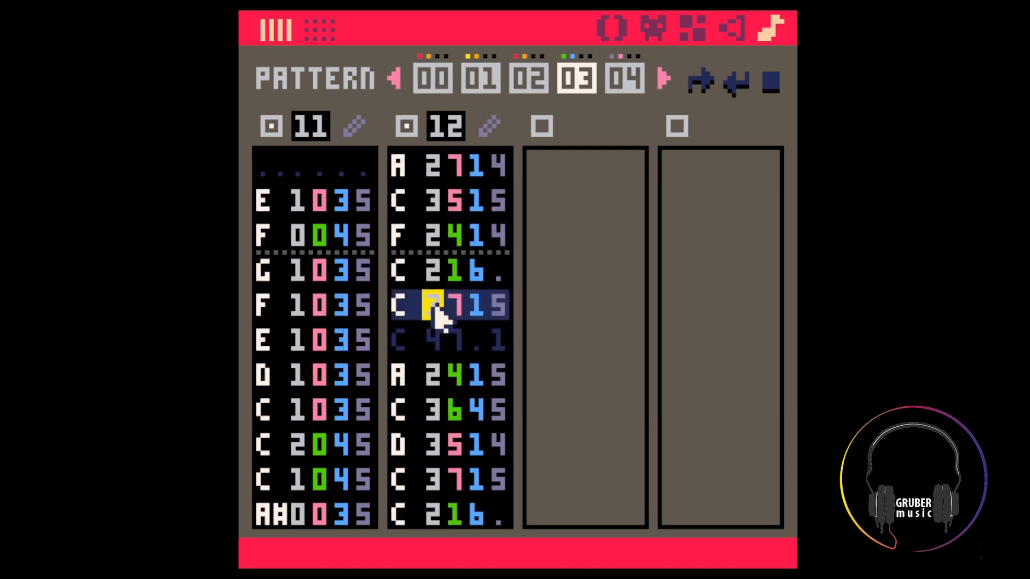
key("space")
left_click(438, 307)
left_click(437, 298)
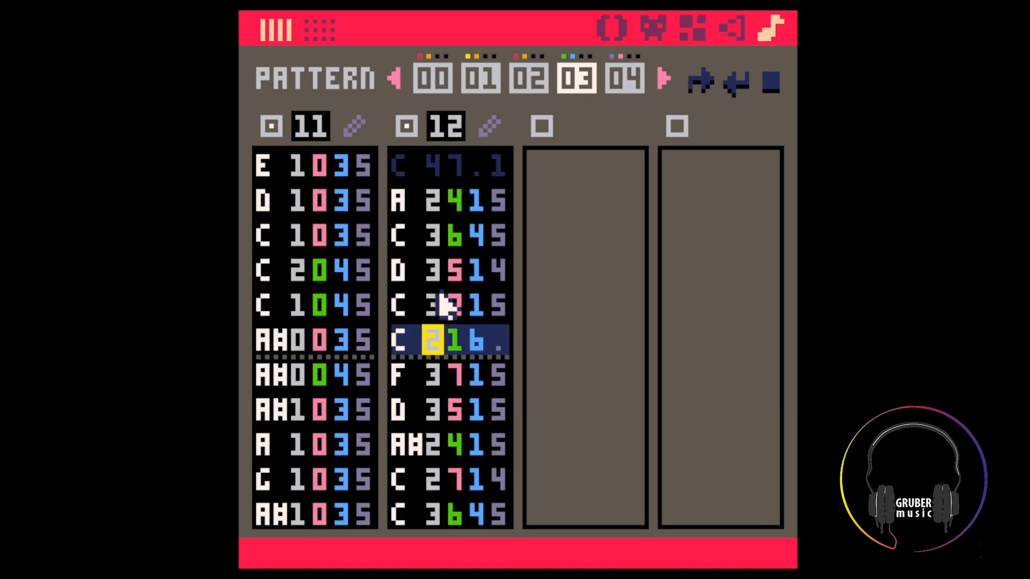
left_click(437, 289)
left_click(438, 289)
In SFX 11's second column, set the volume of the sixth-row C 2 note to 3 and the seventh-row C 1 note to 2, playing the result
left_click(354, 127)
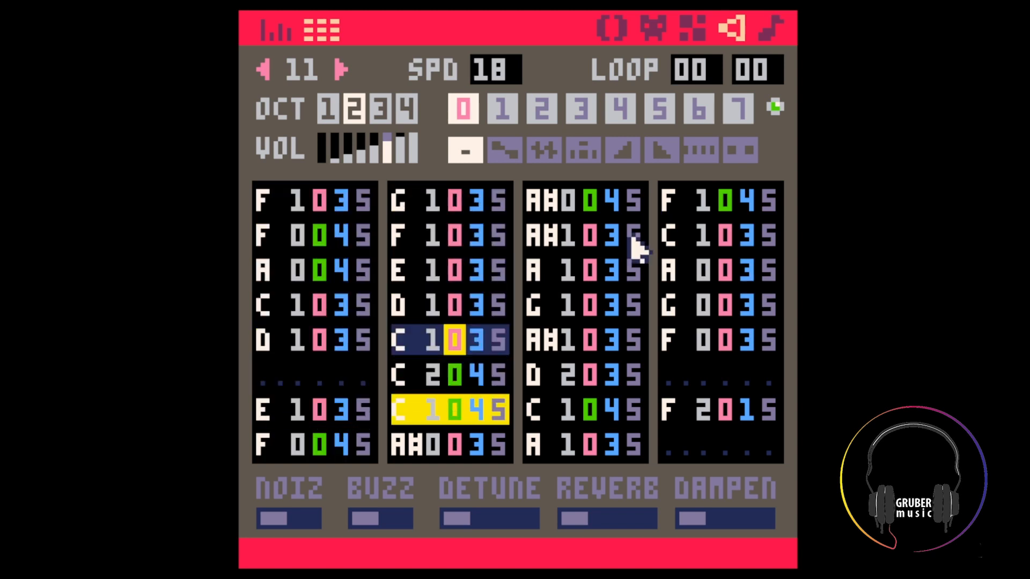
key("space")
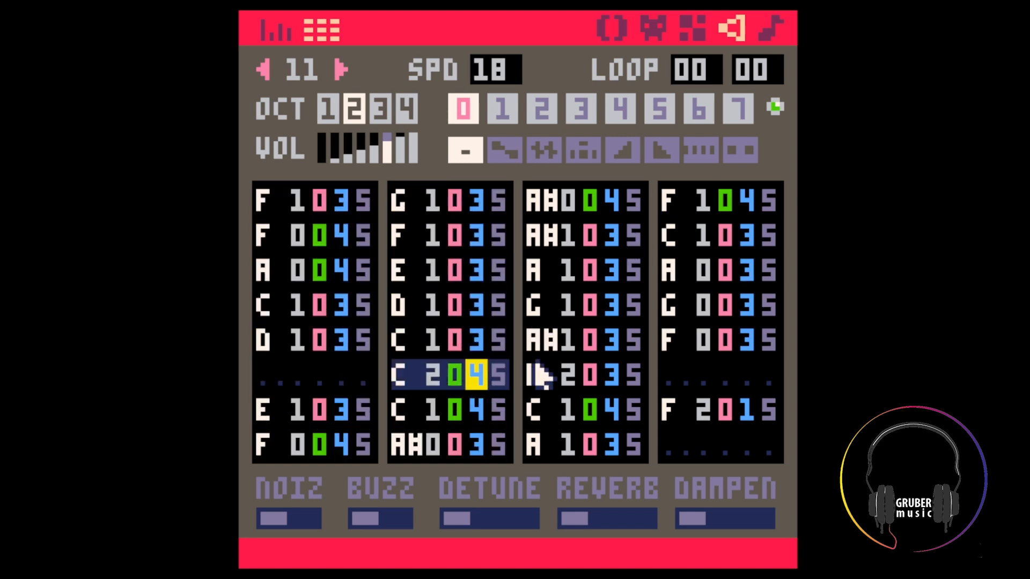
key("space")
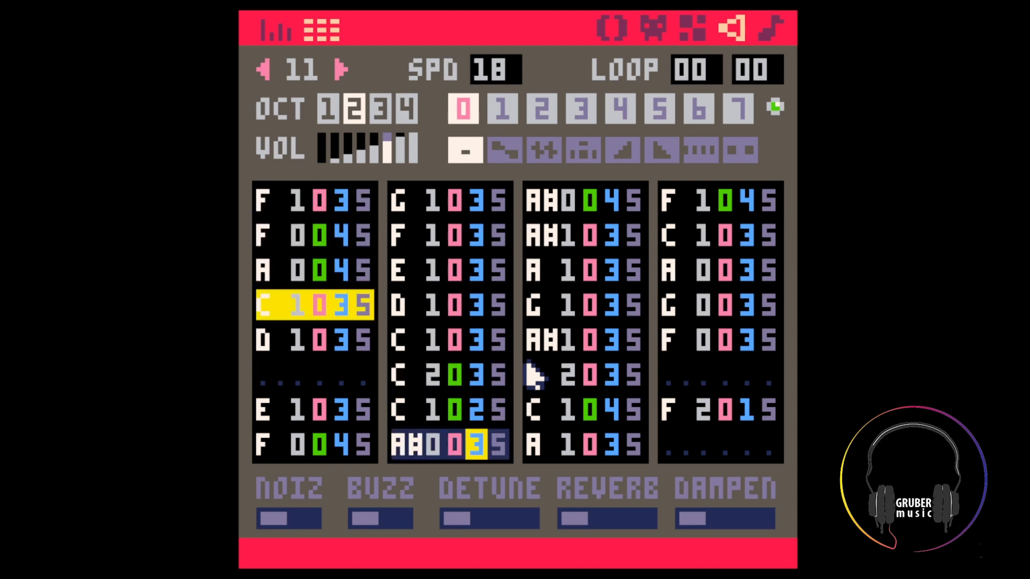
key("Right")
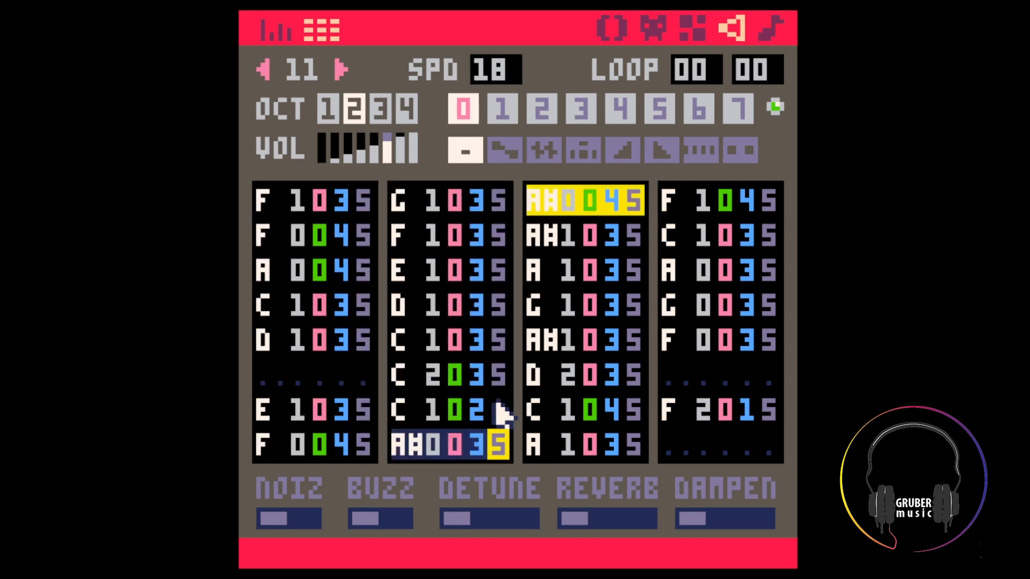
key("space")
key("space")
Try volume 2 without an effect on SFX 11's sixth-row C 2 note and volume 3 on the C 1 note below, and play pattern 03
left_click(475, 410)
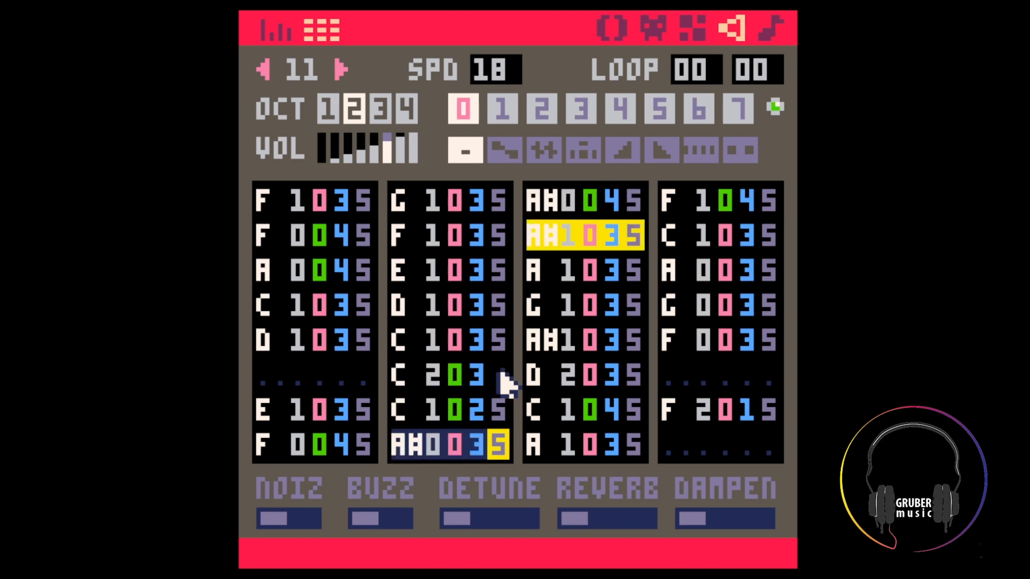
left_click(505, 382)
key("space")
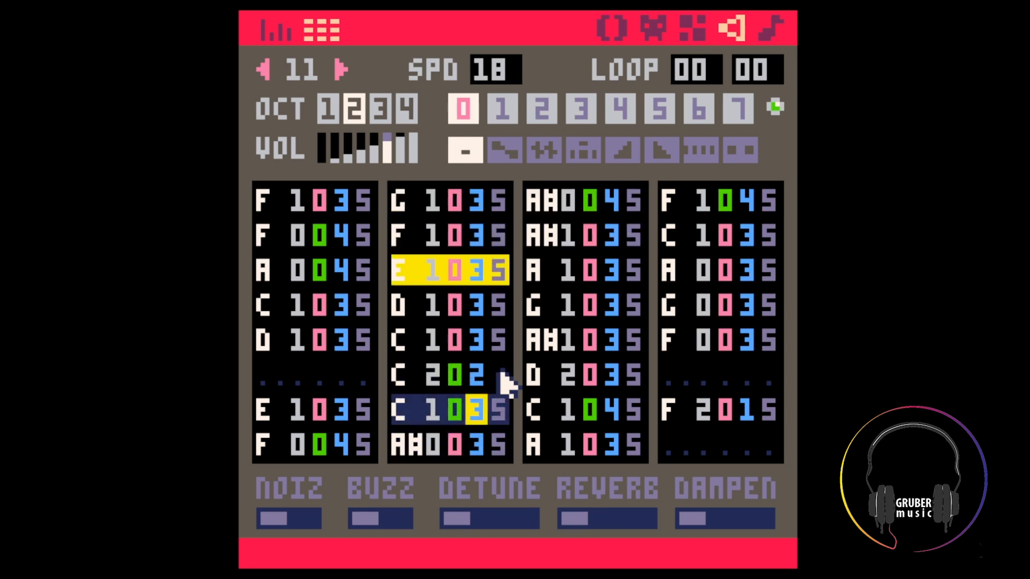
key("space")
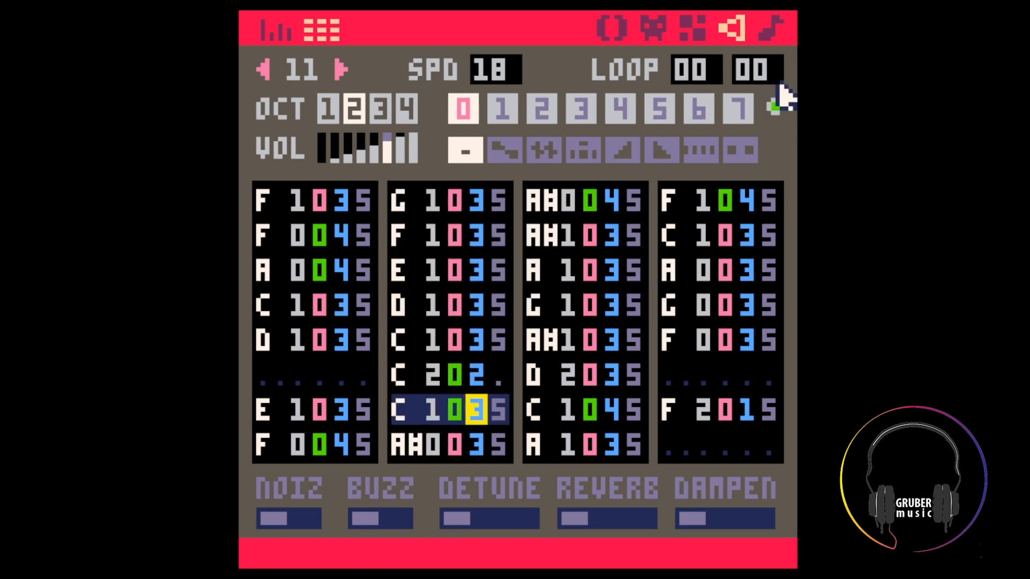
left_click(767, 40)
key("space")
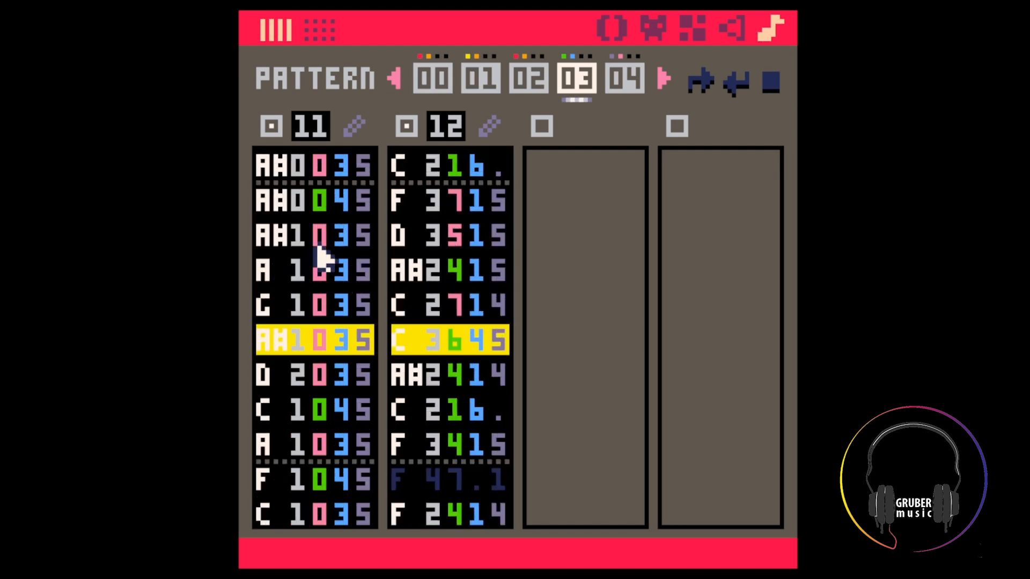
left_click(354, 129)
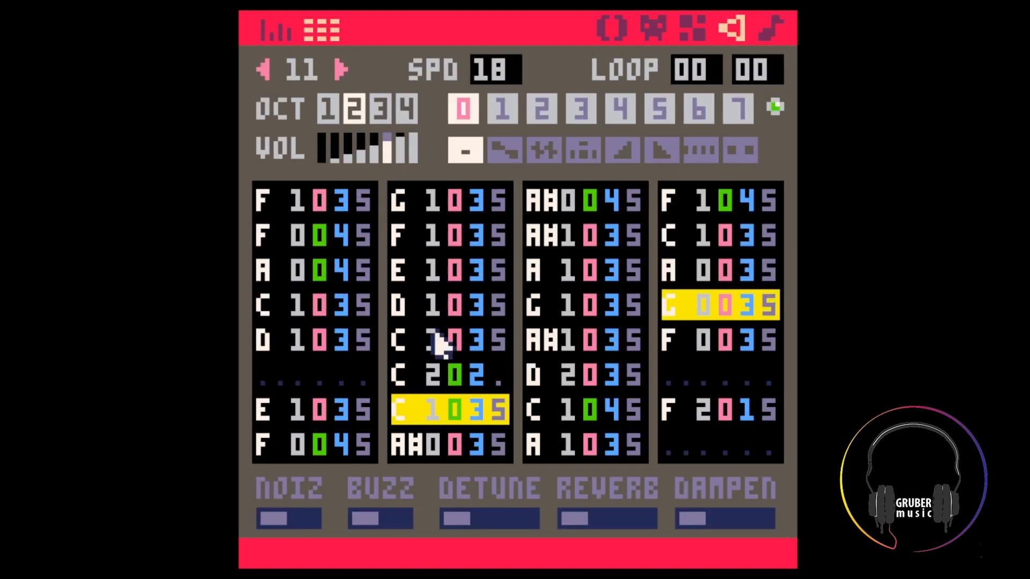
left_click(777, 31)
left_click(732, 28)
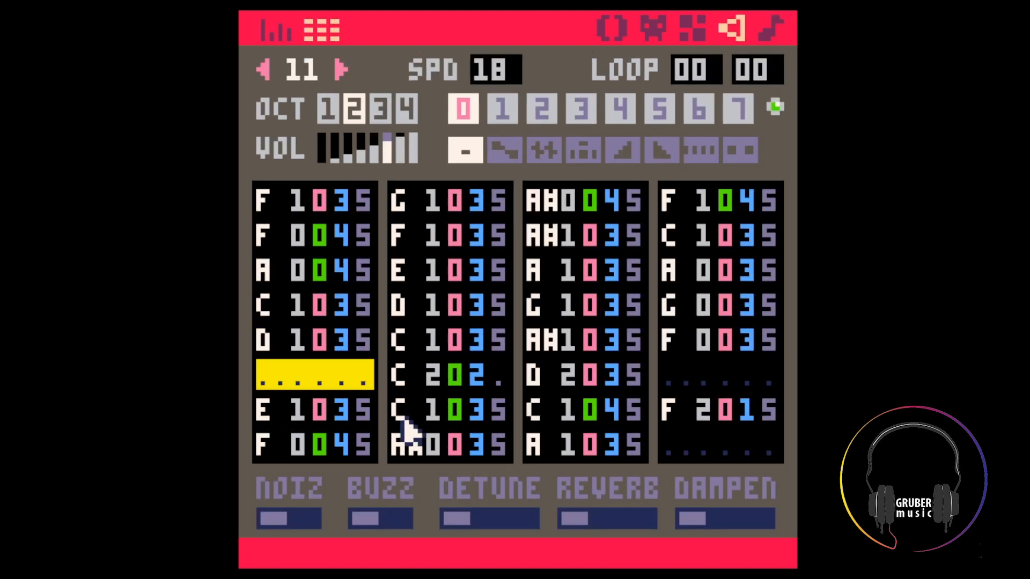
Set the C 2 note in SFX 11's second column to volume 3 with effect 5 and the C 1 note below to volume 2 without effect
left_click(480, 412)
left_click(496, 372)
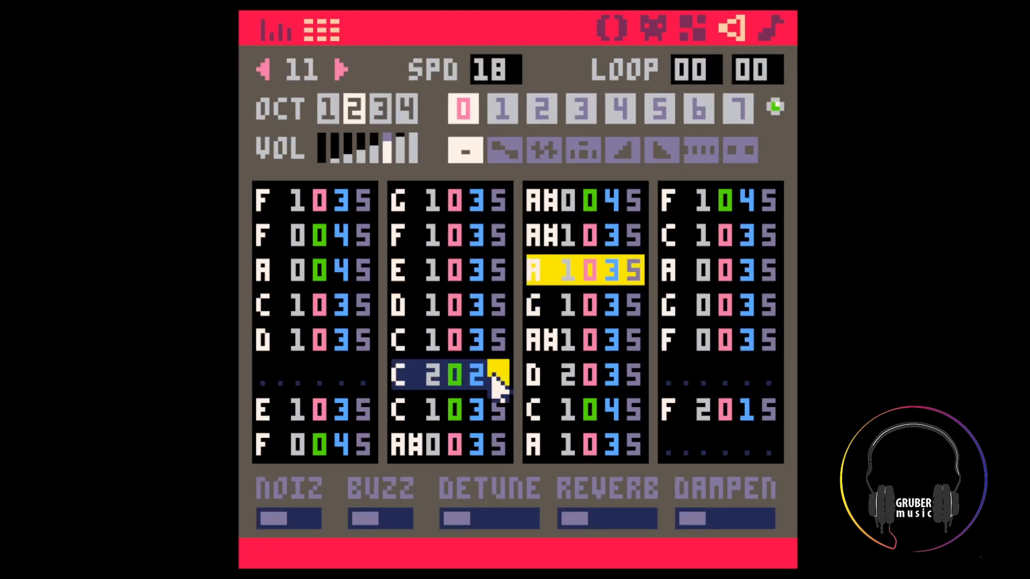
type("50")
key("Up")
key("Up")
key("Left")
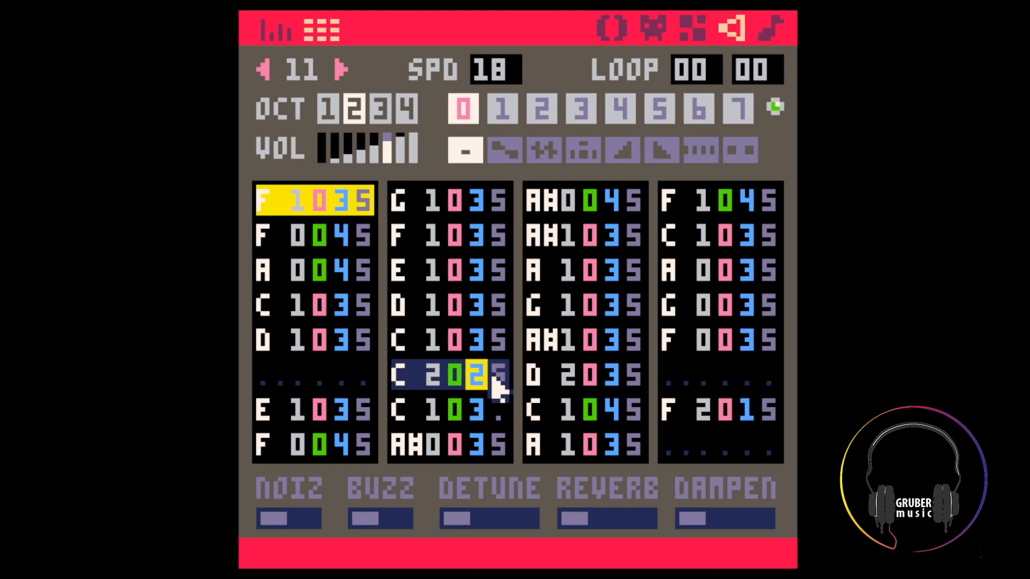
type("32")
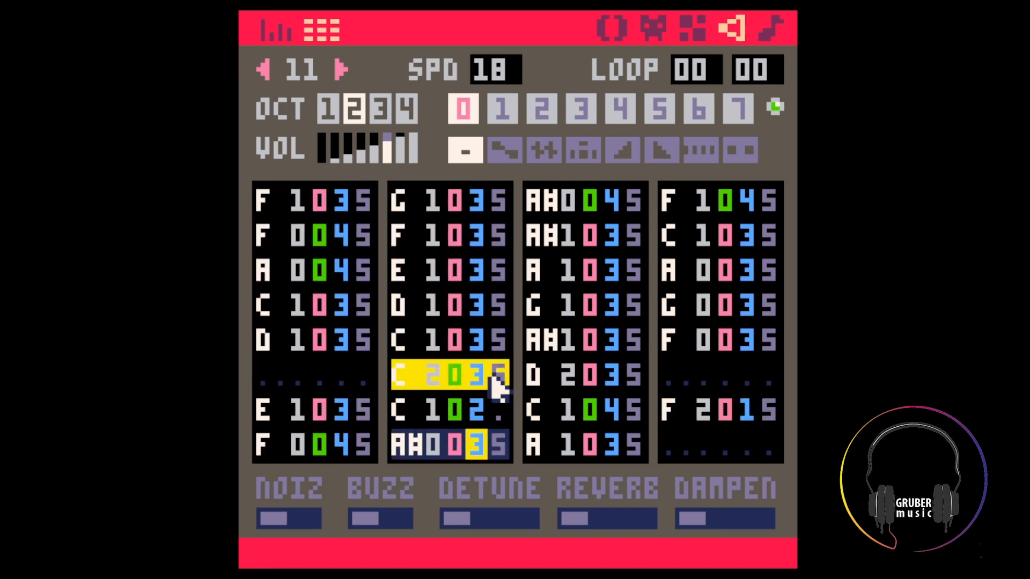
Set the effect of the seventh-row C 1 note in SFX 11's second column to 5
key("Up")
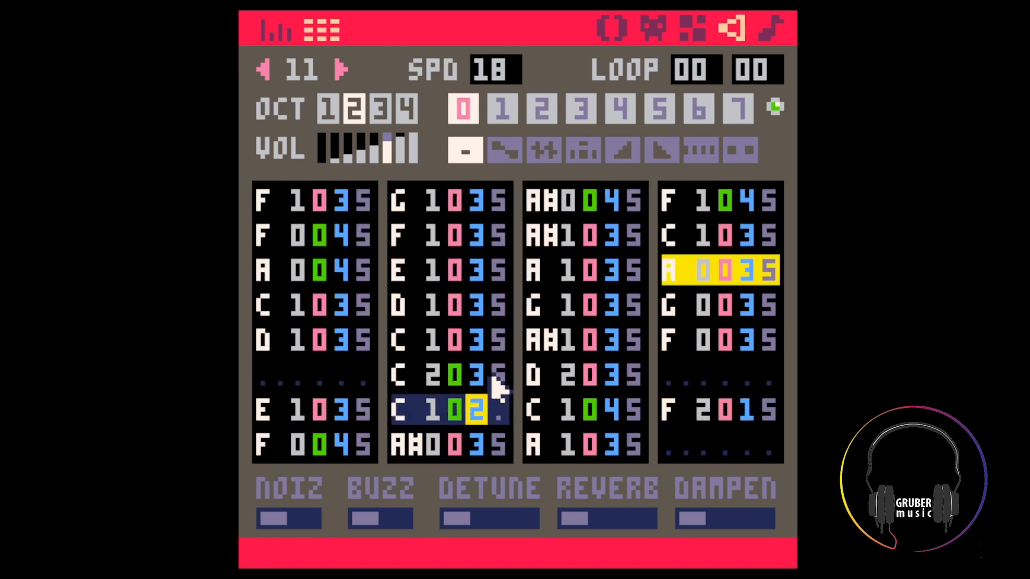
key("Right")
type("5")
key("Up")
key("Left")
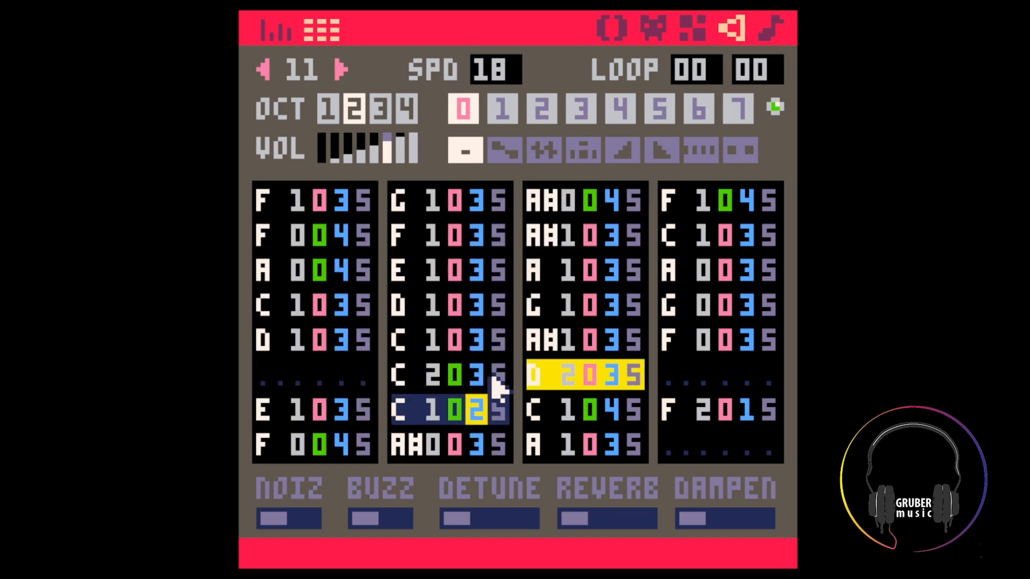
left_click(457, 344)
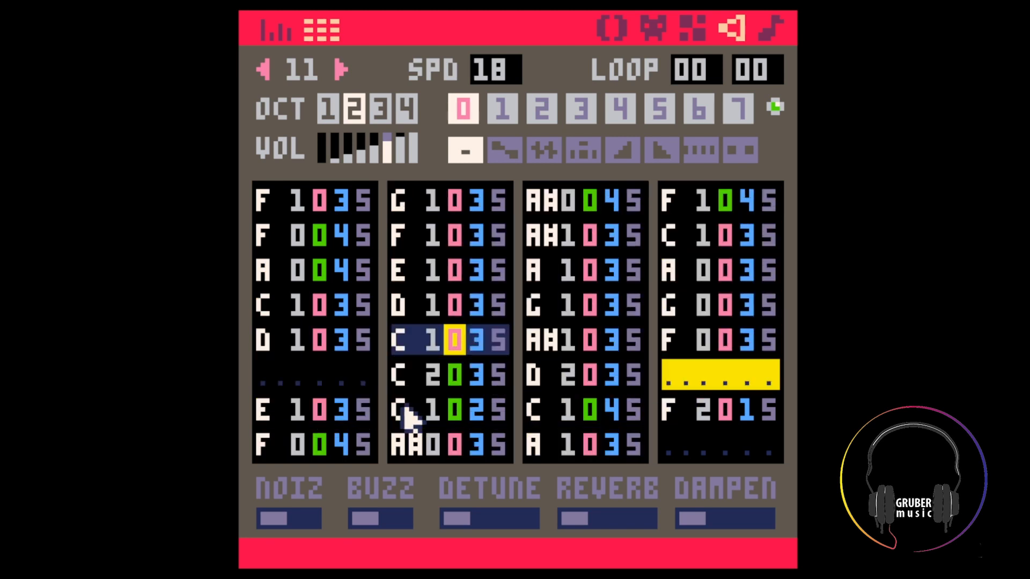
Copy the F 0 note from SFX 11's second row into the empty sixth and eighth rows of the last column and play pattern 03
left_click(774, 377)
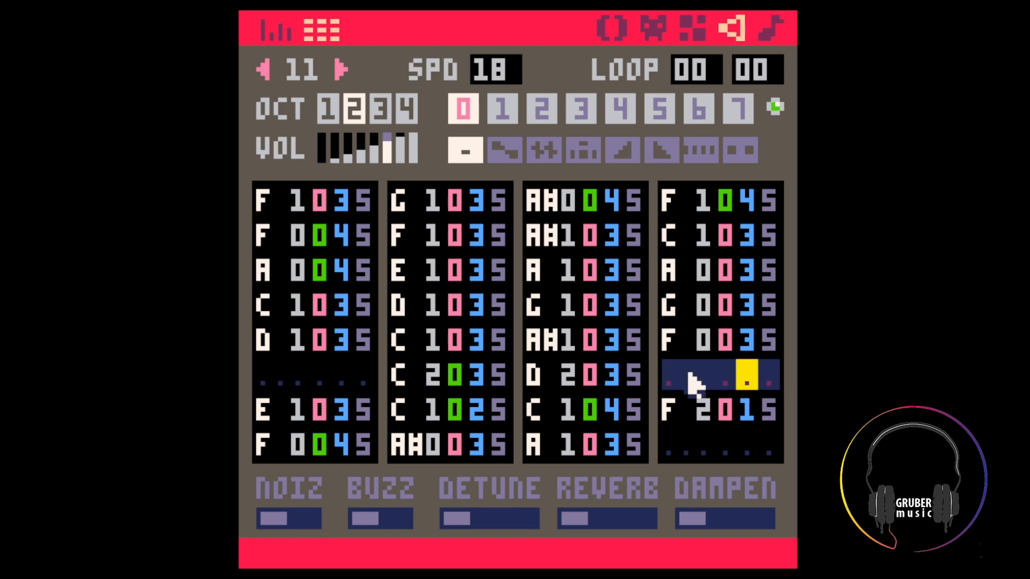
left_click(343, 241)
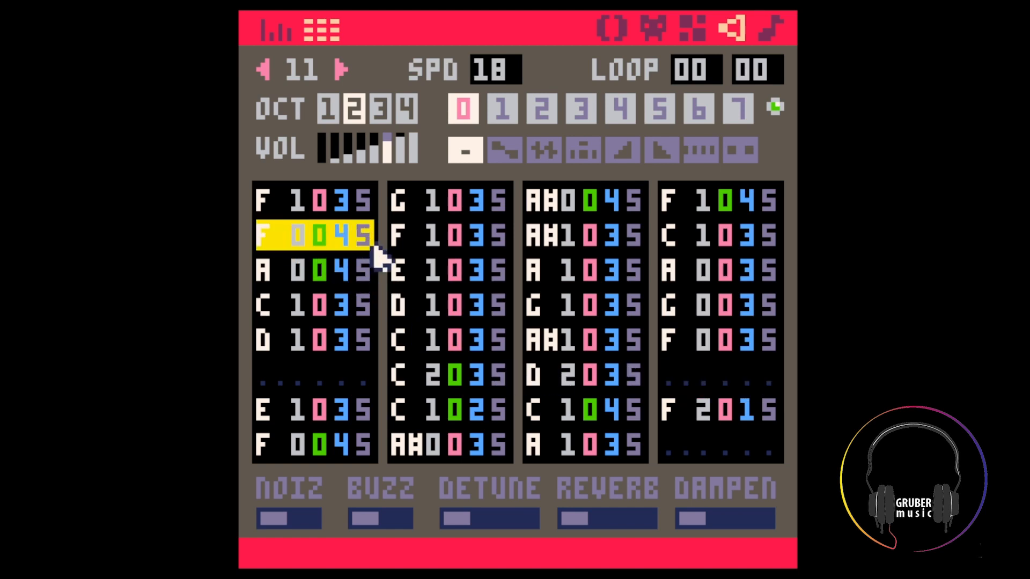
left_click(669, 375)
type("F 0045")
left_click(679, 444)
type("F 0045")
left_click(707, 365)
key("shift+space")
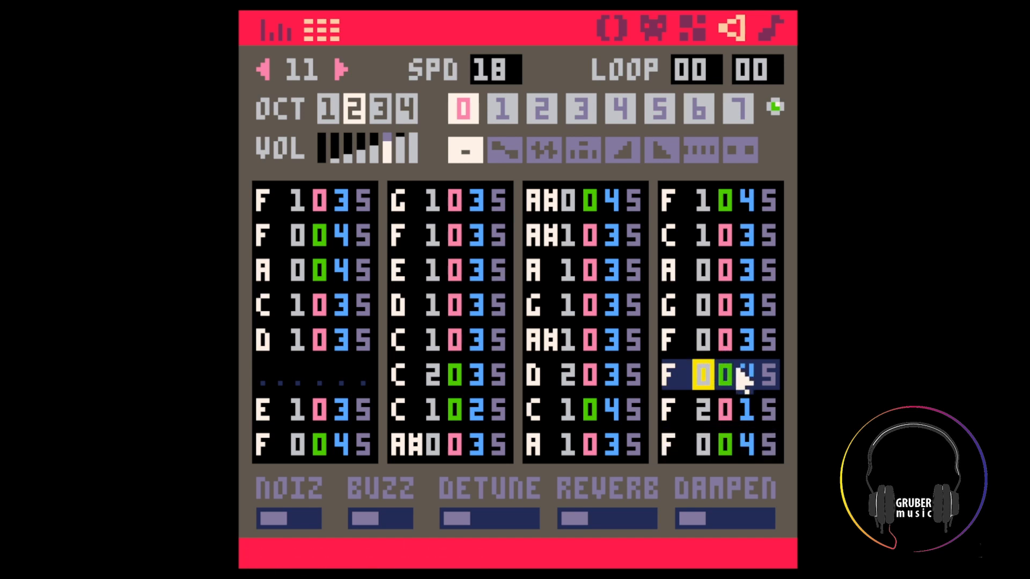
left_click(773, 30)
key("space")
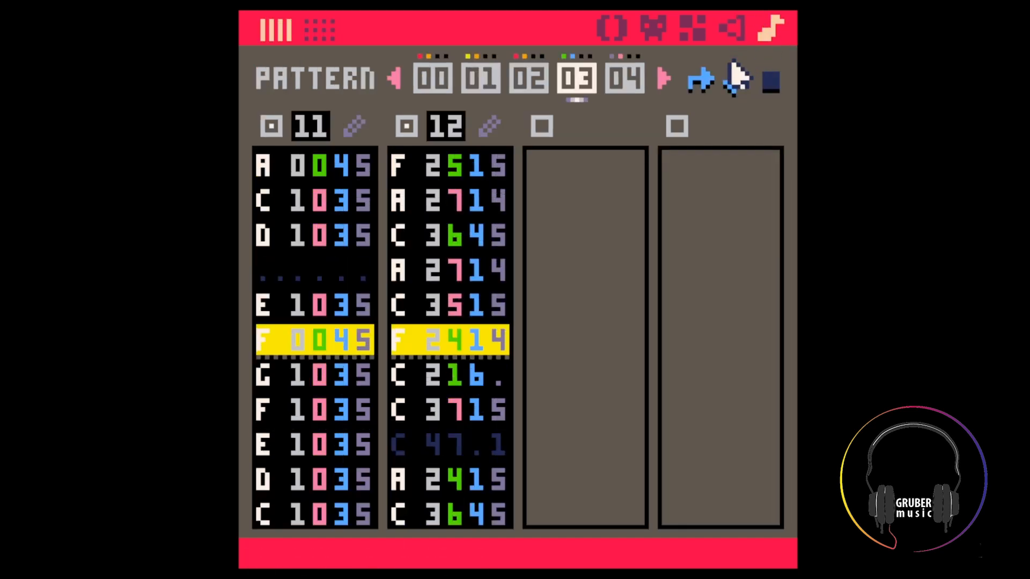
Remove the loop start and loop back flags from pattern 03 and let playback run on into pattern 04
left_click(712, 77)
left_click(730, 79)
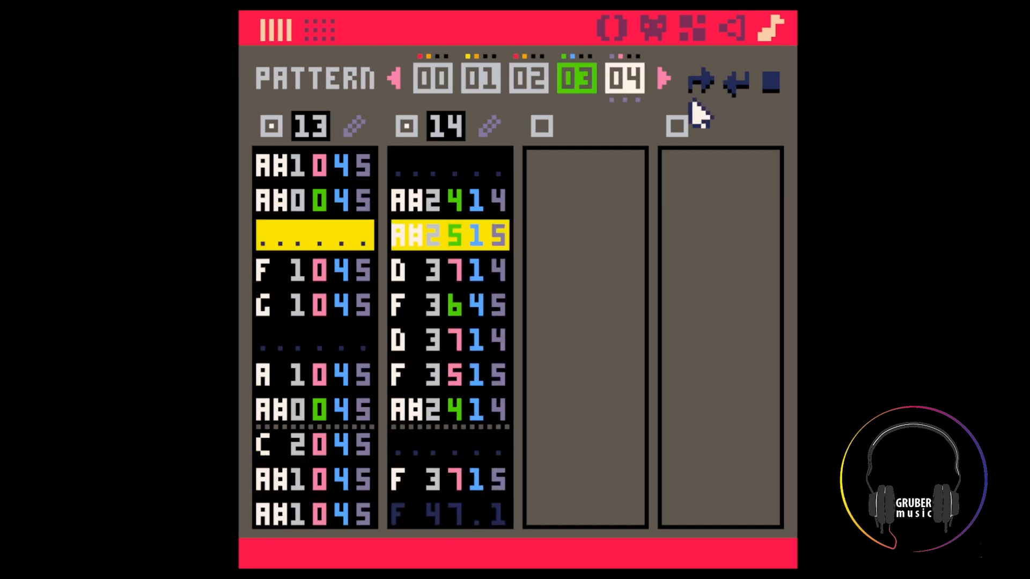
key("space")
Compare the notes and filter settings of SFX 14, SFX 09 and SFX 08 in the SFX editor
left_click(455, 177)
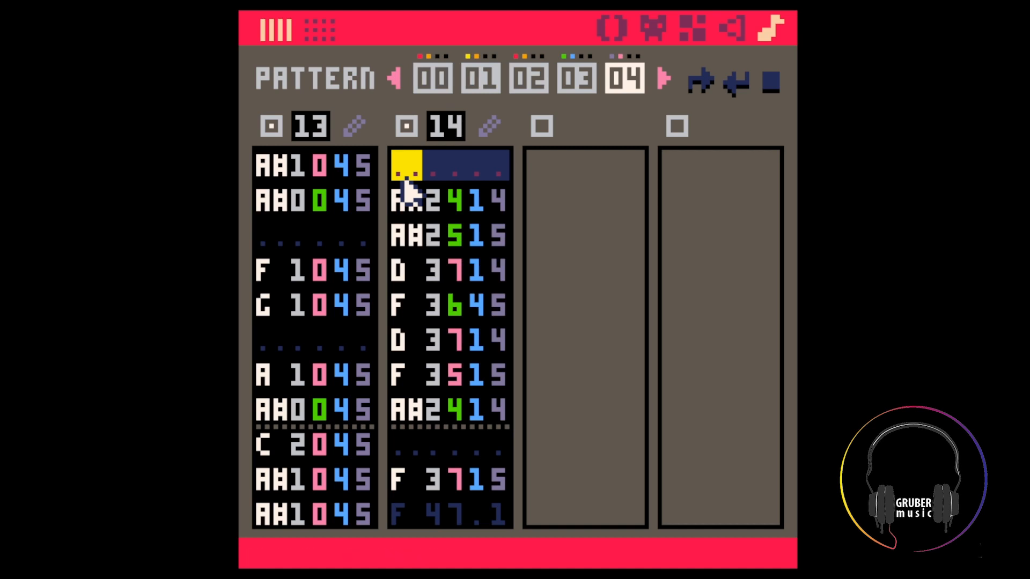
left_click(483, 134)
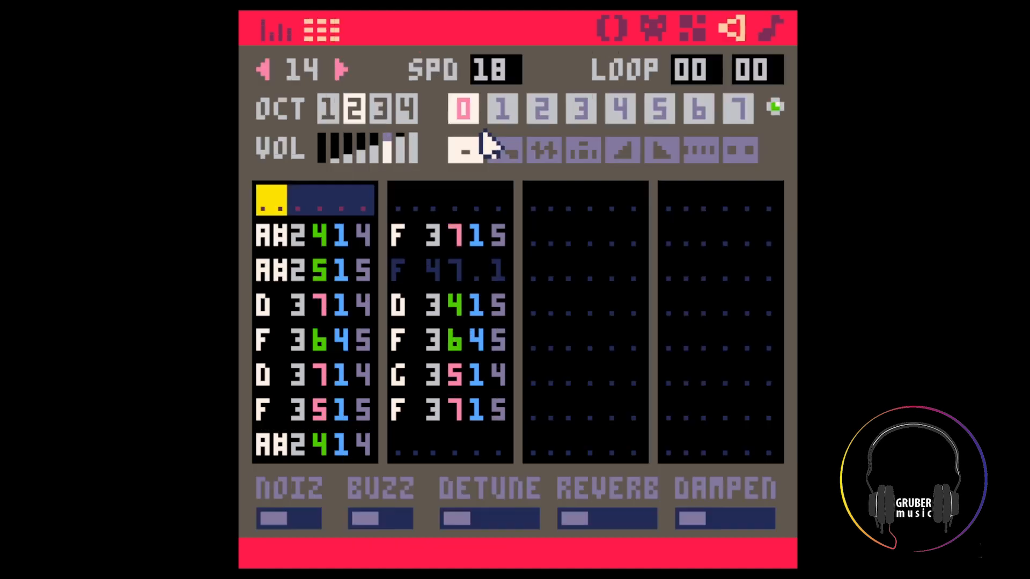
left_click(775, 31)
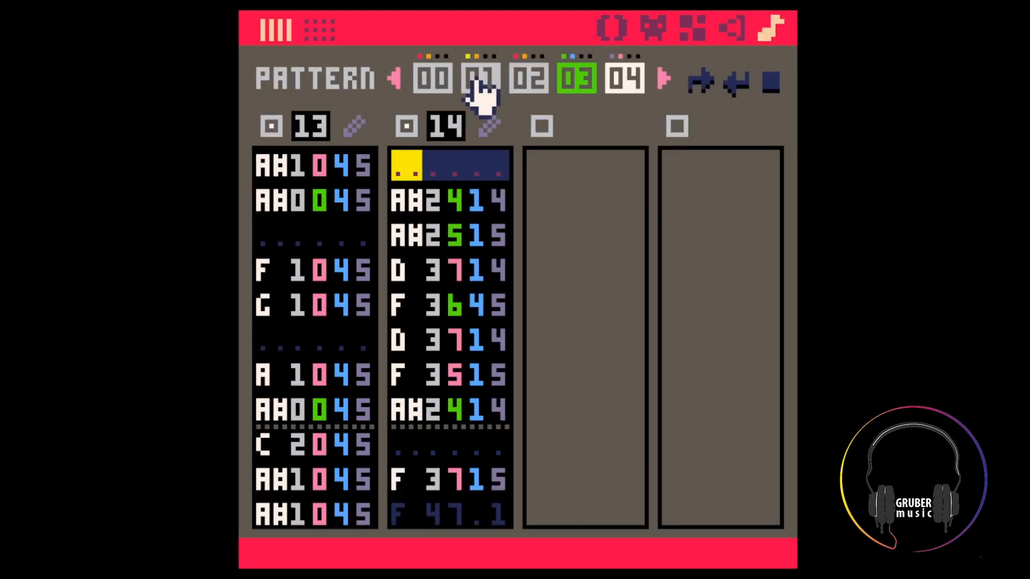
left_click(527, 80)
left_click(489, 129)
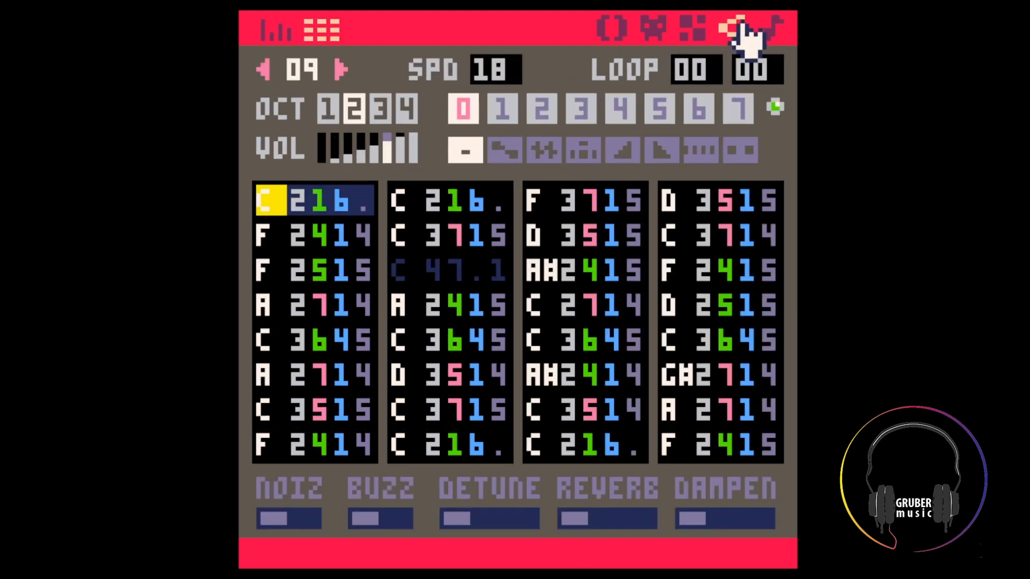
left_click(767, 29)
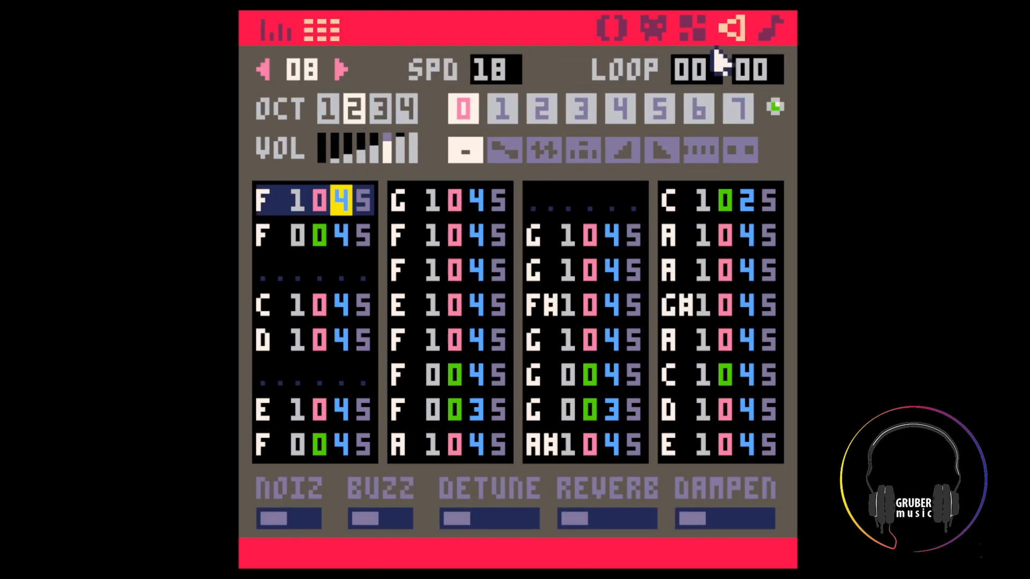
left_click(773, 27)
left_click(588, 80)
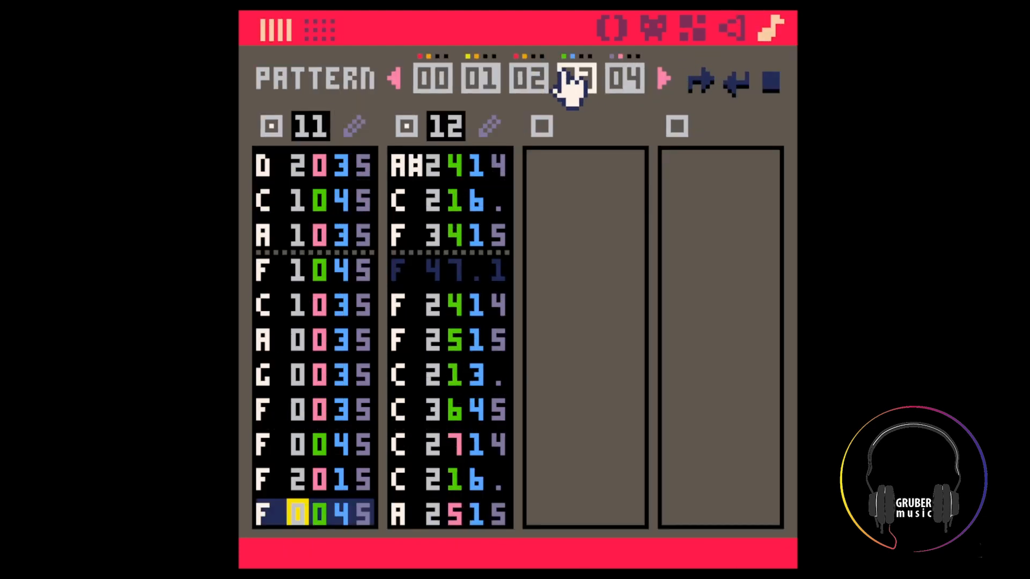
Try the middle dampen level on SFX 14 of pattern 04 and play it
left_click(625, 80)
left_click(432, 268)
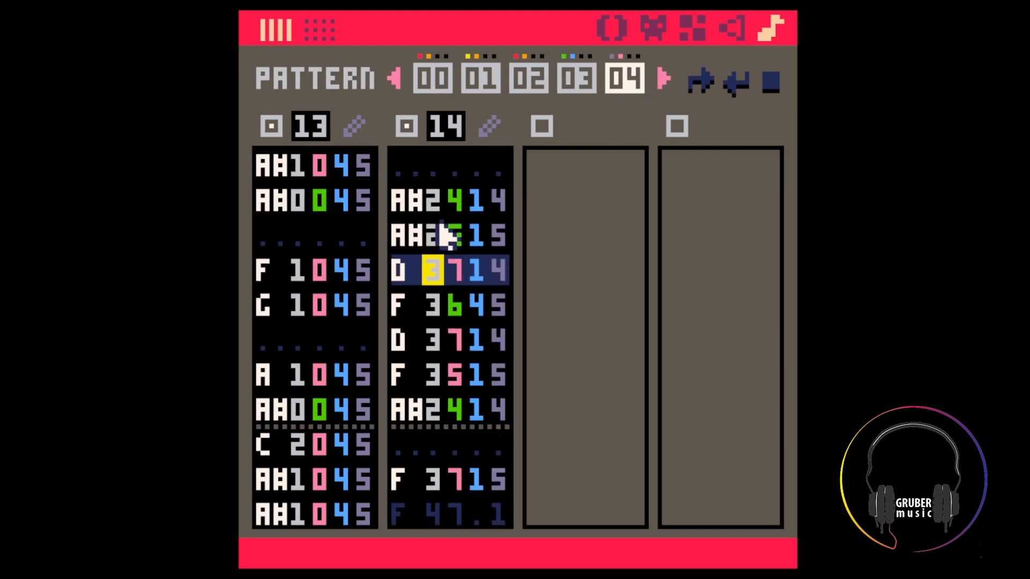
left_click(455, 166)
left_click(485, 120)
key("space")
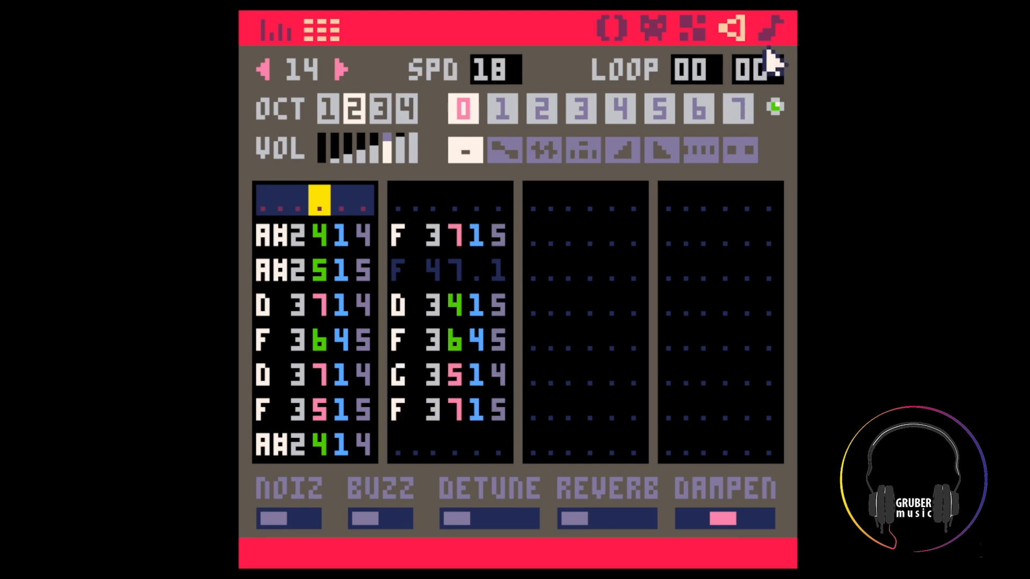
left_click(779, 30)
left_click(409, 236)
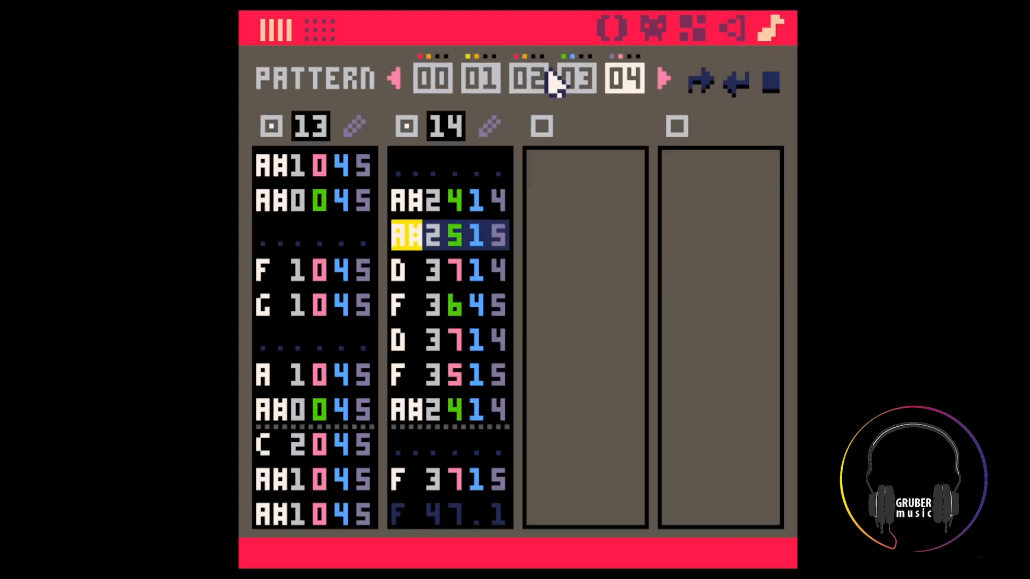
Copy the C 3 note with custom instrument 6 from the fifth row of SFX 12 in pattern 03
left_click(582, 79)
scroll(496, 206, "up", 9)
left_click(453, 230)
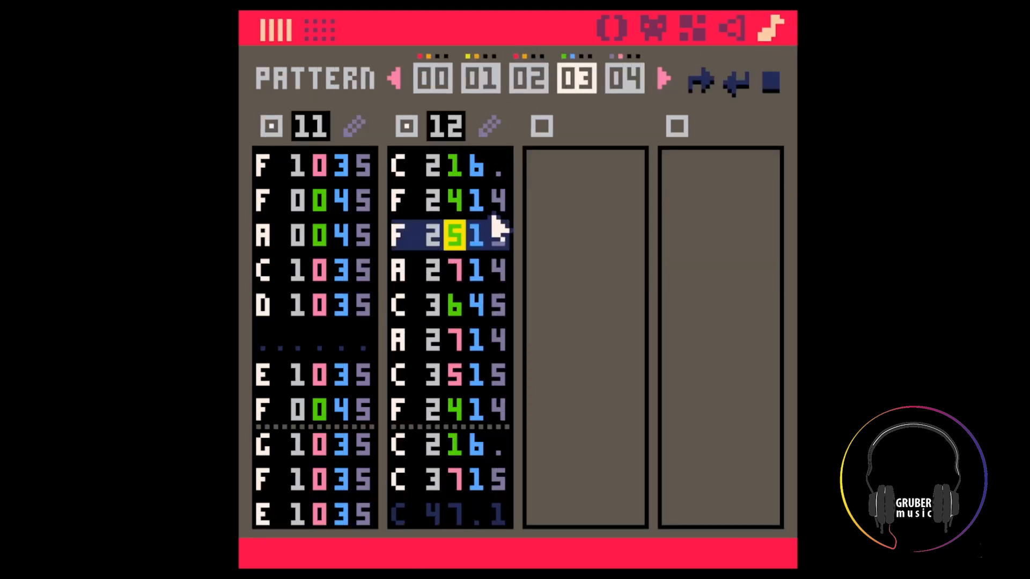
left_click_drag(413, 309, 507, 299)
key("ctrl+c")
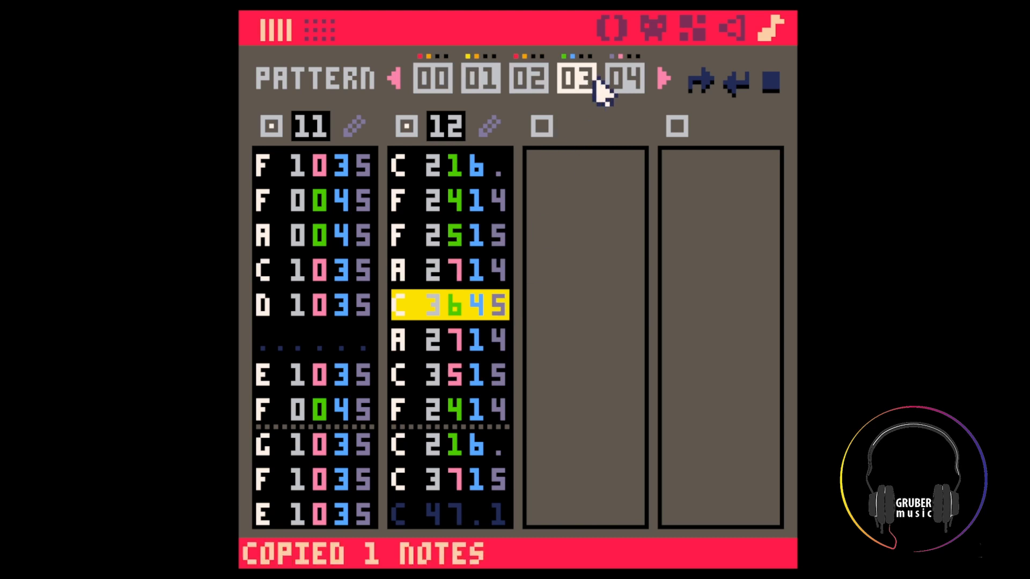
Turn off dampening in SFX 14 and paste the copied note over the fifth-row F 3 notes of its first two columns
left_click(617, 79)
scroll(466, 268, "up", 8)
left_click(455, 272)
scroll(453, 273, "up", 1)
left_click(499, 131)
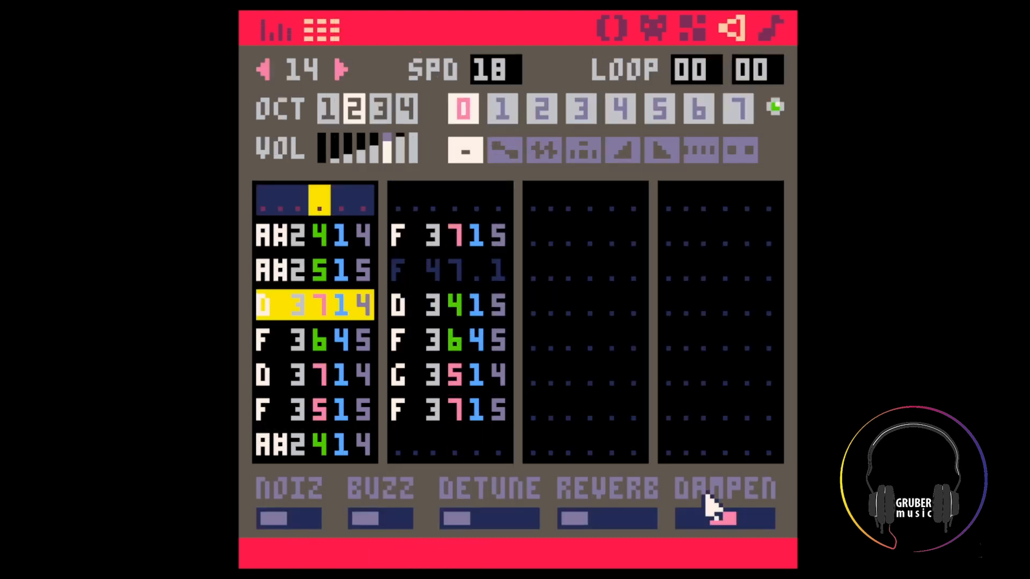
left_click(287, 345)
key("ctrl+v")
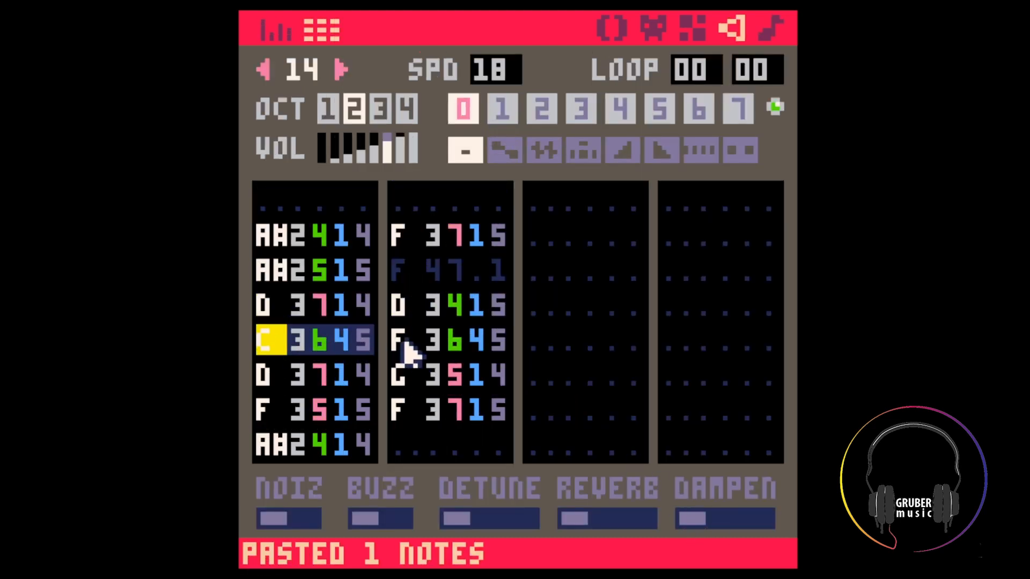
left_click(403, 343)
key("ctrl+v")
key("space")
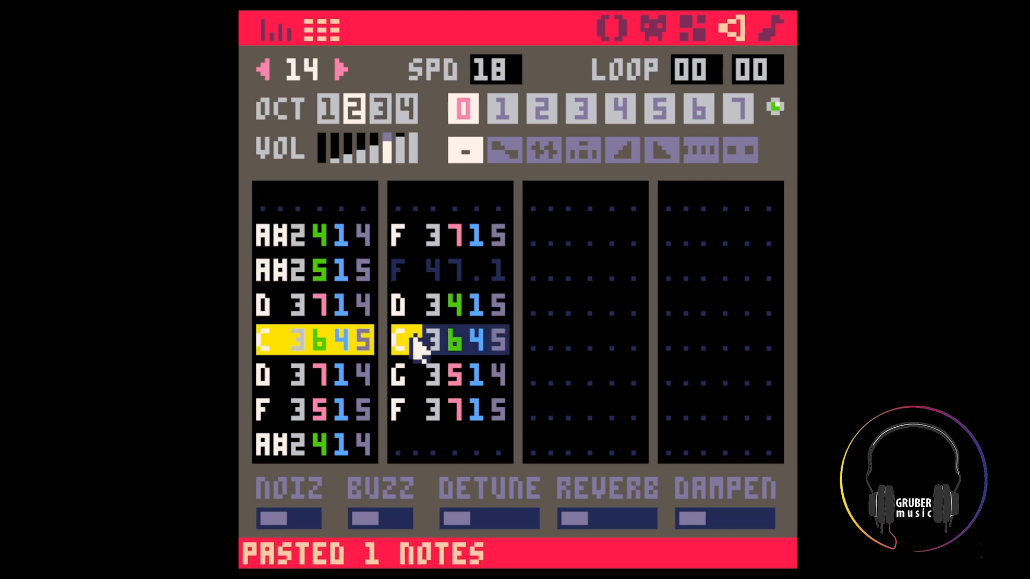
Play pattern 04 with the replaced notes and save the cartridge 231025.p8
left_click(771, 31)
left_click(494, 227)
key("space")
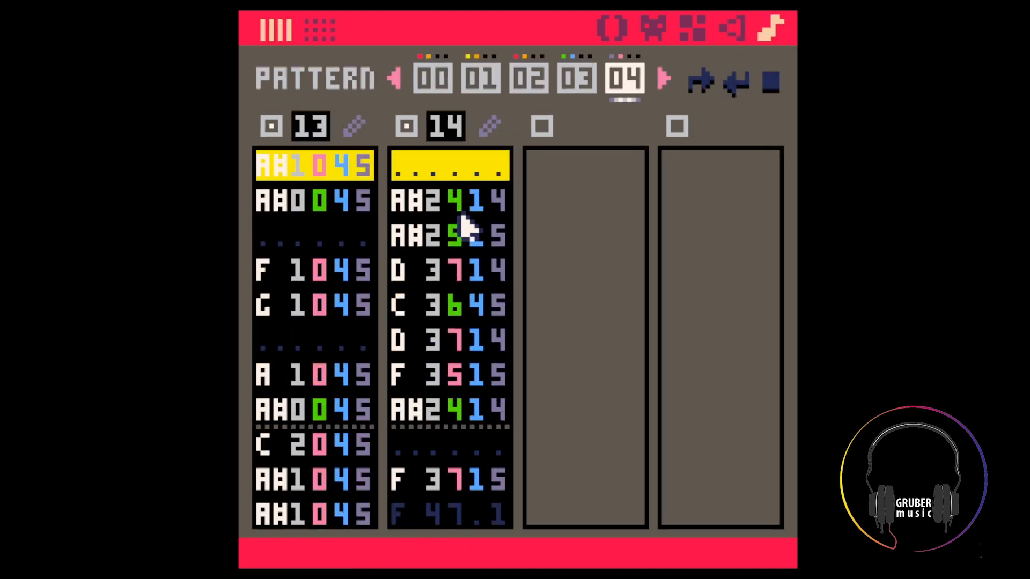
left_click(566, 81)
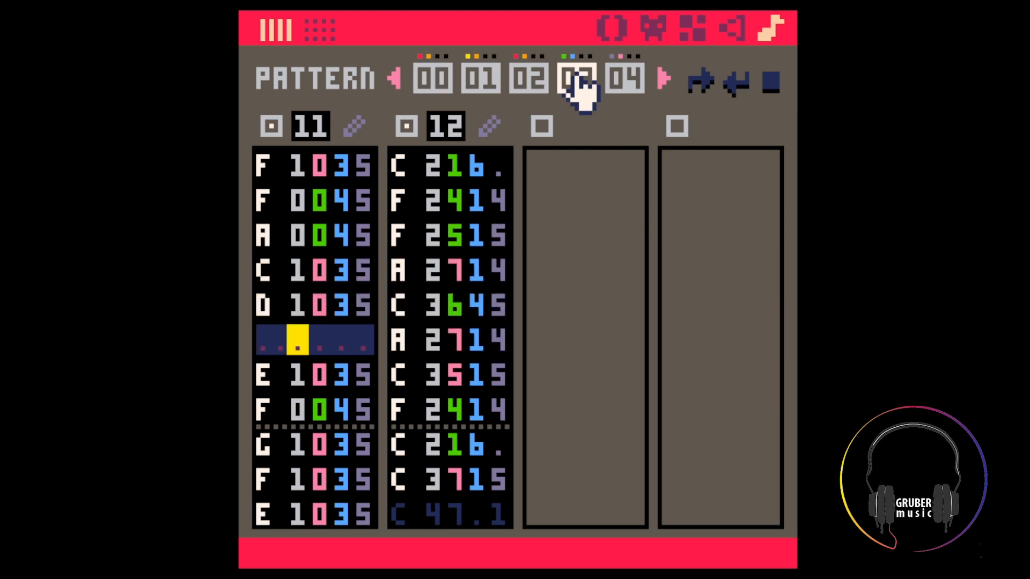
left_click(617, 86)
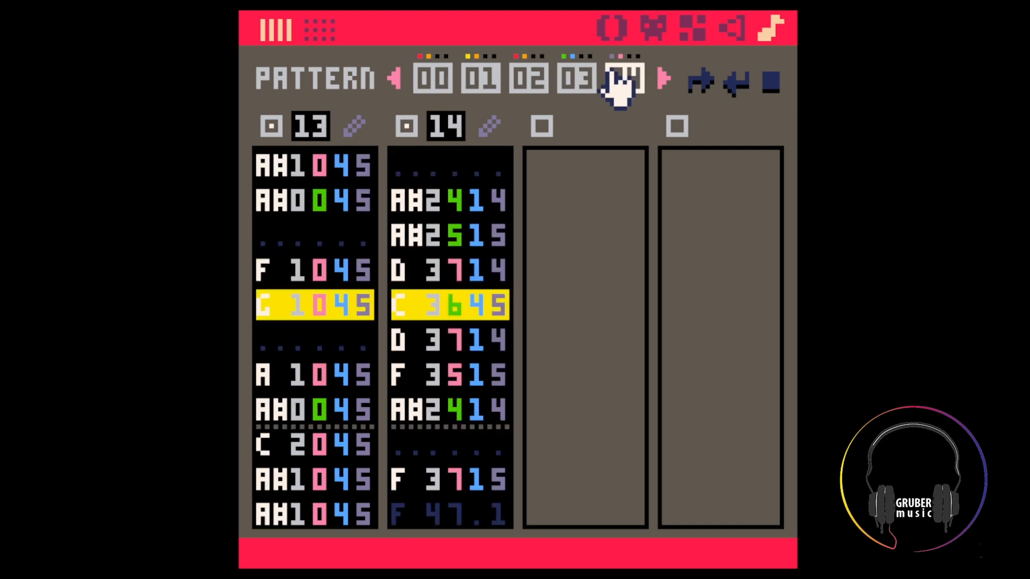
left_click(461, 225)
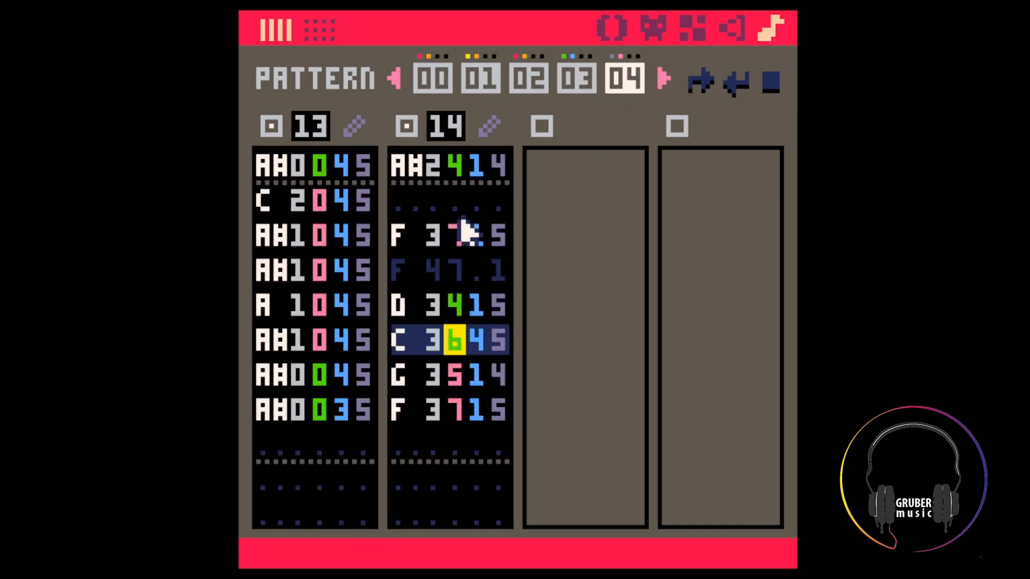
scroll(461, 221, "up", 3)
key("ctrl+s")
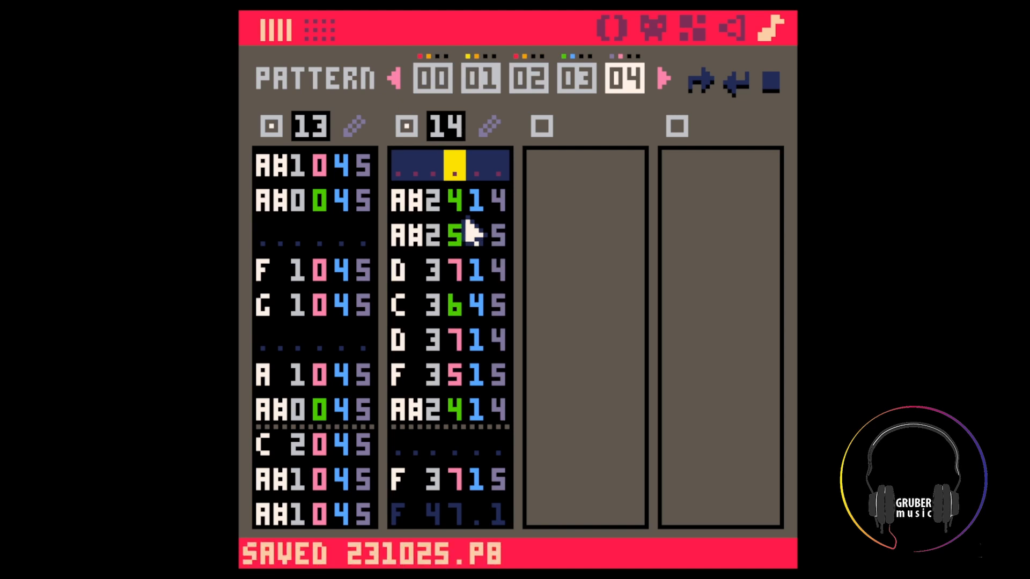
Copy the C 2 note with custom instrument 1 from SFX 12's first row into the empty first and ninth rows of SFX 14
left_click(416, 167)
left_click(582, 79)
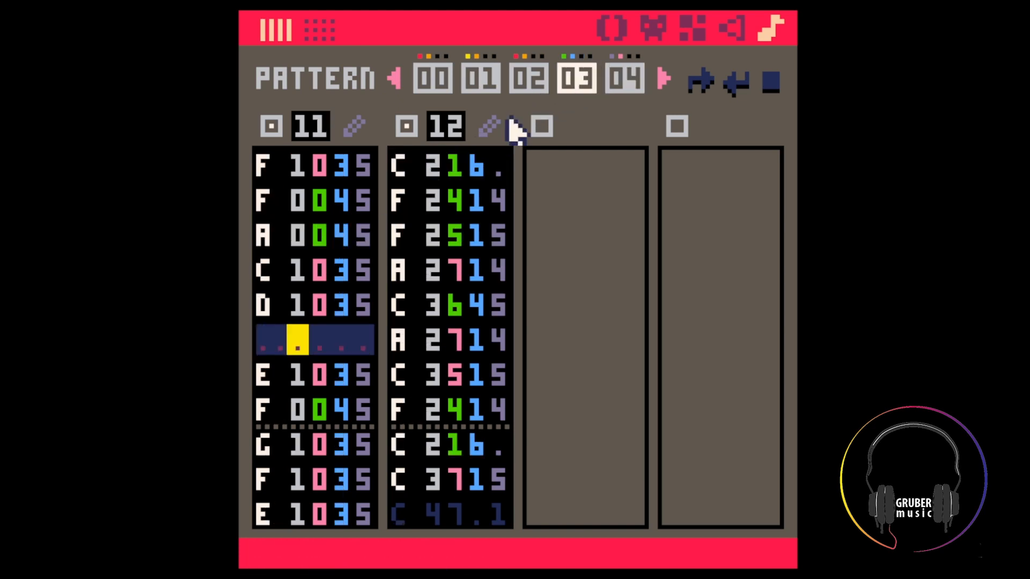
scroll(421, 166, "up", 3)
left_click_drag(414, 163, 489, 156)
key("ctrl+c")
left_click(625, 80)
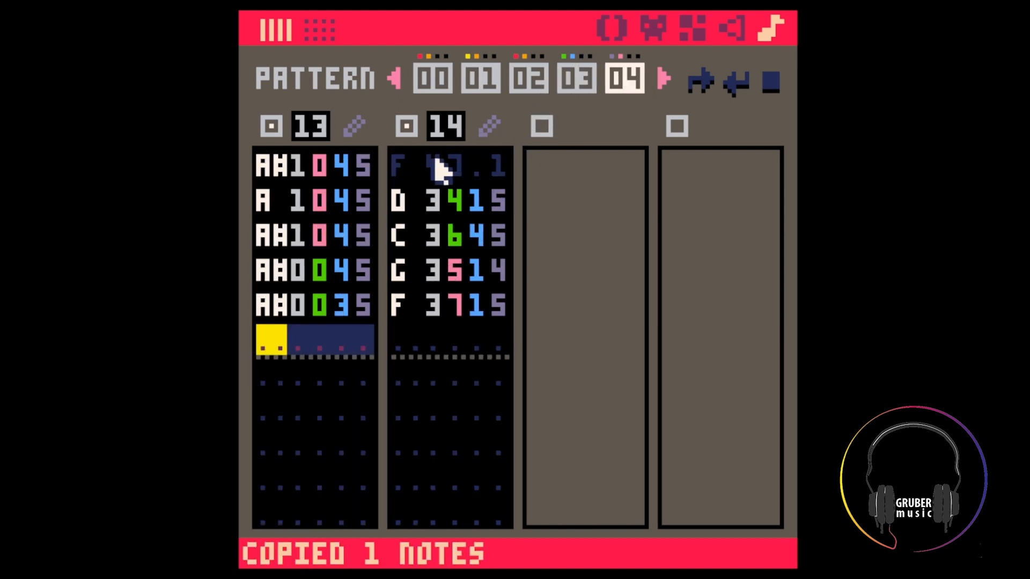
scroll(421, 172, "up", 10)
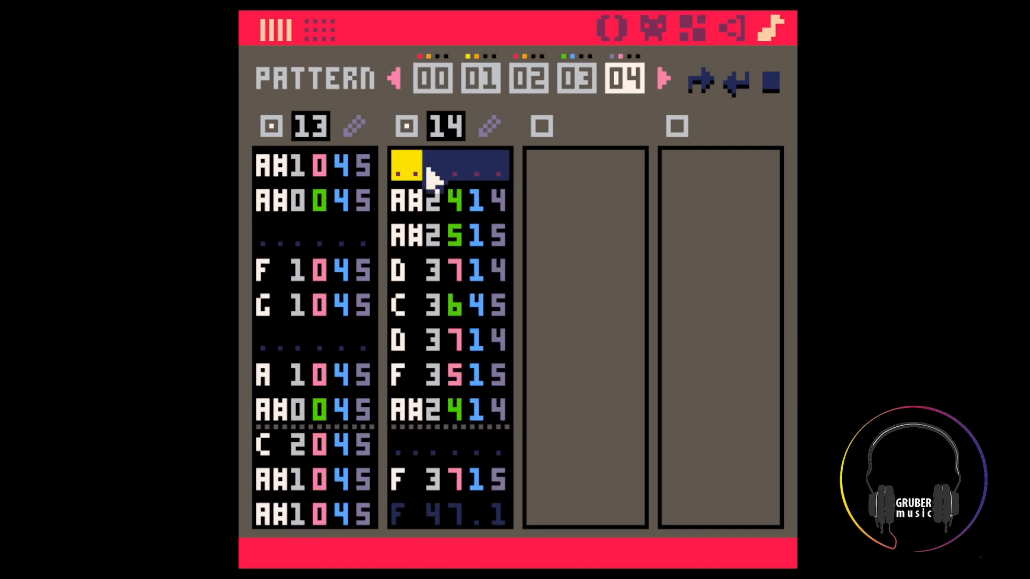
key("ctrl+v")
left_click(402, 455)
key("ctrl+v")
scroll(460, 306, "up", 3)
left_click(441, 292)
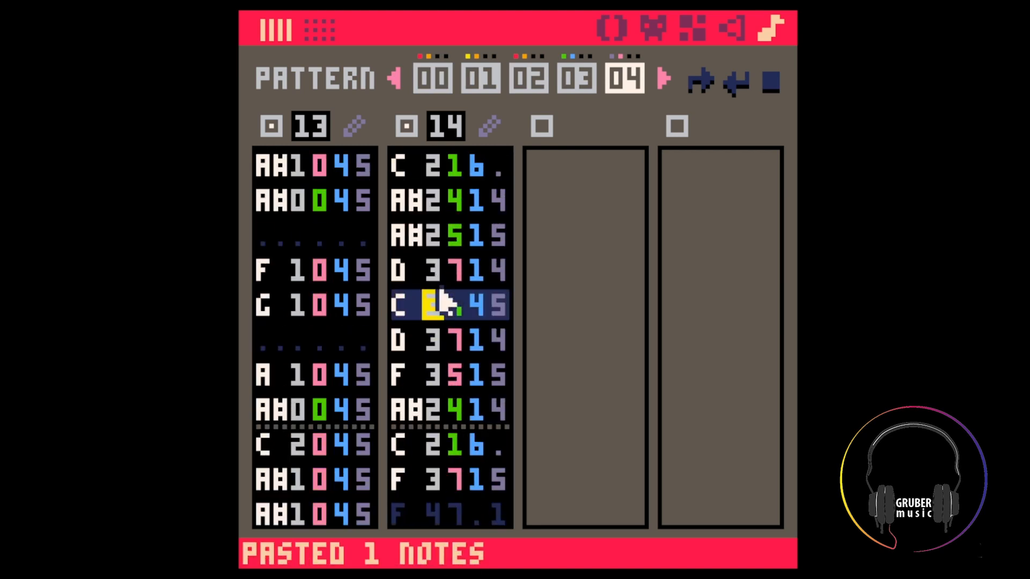
left_click(337, 244)
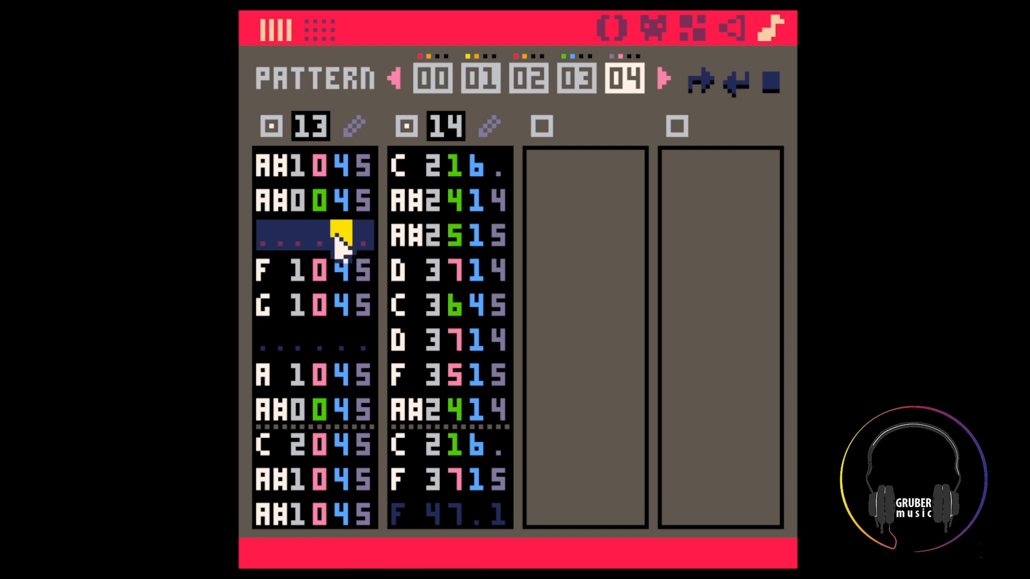
left_click_drag(276, 166, 367, 215)
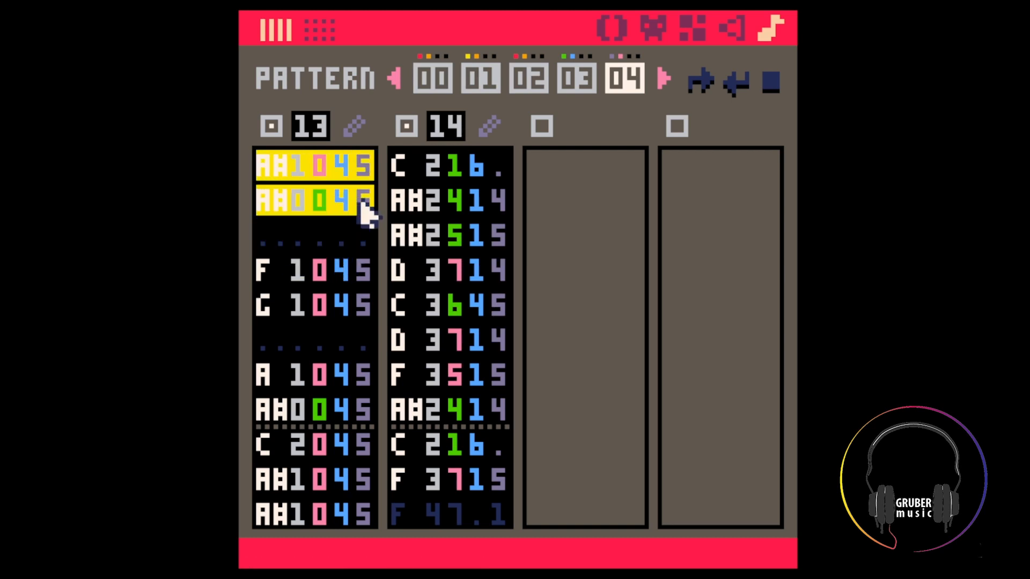
left_click(299, 206)
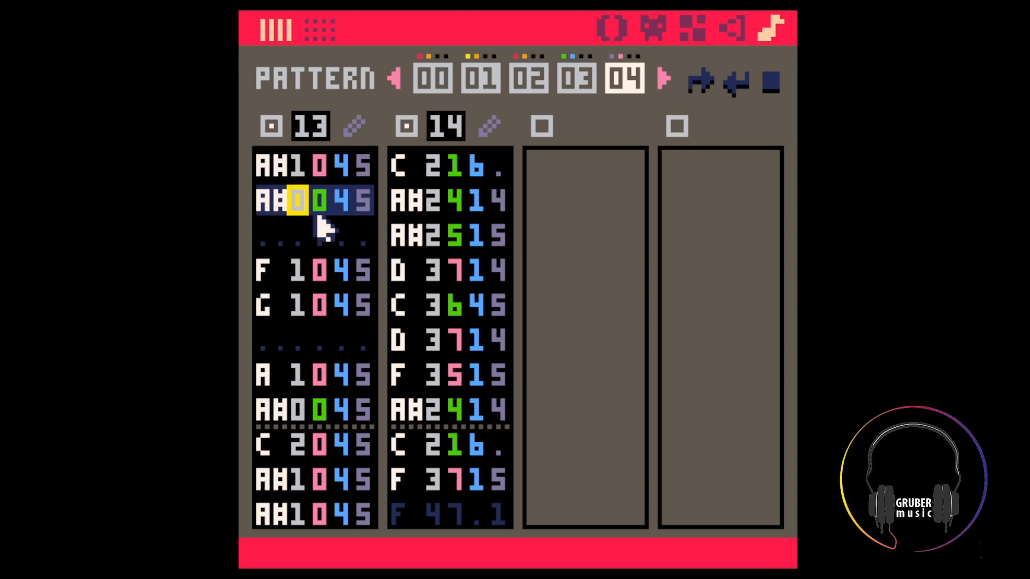
key("Down")
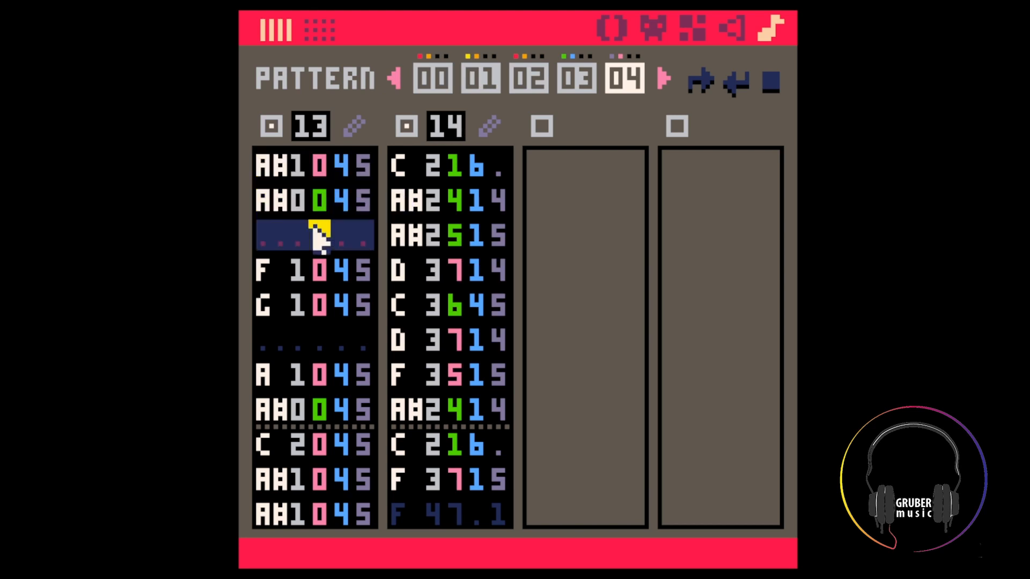
Save the cartridge and play from pattern 03 into pattern 04 to check the percussion in SFX 14
key("ctrl+s")
left_click(575, 78)
key("space")
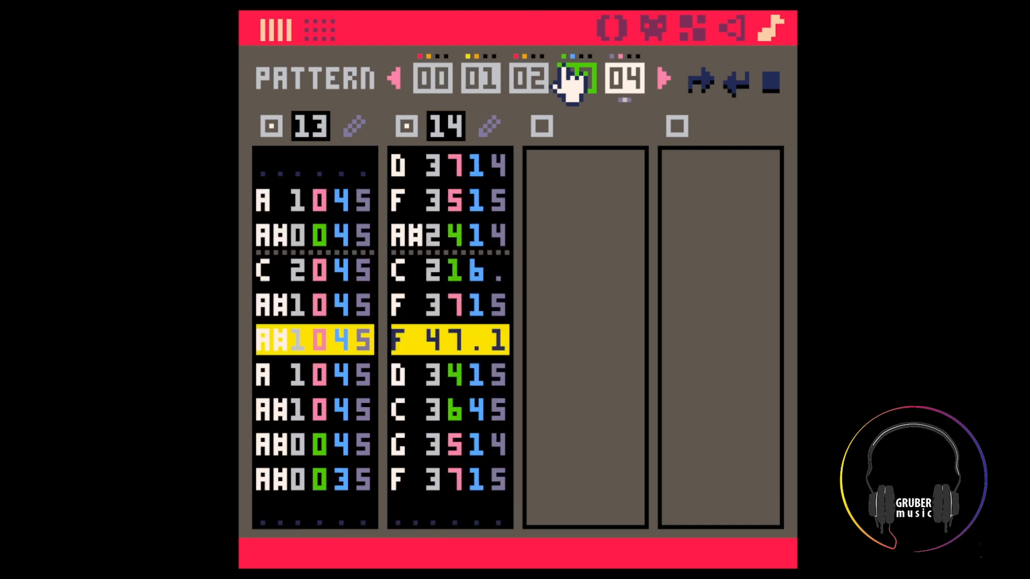
left_click(397, 247)
scroll(408, 247, "up", 6)
left_click(430, 275)
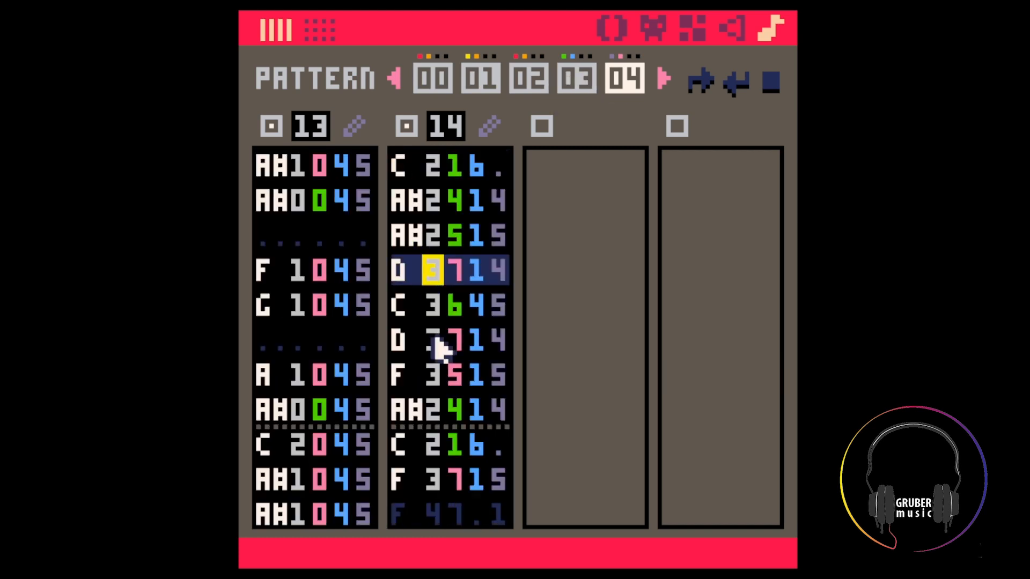
left_click(411, 439)
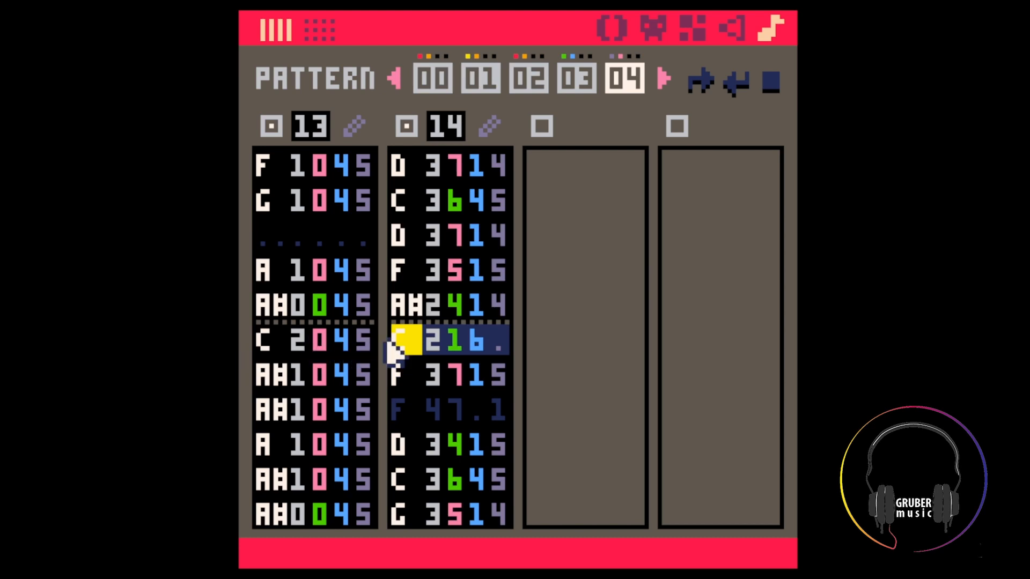
Play the song from pattern 00 to listen to SFX 08 and SFX 09 together
left_click(429, 80)
key("space")
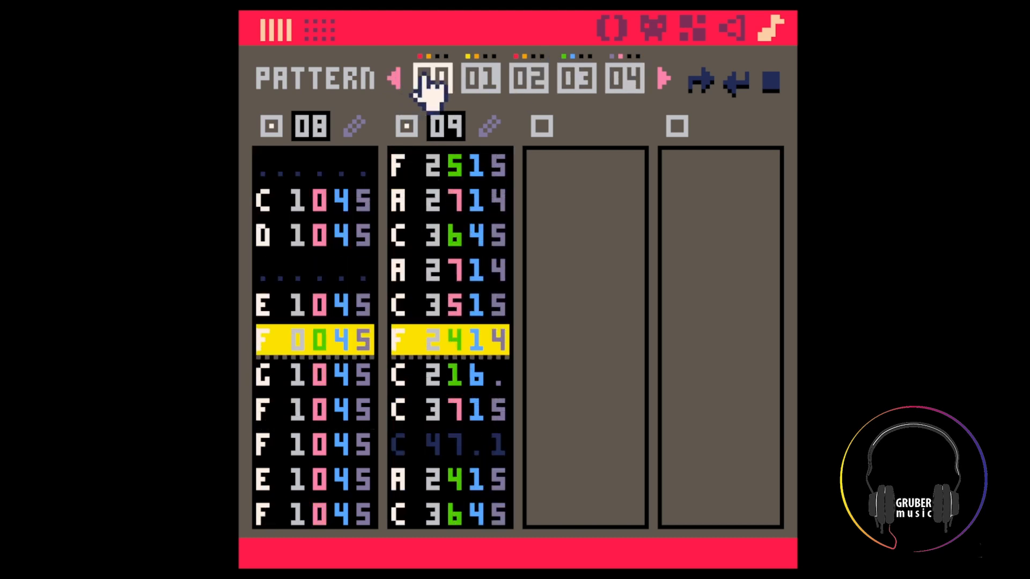
key("space")
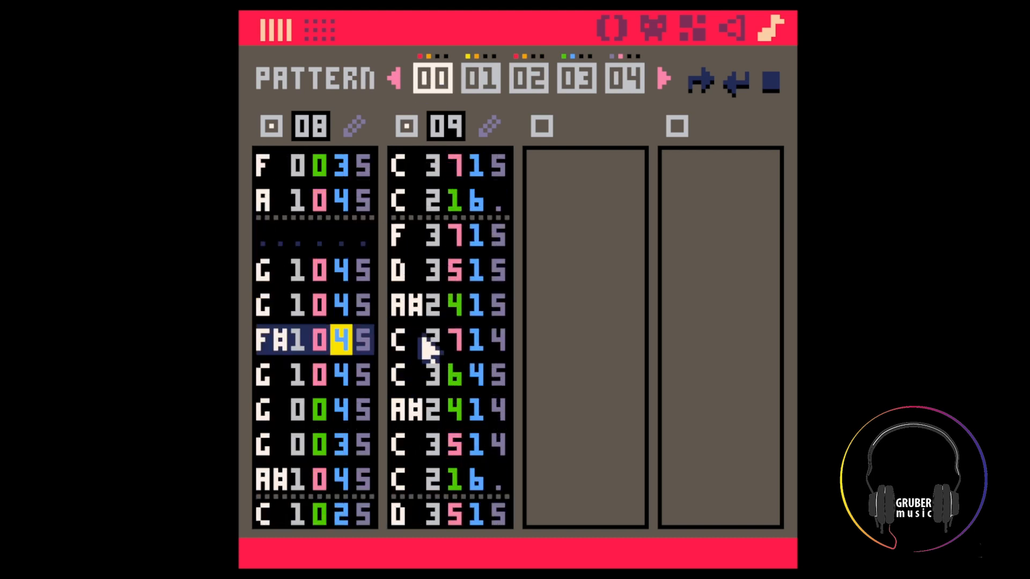
Select the empty first row of SFX 08's third column and play SFX 08 in the SFX editor
left_click(428, 337)
left_click(291, 247)
left_click_drag(274, 334, 369, 343)
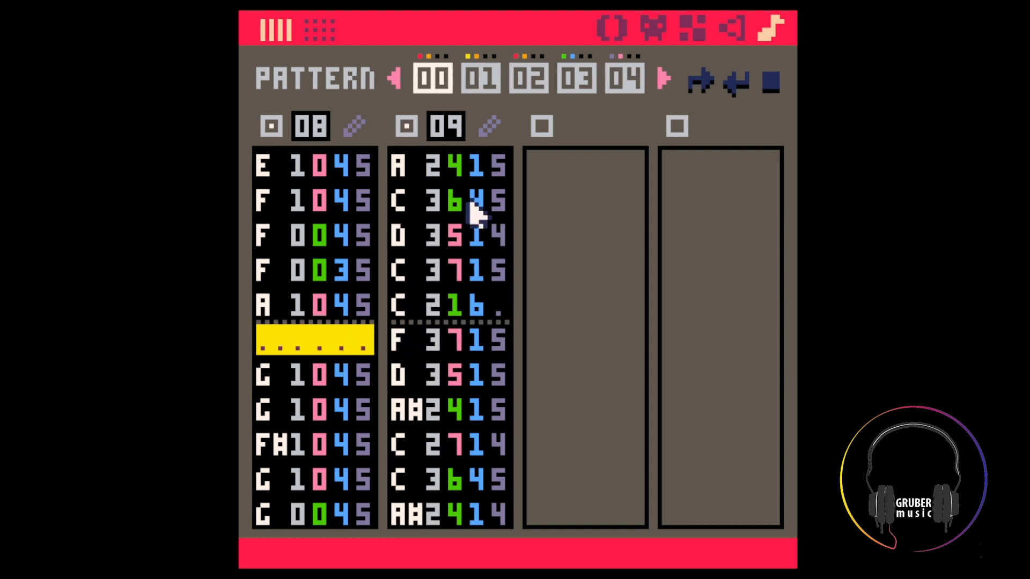
left_click(352, 130)
key("space")
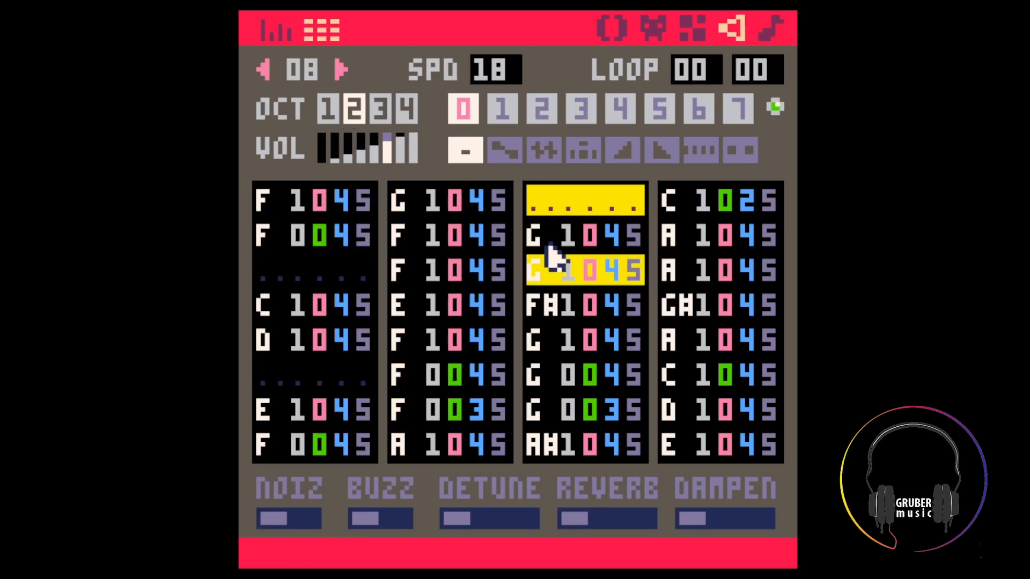
Examine the melody phrases in the first three columns of SFX 08 by highlighting their rows
key("space")
left_click_drag(565, 372, 644, 407)
left_click(589, 343)
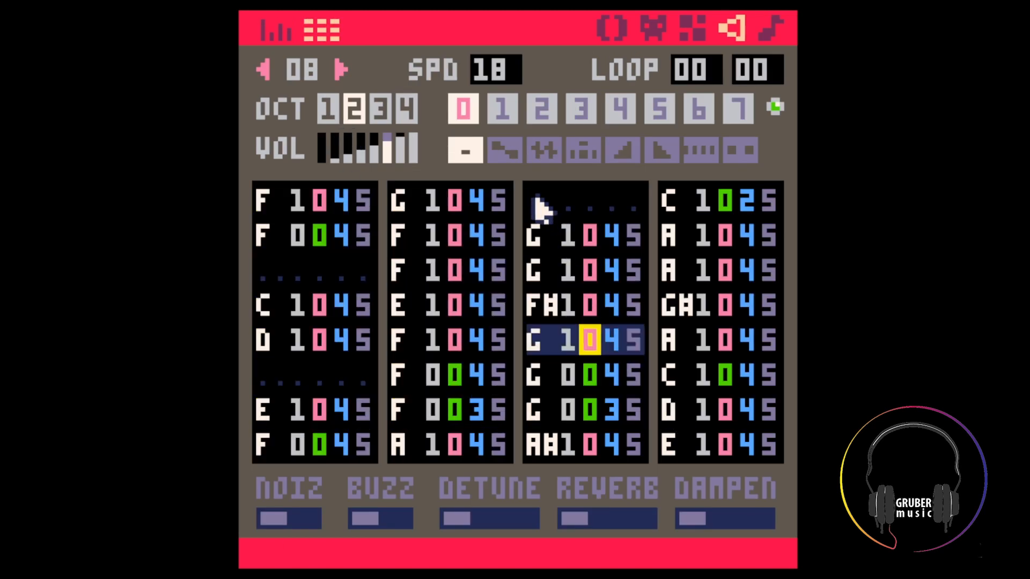
left_click_drag(535, 199, 631, 456)
left_click(589, 232)
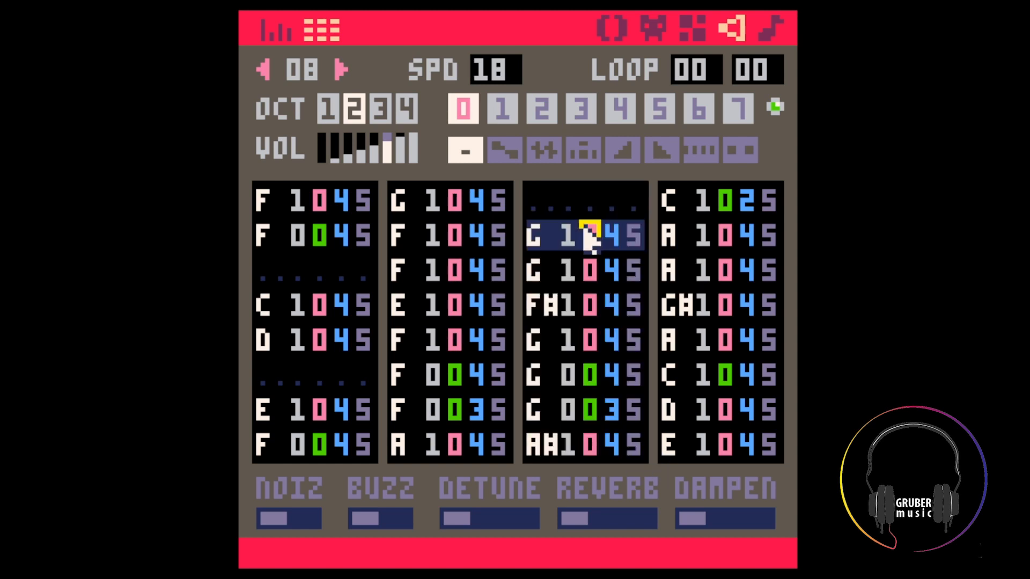
left_click(542, 205)
left_click_drag(541, 205, 627, 430)
left_click(626, 430)
left_click(263, 203)
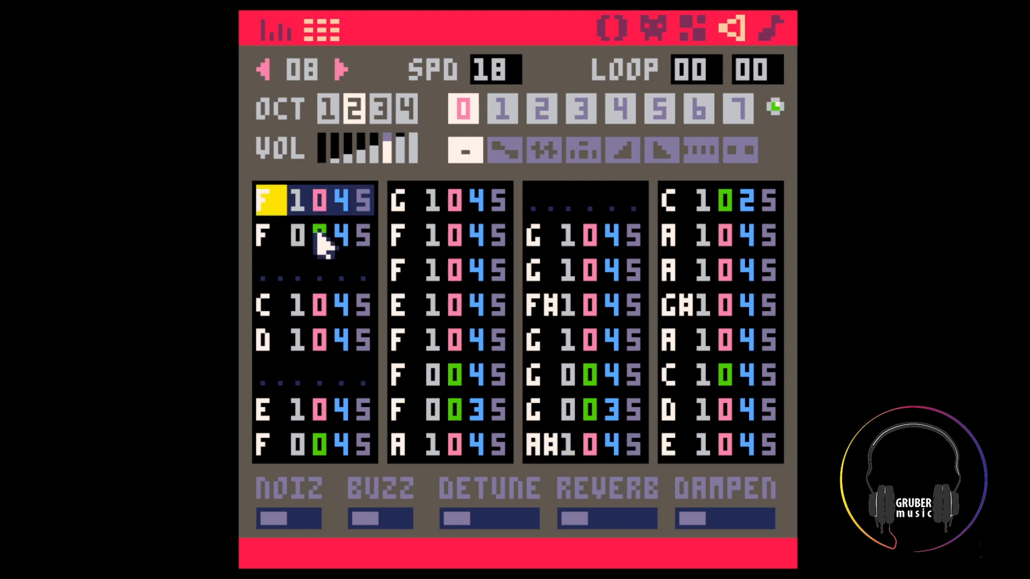
left_click_drag(473, 416, 490, 436)
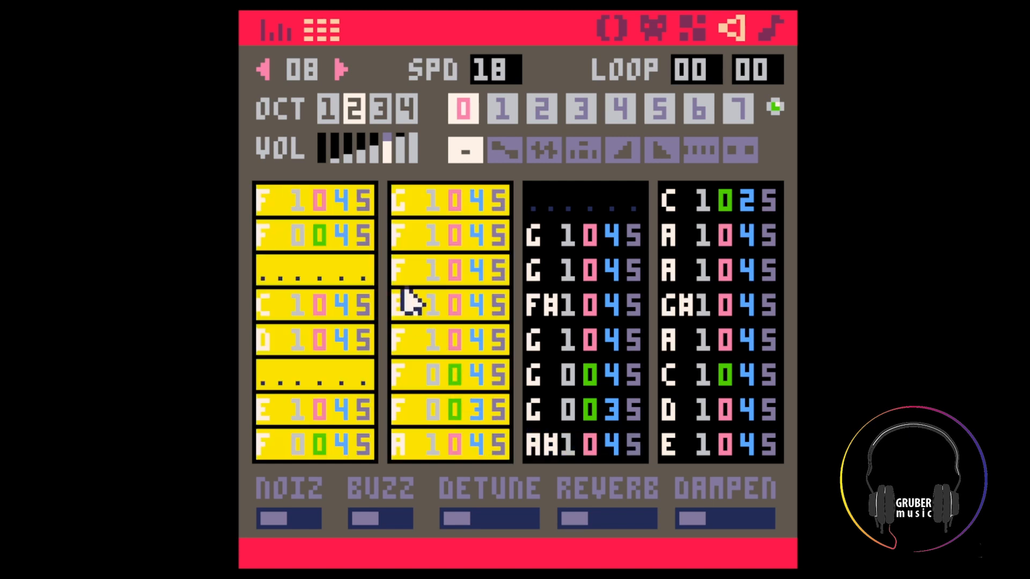
left_click_drag(407, 201, 502, 433)
left_click(562, 334)
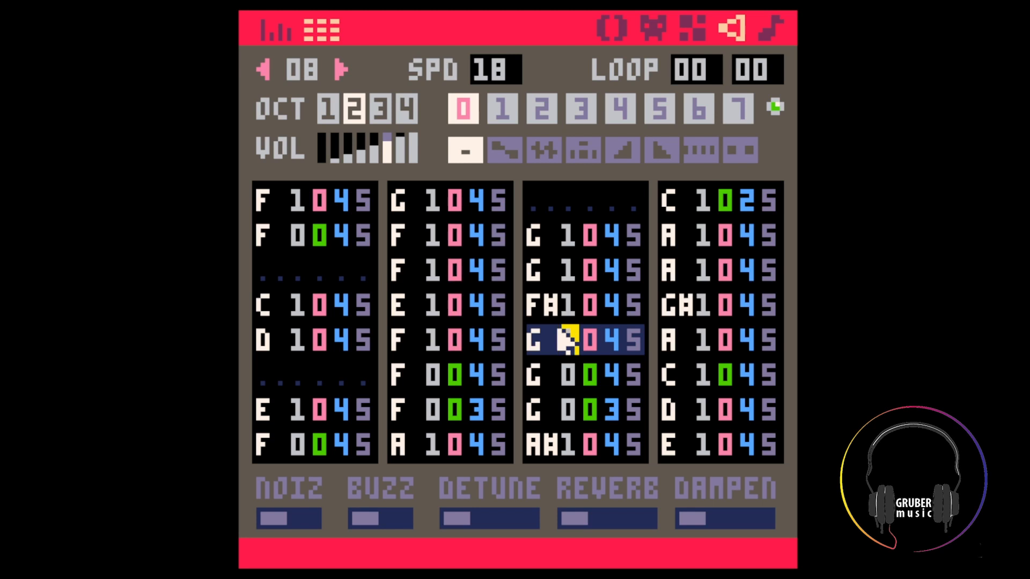
Play pattern 04 in the music editor to listen to SFX 13 and SFX 14 together
left_click(774, 33)
key("space")
left_click(634, 80)
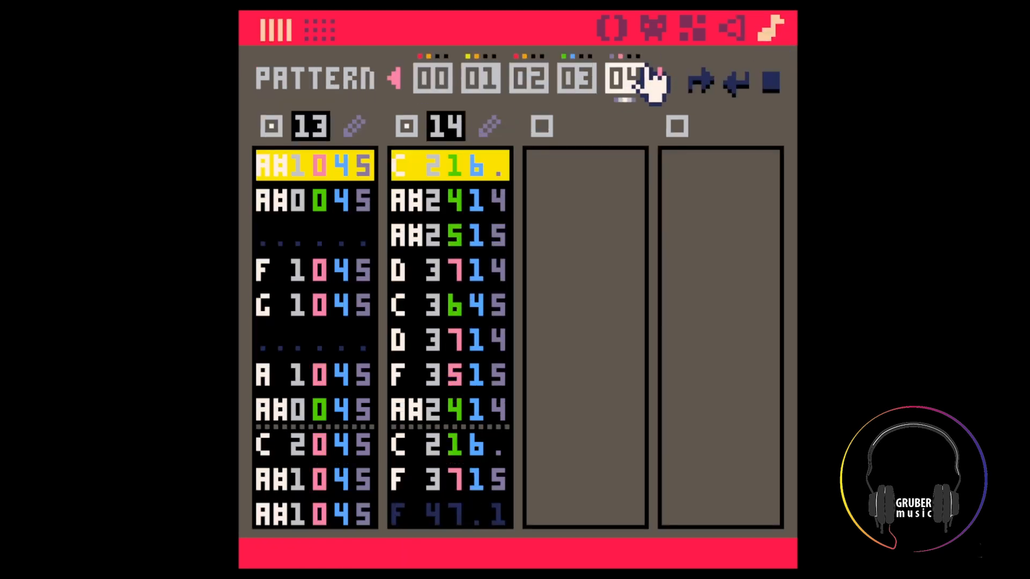
left_click(664, 78)
key("space")
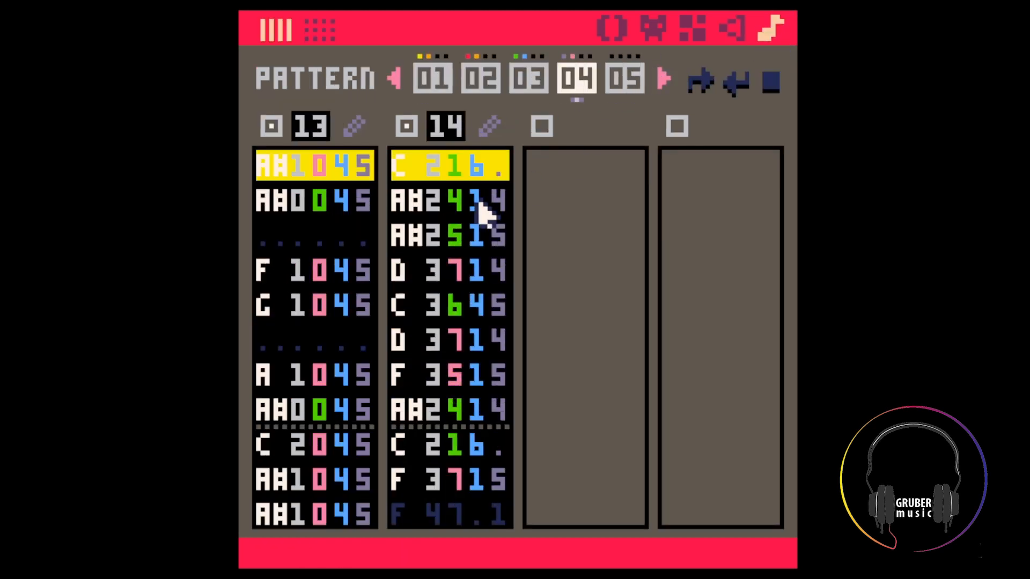
key("space")
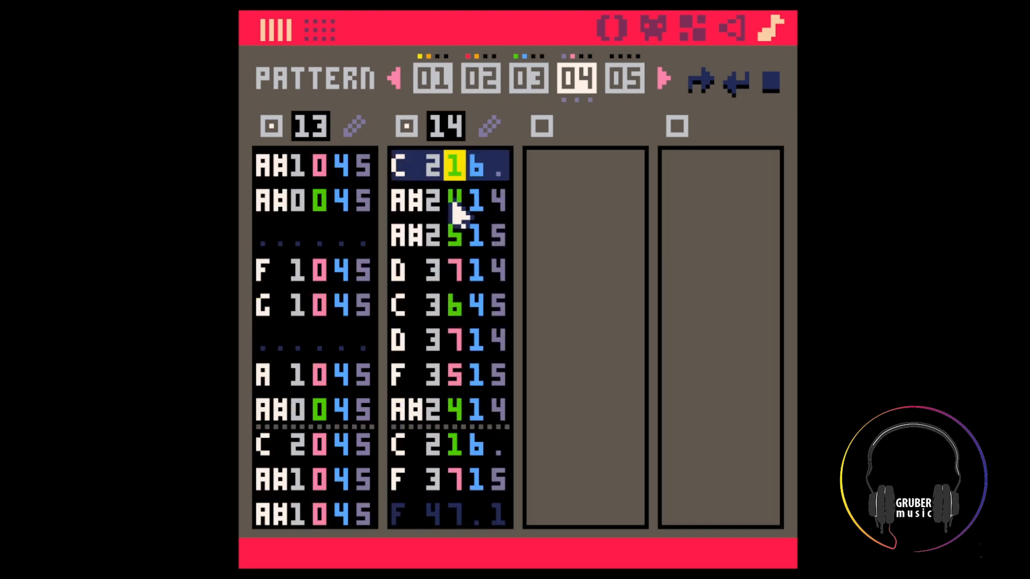
left_click(730, 36)
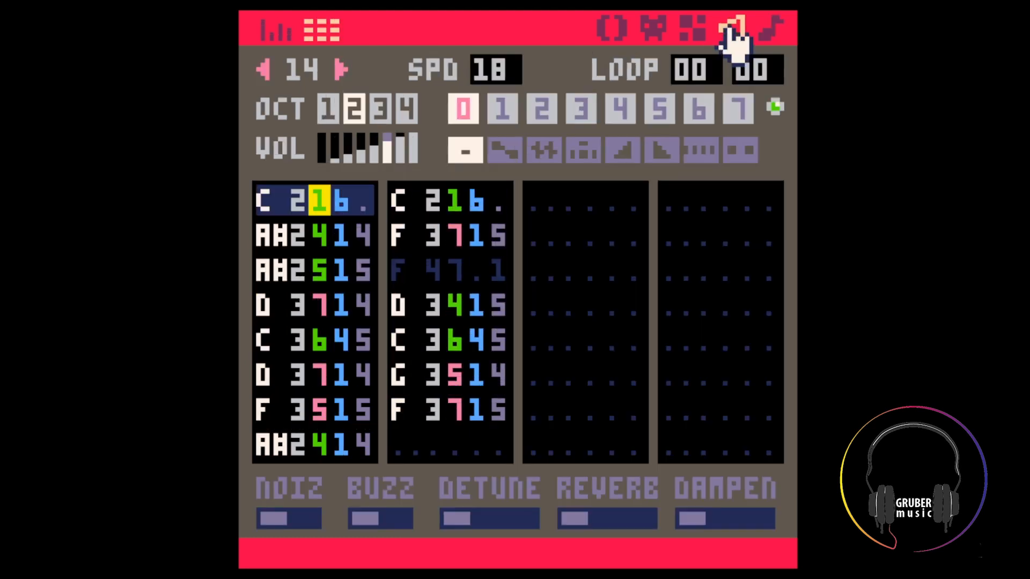
left_click(770, 28)
key("space")
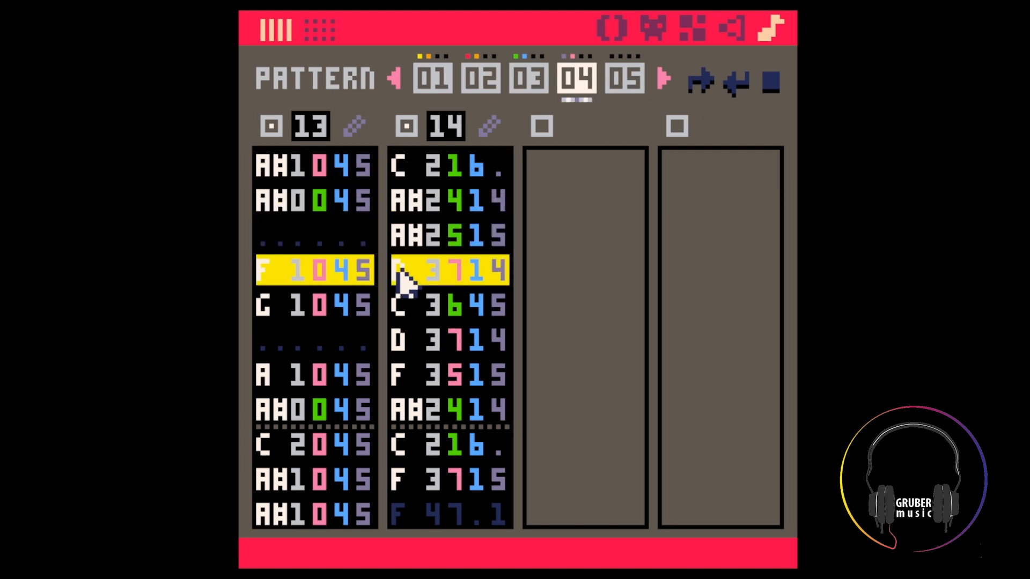
left_click(417, 366)
key("space")
Open SFX 13 from pattern 04 in the SFX editor and play it
left_click(294, 303)
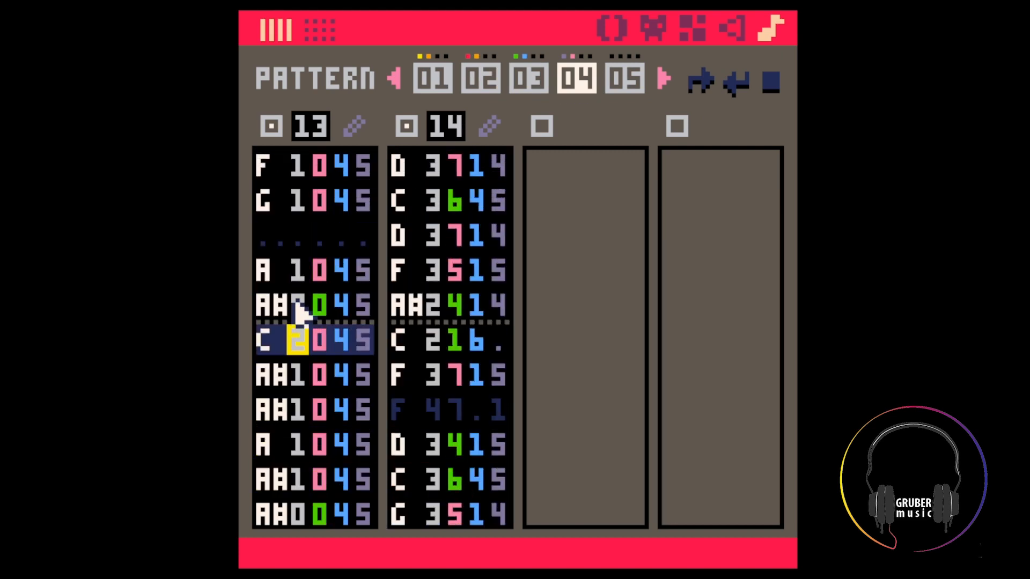
scroll(297, 301, "up", 2)
left_click(301, 298)
left_click(361, 133)
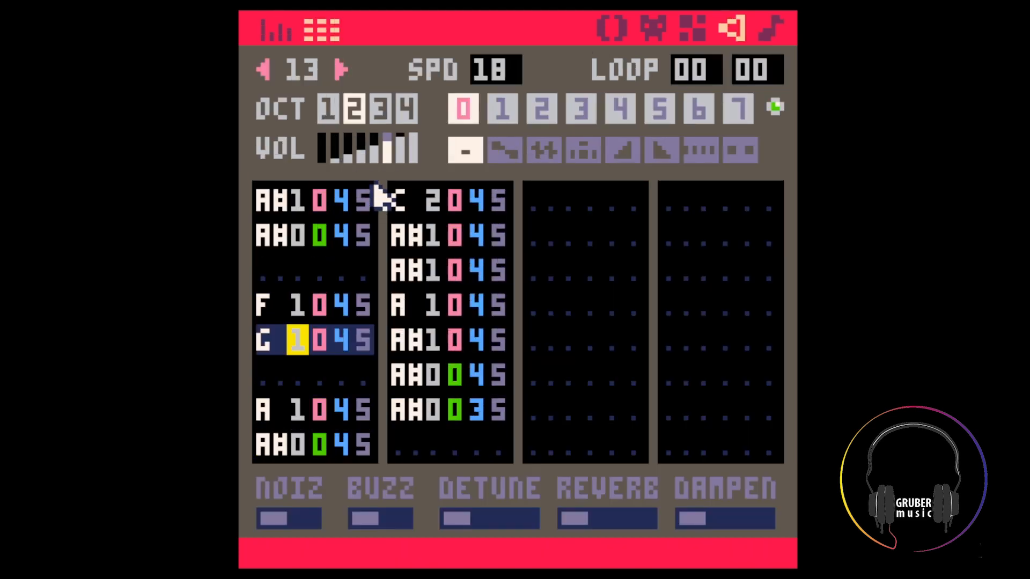
key("space")
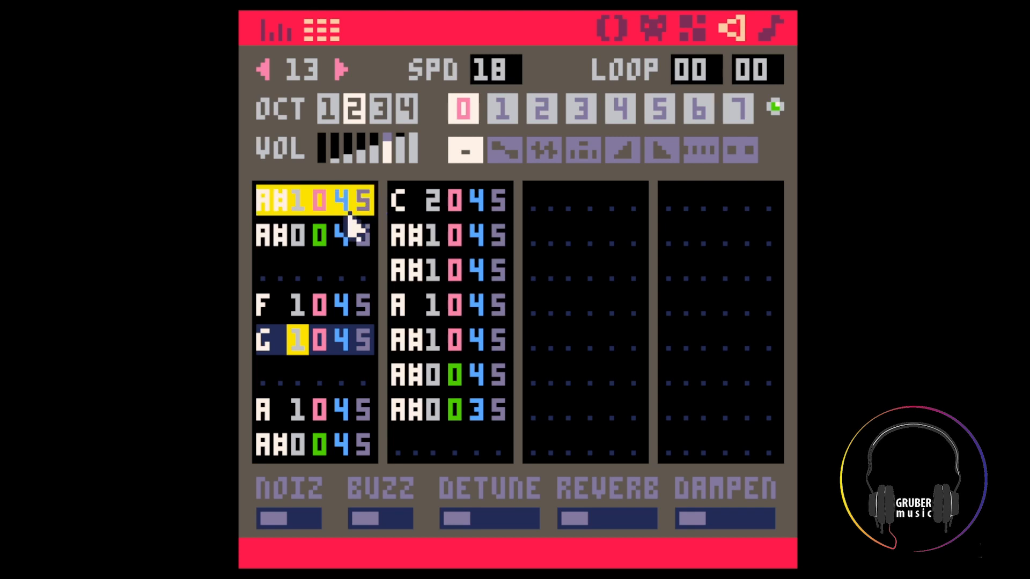
Delete the four A# 0 notes from the first two columns of SFX 13 and play it back
left_click(342, 236)
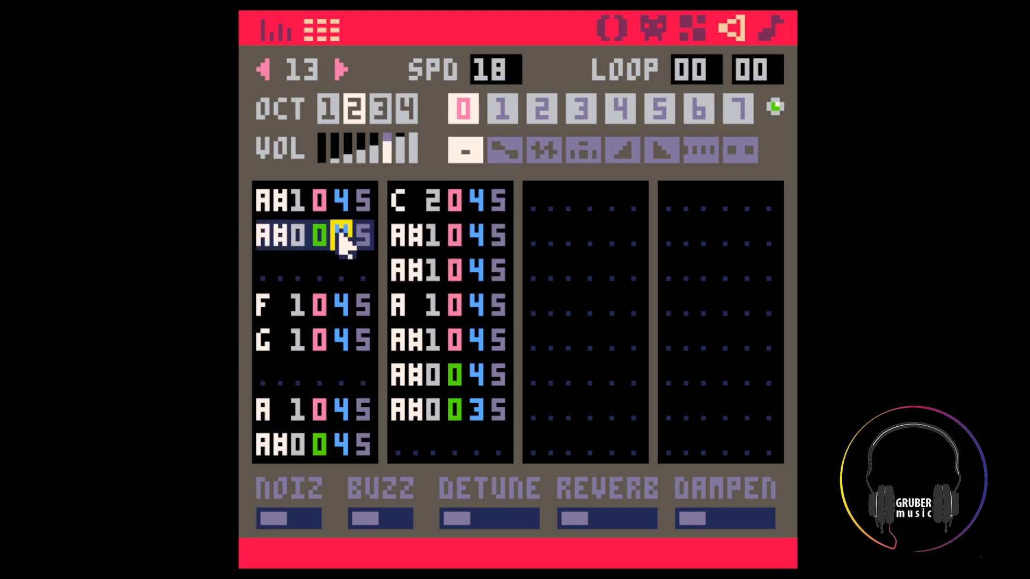
key("BackSpace")
left_click(339, 434)
key("BackSpace")
left_click(474, 378)
key("BackSpace")
key("BackSpace")
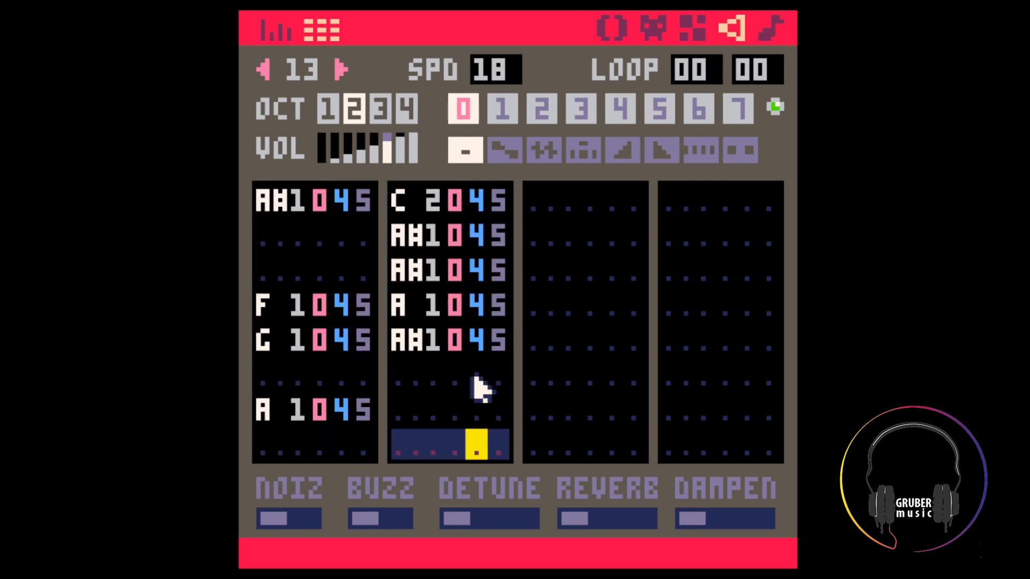
key("space")
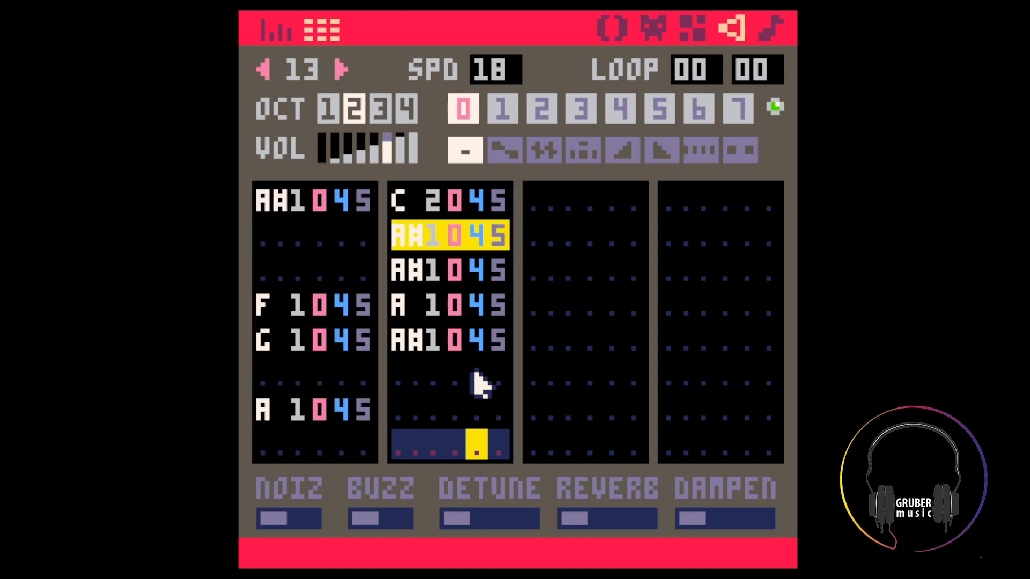
Enter a D 2 note in the last row of SFX 13's second column with triangle waveform 0, volume 4 and effect 5
left_click(425, 412)
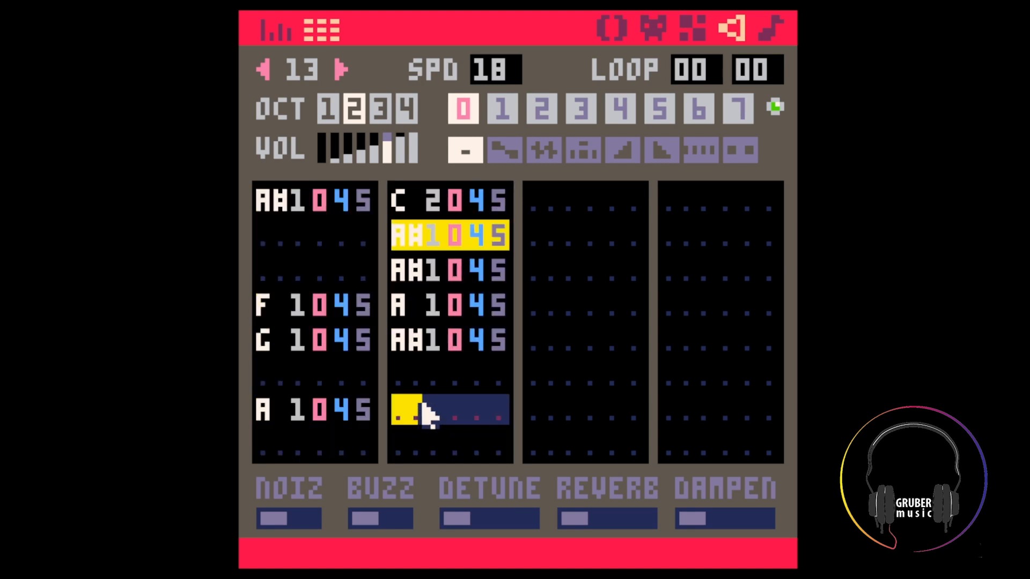
left_click(410, 445)
key("x")
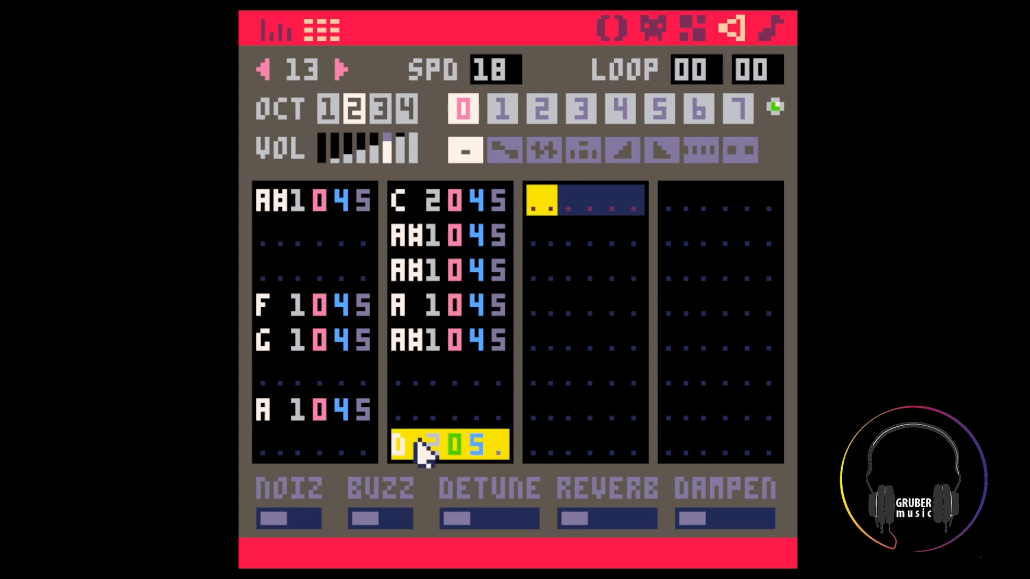
left_click(774, 107)
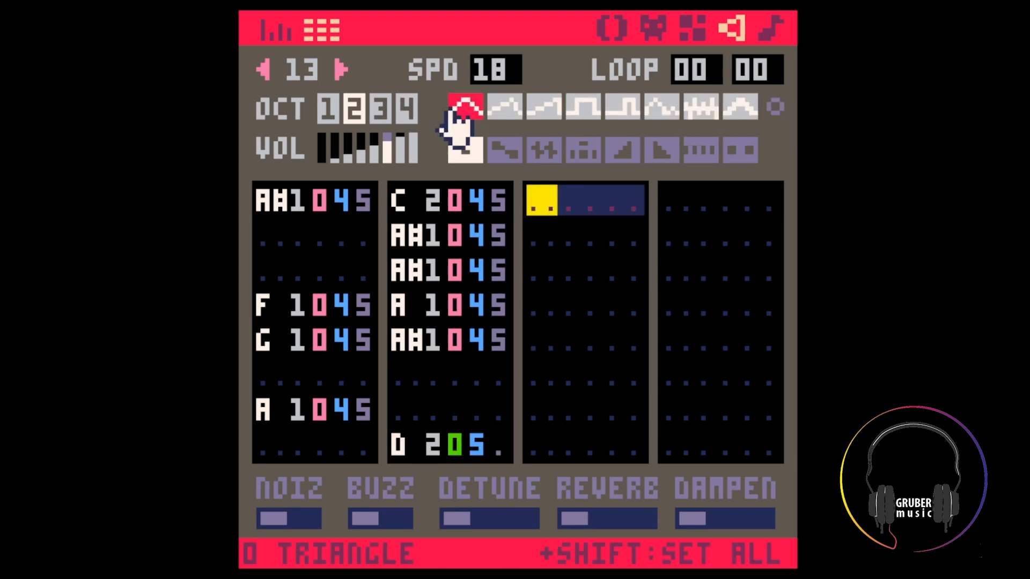
left_click(374, 147)
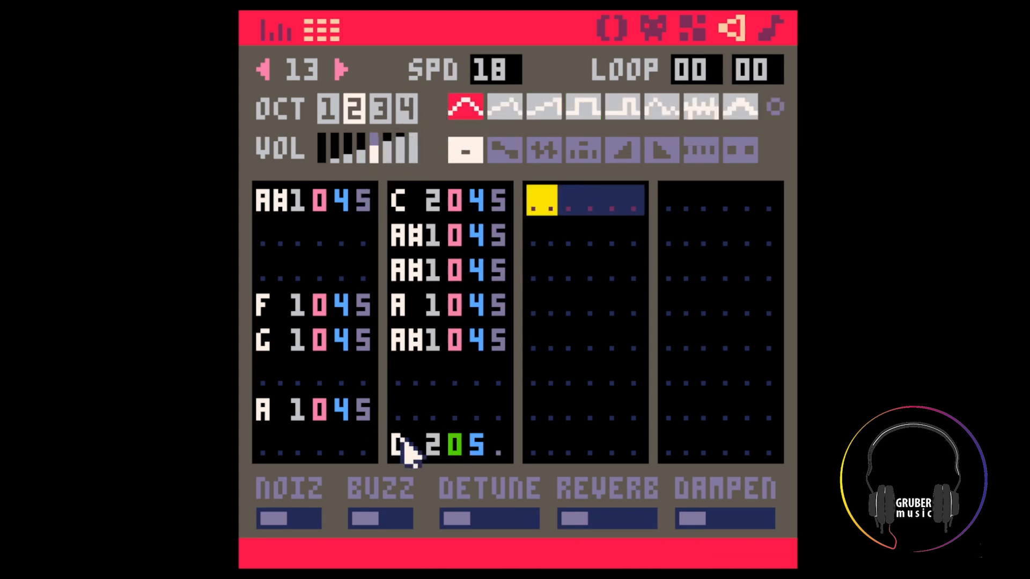
left_click(474, 446)
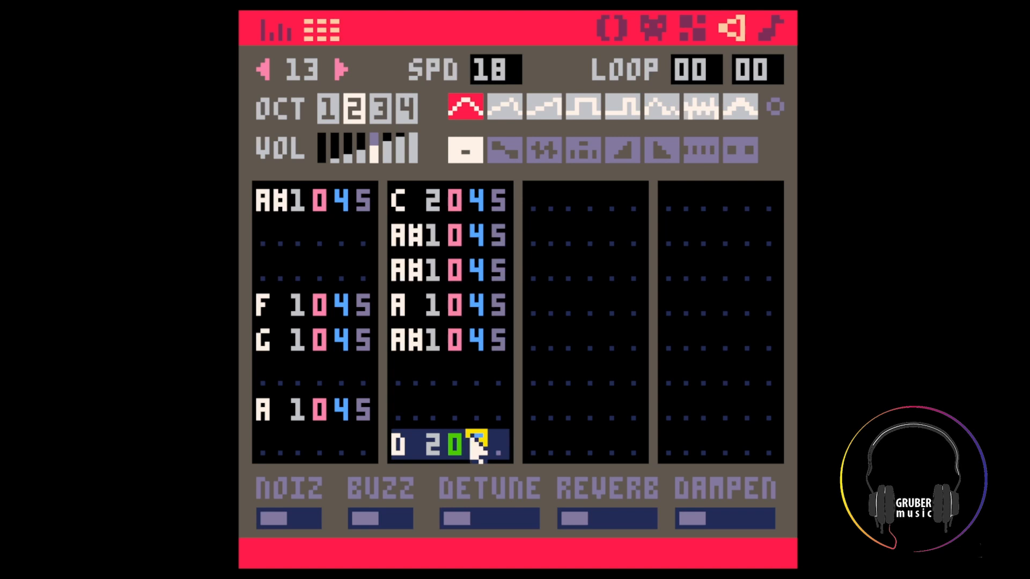
key("4")
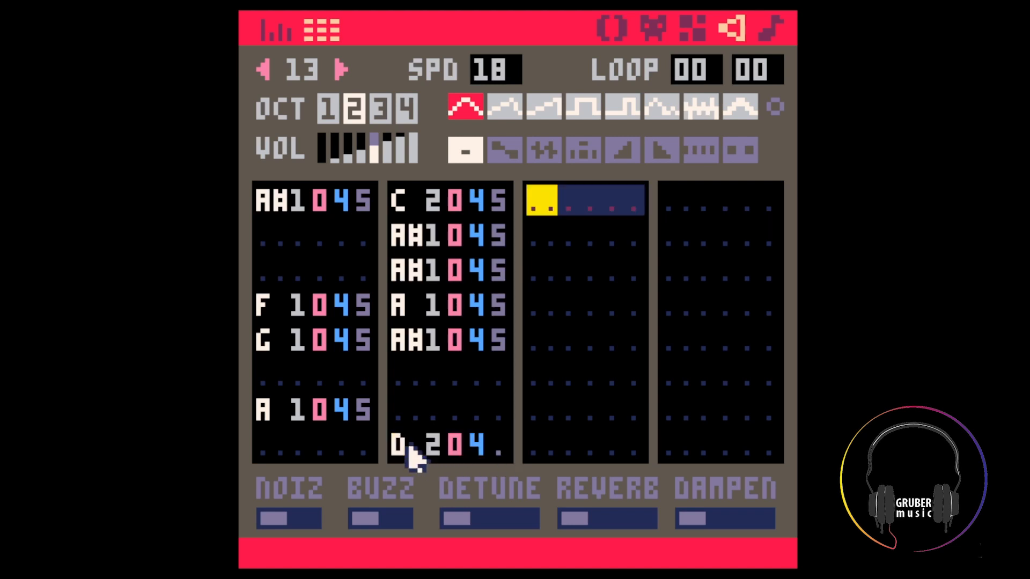
left_click(662, 152)
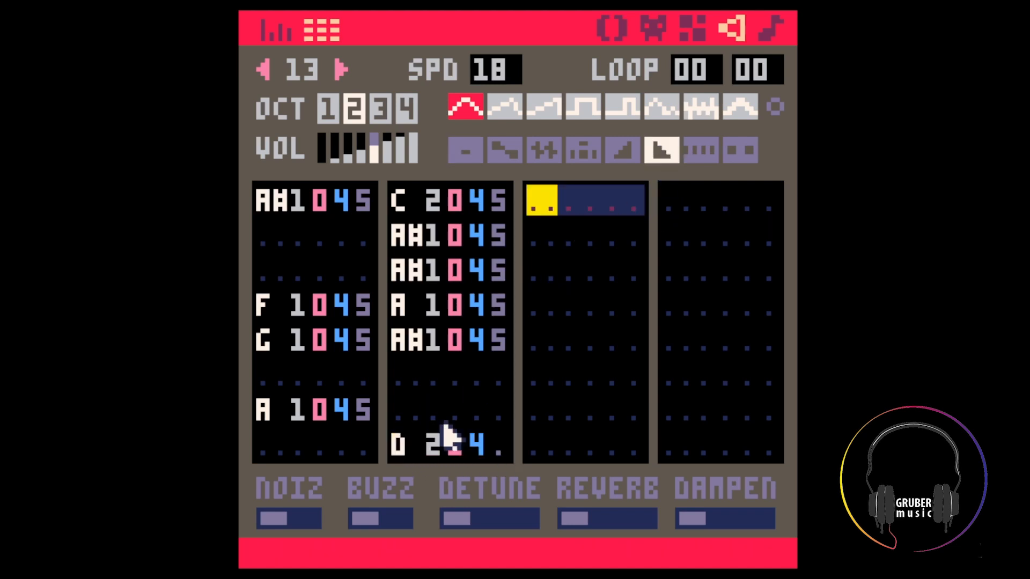
left_click(476, 446)
key("5")
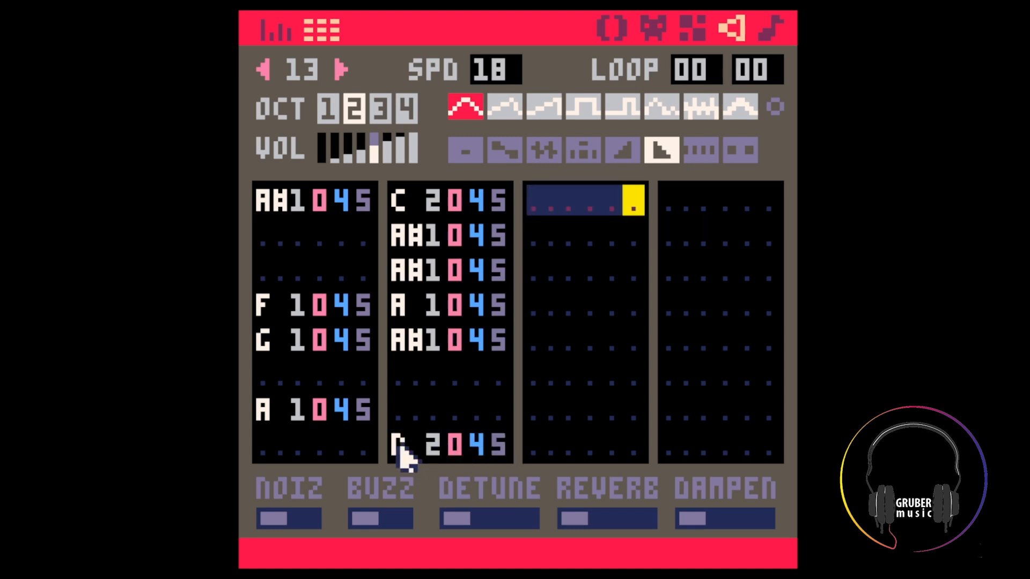
Fill SFX 13's third column with the melody C 2, B 1, C 2, D# 2, D 2, C# 2, D 2, F 2 after the D 2 pickup
left_click(399, 446)
key("x")
key("z")
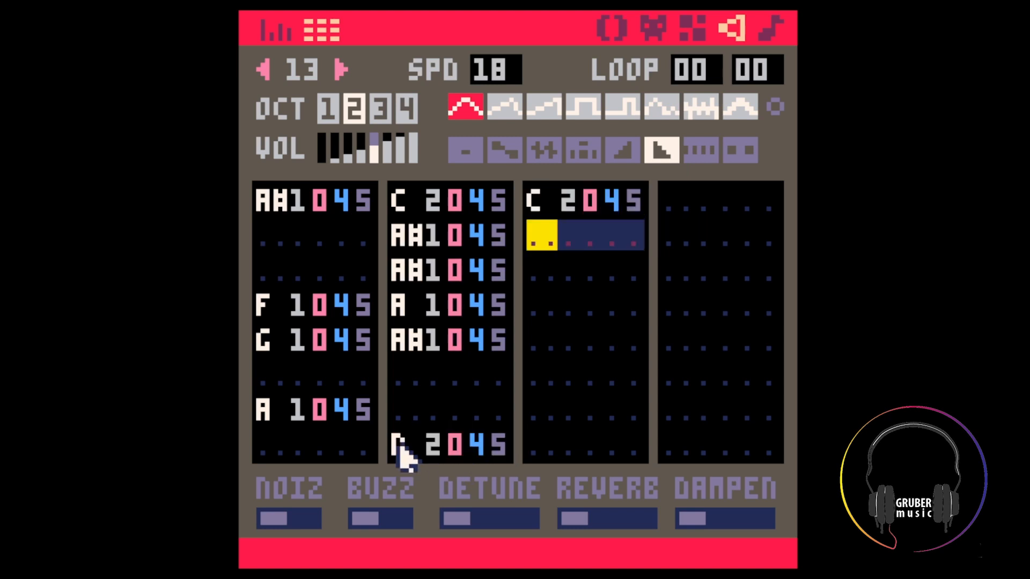
key("m")
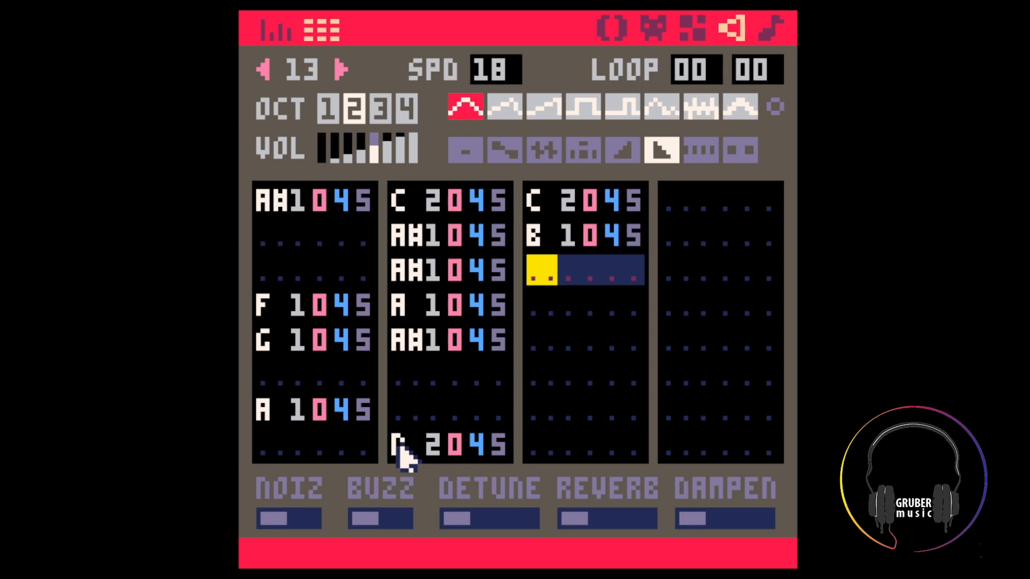
key("z")
key("d")
key("x")
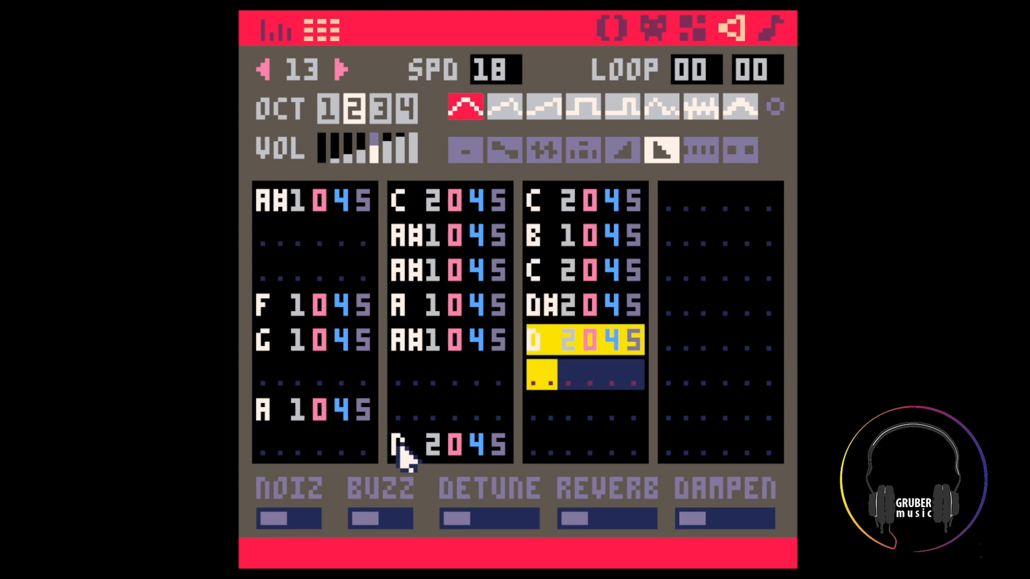
key("s")
key("x")
key("v")
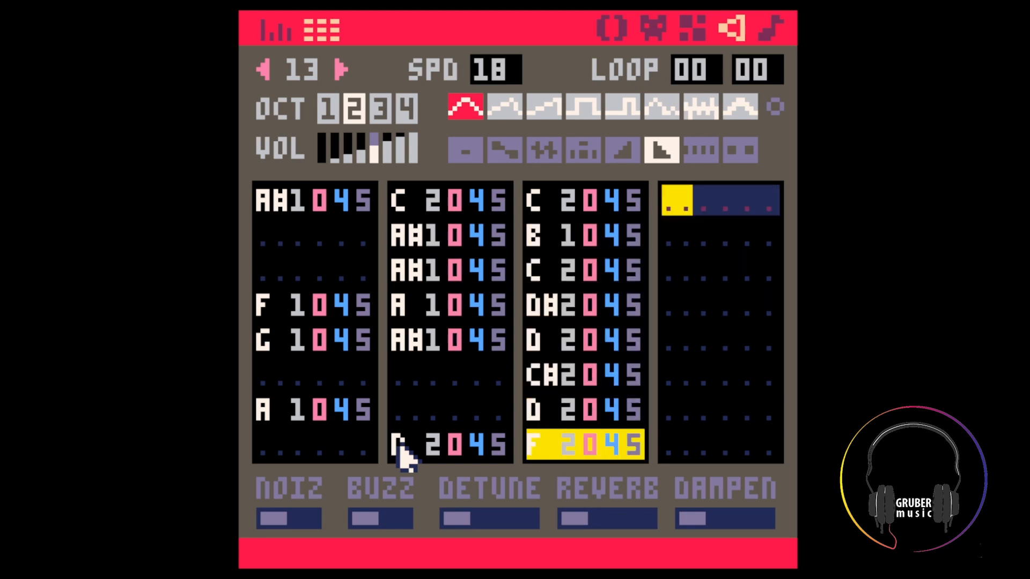
Fill SFX 13's fourth column with the notes D# 2, D 2, D# 2, G 2, F 2, D 2, C 2, A 1
key("d")
key("x")
key("d")
key("b")
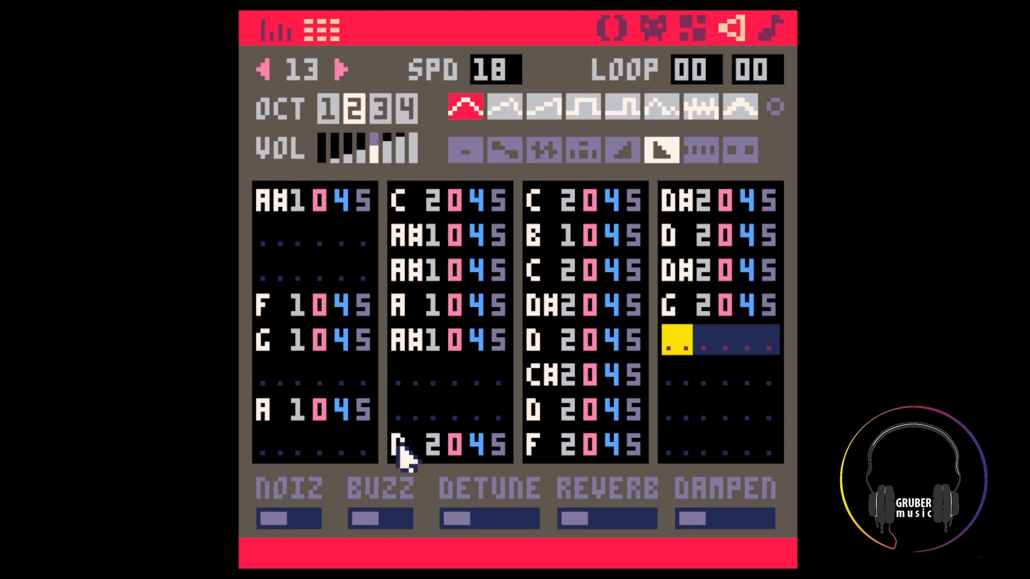
key("v")
key("x")
key("z")
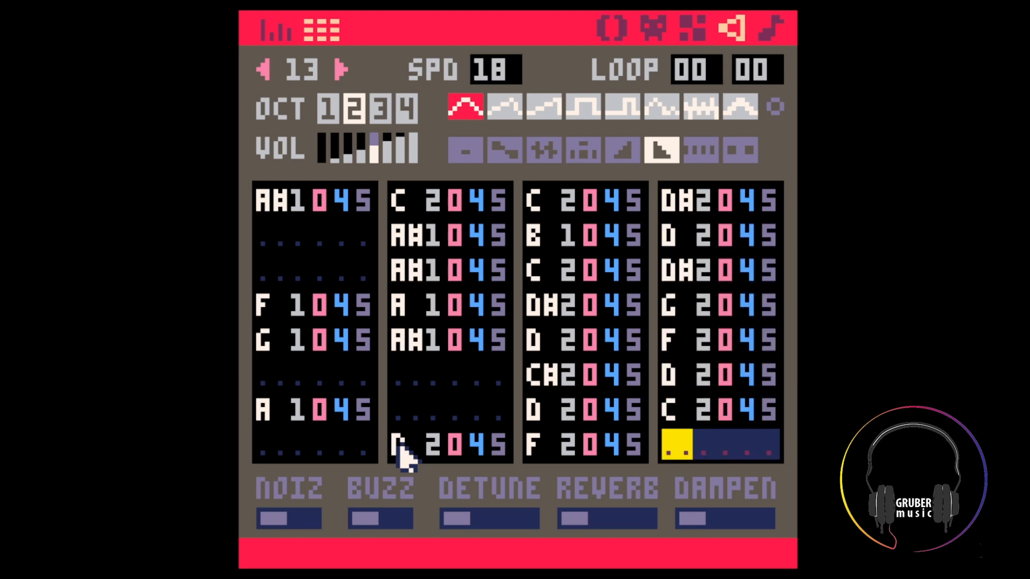
key("n")
Play SFX 13 and insert an empty row above the C 2 note that starts the third column
key("space")
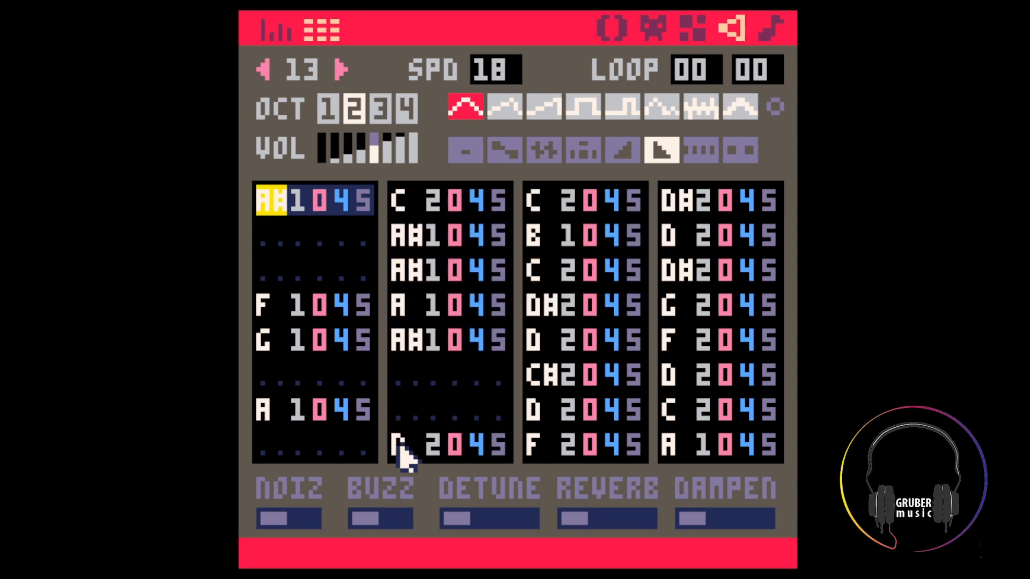
left_click(536, 200)
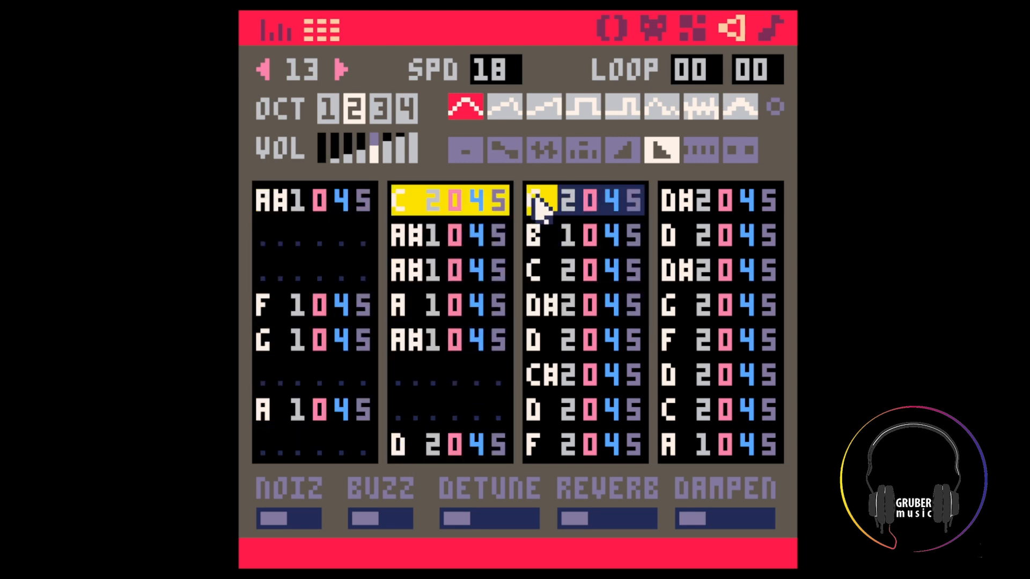
key("Return")
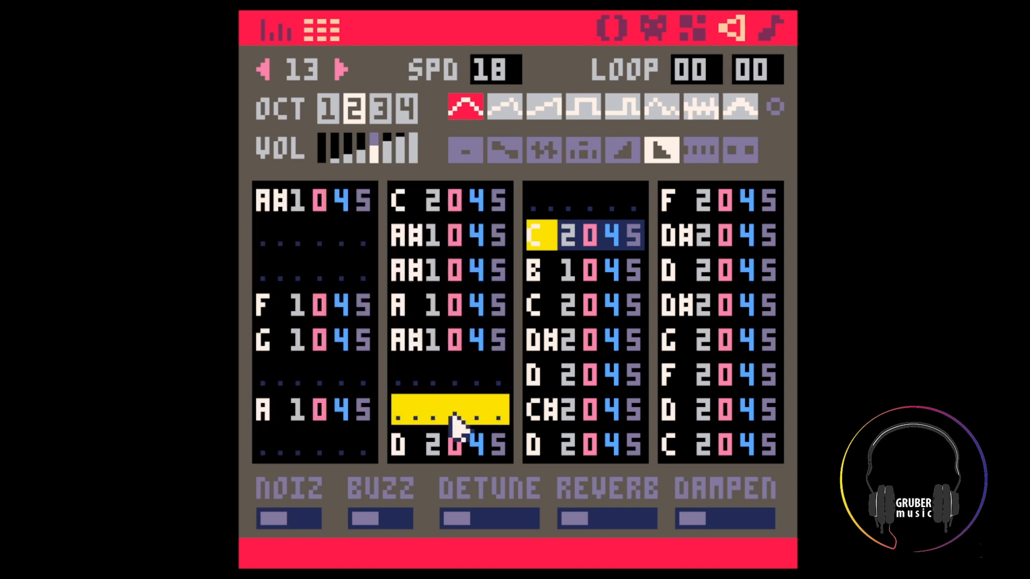
Enter an octave 2 note in the empty seventh row of SFX 13's second column, directly before the D 2 note
left_click(407, 447)
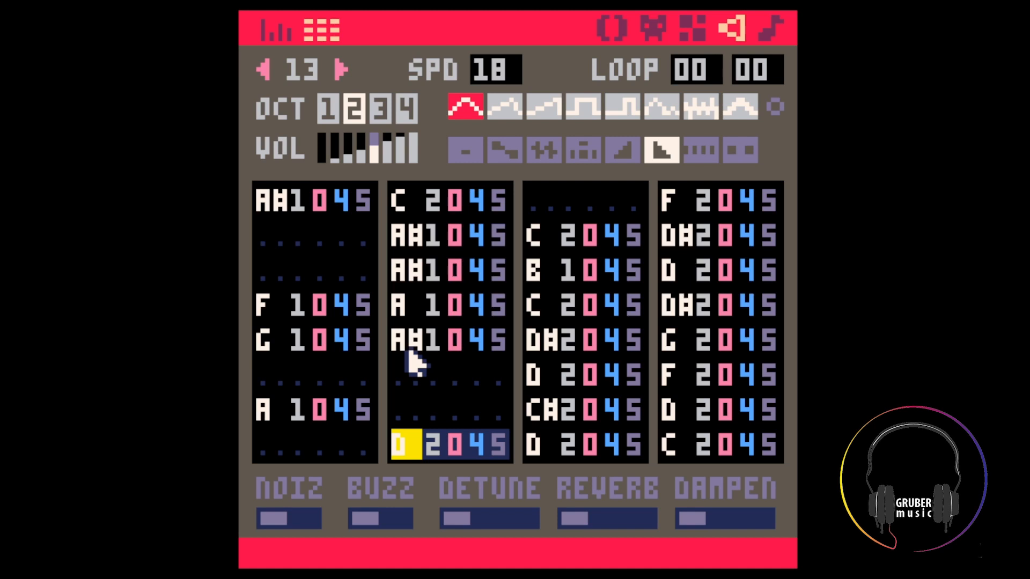
left_click(409, 409)
key("e")
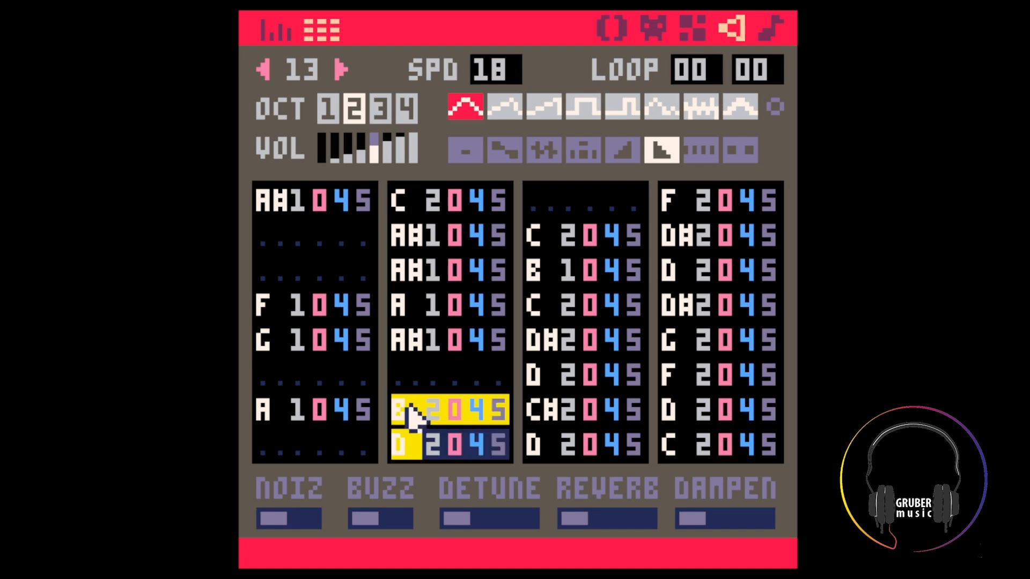
Replace SFX 13's last two second-column notes with A 1, G 1 and start the third column with F# 1, G 1, A# 1
left_click(406, 409)
key("n")
key("b")
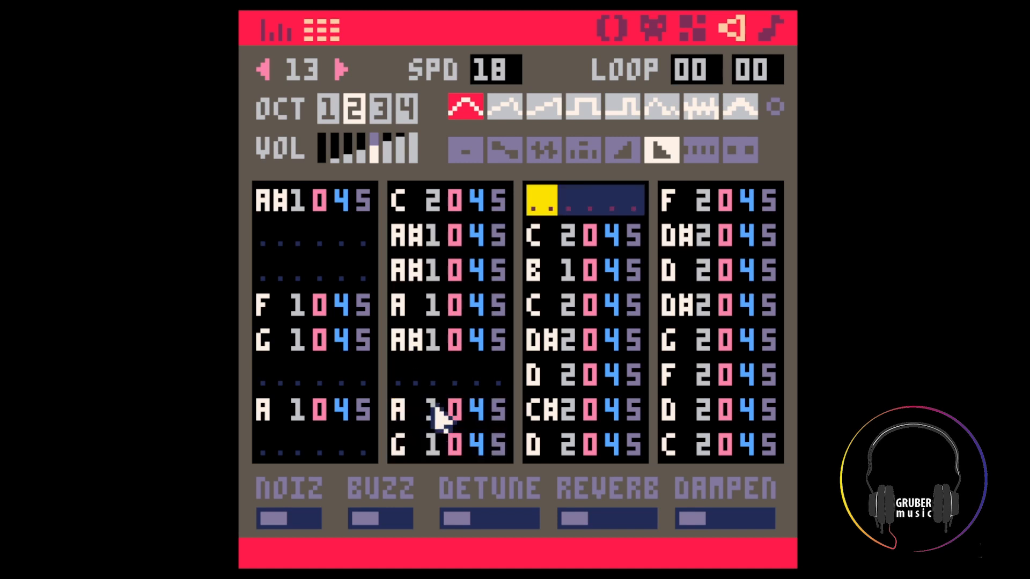
key("g")
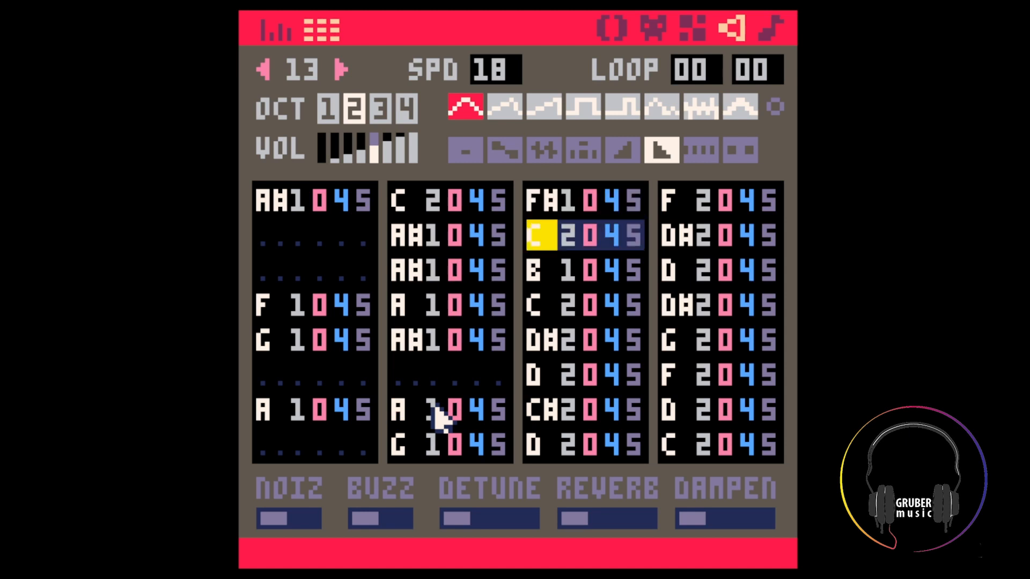
key("b")
key("j")
Clear all notes following the A# 1 in SFX 13's third column, including the entire fourth column
key("Right")
key("Right")
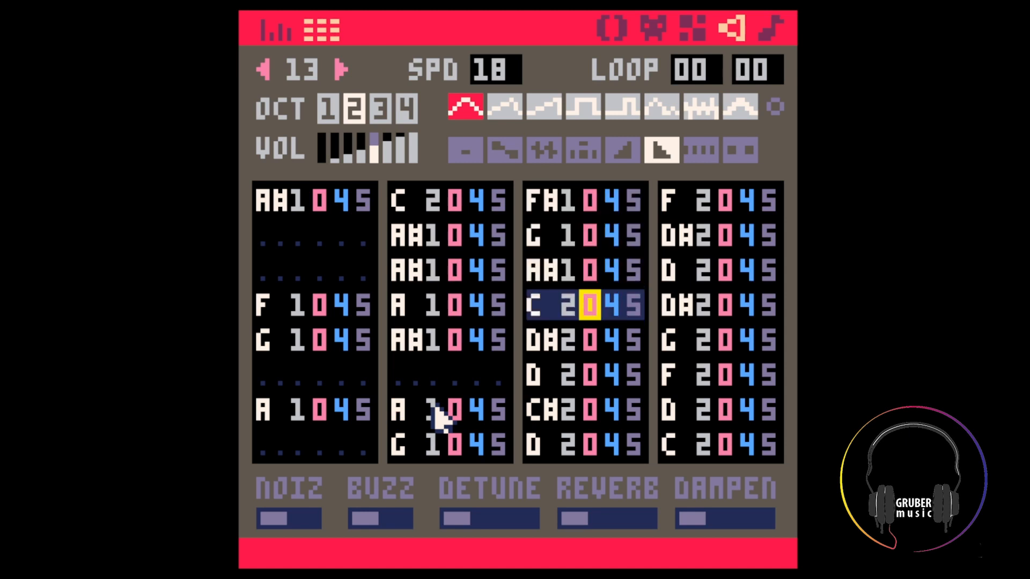
key("Delete")
key("Delete")
key("Delete")
key("Delete")
key("Delete")
key("Delete")
key("Delete")
key("Delete")
key("Delete")
key("Delete")
key("Delete")
key("Delete")
key("Delete")
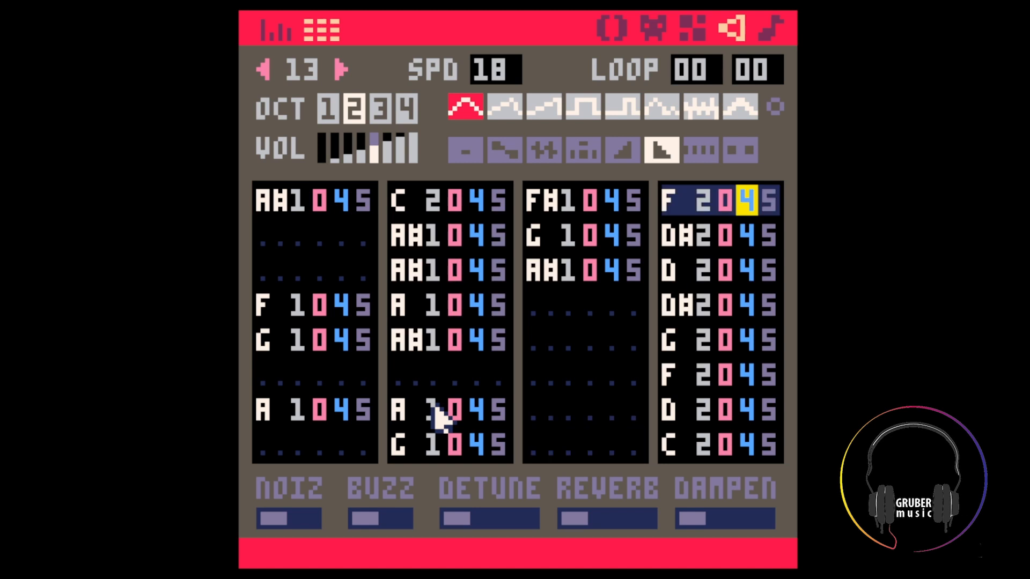
key("Down")
key("Right")
key("Right")
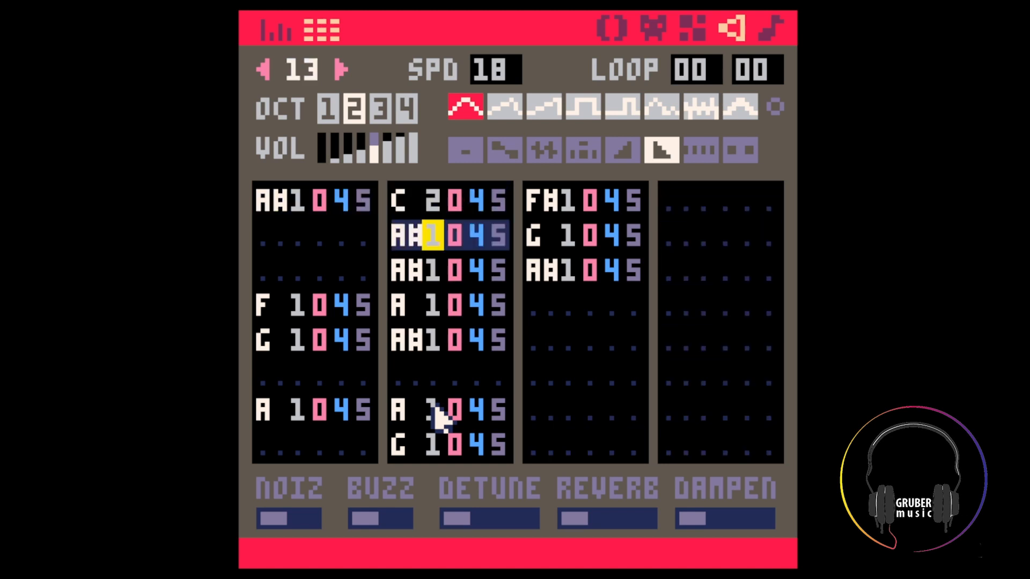
Enter A 1, G# 1, A 1, C 2 in the last four rows of SFX 13's third column
key("Down")
key("Right")
key("Right")
key("Right")
key("Right")
key("Down")
key("Down")
key("b")
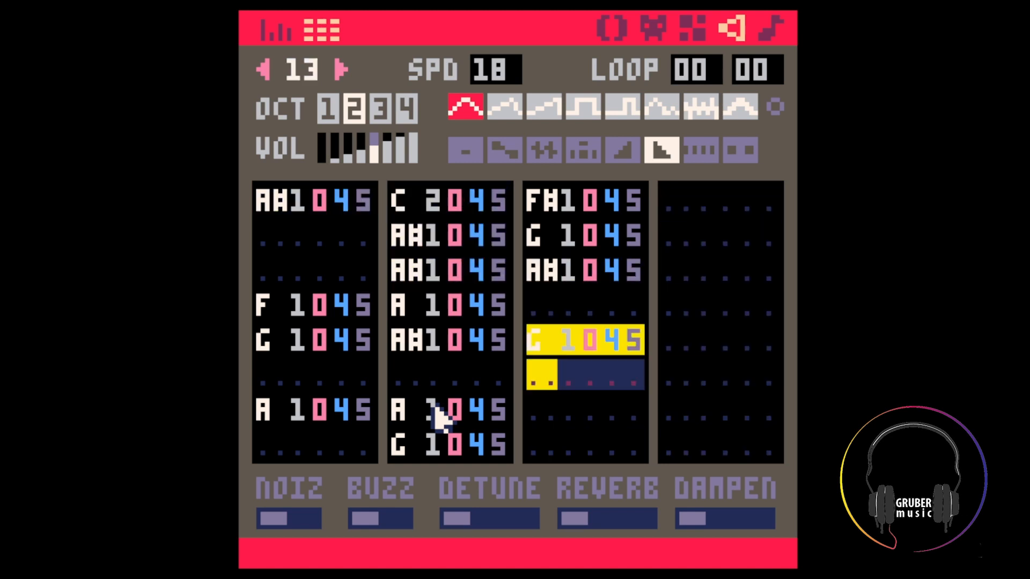
key("Up")
key("n")
key("h")
key("n")
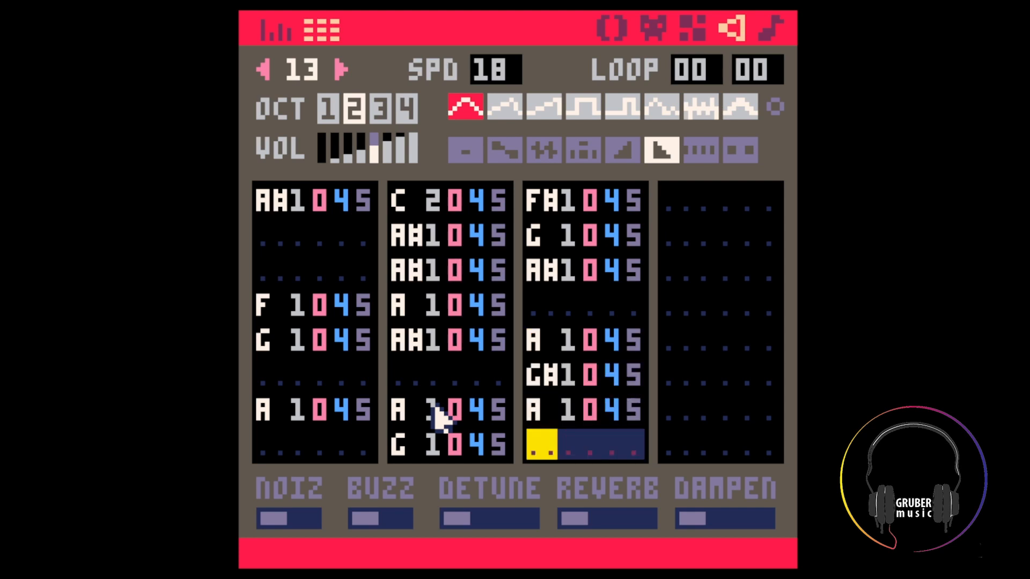
key("q")
key("Down")
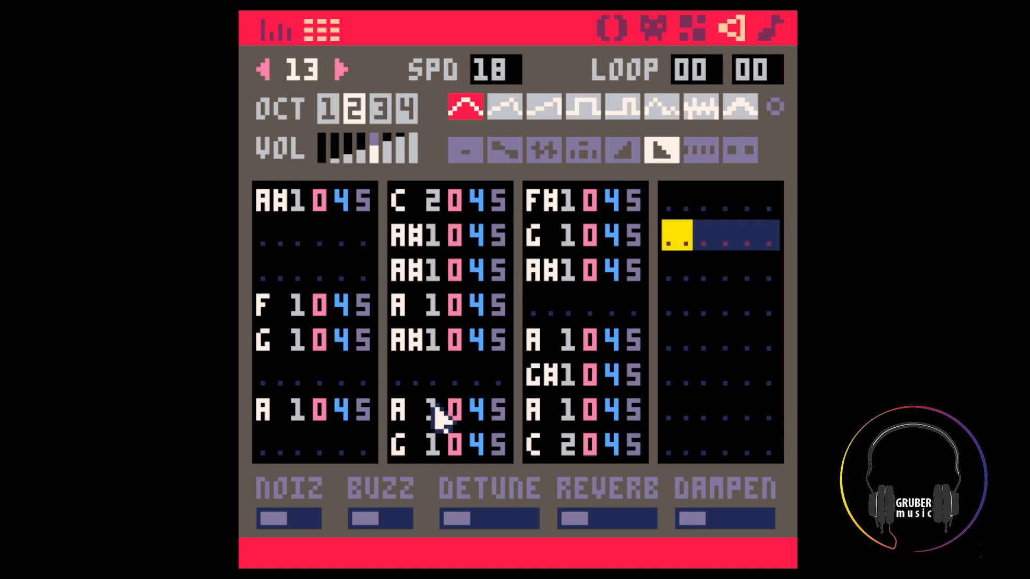
Enter A# 1, A 1, A# 1, D 2, a rest, C 2, C# 2 from the fourth column's second row and play SFX 13
key("j")
key("n")
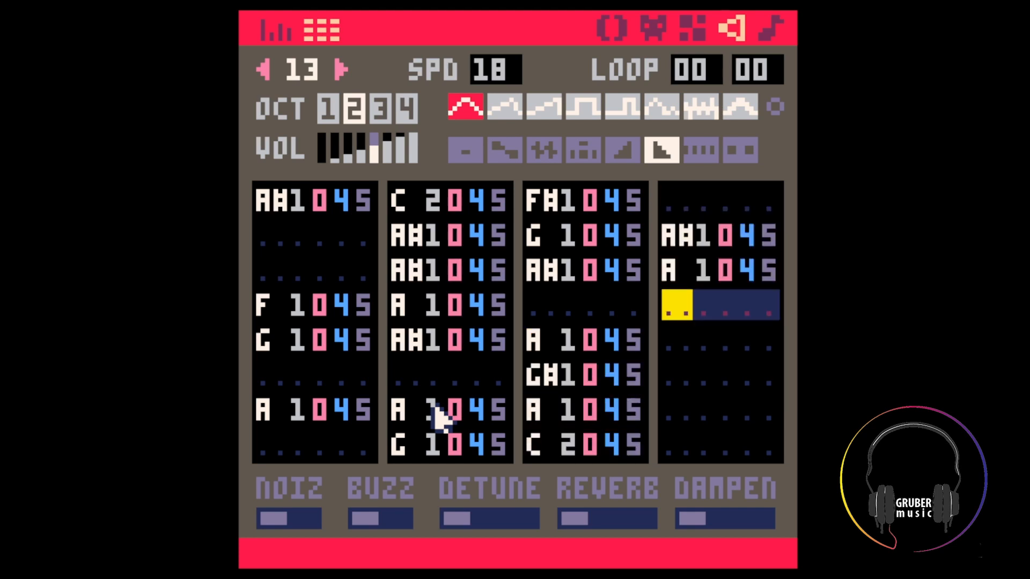
key("j")
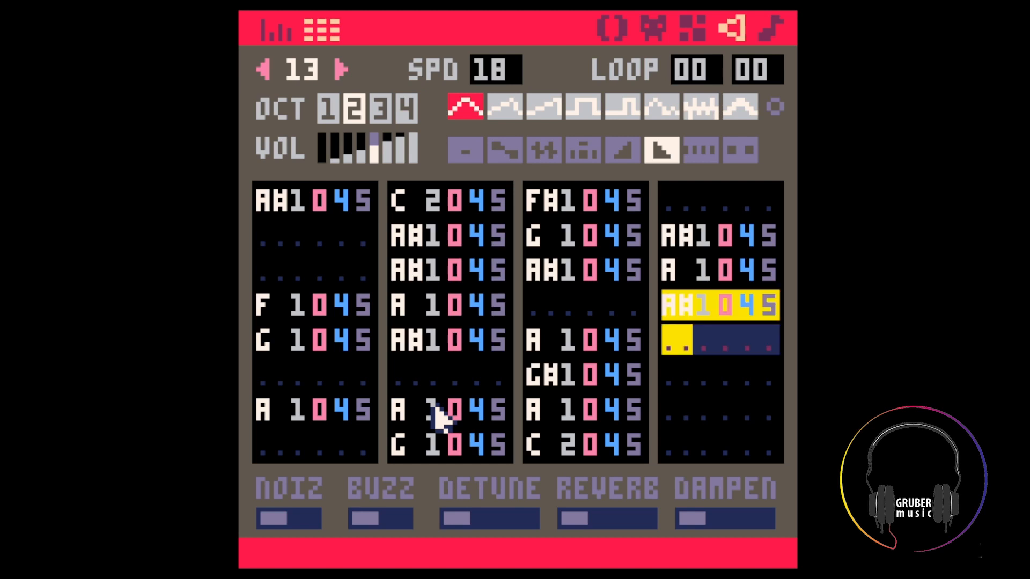
key("w")
key("Down")
key("q")
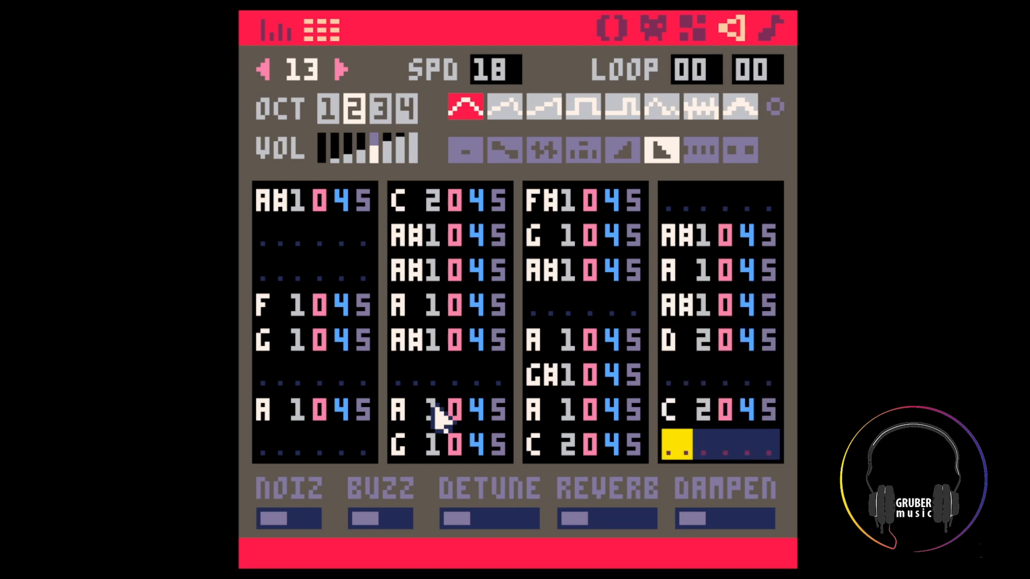
key("2")
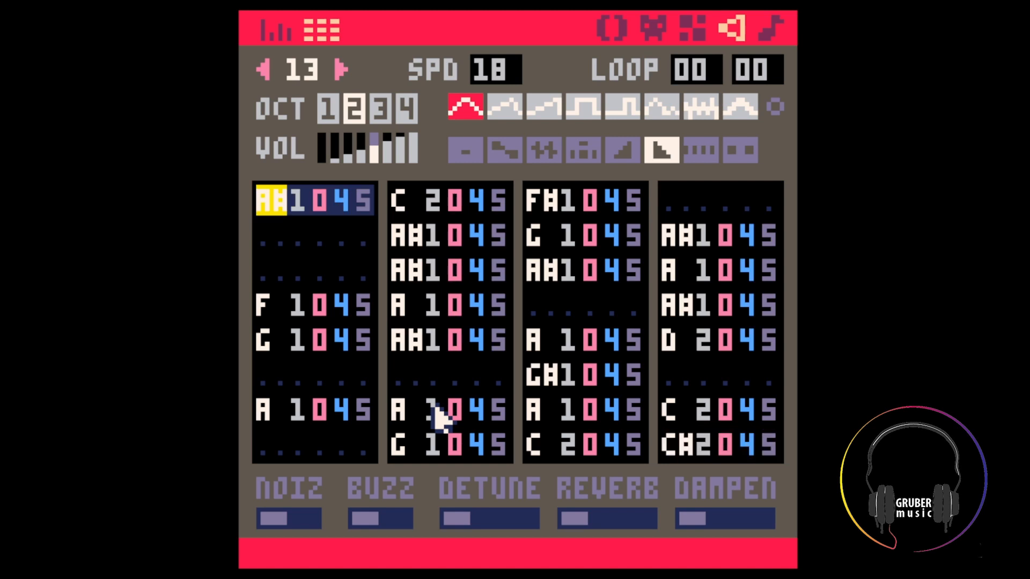
key("space")
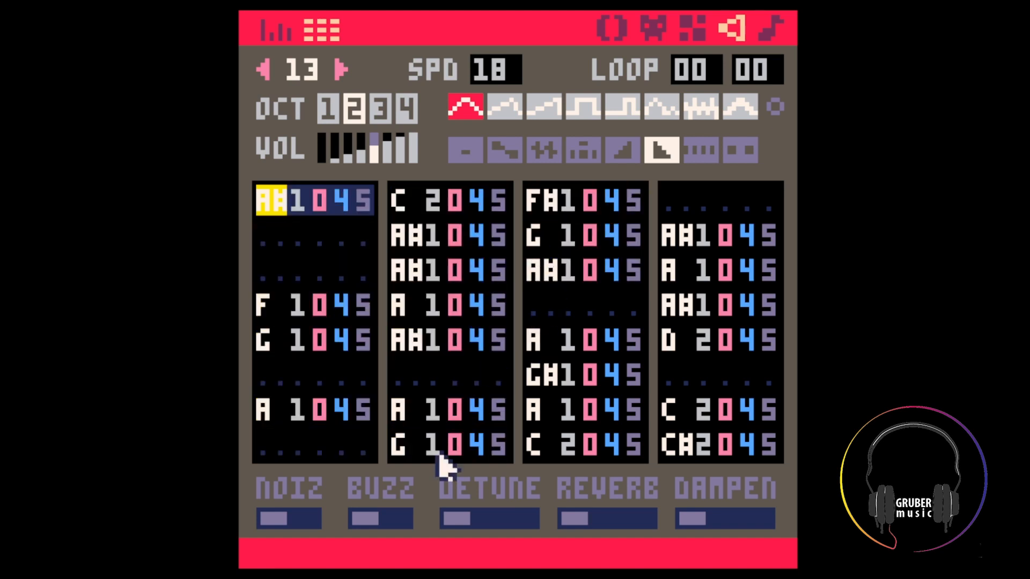
Clear the notes from the third column's fifth row through the end of the fourth column
left_click(404, 409)
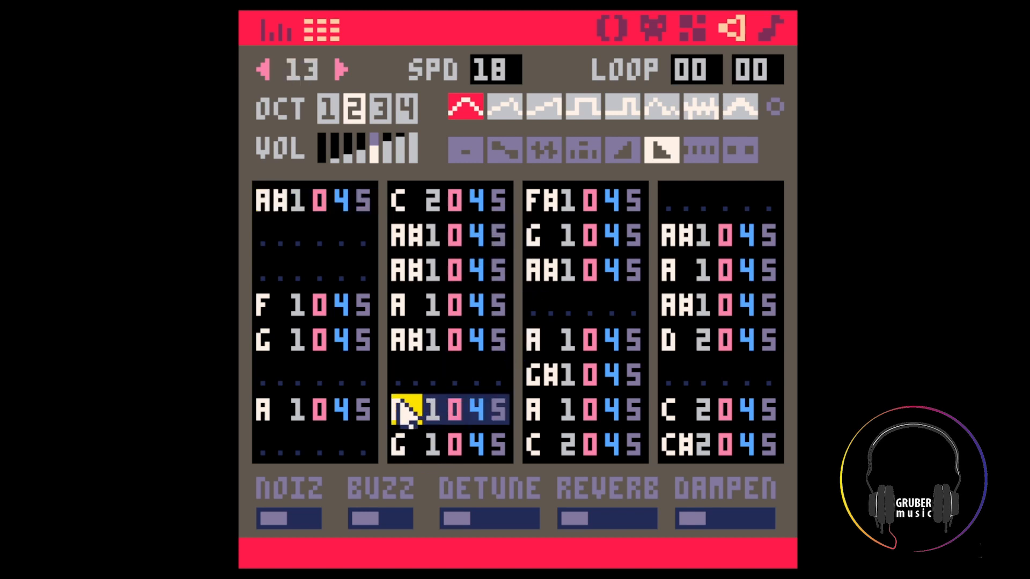
left_click(629, 349)
left_click(610, 336)
key("BackSpace")
key("BackSpace")
key("BackSpace")
key("BackSpace")
key("BackSpace")
key("BackSpace")
key("BackSpace")
key("BackSpace")
key("BackSpace")
key("BackSpace")
key("BackSpace")
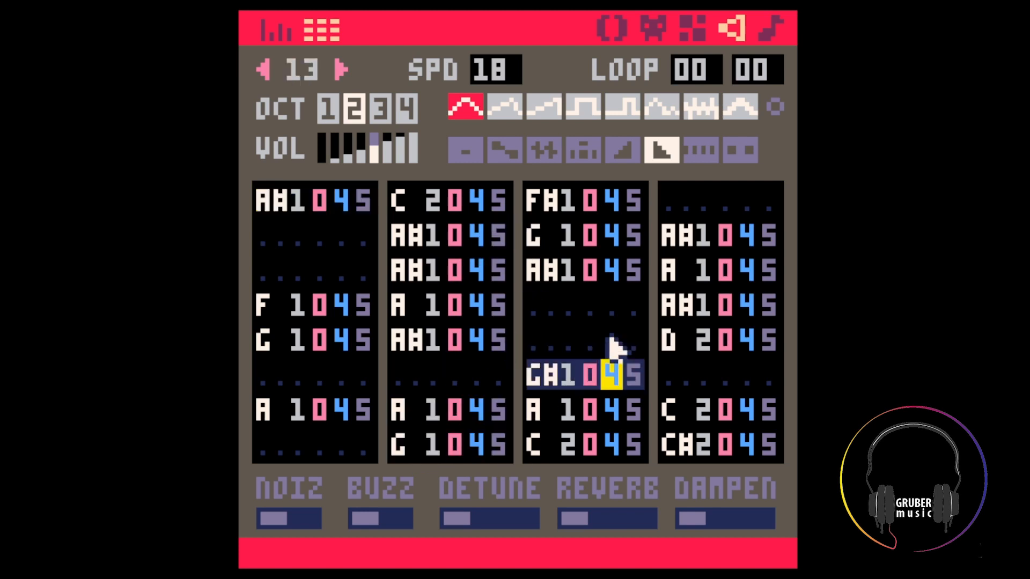
Play SFX 13 and set the third column's third and fourth rows to A 1 and A# 1
key("space")
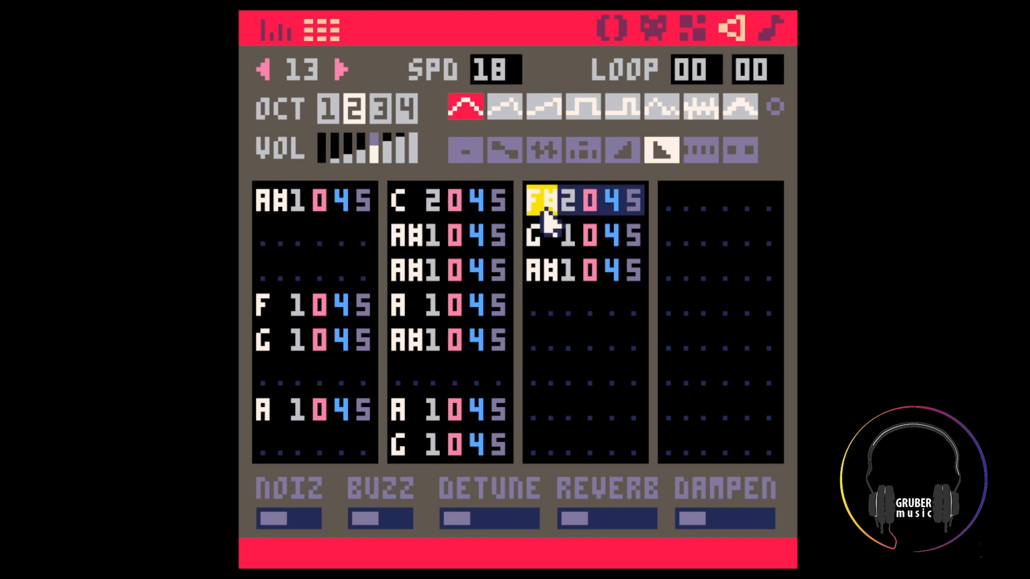
key("n")
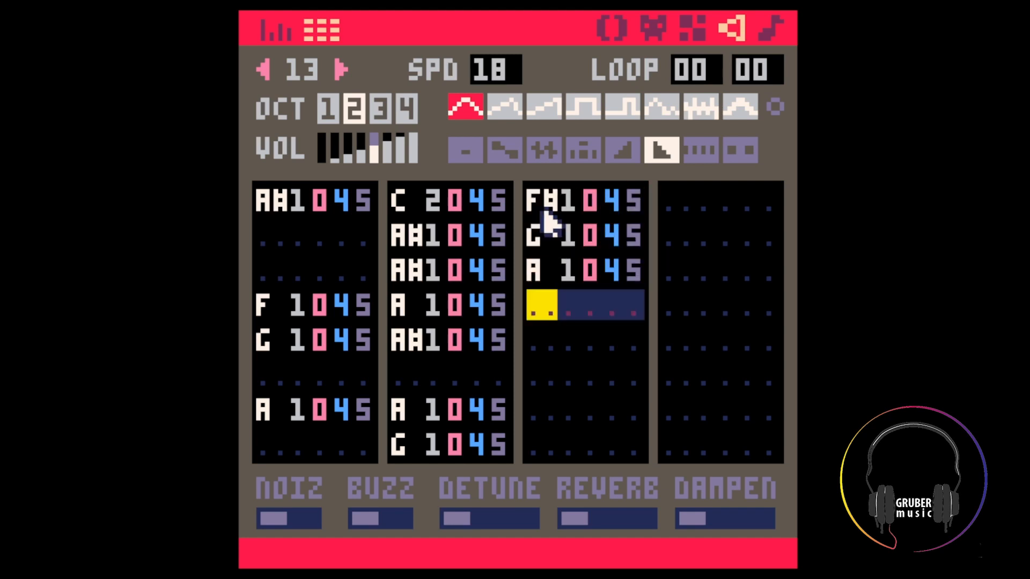
key("j")
Continue the melody after A# 1 with D 2, C 2, B 1, C 2, D# 2, D 2, C# 2, D 2, F 2
key("w")
key("q")
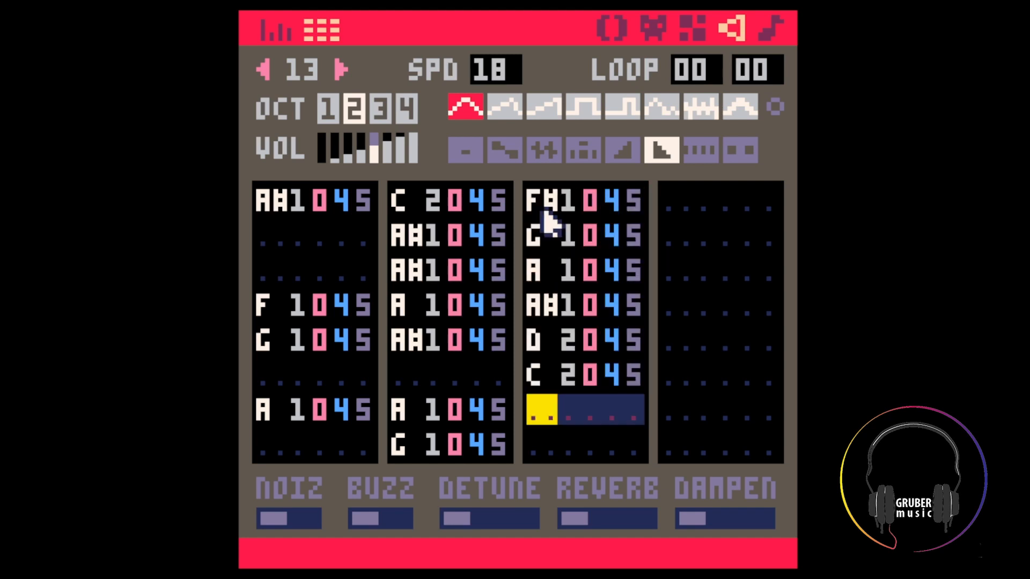
key("m")
key("q")
key("3")
key("w")
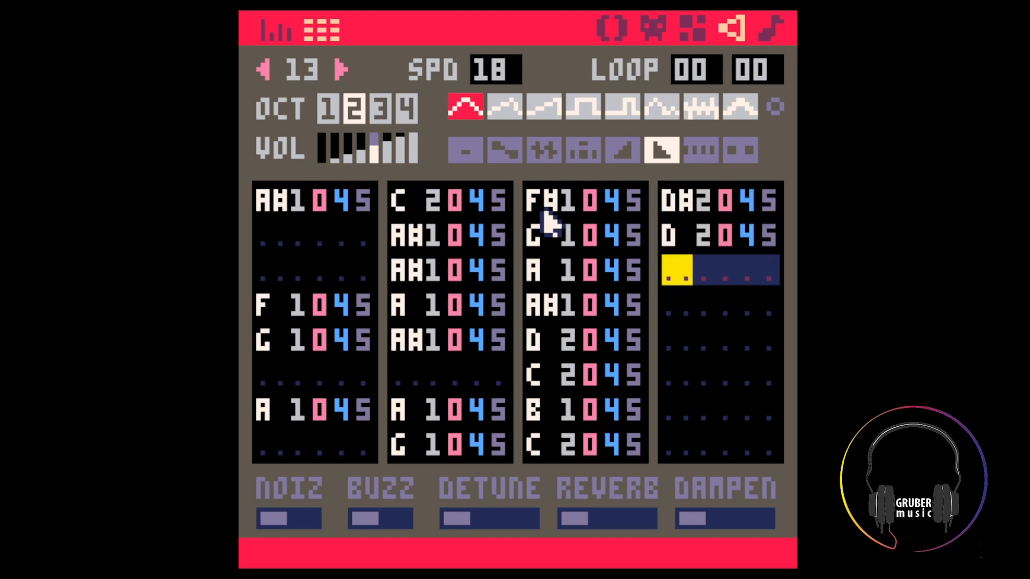
key("2")
key("w")
key("space")
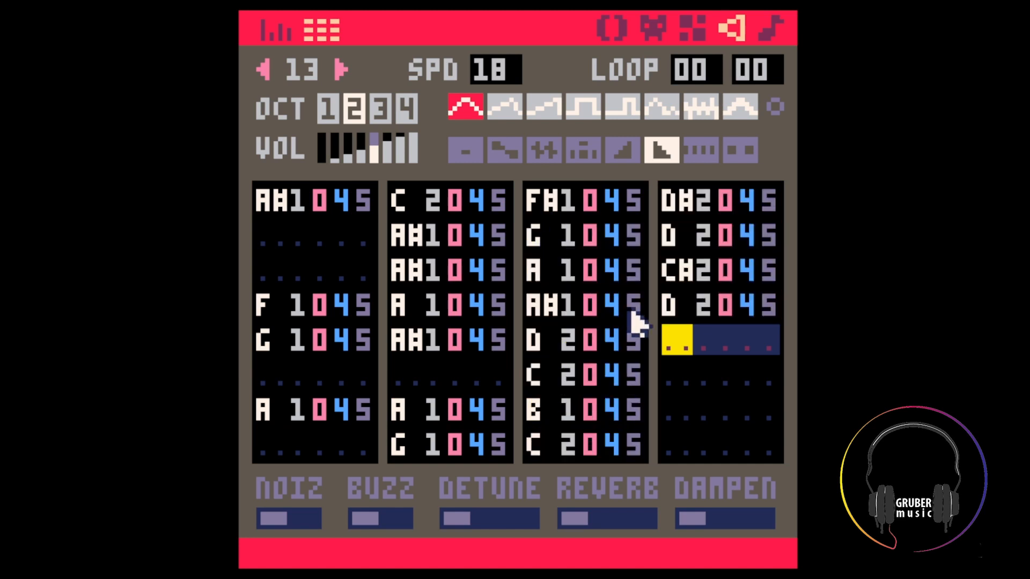
key("r")
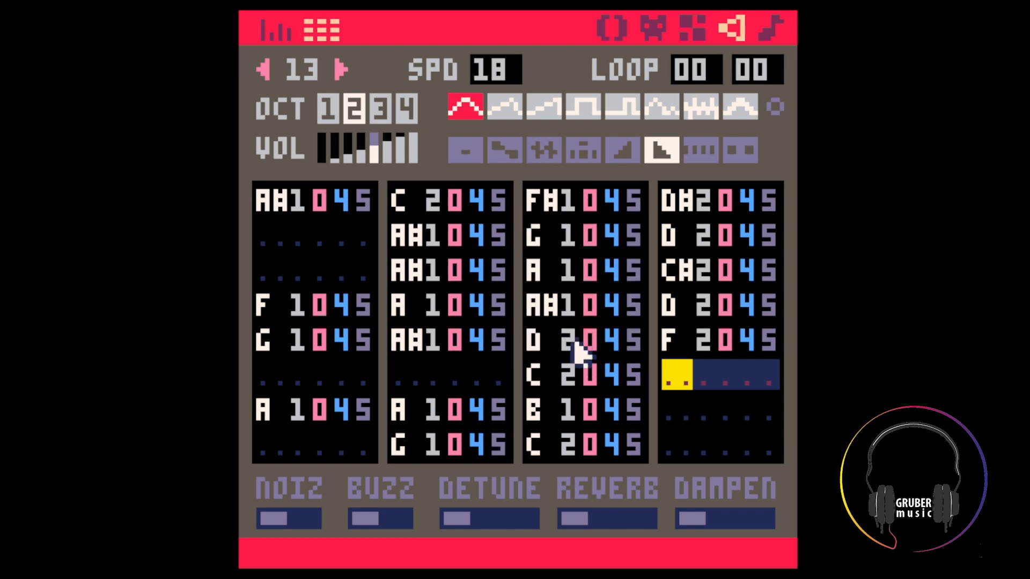
Play from the second column's A 1 note and clear the notes from the third column's fifth row onward
left_click(420, 410)
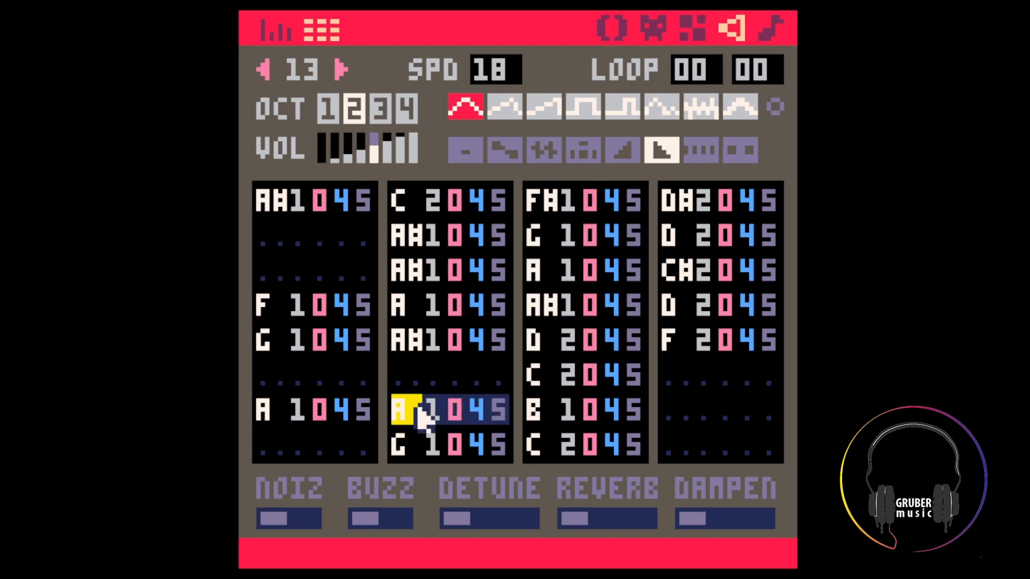
key("space")
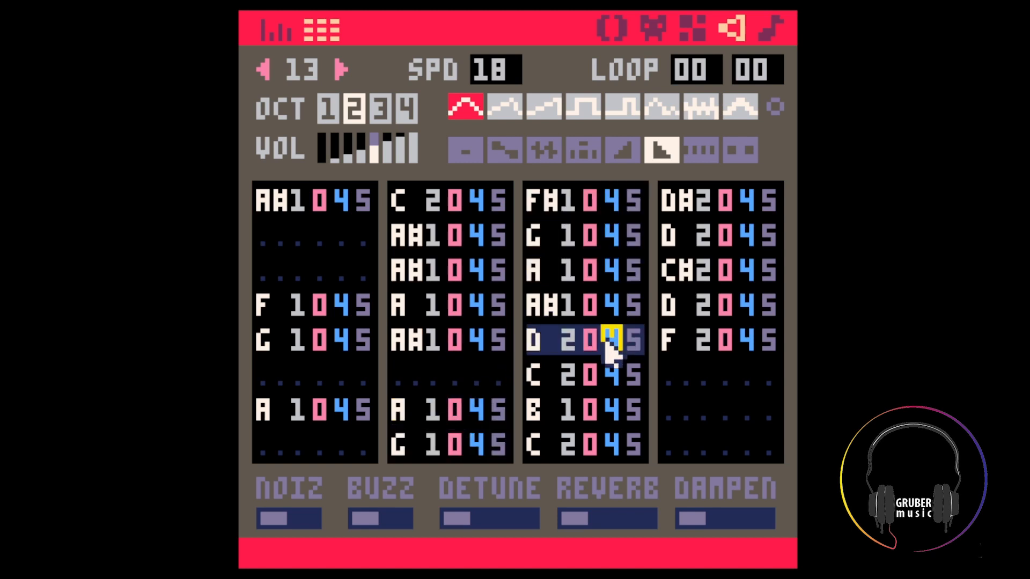
type("000000000")
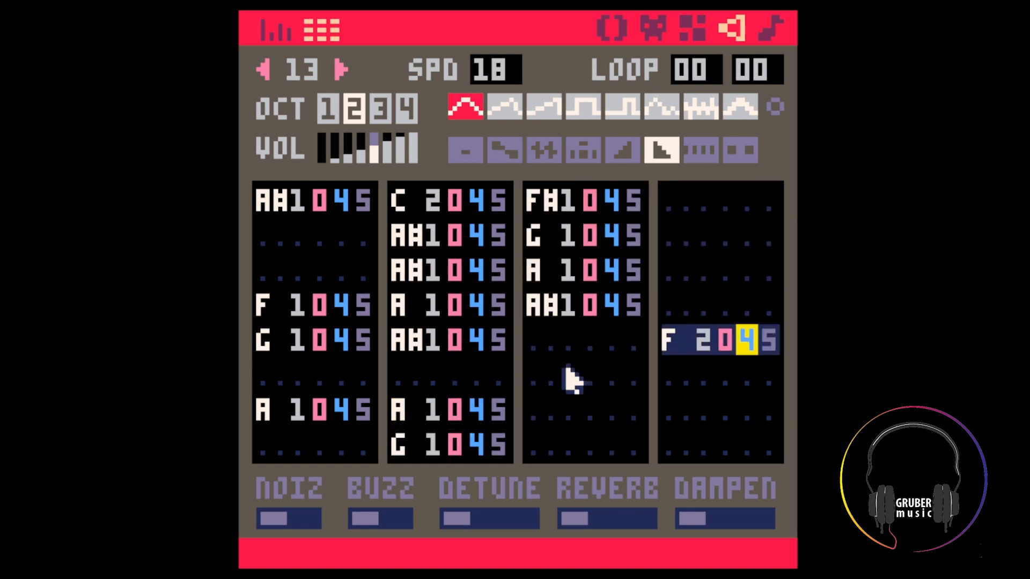
Enter D 2, C 2, B 1 in the last three rows of SFX 13's third column
left_click(535, 376)
key("x")
key("z")
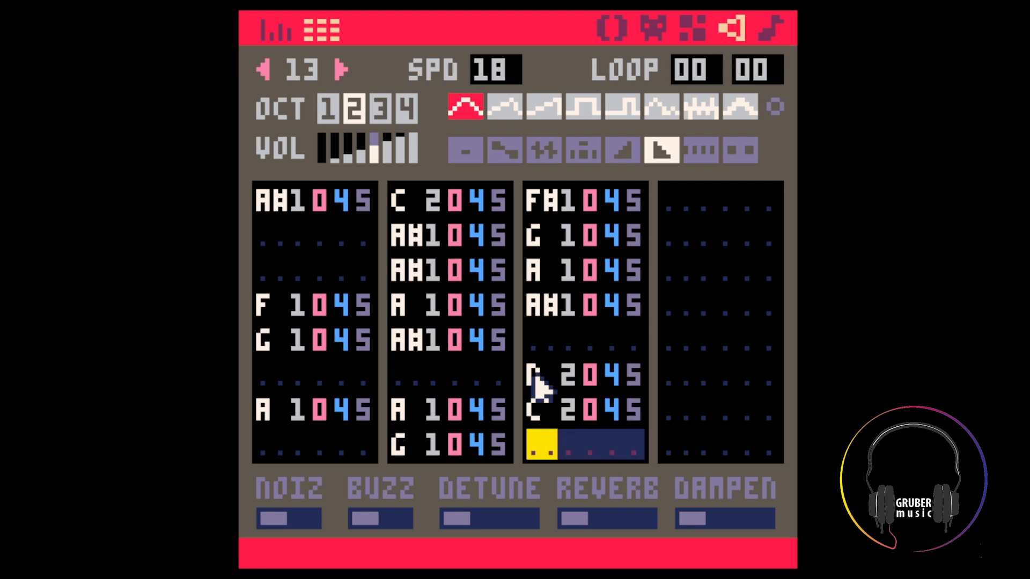
key("m")
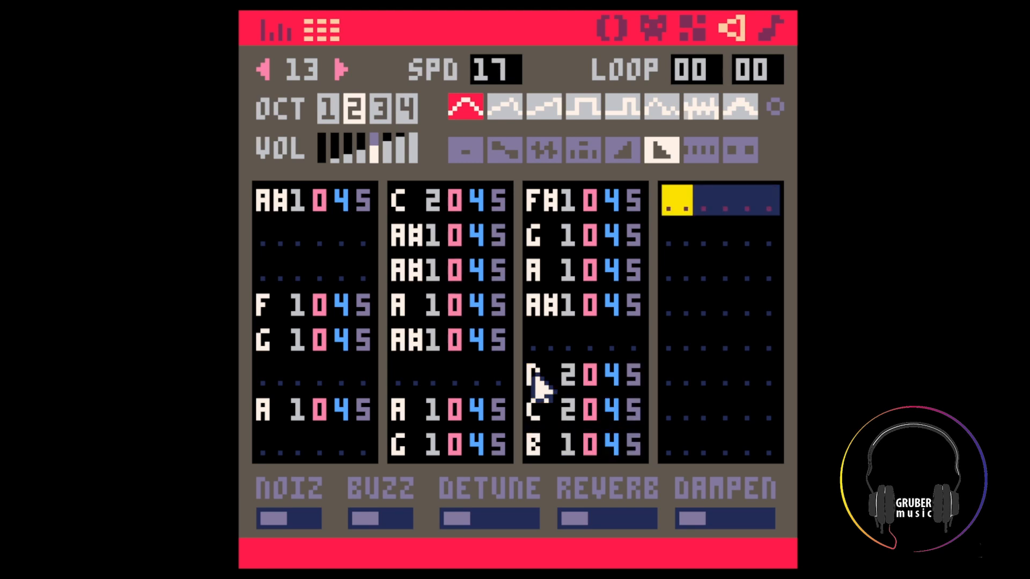
Start SFX 13's fourth column with C 2, D 2, D# 2, E 2, F 2 and play the melody
key("z")
key("x")
key("d")
key("c")
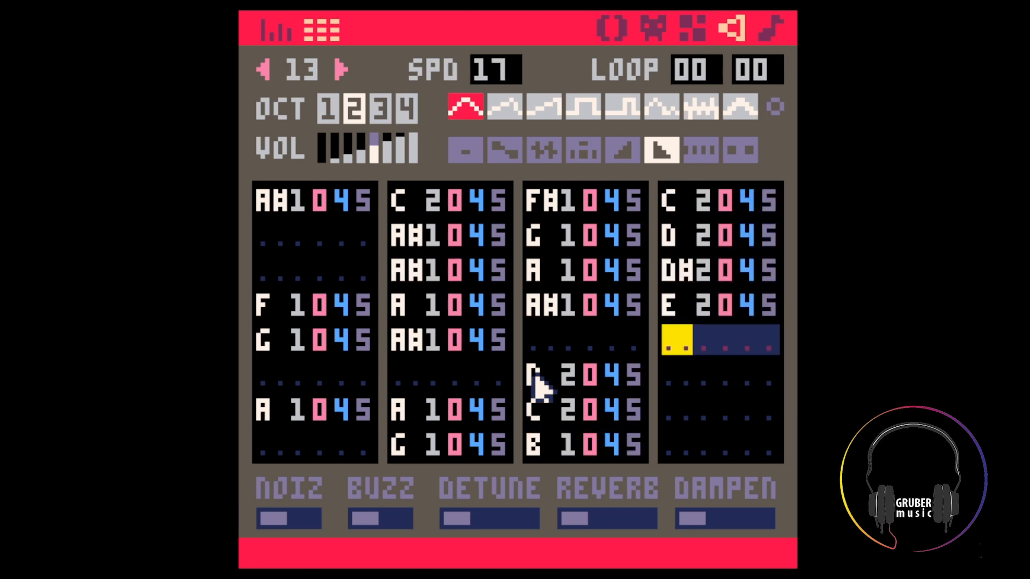
key("v")
key("space")
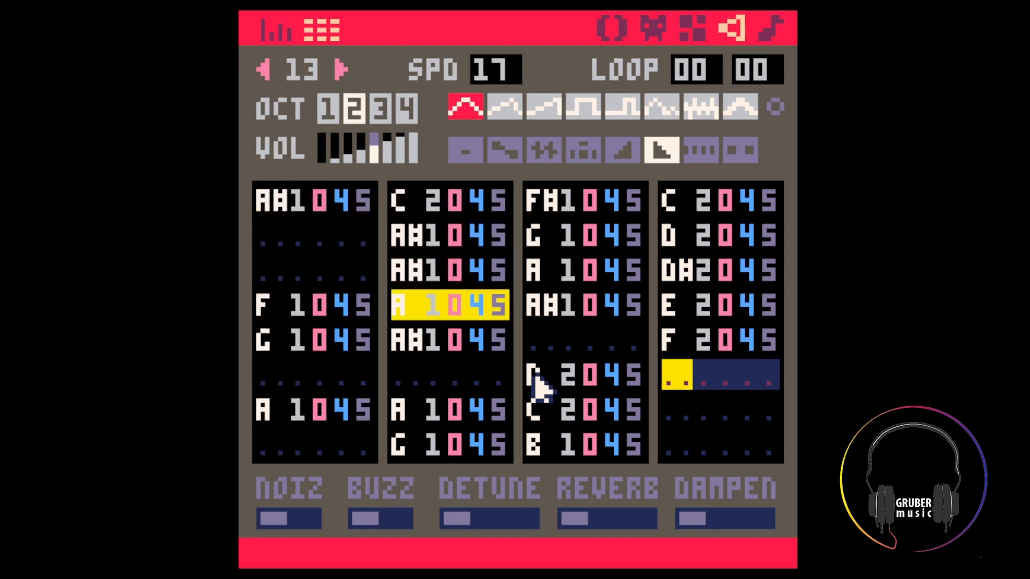
Set the speed to 18 and enter A 1, G 1, F# 1, G 1, D 1, F 1 from the third column's fifth row
left_click(483, 75)
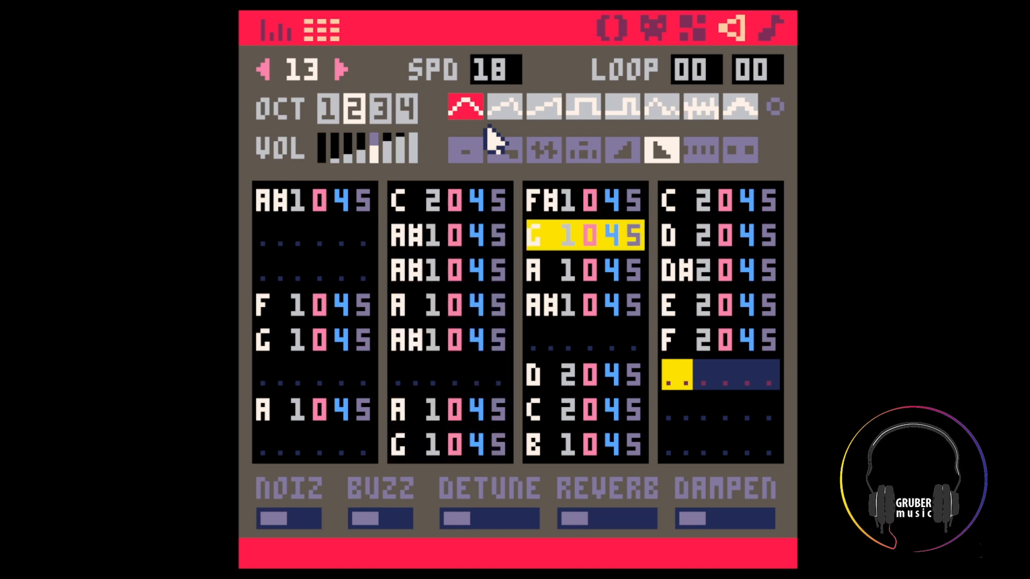
left_click(546, 348)
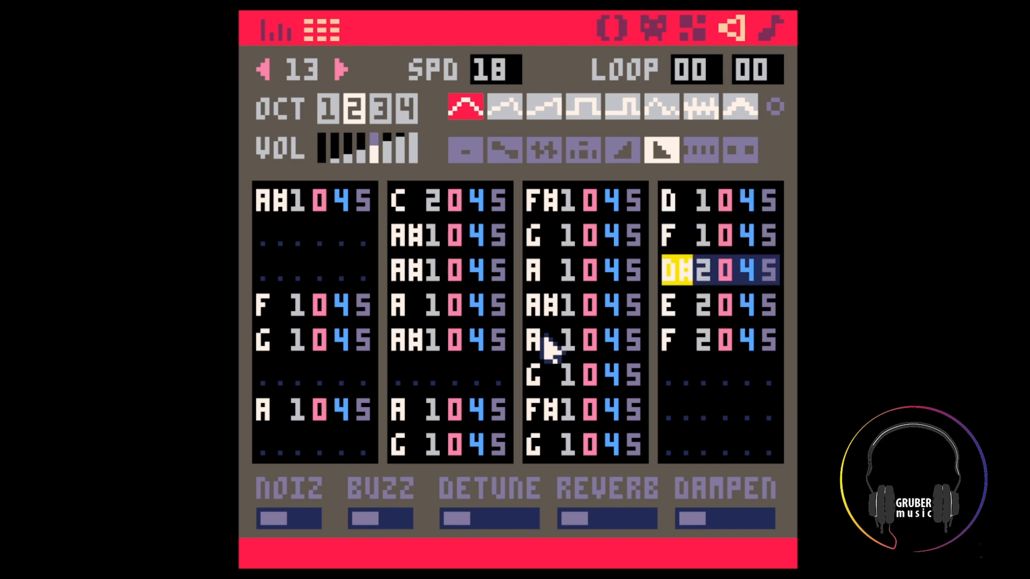
Enter D# 1, D# 1, D 1, G 1, F 1, F 1 in the last six rows of SFX 13's fourth column
key("d")
key("x")
key("b")
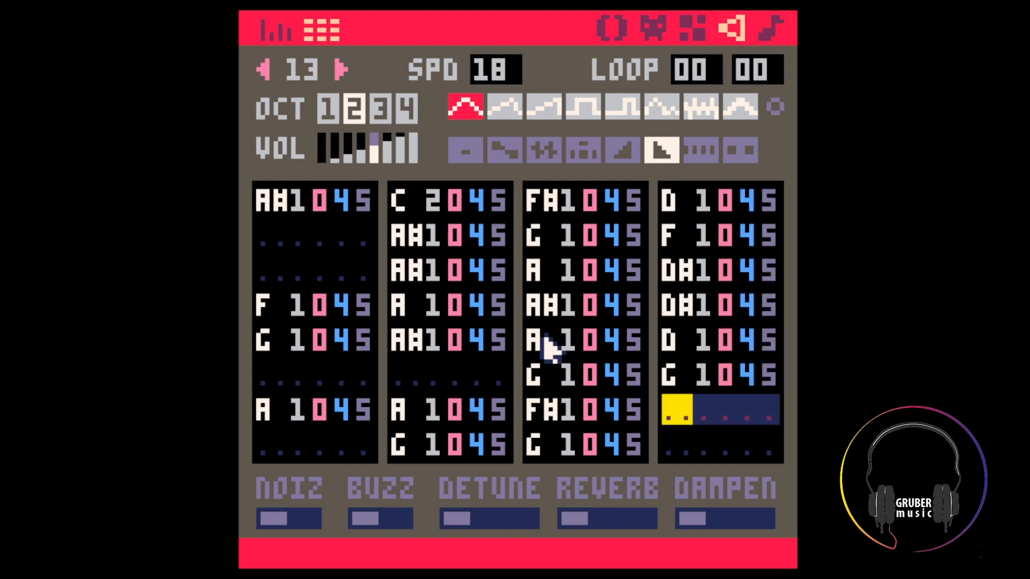
key("v")
key("v")
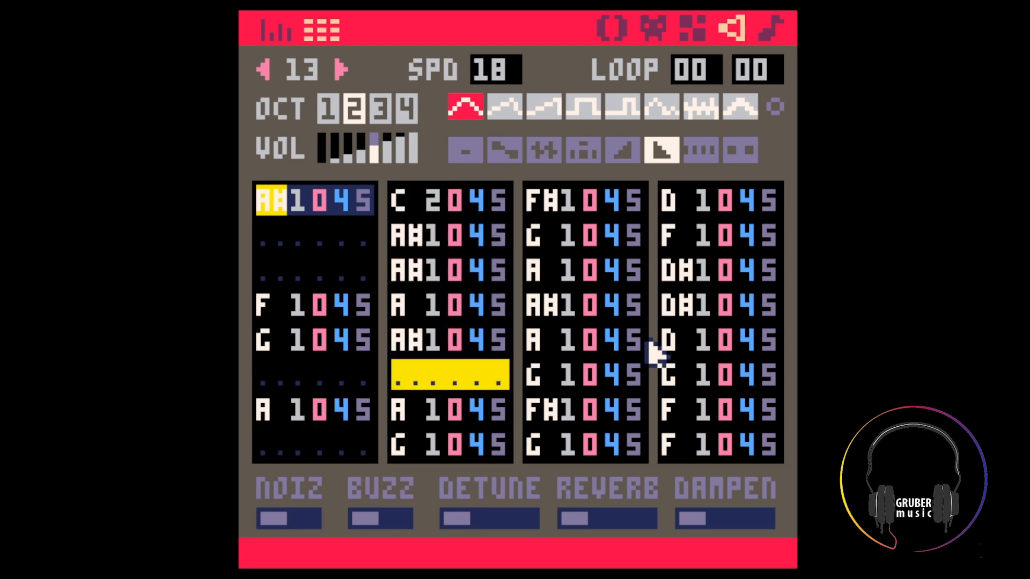
Play SFX 13, clear the A 1 note in the third column's fifth row, and replay the melody
key("space")
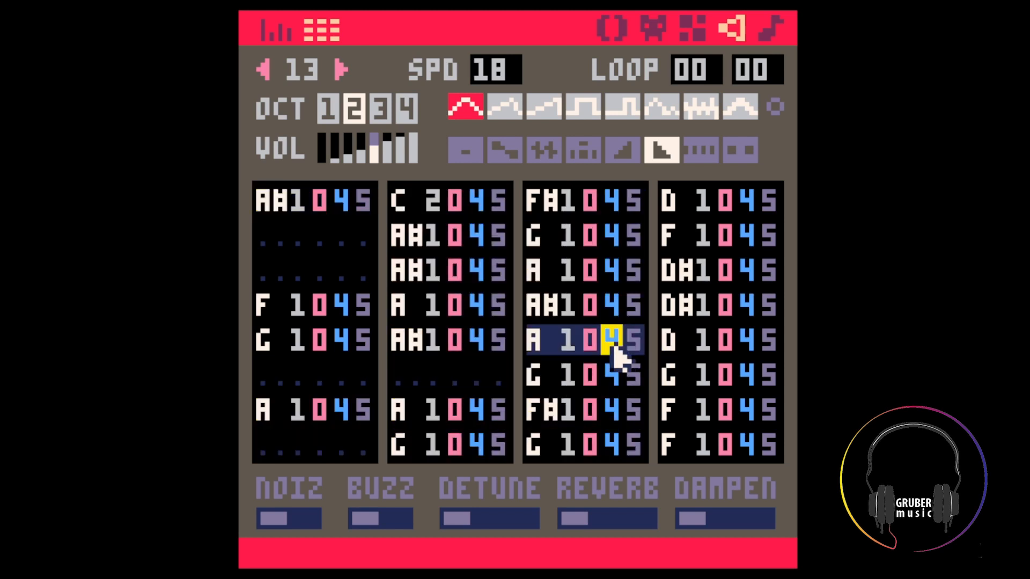
key("BackSpace")
left_click_drag(548, 339, 661, 337)
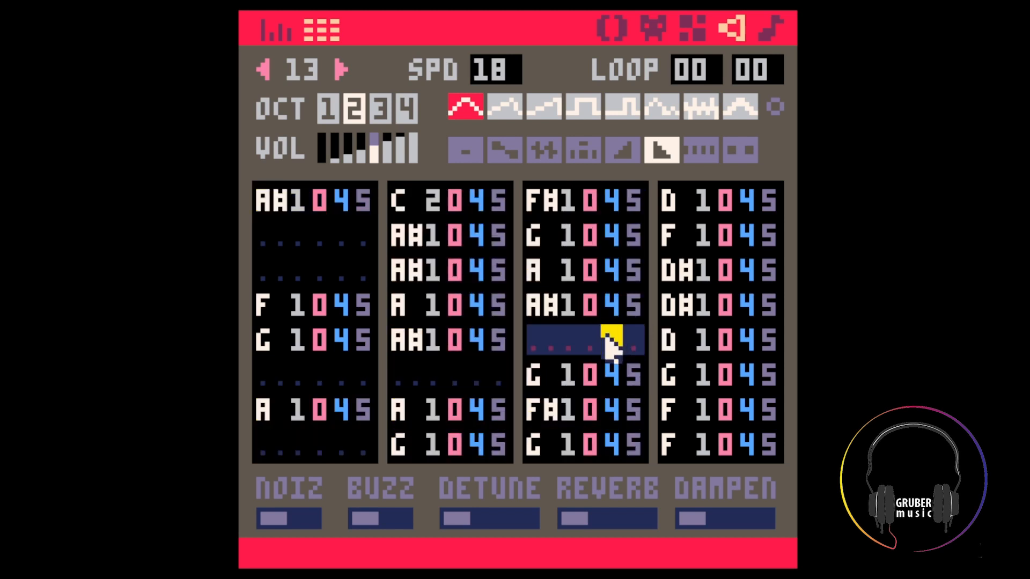
key("space")
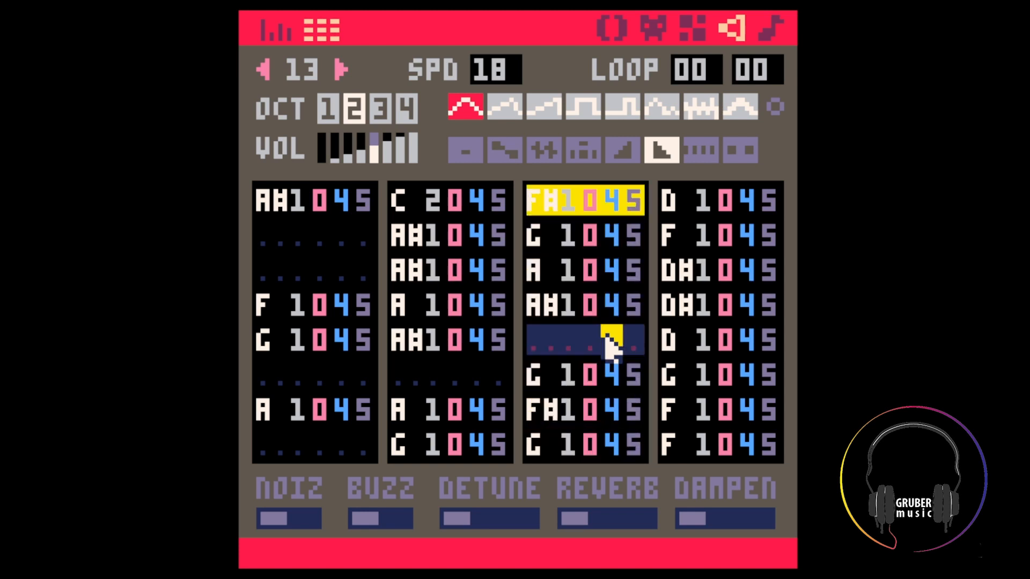
Enter A1, G#1, G1 from the third column's sixth row and F#1, D1, E1, F#1, D2, C2, A#1, A1 down the fourth, and play SFX 13
left_click(543, 376)
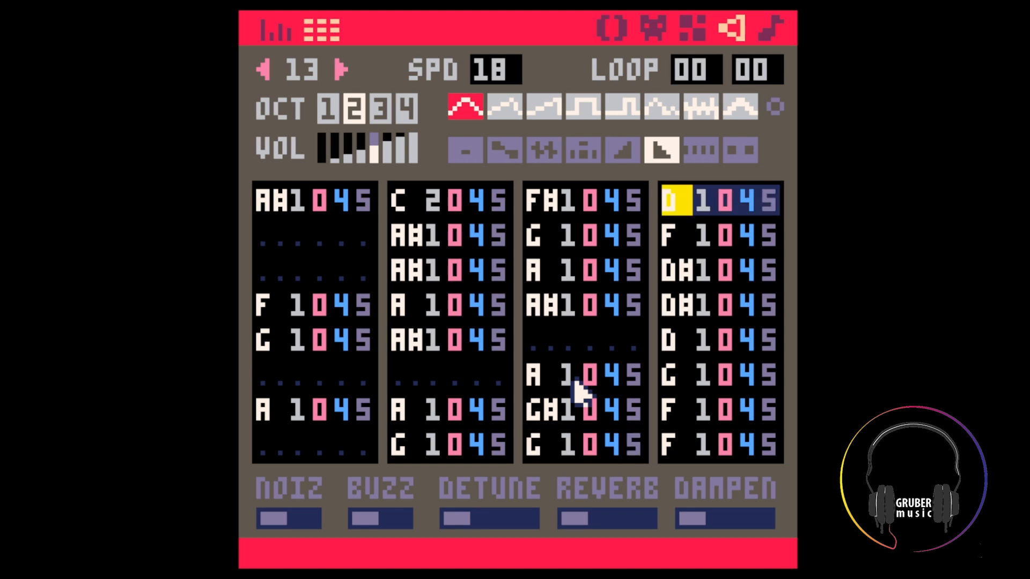
key("c")
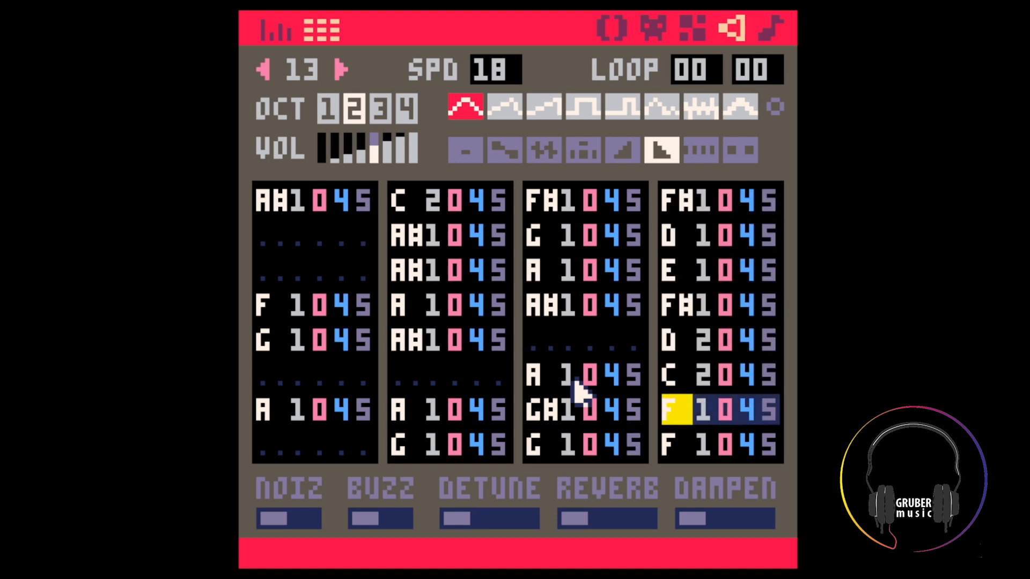
key("space")
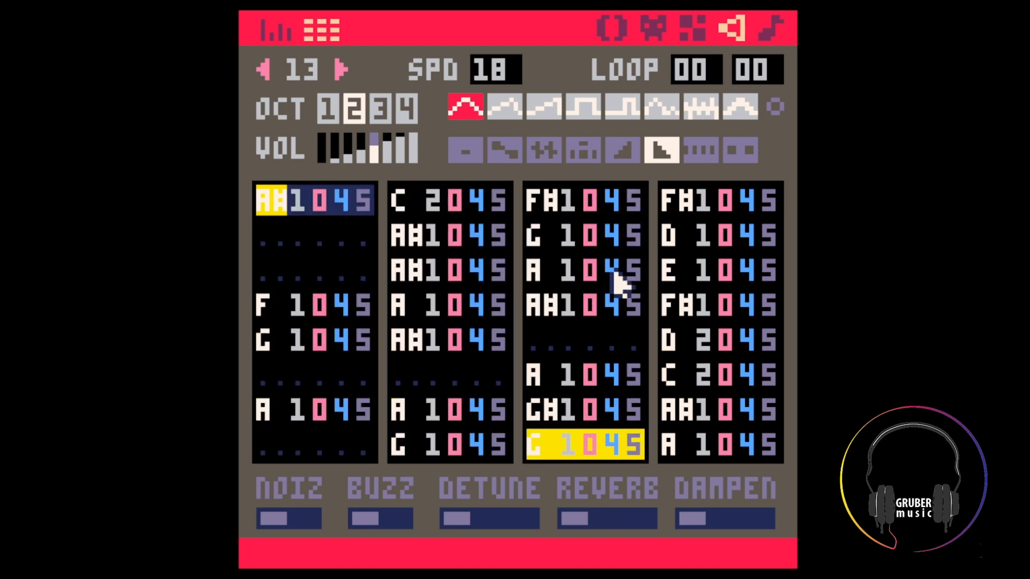
Replay the melody and clear the D 2 note in the fourth column's fifth row
key("space")
left_click(743, 338)
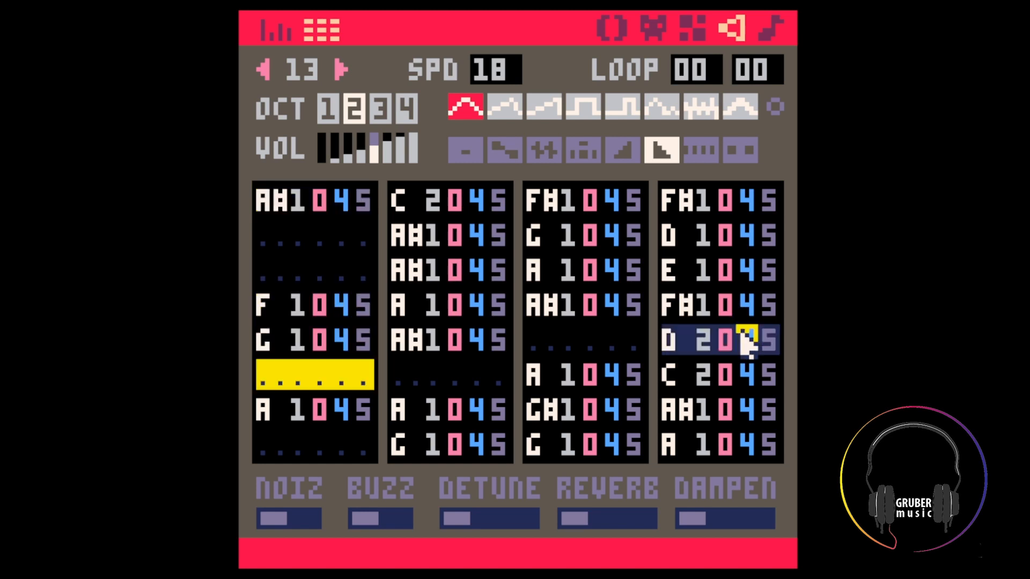
key("BackSpace")
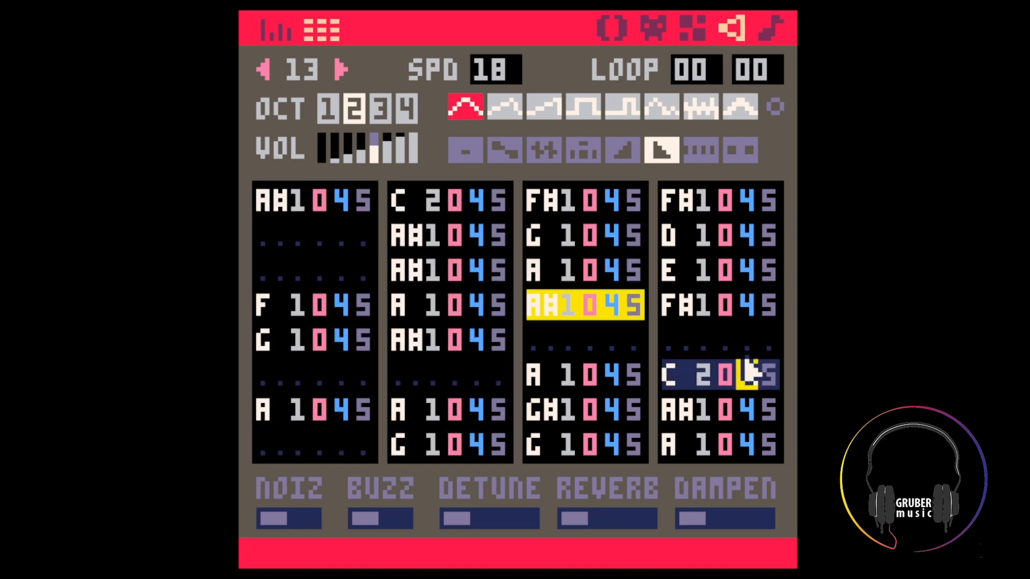
Replace the last three notes of SFX 13's third column with A# 1, A 1, G 1 and play the melody
left_click(536, 374)
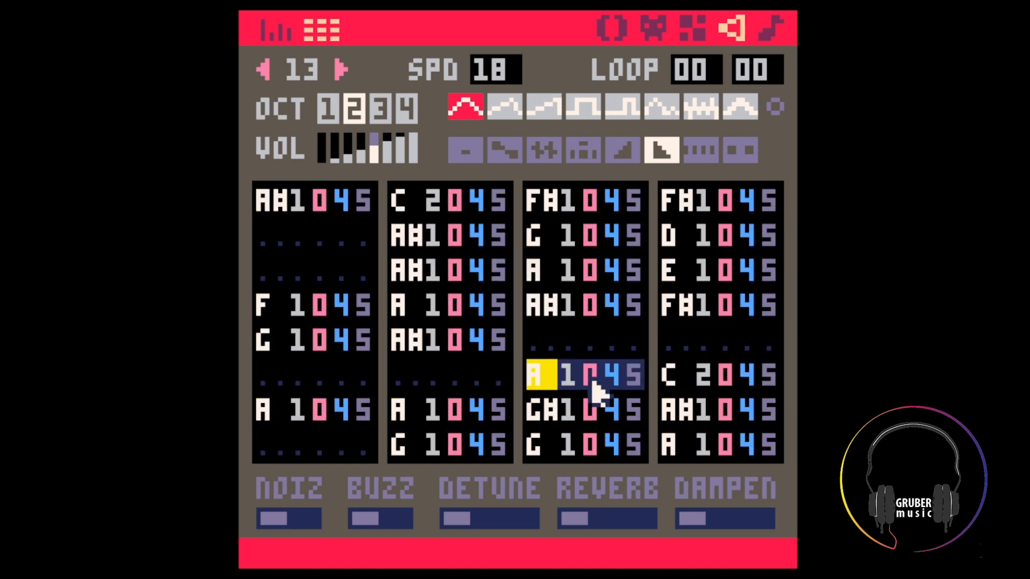
key("j")
key("n")
key("b")
key("space")
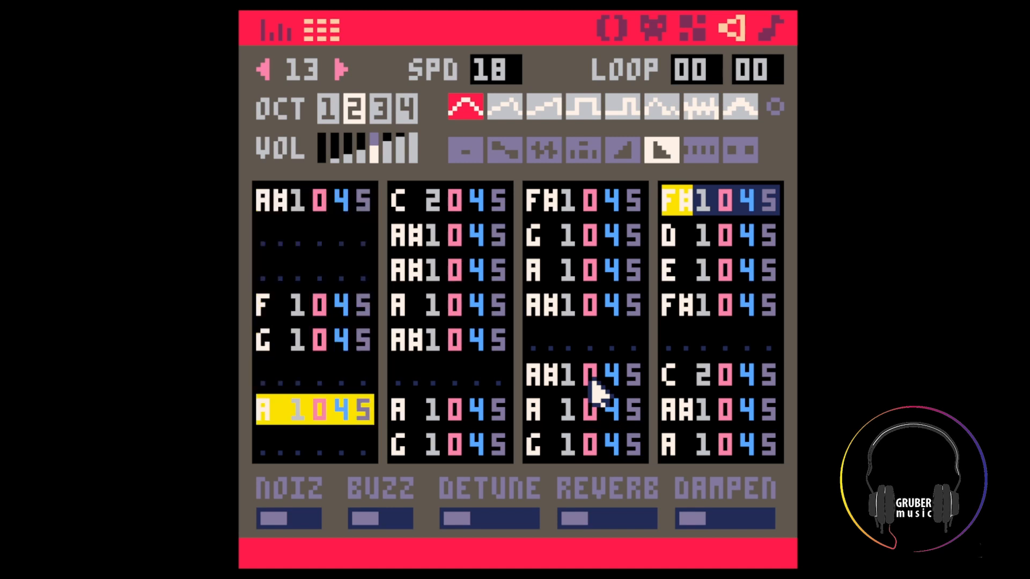
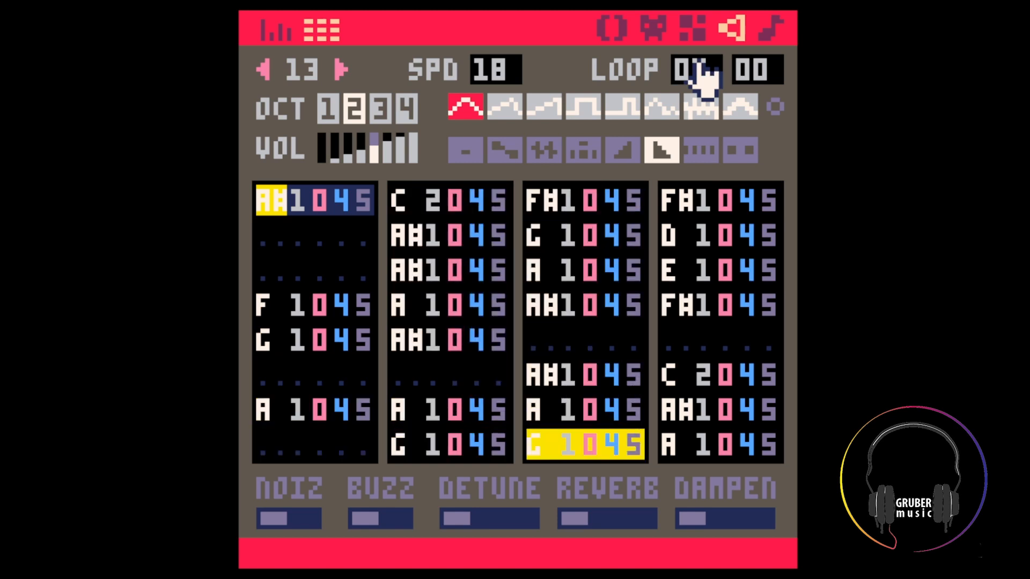
Play pattern 04 to hear SFX 13 with the drums, and check the notes of SFX 14
left_click(771, 32)
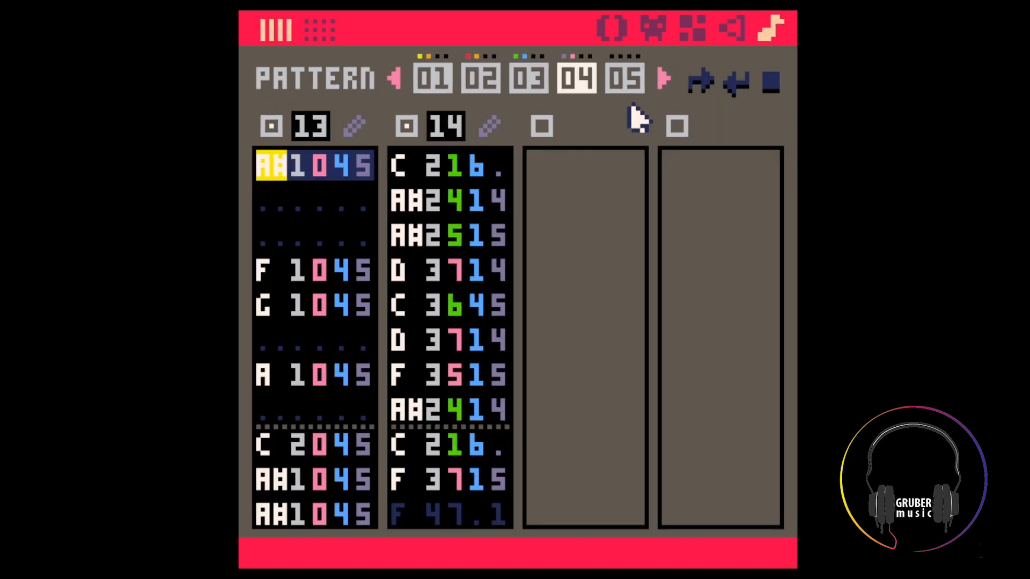
left_click(455, 202)
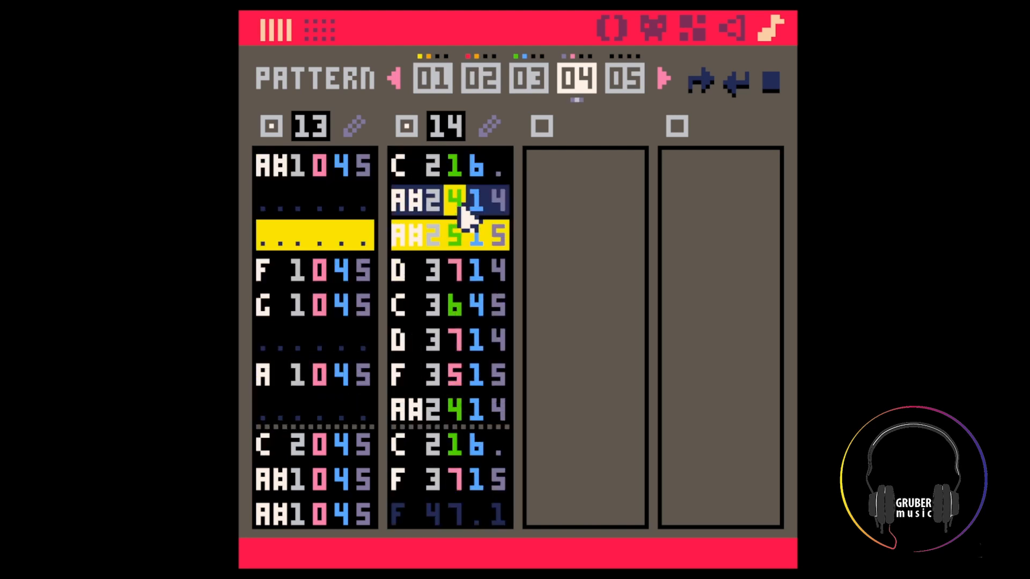
left_click(735, 24)
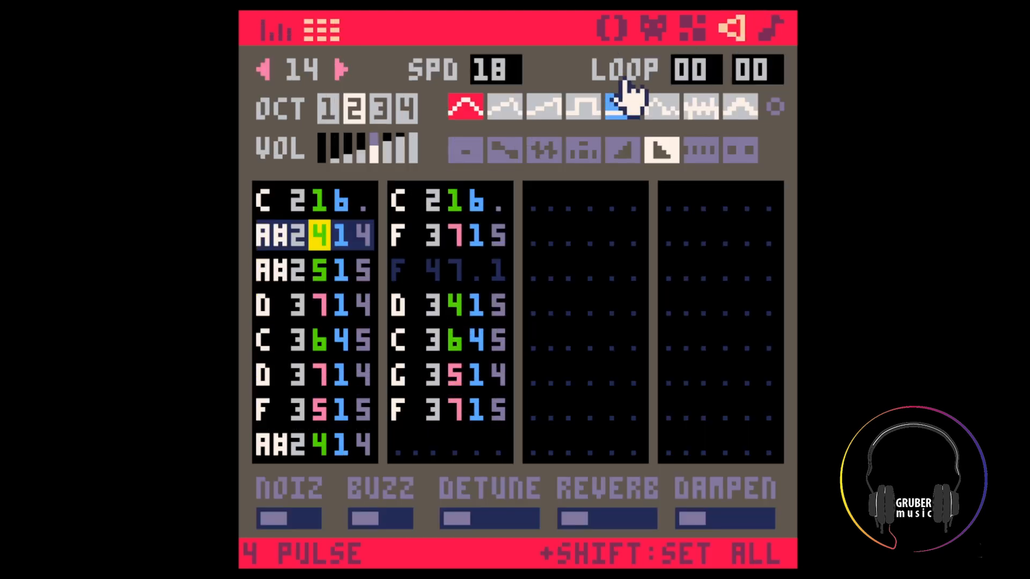
left_click(768, 32)
Switch SFX 13 to custom instrument SFX 0 and enter A# 1 in the first column's second row
left_click(289, 194)
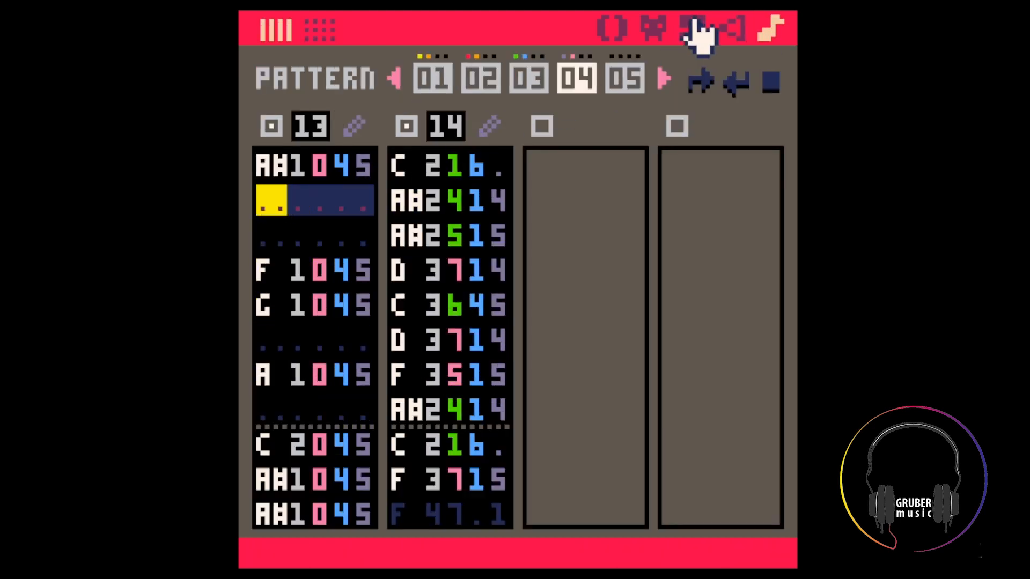
left_click(735, 28)
left_click(778, 106)
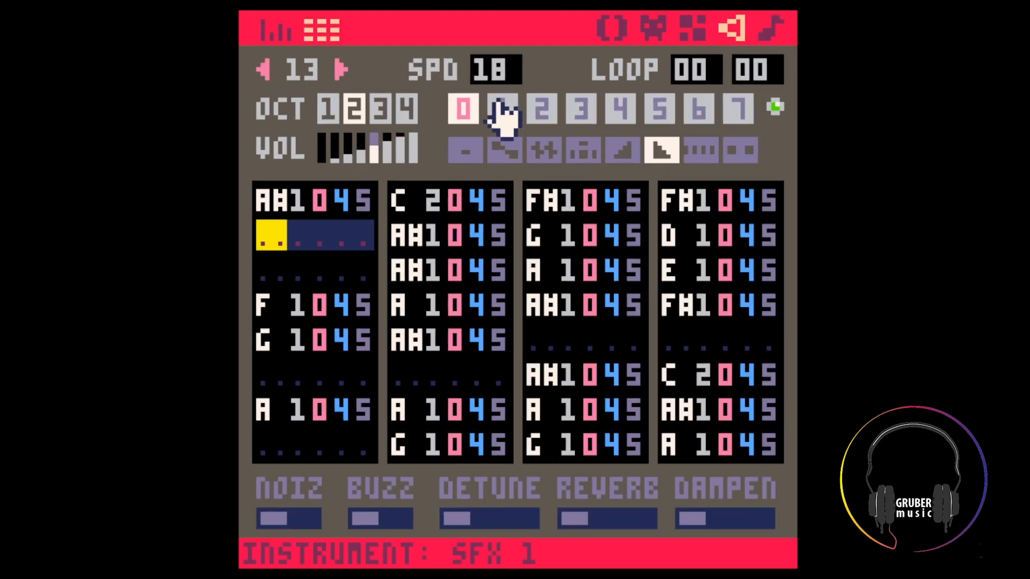
left_click(472, 106)
key("b")
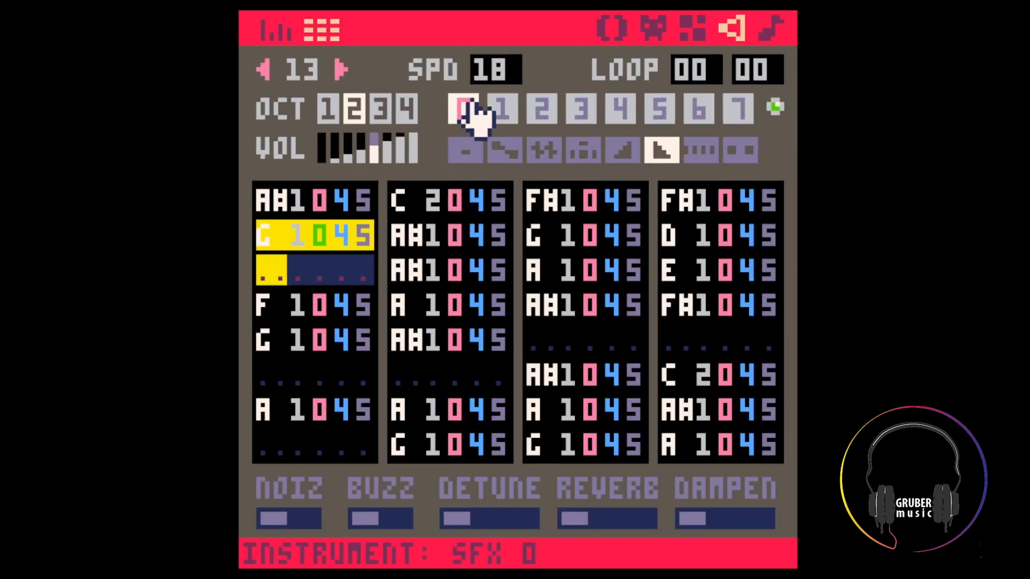
left_click(274, 245)
key("j")
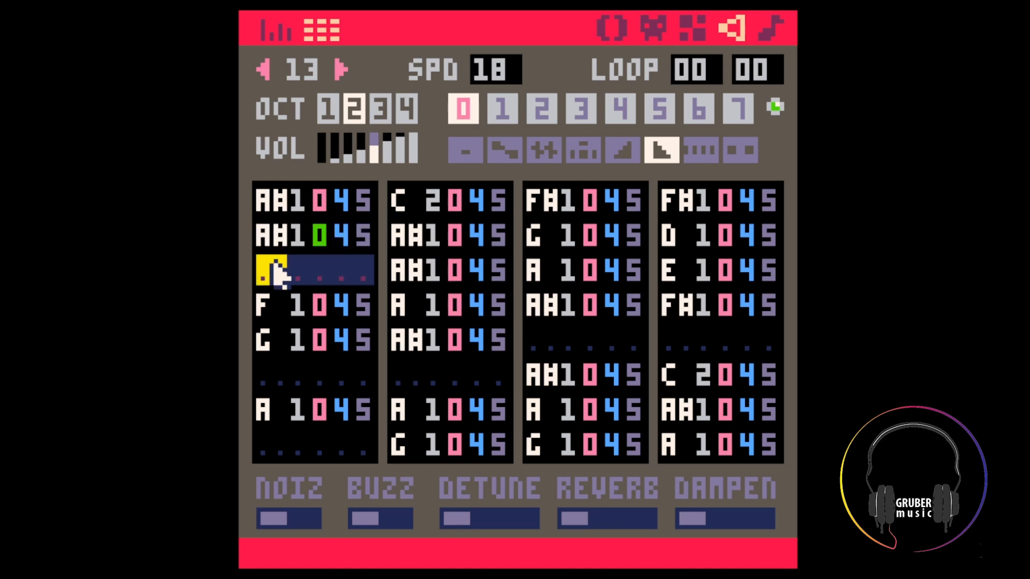
Fill the first column's third row with an A# 0 note using custom instrument 0
left_click(368, 245)
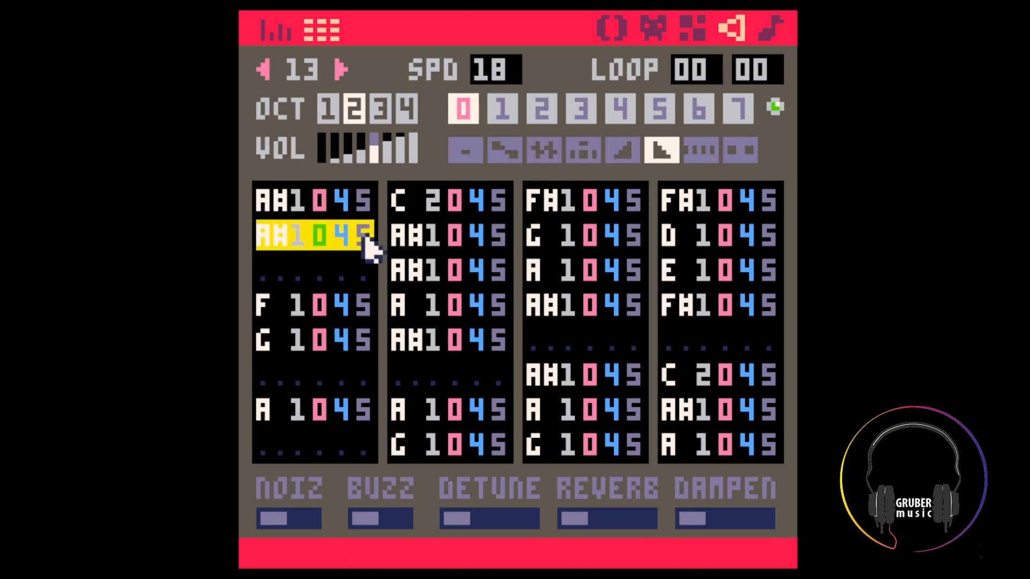
left_click(273, 279)
key("ctrl+v")
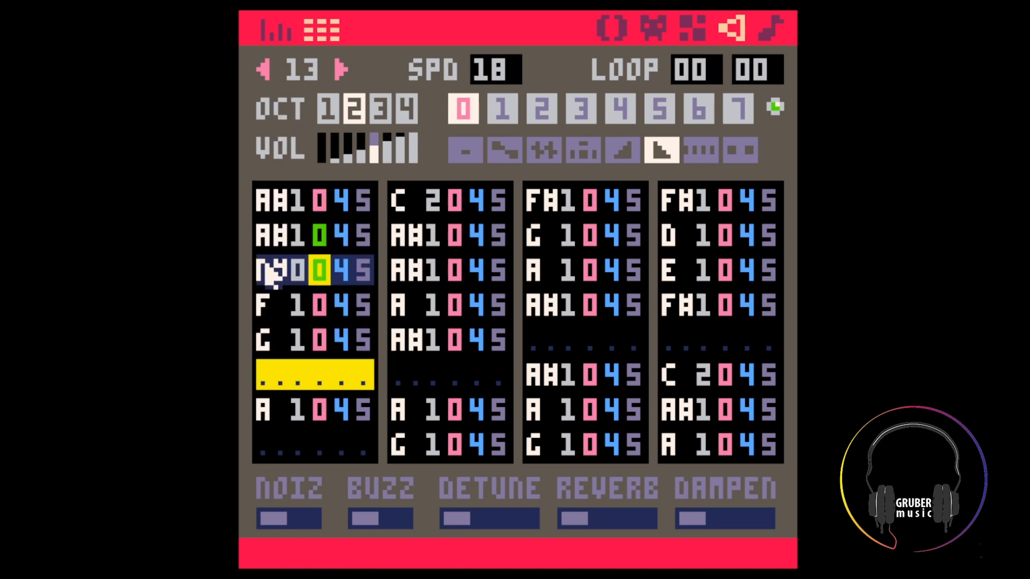
Copy the A# 0 note into the empty sixth rows of SFX 13's first and second columns
key("ctrl+c")
left_click(275, 379)
key("ctrl+v")
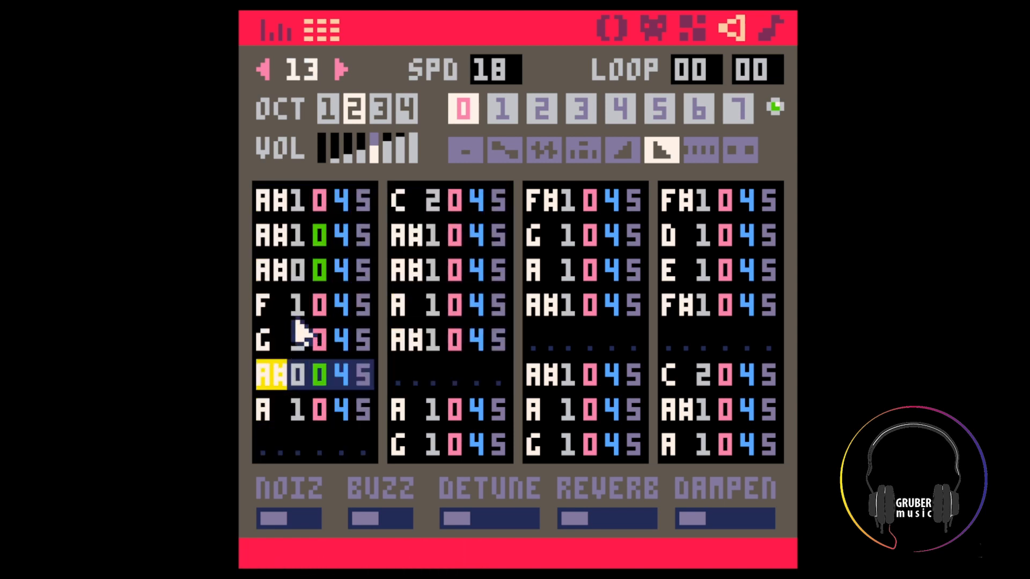
left_click(421, 379)
key("ctrl+v")
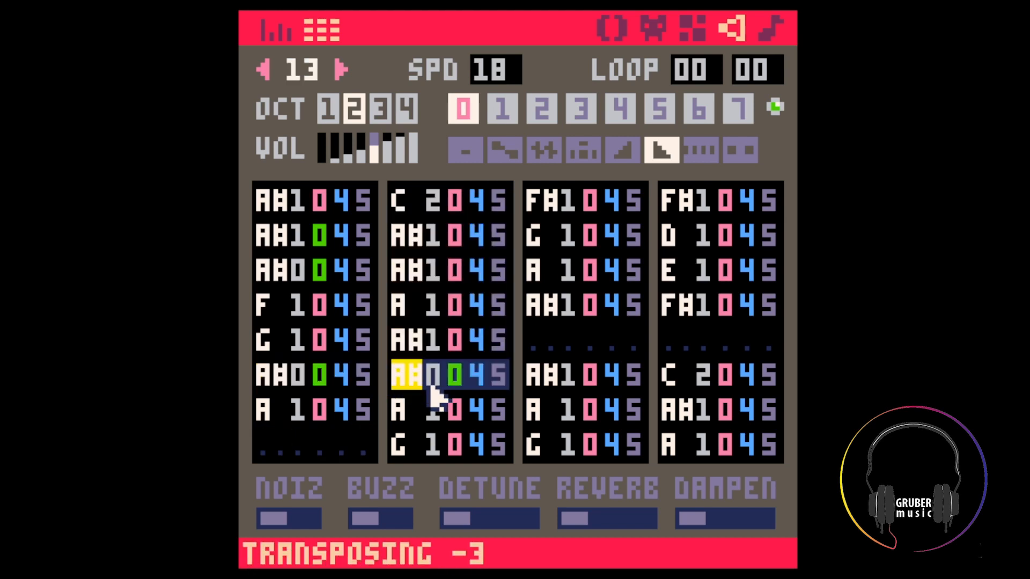
left_click(456, 410)
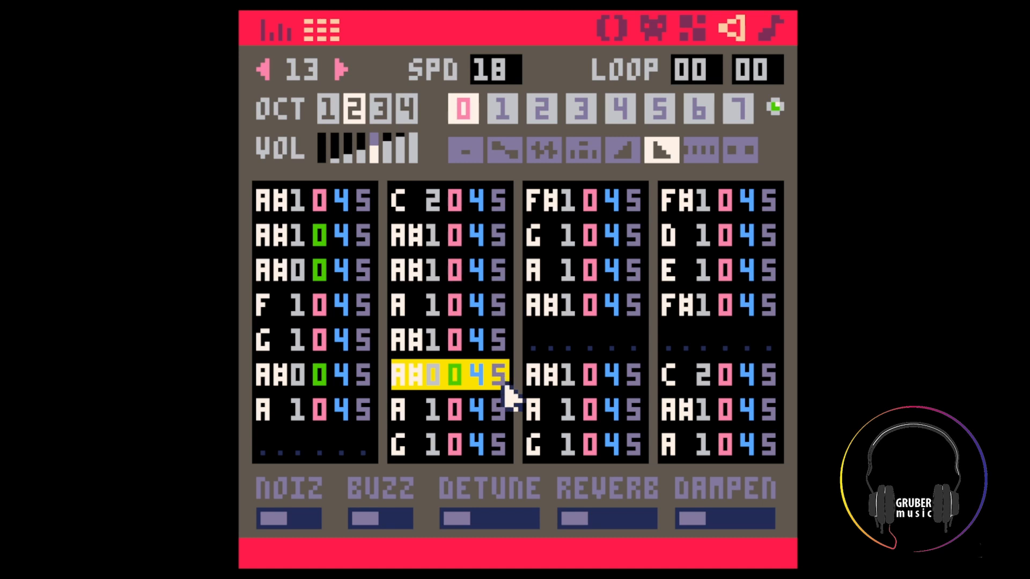
In SFX 13, change the second column's sixth note to A 0 and copy it into the third column's fifth slot as D 0
key("space")
left_click(473, 307)
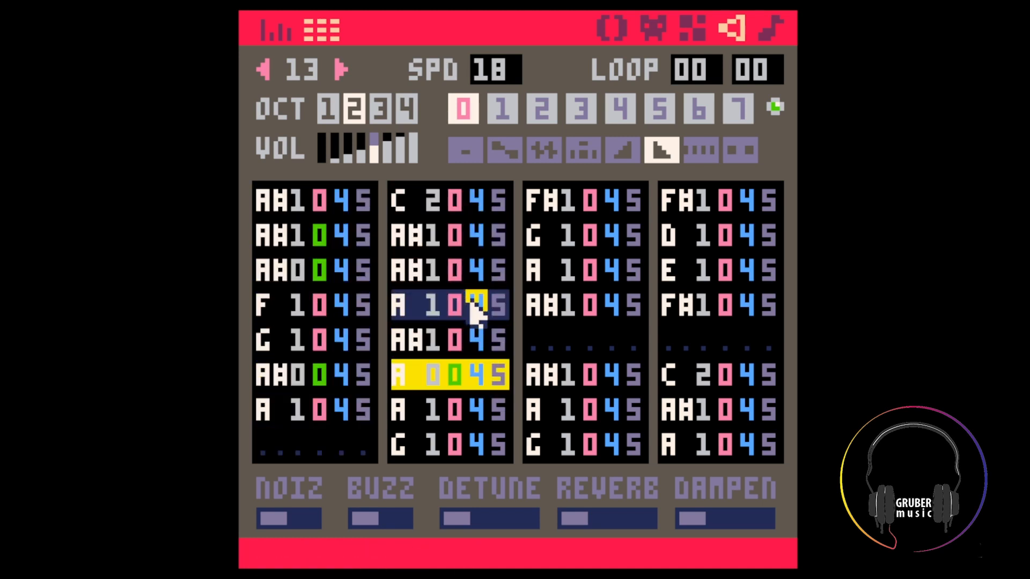
left_click(419, 381)
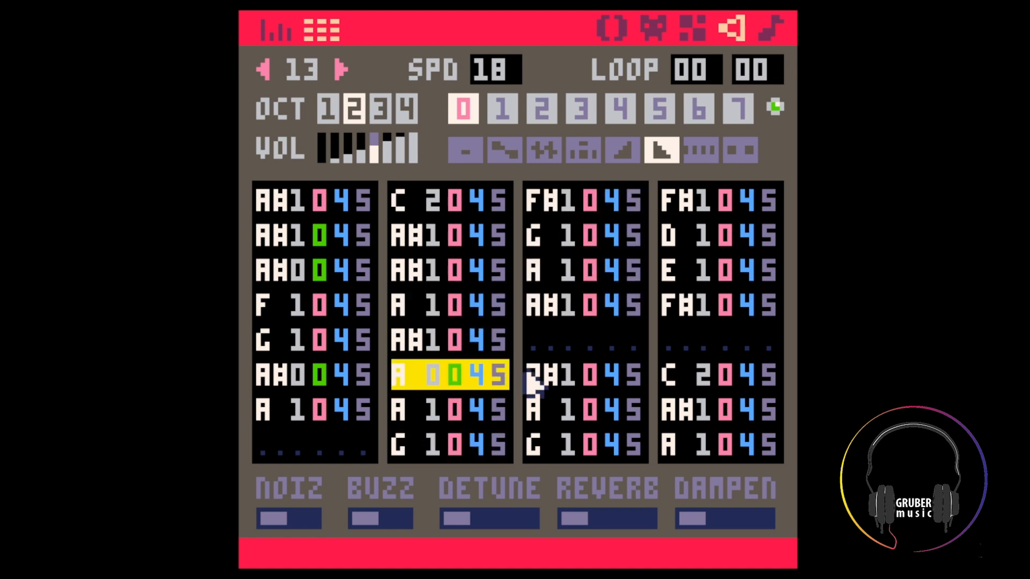
left_click(534, 343)
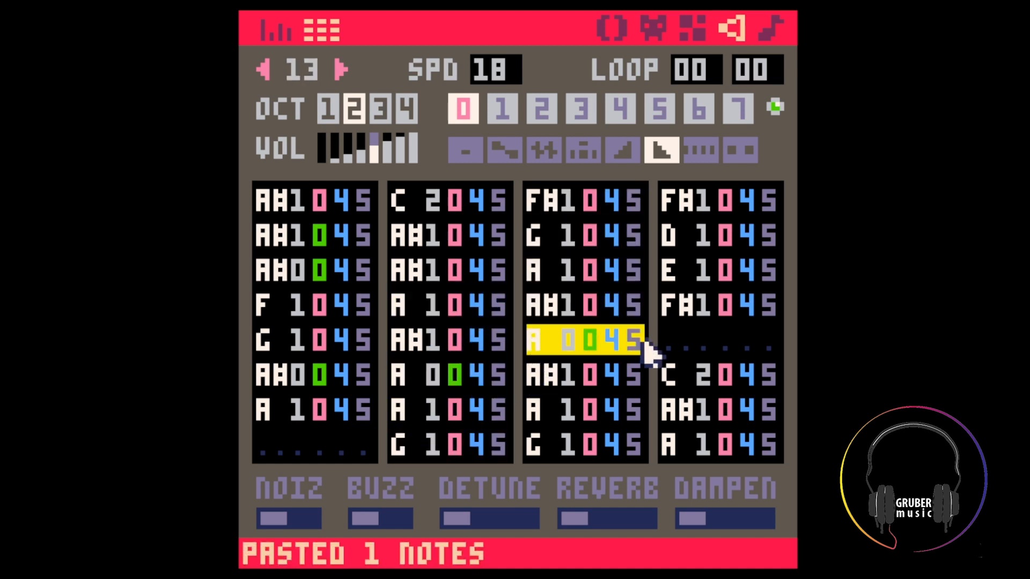
left_click(593, 376)
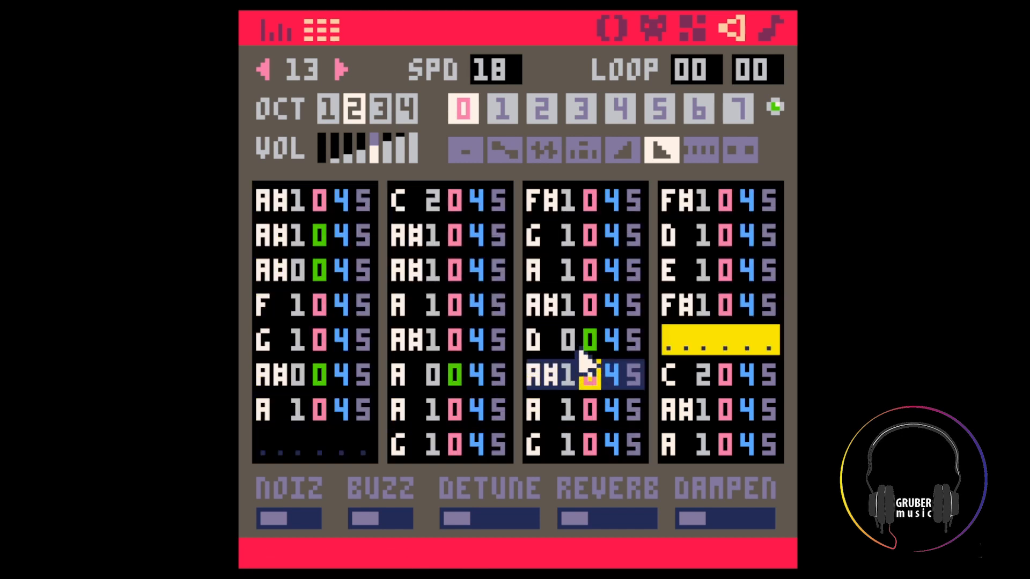
Paste the copied note into the fourth column's fifth slot and set its octave to 1
left_click(668, 337)
key("ctrl+v")
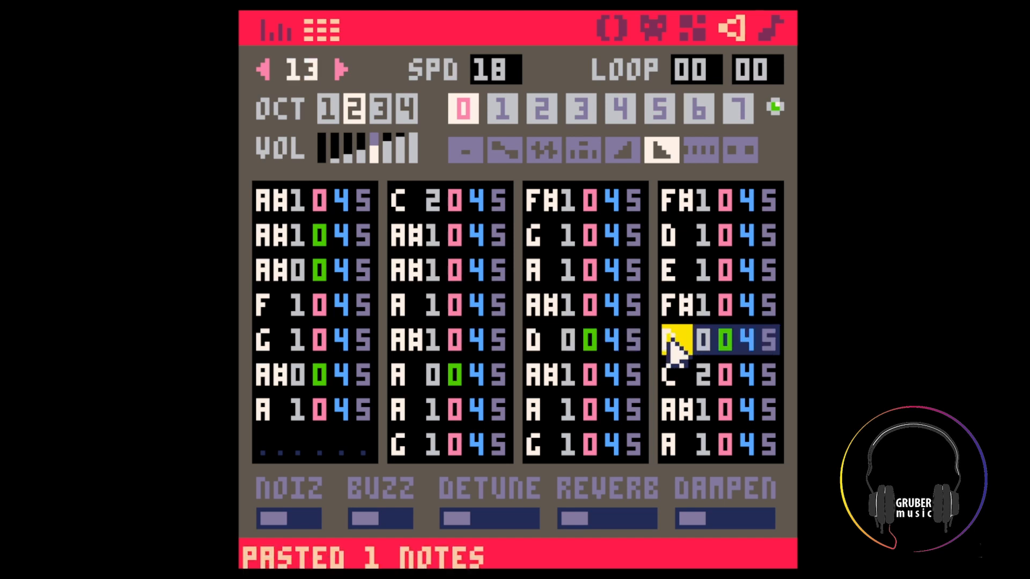
left_click(704, 340)
type("1")
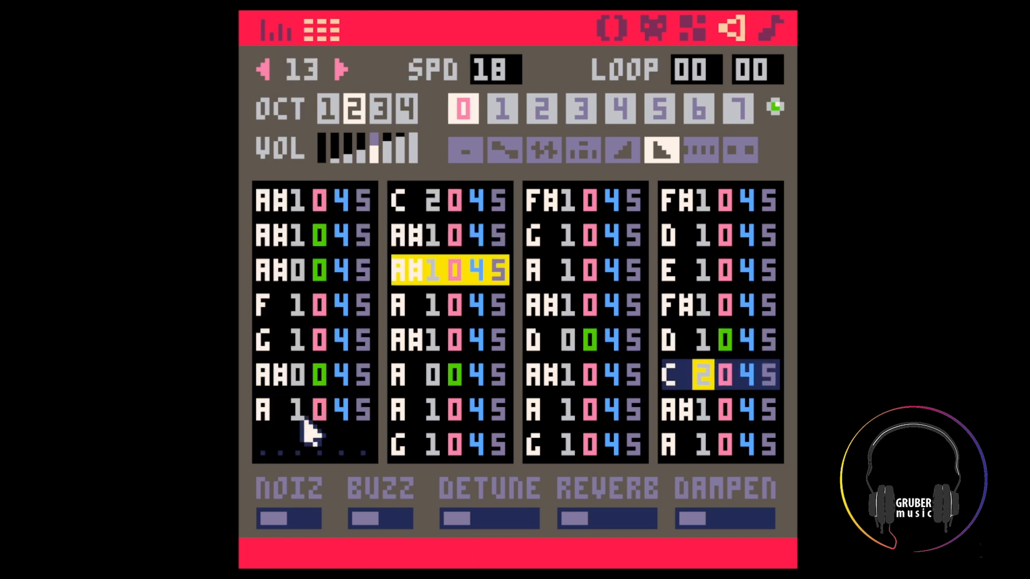
Copy the first column's sixth note into its eighth slot at volume 3, and change the fourth column's fifth note to F#
double_click(304, 371)
key("ctrl+c")
left_click(312, 442)
key("ctrl+v")
left_click(342, 446)
type("3")
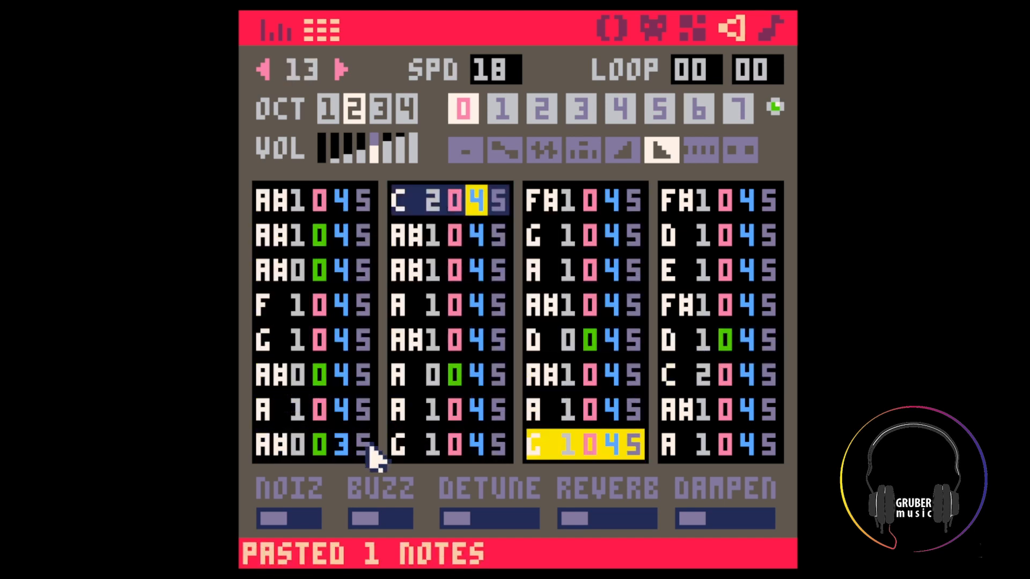
double_click(665, 341)
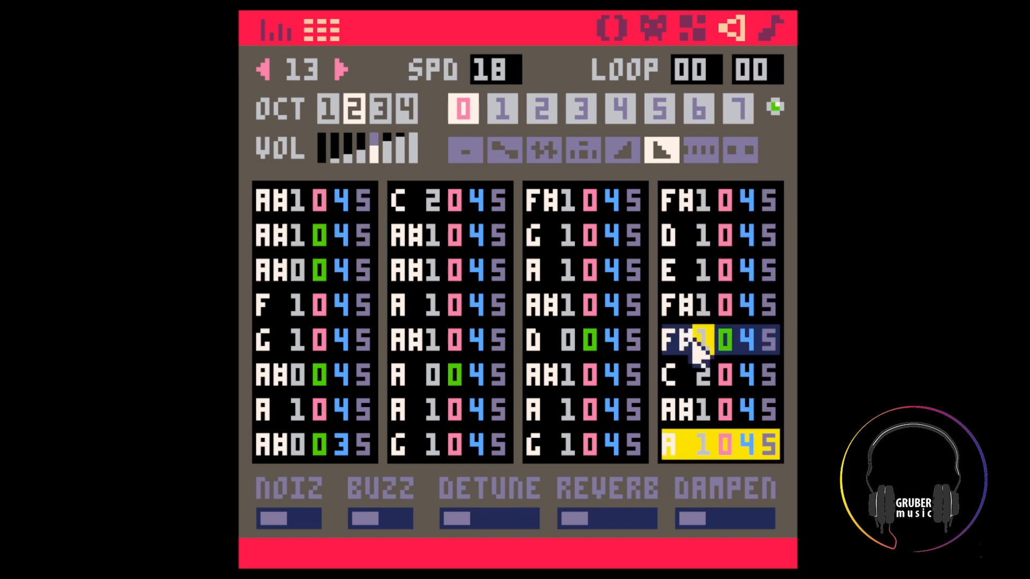
Play pattern 04 in the music editor and examine how SFX 13 and SFX 14 line up, including the empty slots of SFX 14
left_click(773, 30)
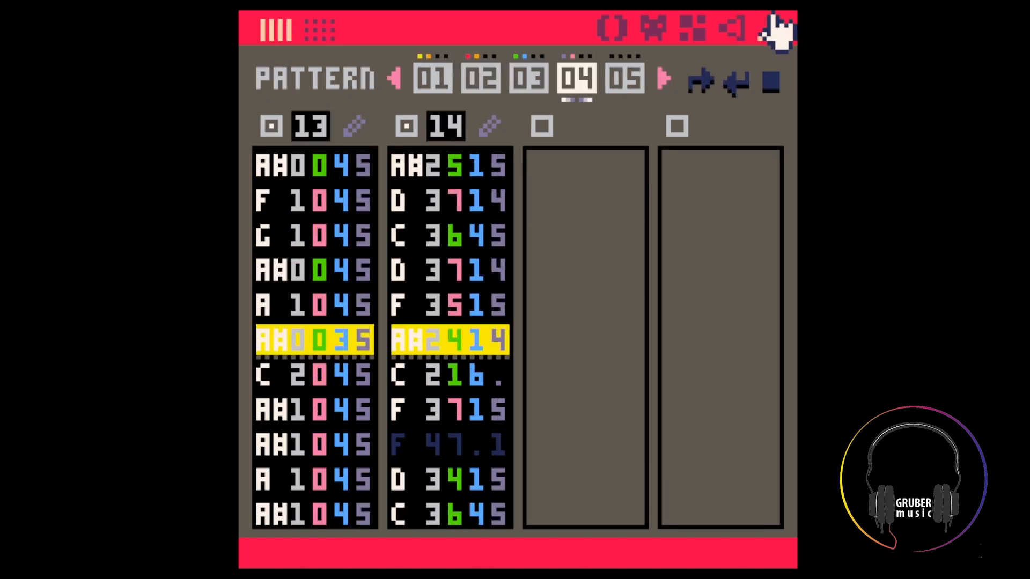
key("space")
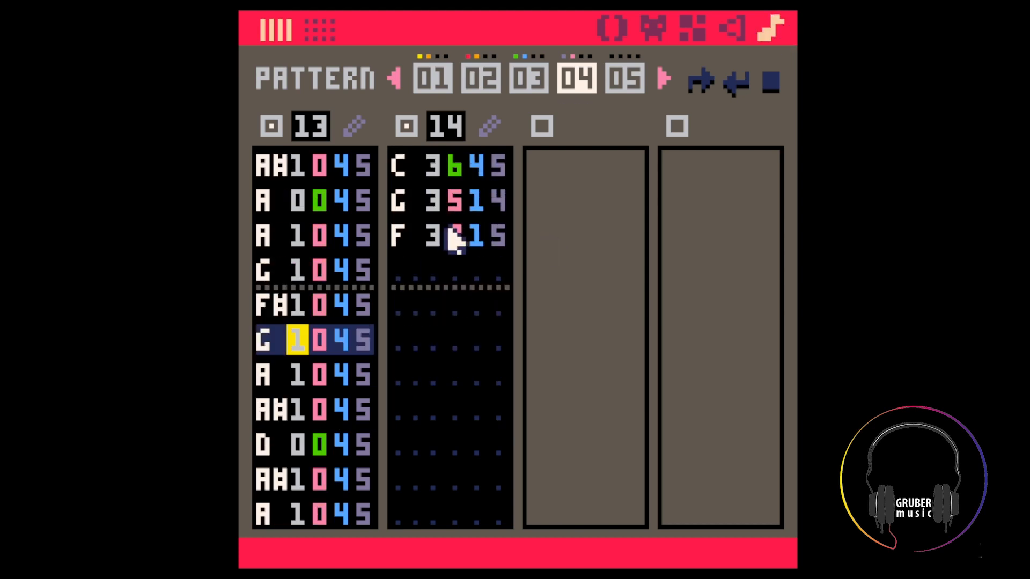
left_click(449, 230)
scroll(449, 230, "up", 3)
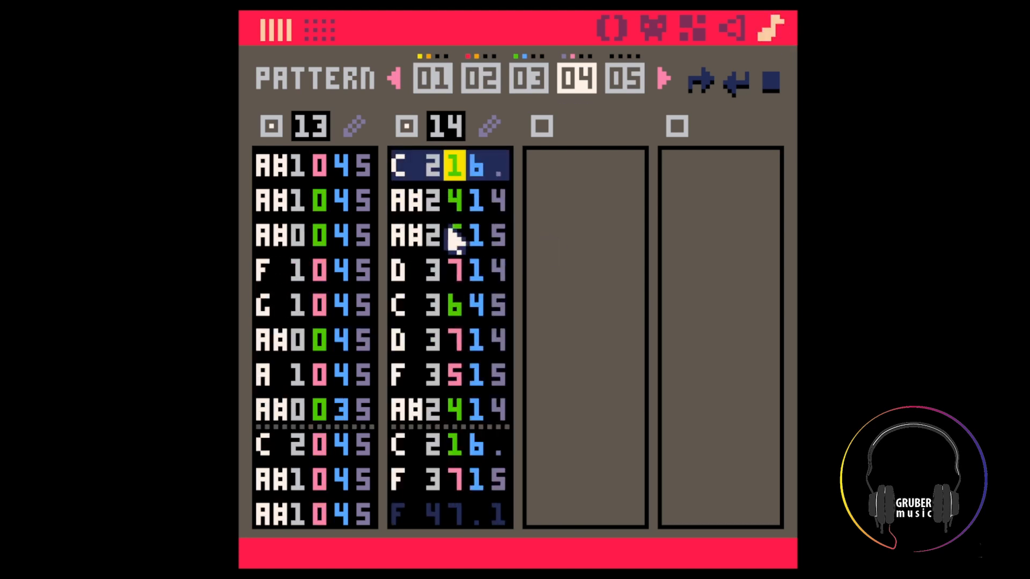
left_click(541, 88)
left_click(571, 90)
left_click(441, 198)
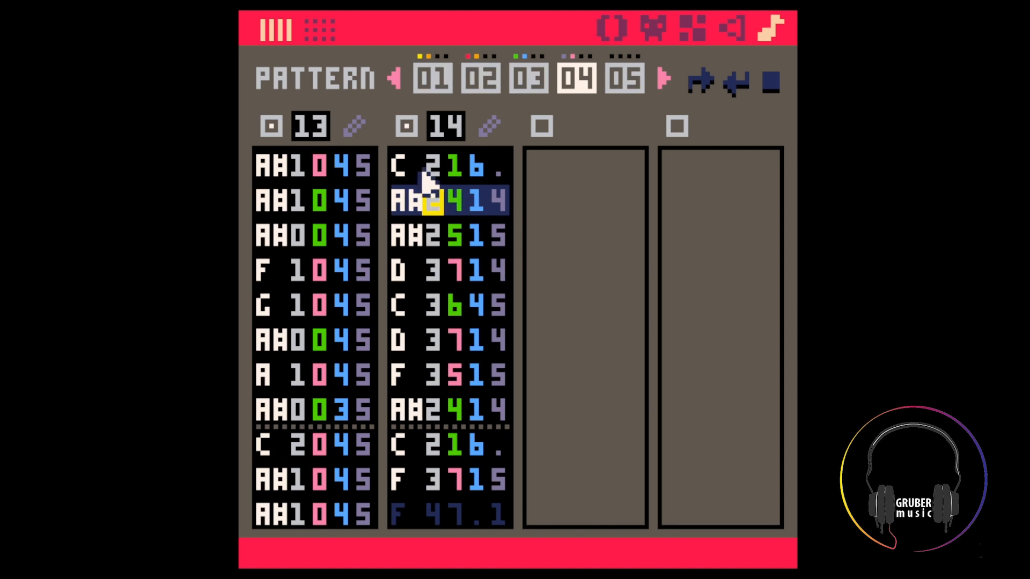
key("space")
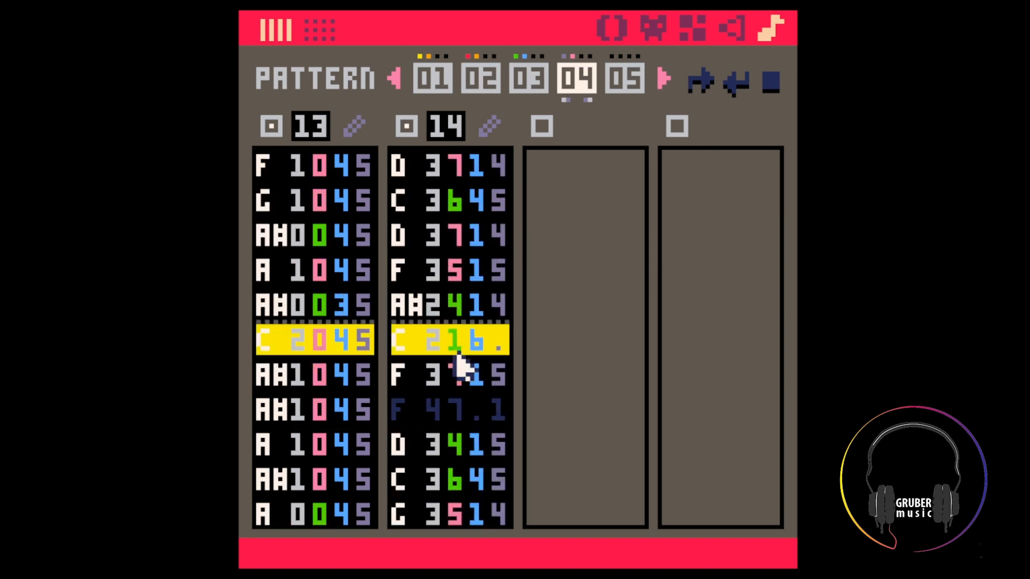
left_click(408, 279)
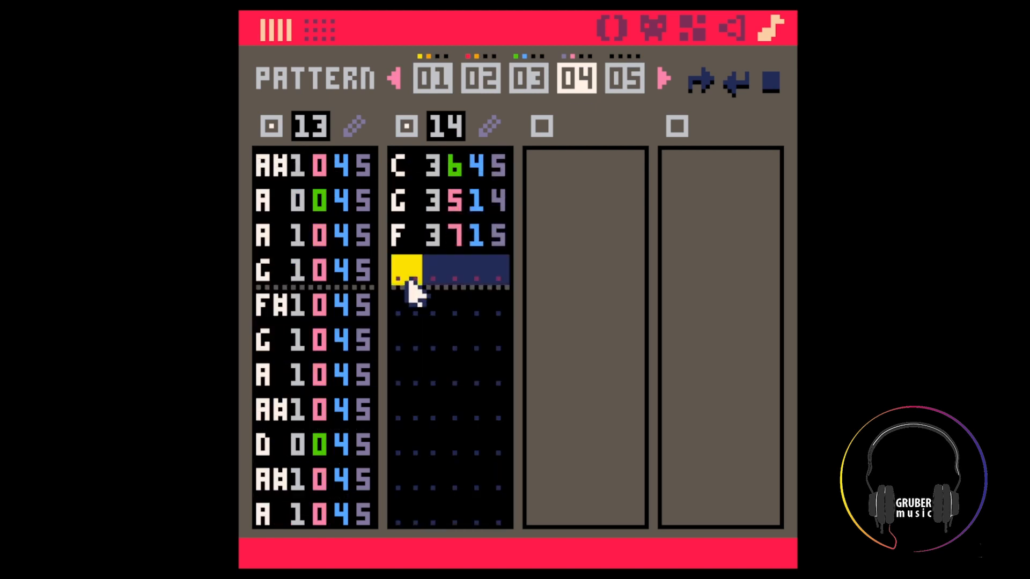
scroll(413, 286, "up", 2)
left_click(409, 375)
scroll(410, 376, "down", 1)
Open SFX 14 in the sound editor and copy its first C 2 note into the second column's eighth slot
left_click(734, 28)
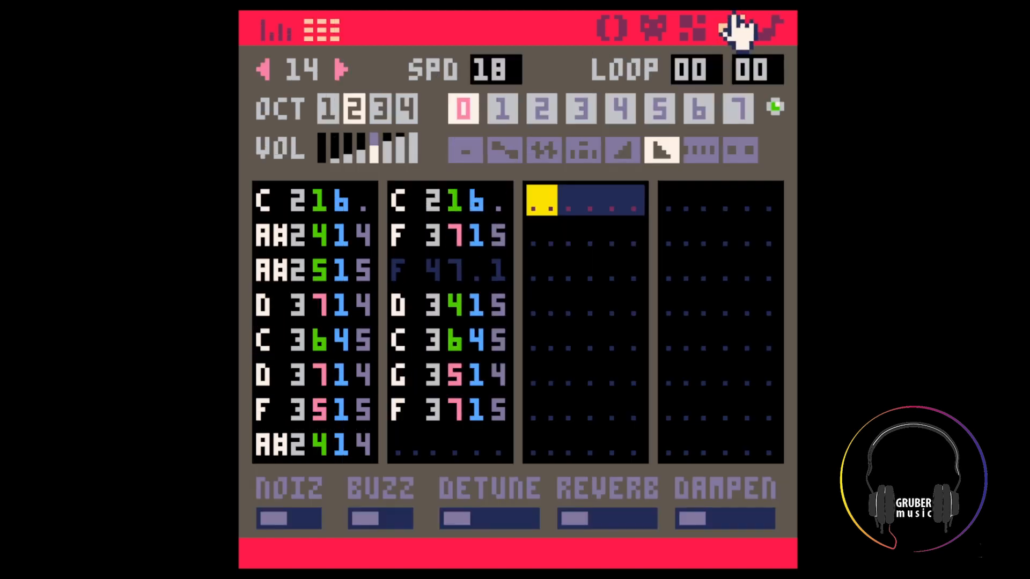
key("space")
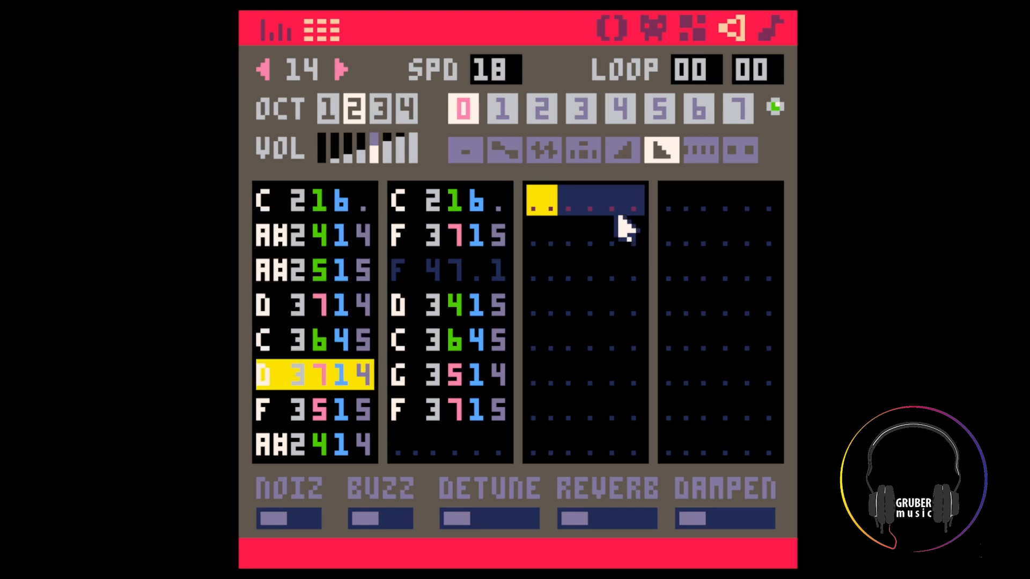
left_click(339, 196)
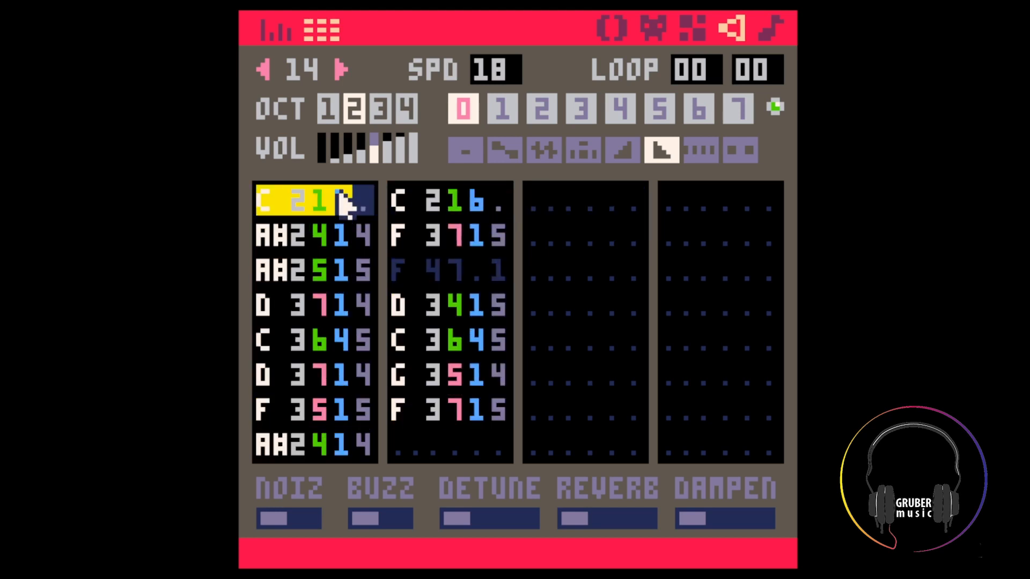
key("ctrl+c")
left_click(416, 448)
key("ctrl+v")
Copy the C 3 note from the second column's fifth slot into the fifth slots of the third and fourth columns
left_click(502, 346)
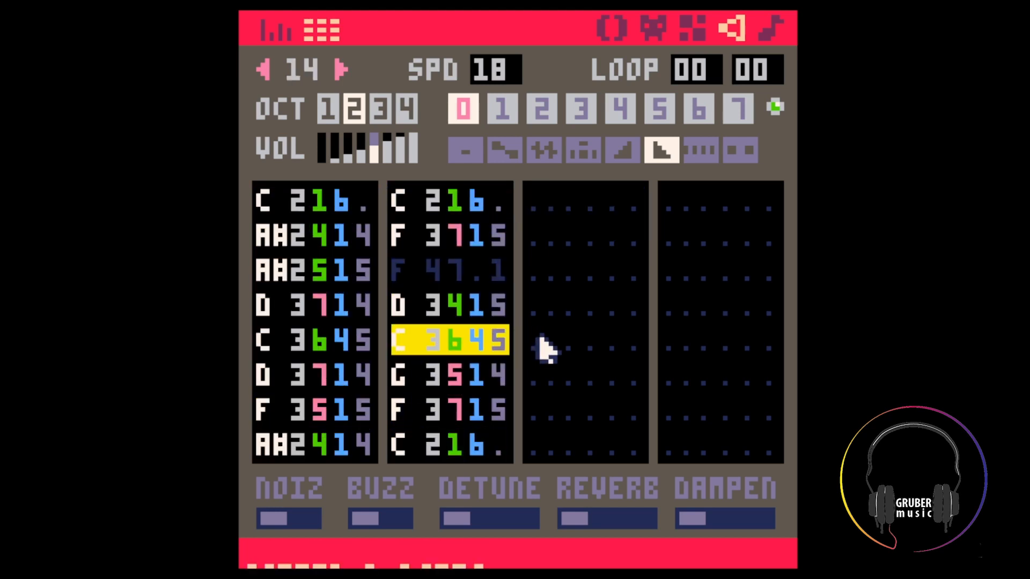
key("ctrl+c")
left_click(545, 348)
key("ctrl+v")
left_click(674, 349)
key("ctrl+v")
Copy the C 2 note that starts the second column into the third column's eighth slot
left_click(460, 202)
key("space")
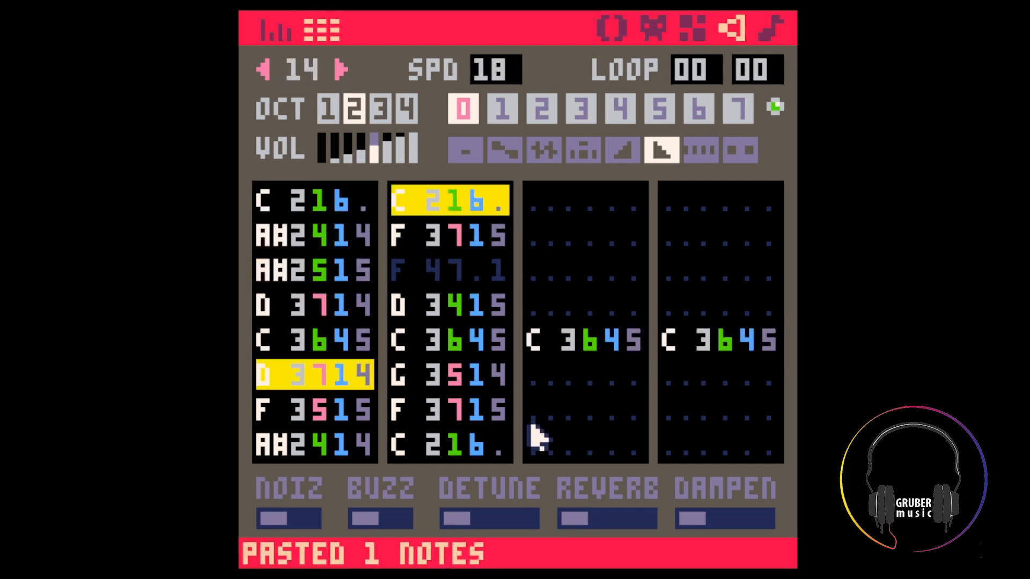
key("ctrl+c")
left_click(534, 445)
key("ctrl+v")
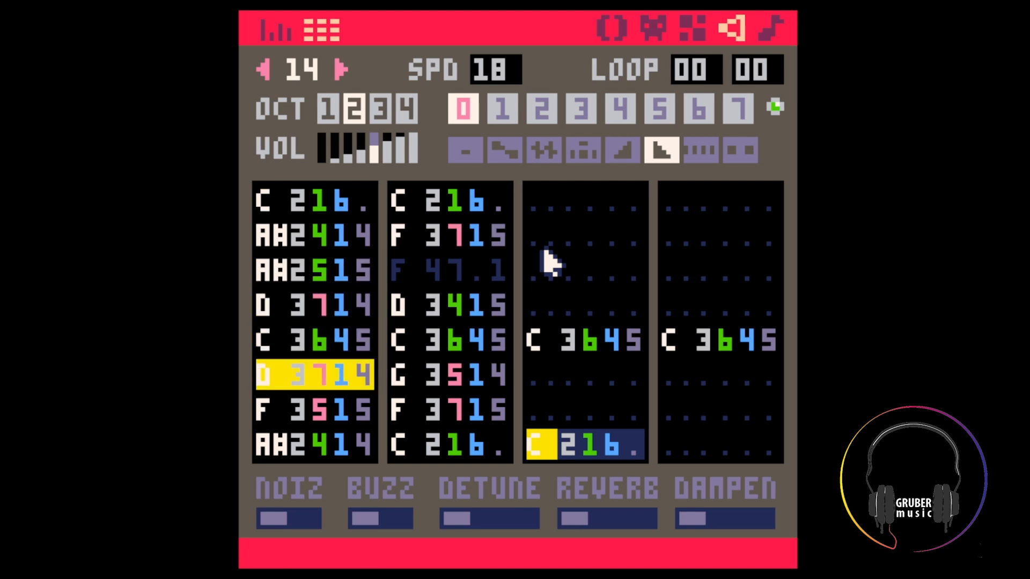
left_click(544, 203)
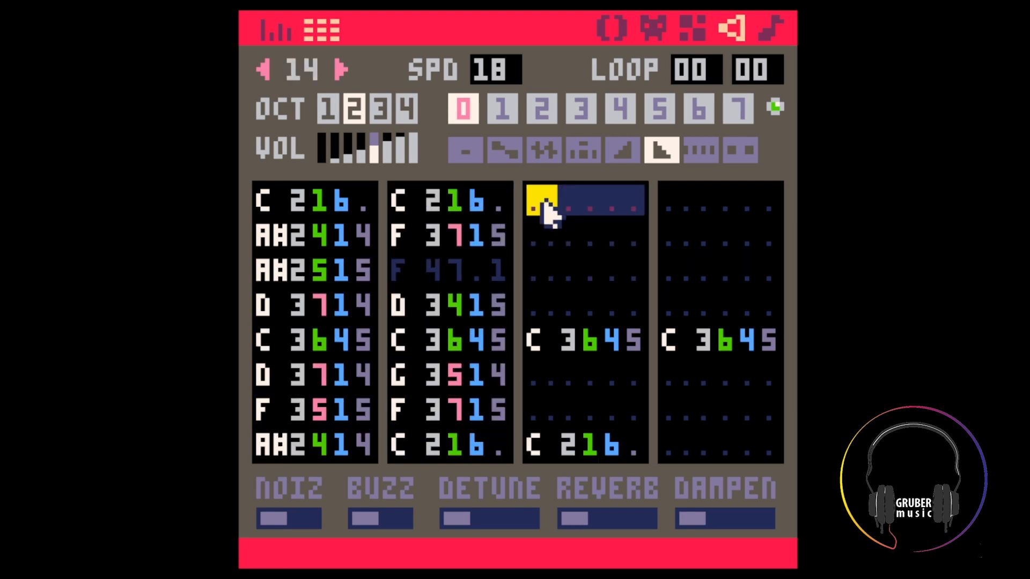
key("x")
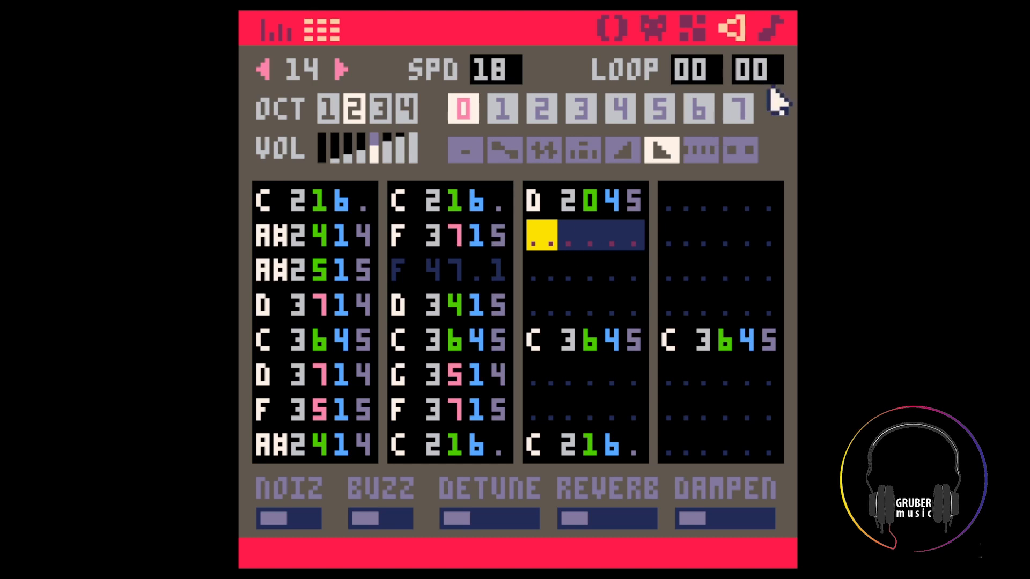
left_click(775, 108)
left_click(776, 108)
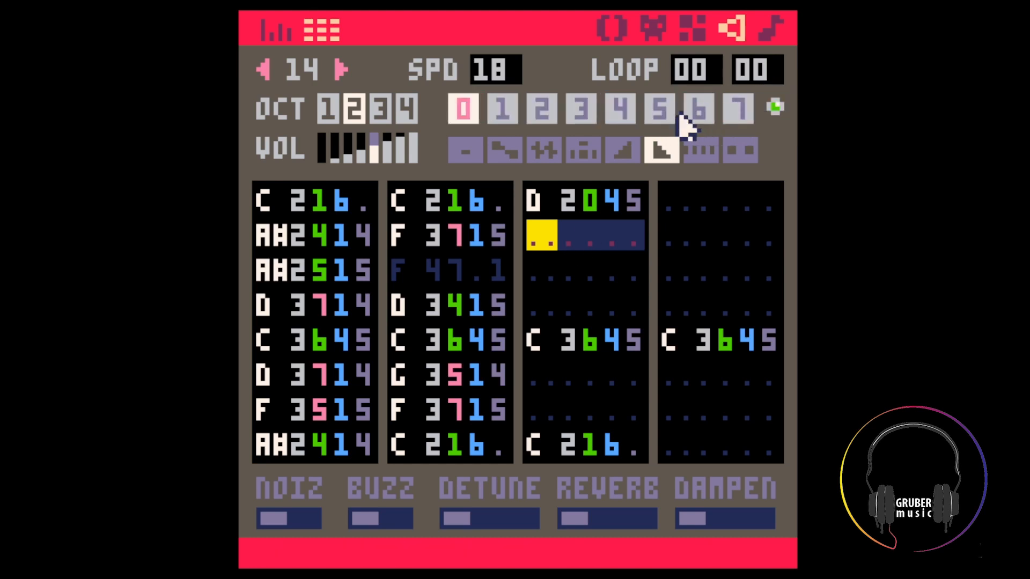
Clear the third column's first slot and enter a D 2 note there with custom instrument 4 at volume 3
left_click(617, 201)
key("BackSpace")
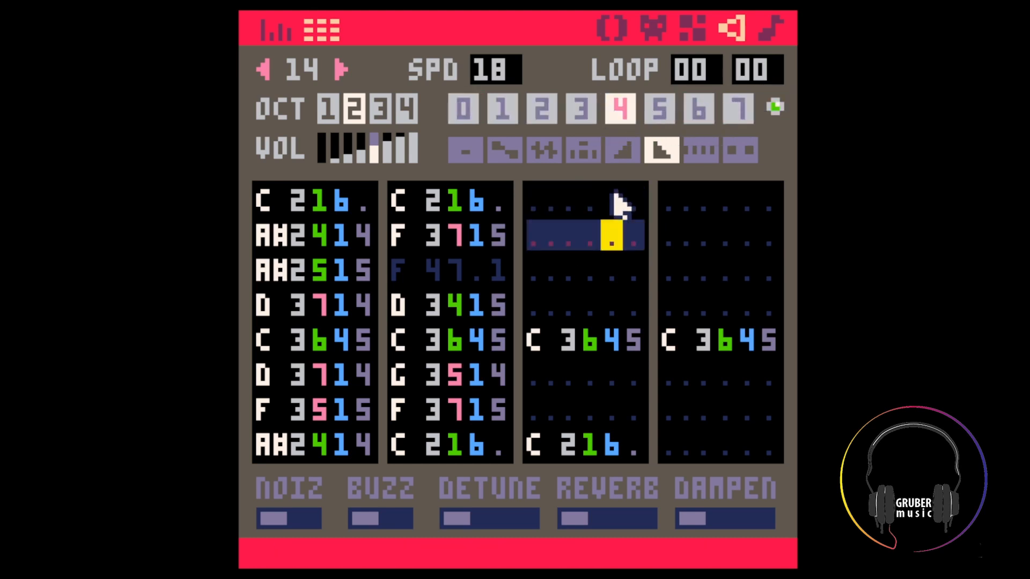
key("Up")
key("Left")
key("Left")
key("x")
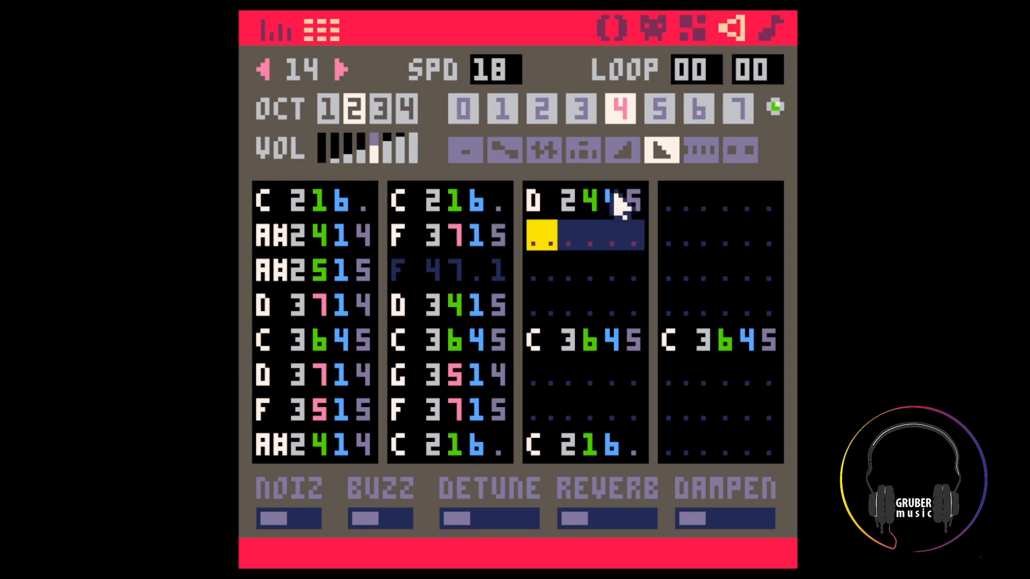
left_click(618, 203)
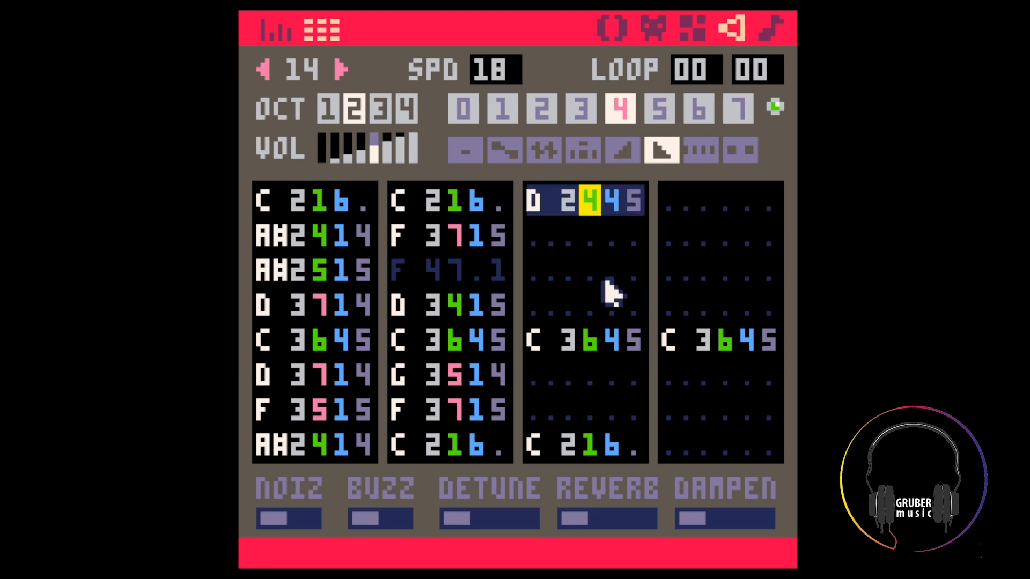
key("3")
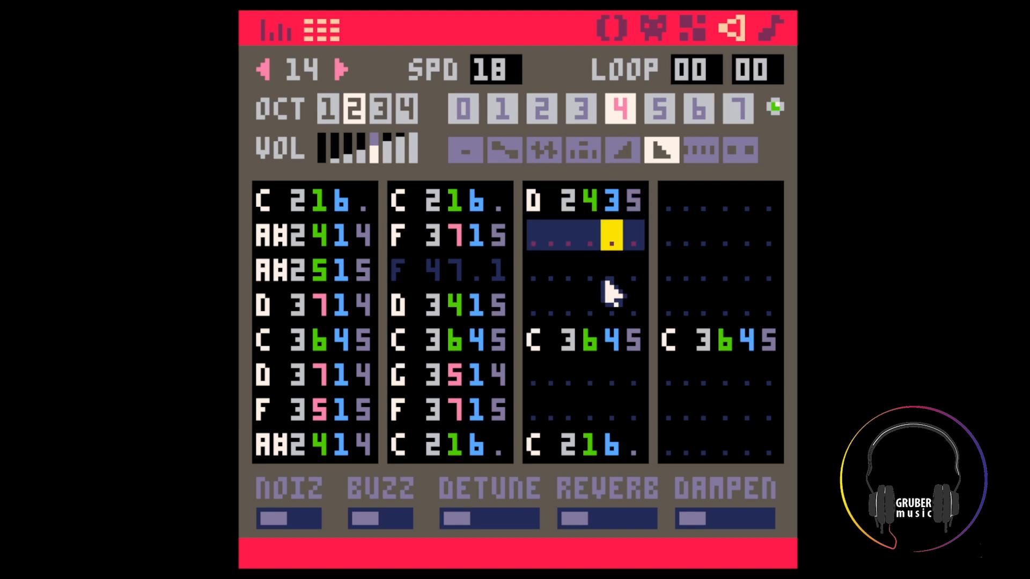
Move the D 2 note from the third column's first slot to its second slot
key("Up")
key("Right")
key("ctrl+c")
key("Down")
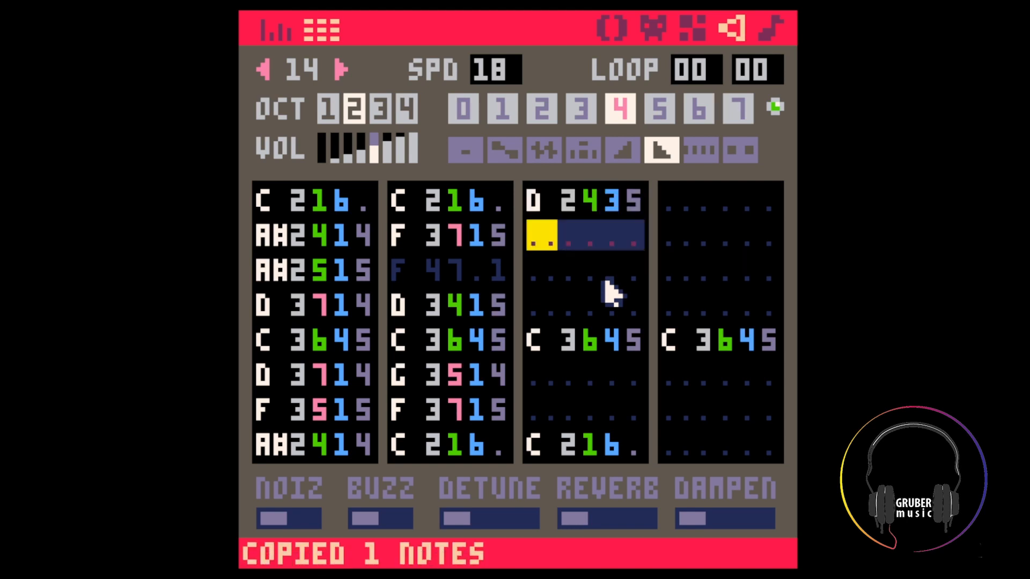
key("ctrl+v")
key("Delete")
key("Down")
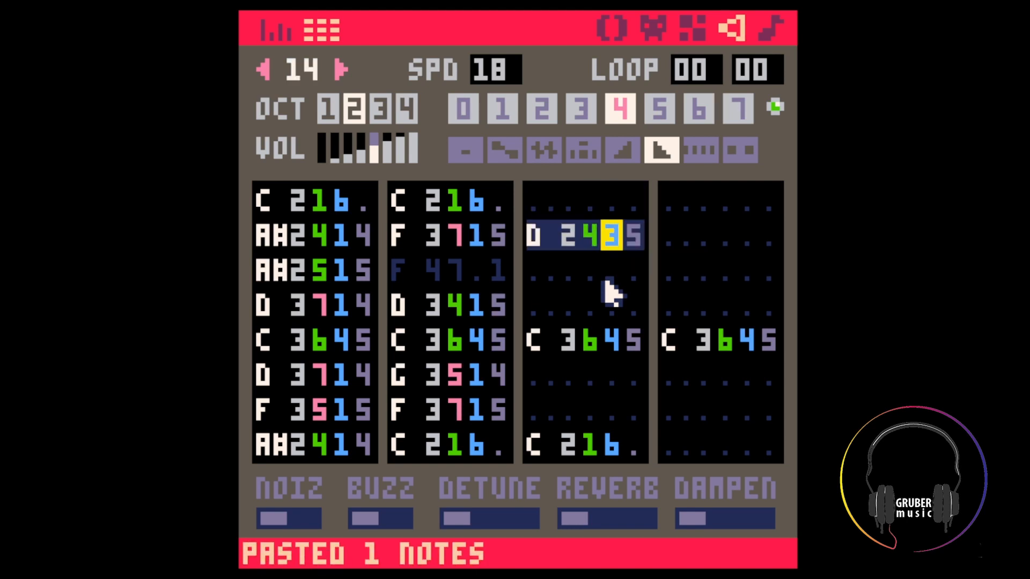
key("Up")
key("Left")
key("Left")
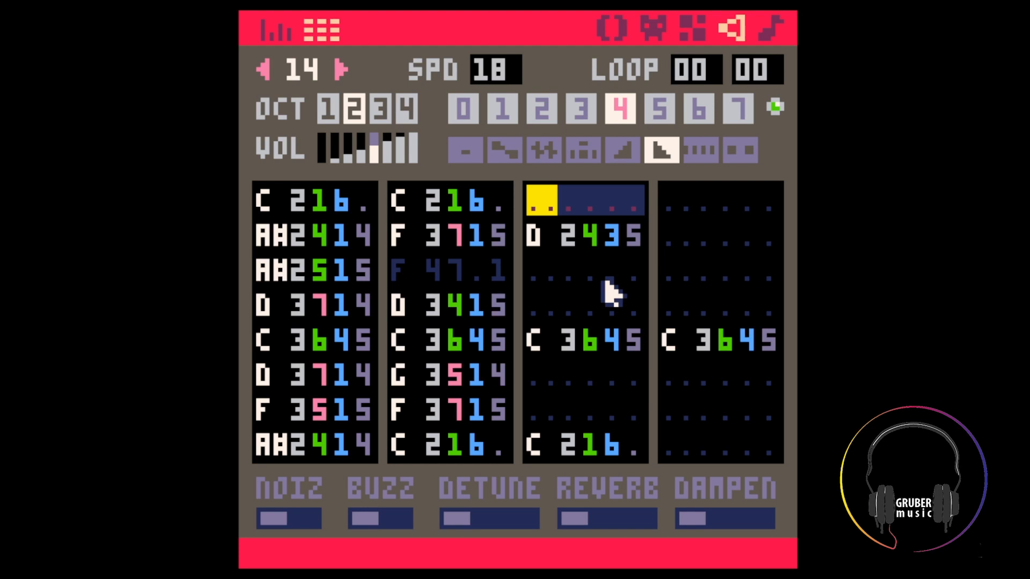
Duplicate the D 2 note into the third column's third slot and set the copy's octave to 1
key("Down")
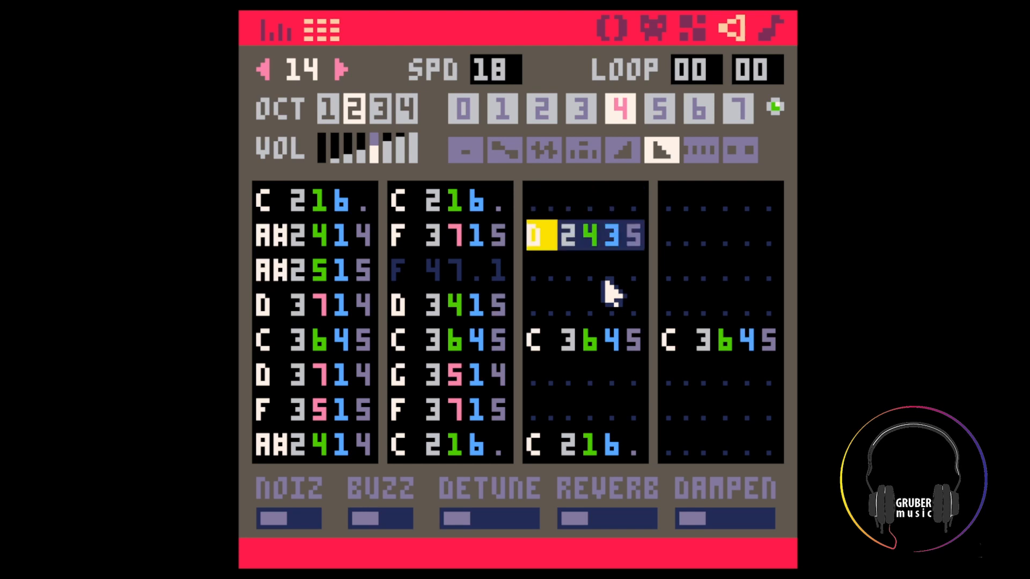
key("ctrl+c")
left_click(605, 279)
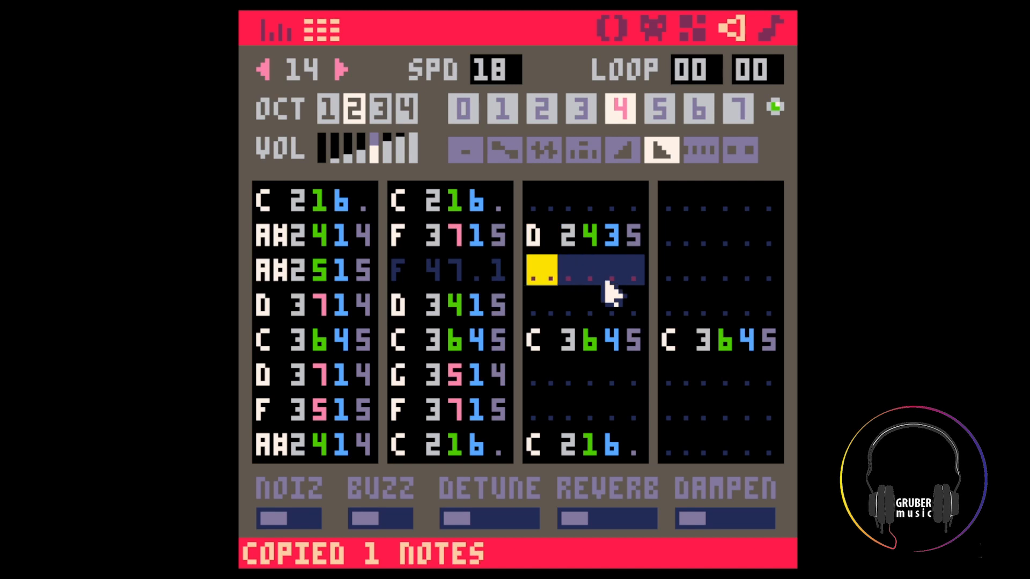
key("ctrl+v")
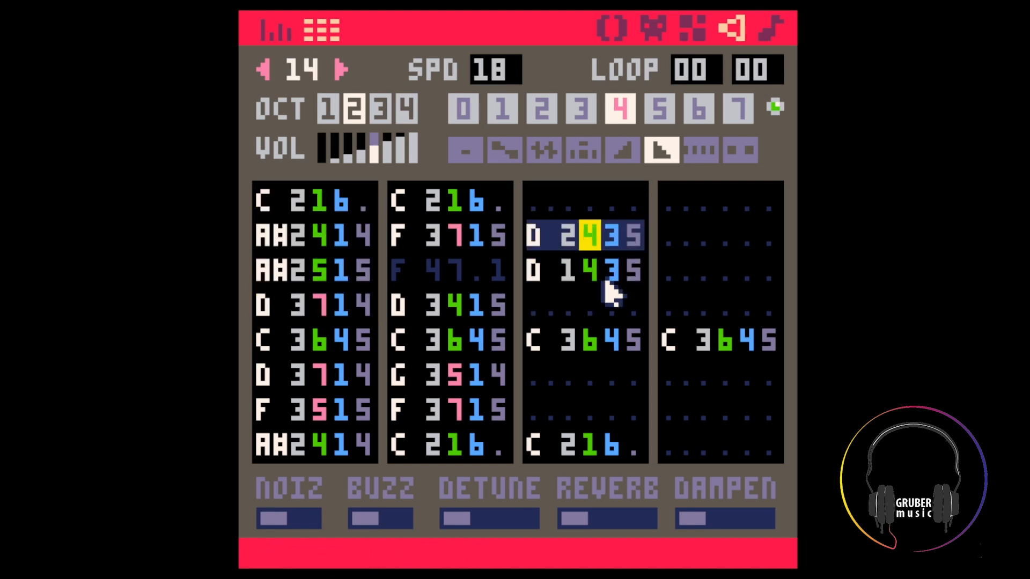
Set the volume of both D notes in the third column to 1 and the lower note's effect to 4
key("Right")
type("11")
key("space")
key("Right")
key("Up")
type("4")
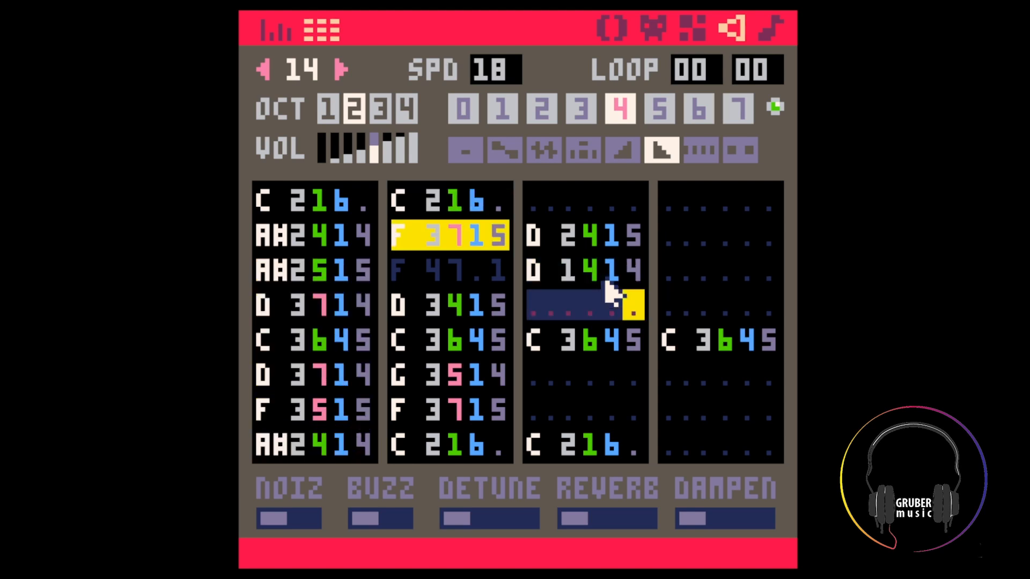
Set the octave of the third column's upper D note to 3 and the lower one's to 2
key("Left")
key("Left")
key("Left")
key("Left")
key("Left")
key("Left")
key("Left")
key("Left")
key("Left")
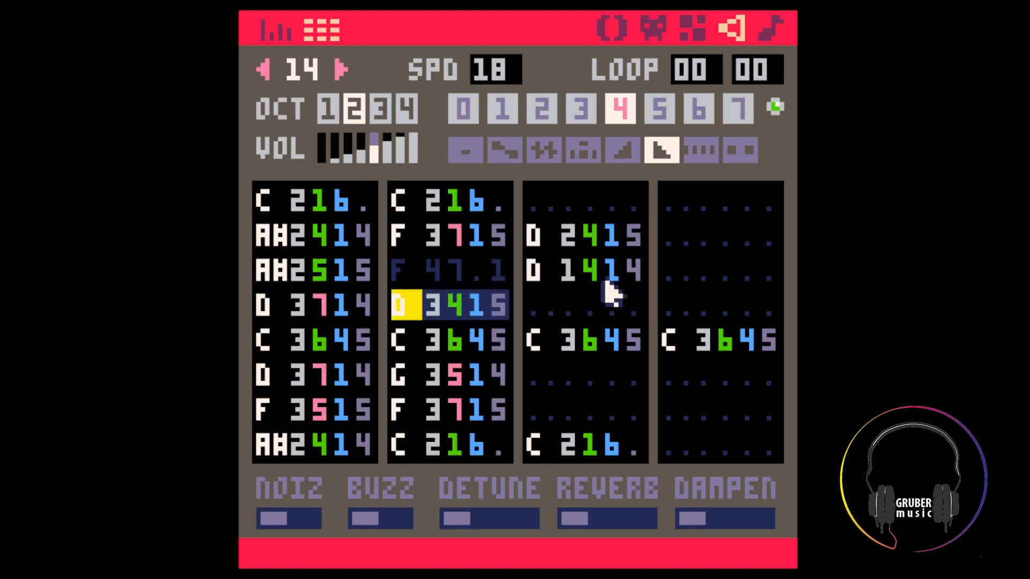
key("Up")
key("Right")
key("Right")
key("Right")
key("Right")
key("Up")
key("Right")
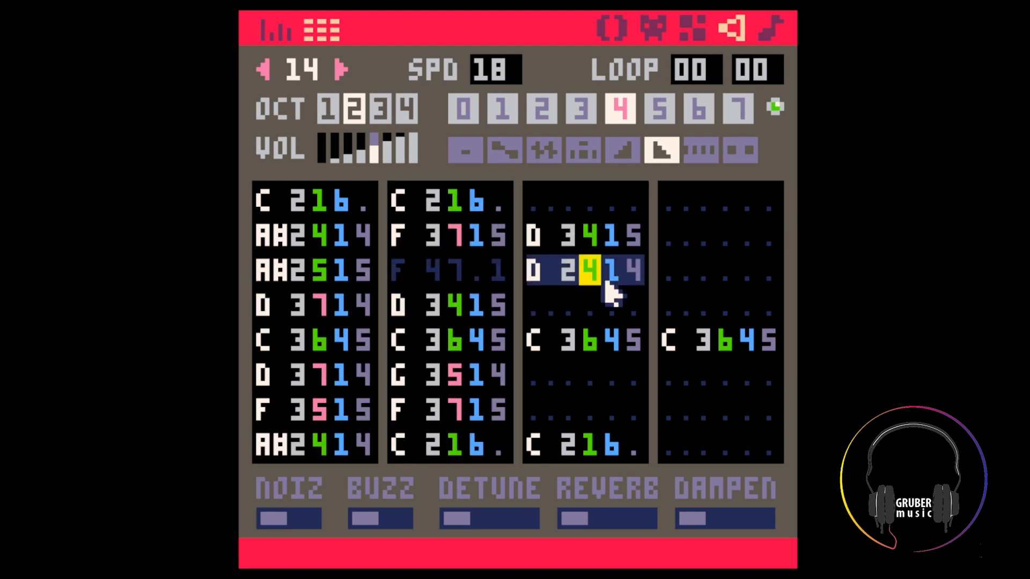
Copy the D 3 note with built-in instrument 7 and effect 4 from the first column into the third column's first slot
key("Up")
key("Up")
key("Up")
key("Up")
key("Up")
key("Up")
key("Up")
key("Up")
key("Up")
key("Right")
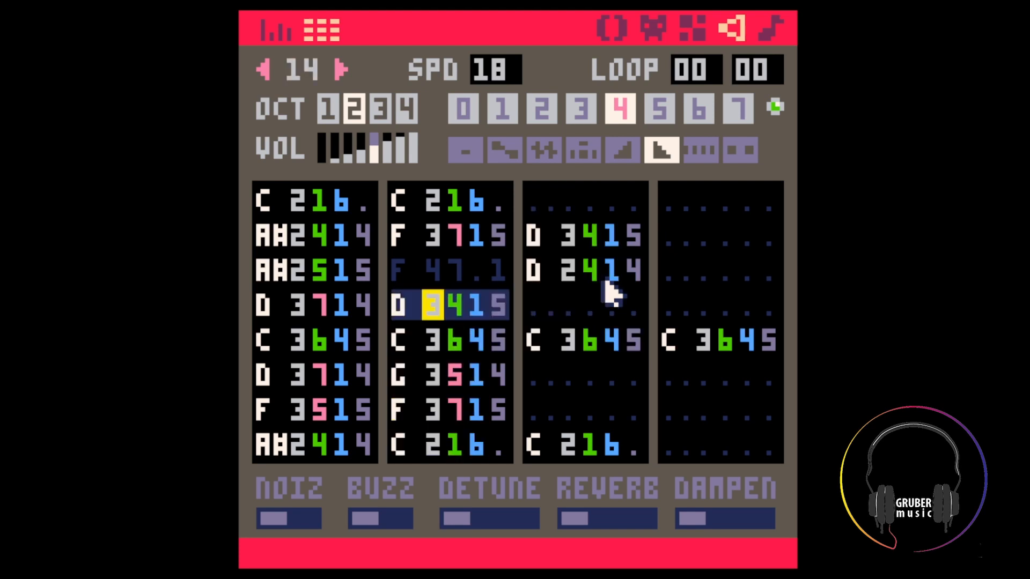
key("ctrl+Right")
key("ctrl+Right")
key("ctrl+Right")
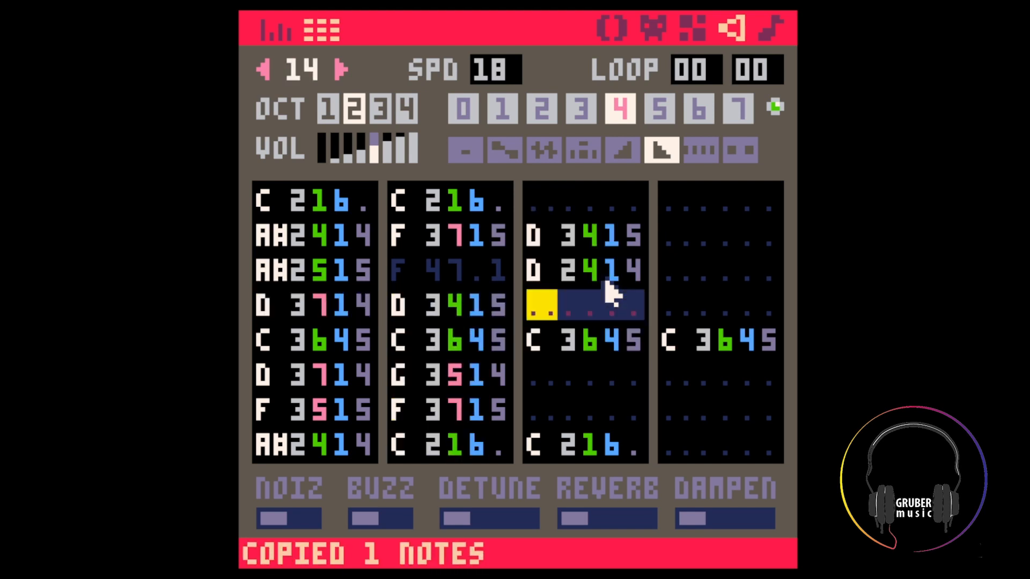
key("Left")
key("Up")
key("Up")
key("Left")
key("Left")
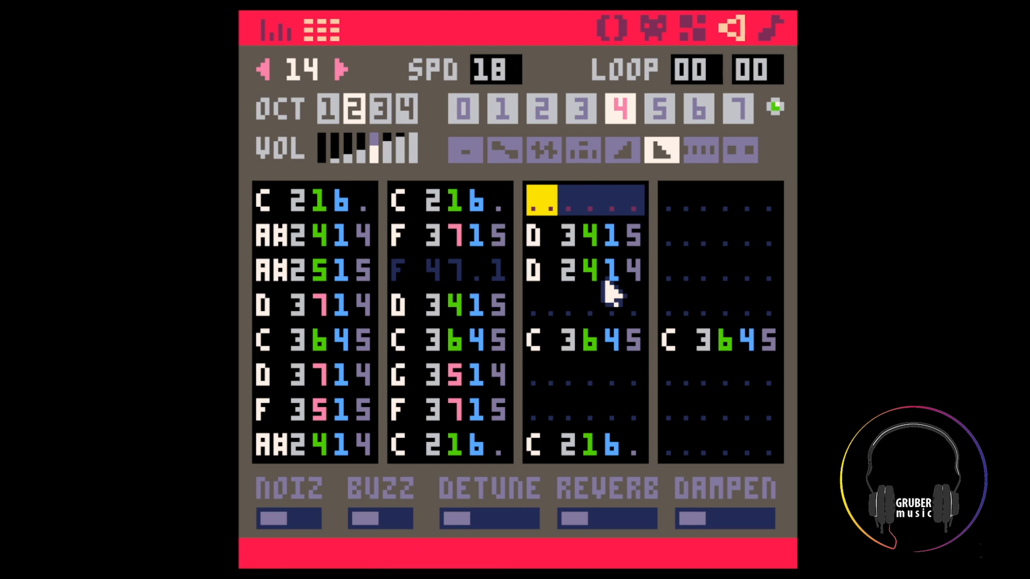
key("ctrl+v")
Paste the same D 3 note into the third column's fourth slot and change it to F# 2
key("Down")
key("Down")
key("Down")
key("ctrl+v")
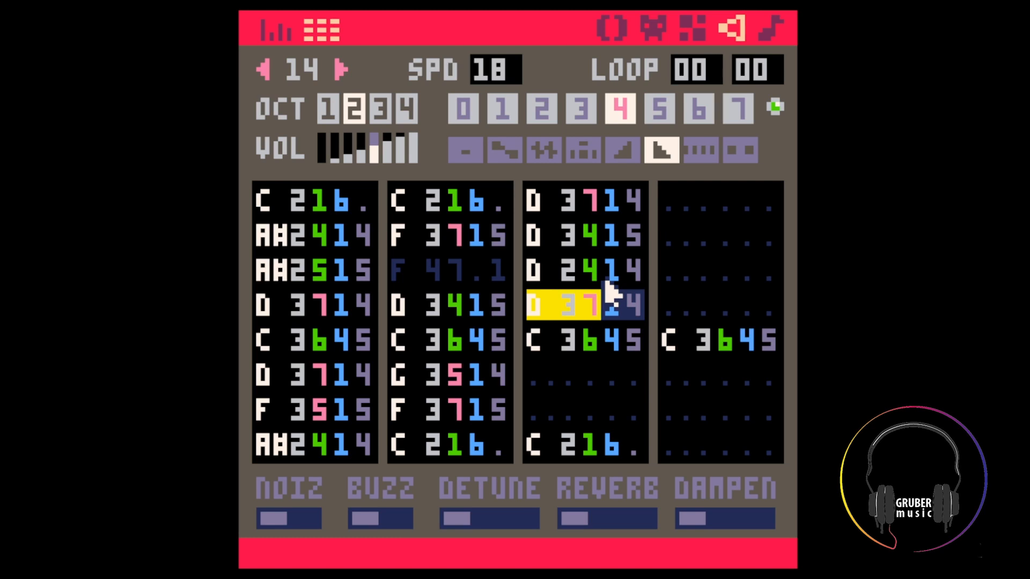
key("5")
left_click(605, 284)
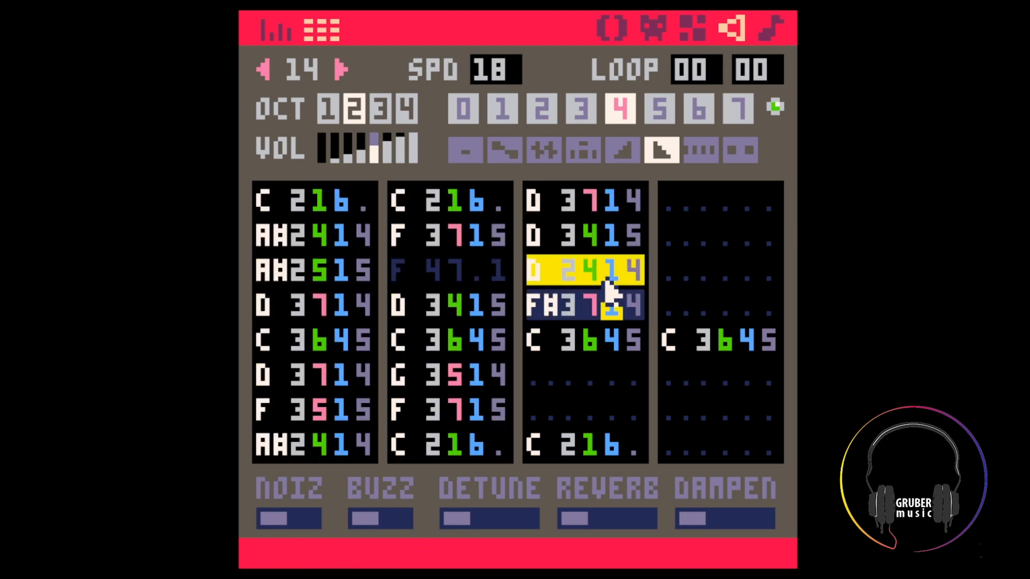
key("Left")
key("Left")
key("2")
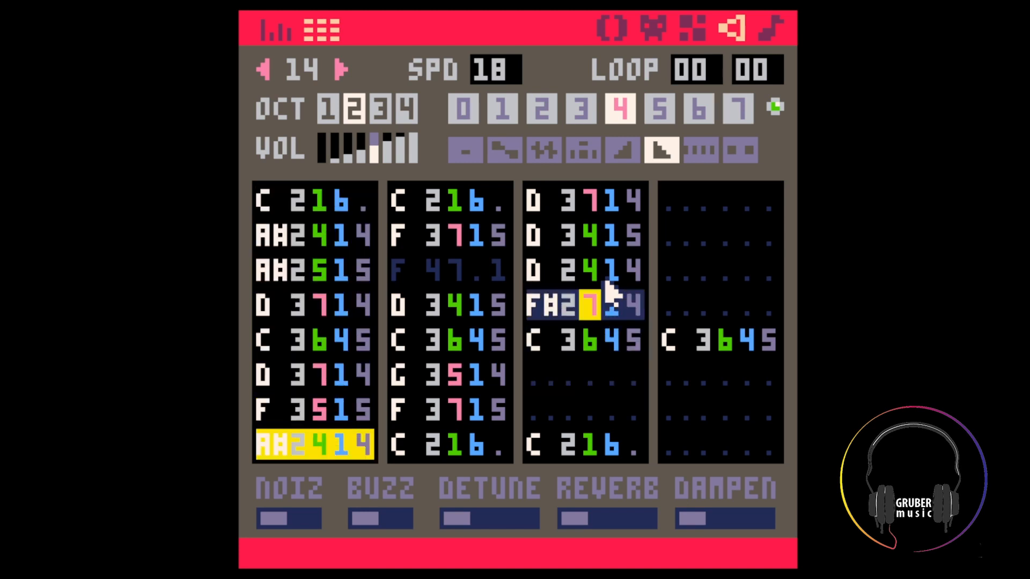
Clear the D note from the third column's second slot and set the first slot's effect to 5
key("Up")
key("Up")
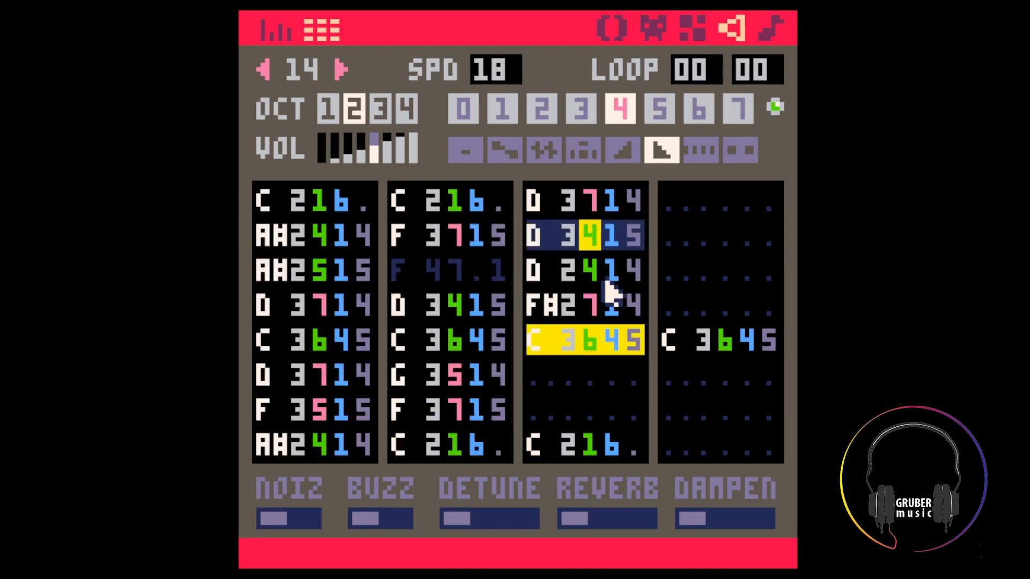
key("Right")
key("Right")
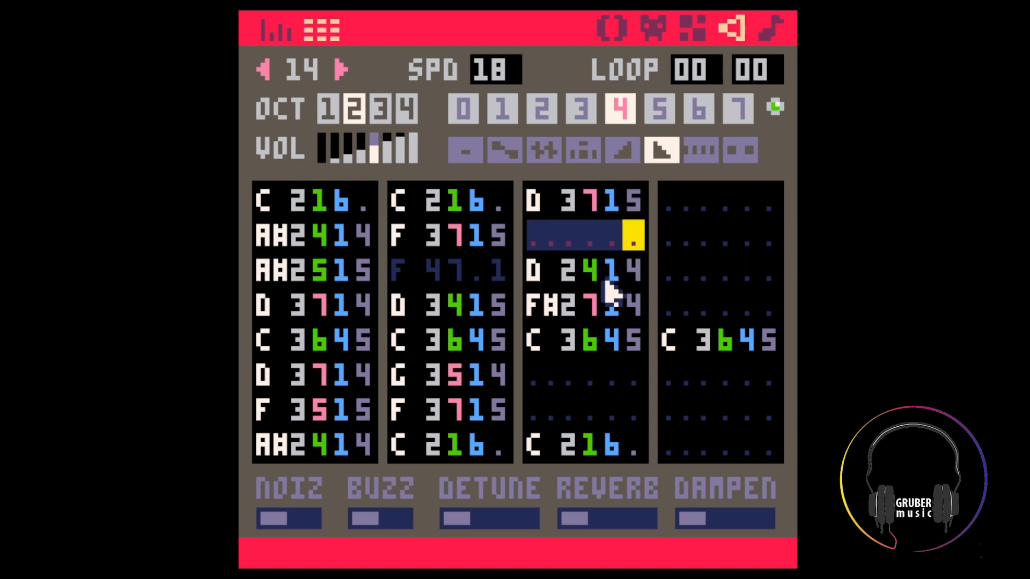
Copy the D 3 note from the third column's first slot
key("Up")
key("Left")
key("Left")
key("Left")
key("Left")
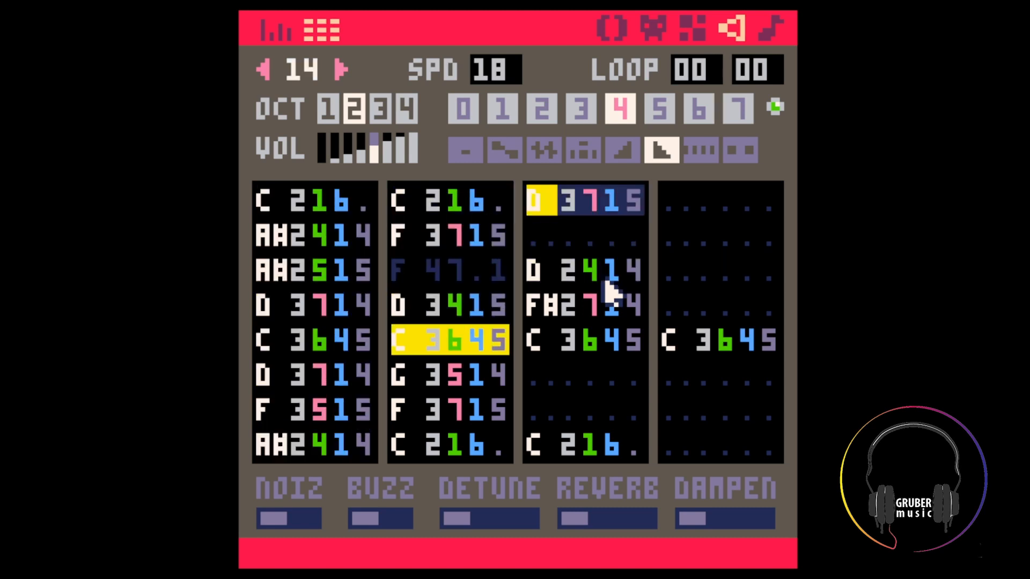
key("Right")
key("Right")
key("Right")
key("Right")
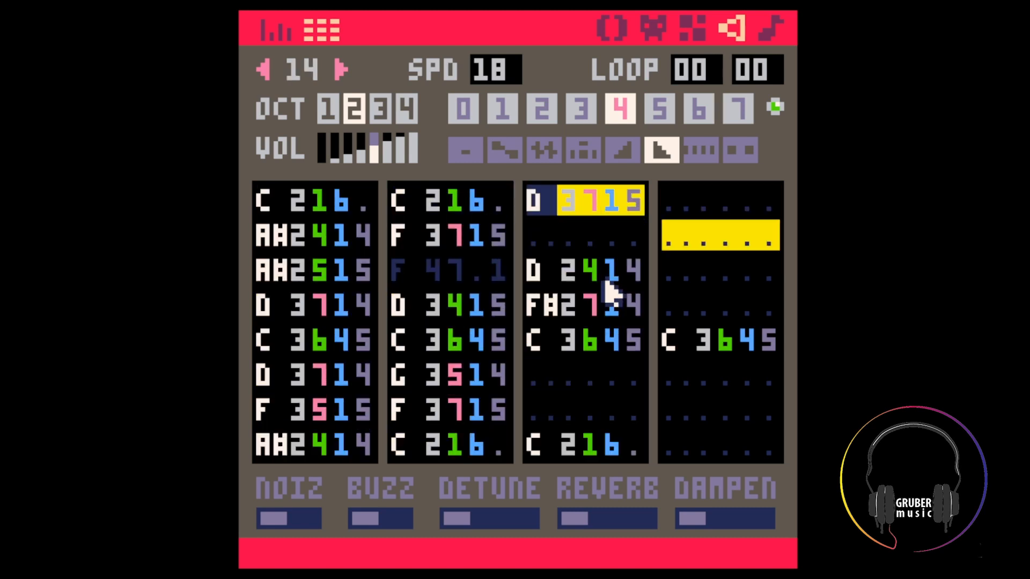
key("ctrl+c")
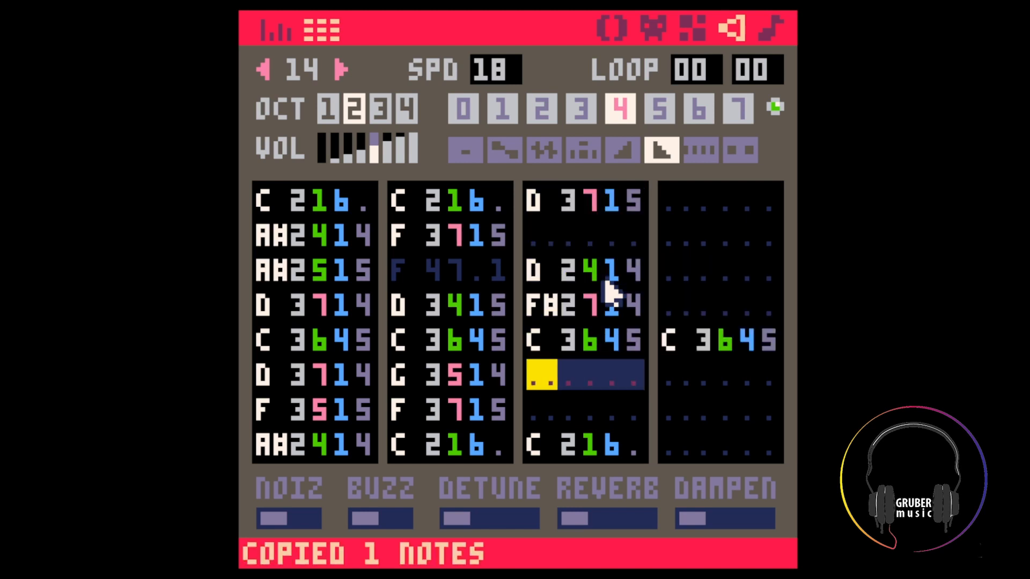
Try a D 2 note with custom instrument 4 in the third column's sixth slot, clear it and switch to the built-in waveforms
key("x")
key("Up")
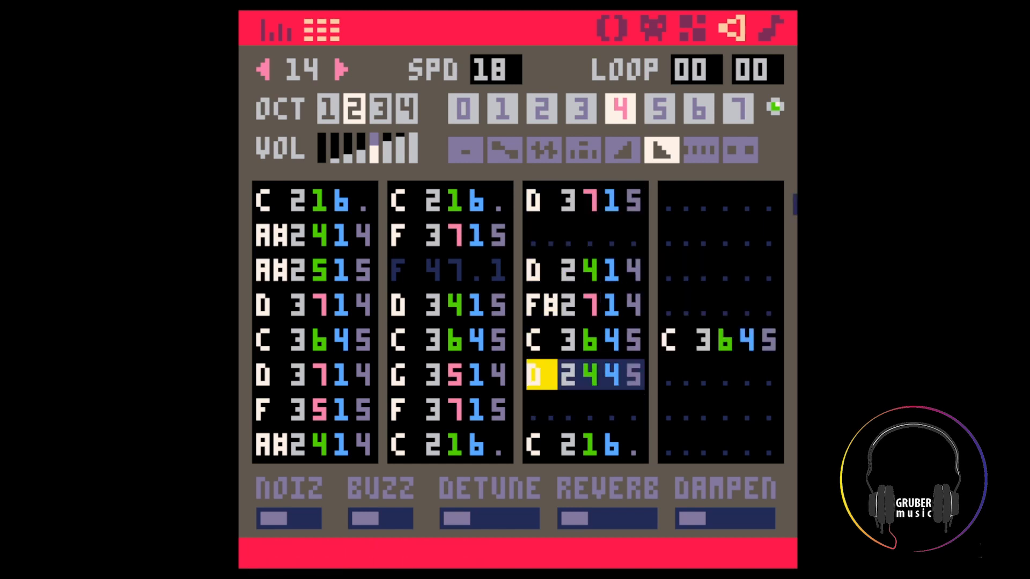
left_click(775, 106)
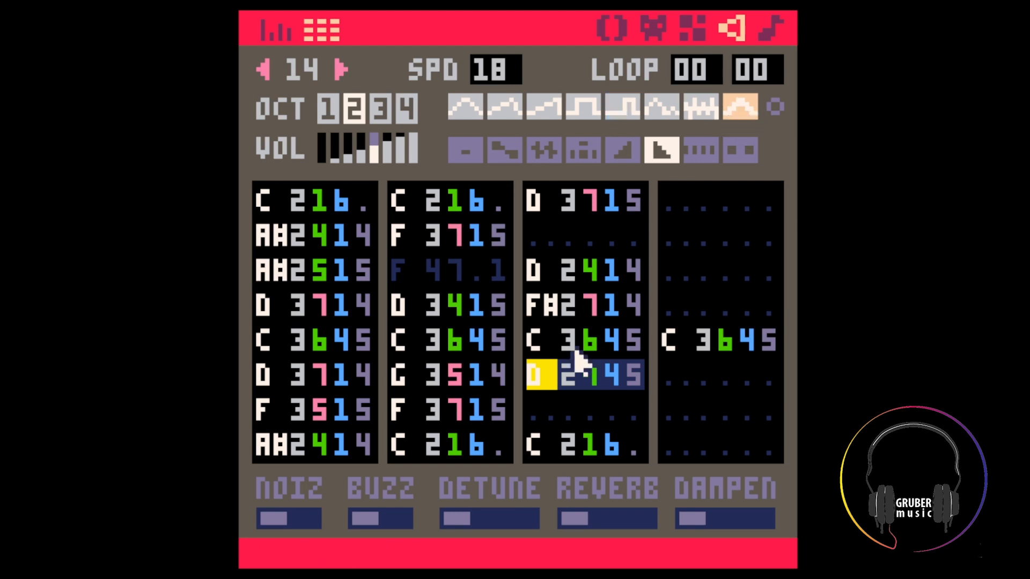
key("BackSpace")
key("Left")
key("Left")
key("Left")
key("Up")
key("Up")
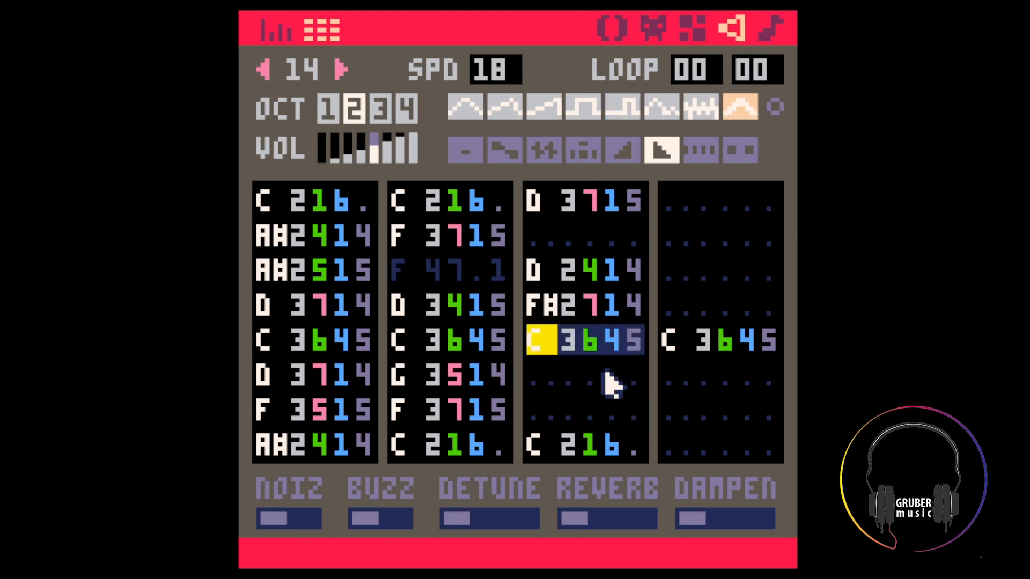
Enter D 2 and C 2 notes with built-in waveform 7 at volume 4 in the third column's sixth and seventh slots
key("Down")
key("x")
key("space")
key("Right")
key("Right")
key("Up")
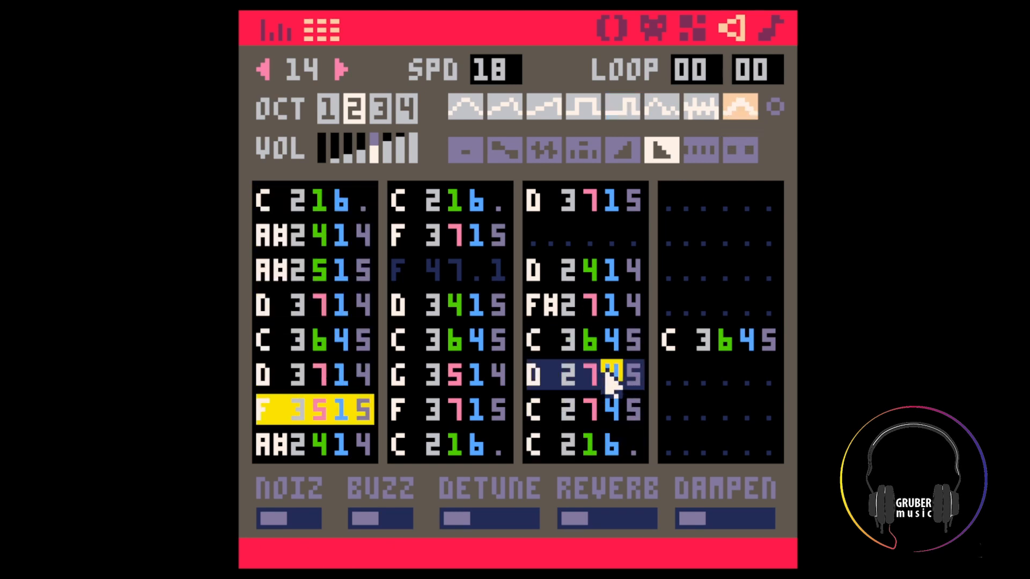
Set the volume of the third column's D 2 and C 2 notes in slots six and seven to 1
type("11")
key("Up")
key("Up")
key("Right")
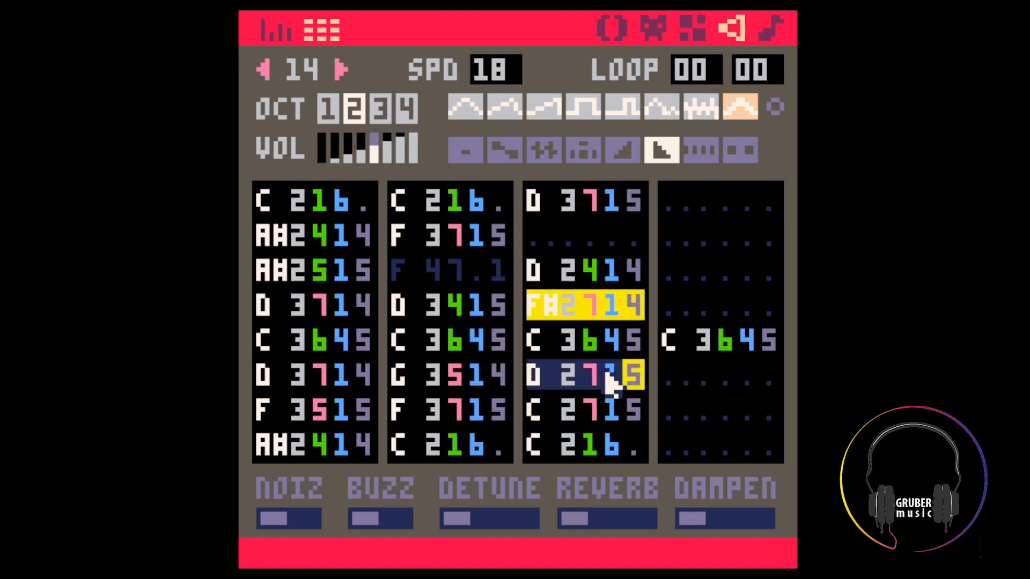
Duplicate the F 3 note from the first column's seventh slot into the fourth column's first slot
key("Right")
key("Left")
key("Left")
key("Left")
key("Left")
key("Down")
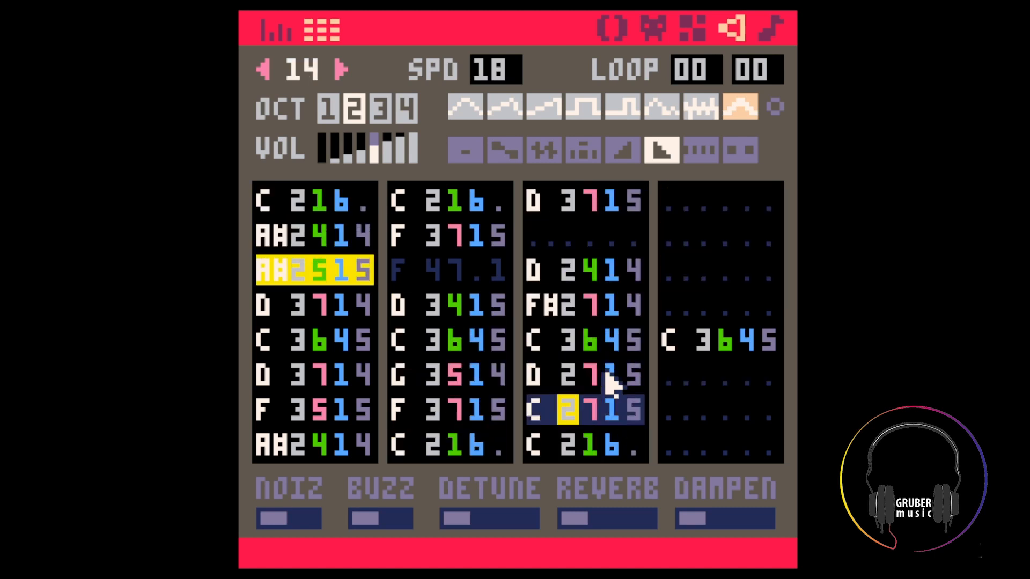
key("Left")
key("Left")
key("Up")
key("shift+Left")
key("shift+Left")
key("shift+Left")
key("shift+Left")
key("Left")
key("Down")
key("shift+Left")
key("shift+Left")
key("shift+Left")
key("shift+Left")
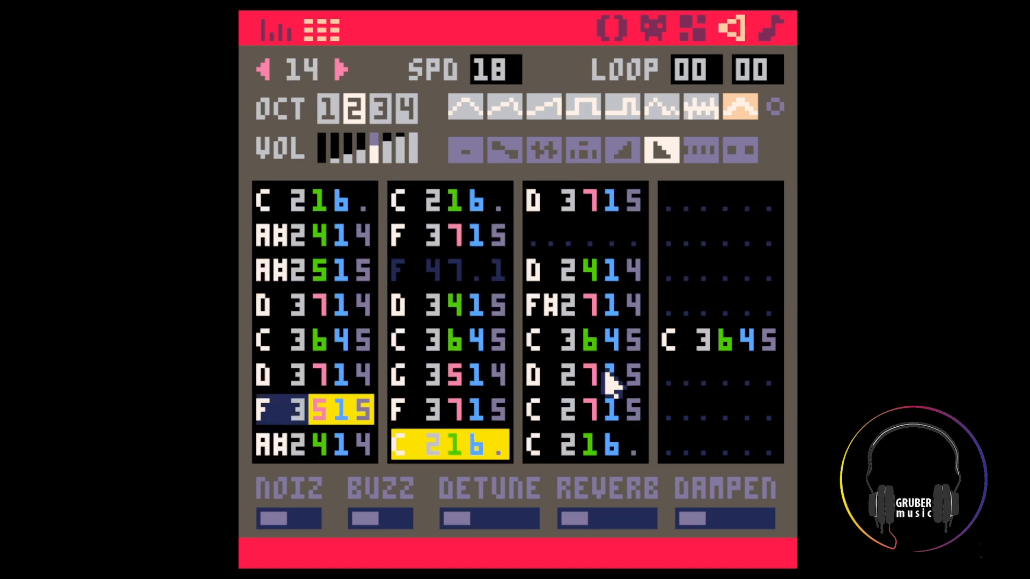
key("ctrl+c")
key("Right")
key("Right")
key("Right")
key("Right")
key("Right")
key("Right")
key("Right")
key("Right")
key("Right")
key("Right")
key("Right")
key("Right")
key("Right")
key("Right")
key("Right")
key("Up")
key("Up")
key("Up")
key("Up")
key("Up")
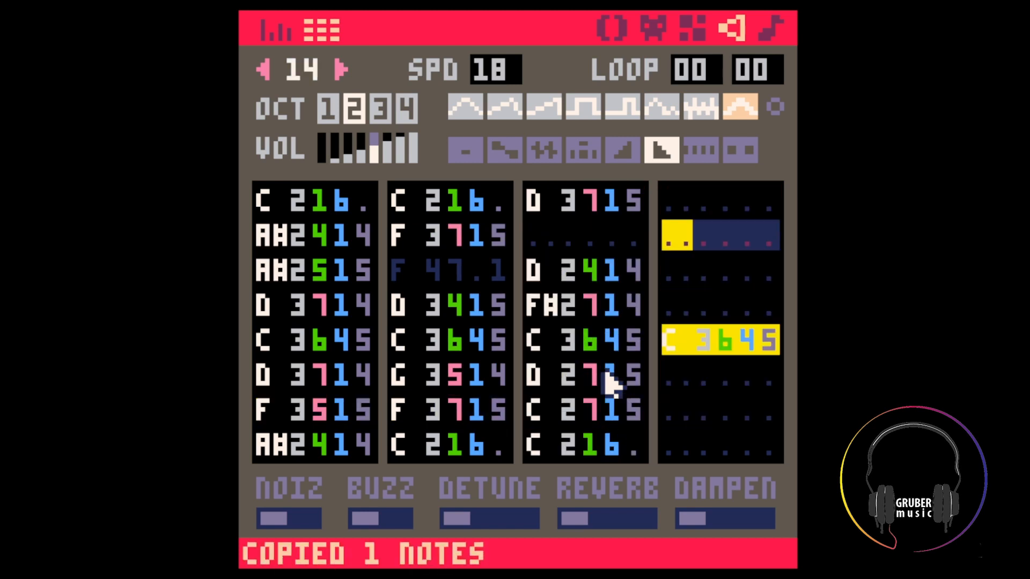
key("Up")
key("ctrl+v")
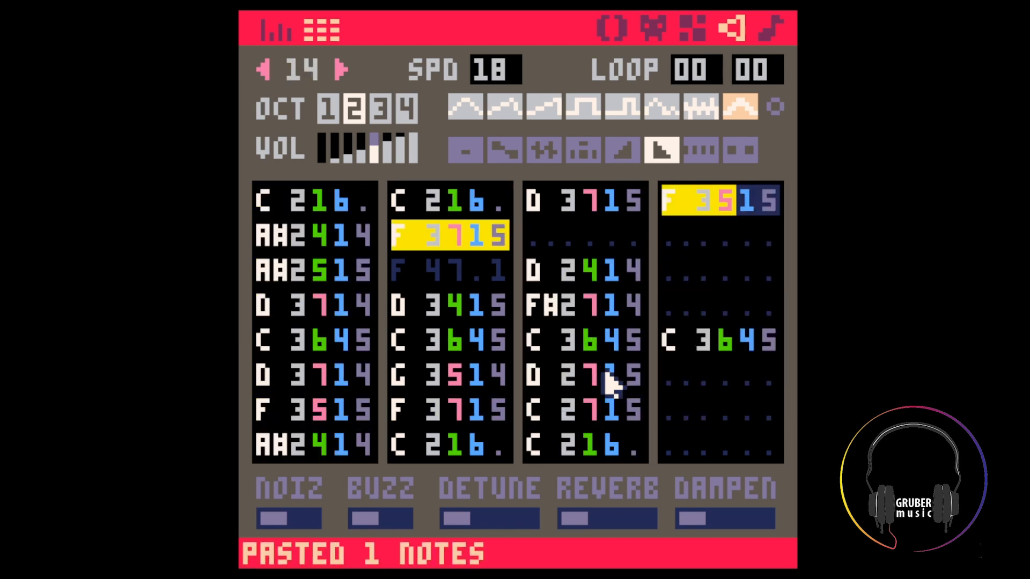
Change the note in the fourth column's first slot to A# in octave 2
key("7")
key("Left")
key("Up")
key("Left")
key("Left")
type("2")
key("Up")
key("Right")
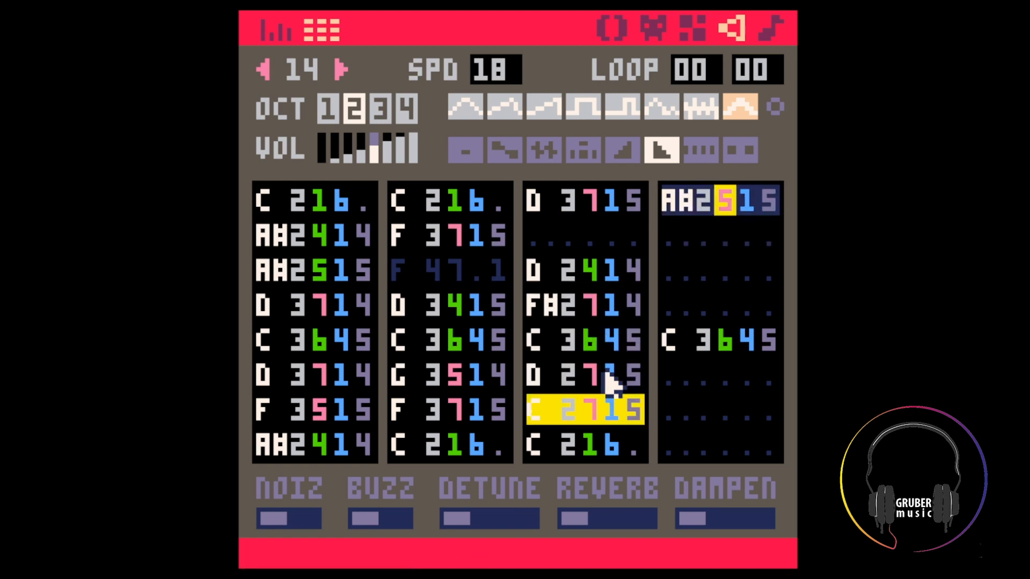
Duplicate the third column's D 2 note into the fourth column's third slot and set the copy to built-in instrument 5
key("Down")
key("Left")
key("Left")
key("Left")
key("Down")
key("Left")
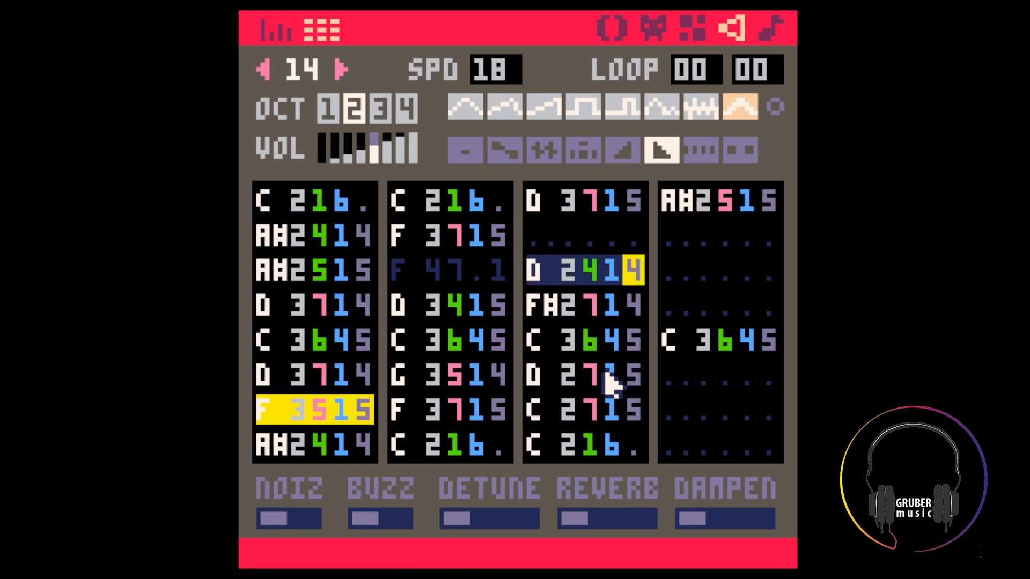
key("shift+Left")
key("ctrl+c")
key("Right")
key("ctrl+v")
key("Right")
key("Right")
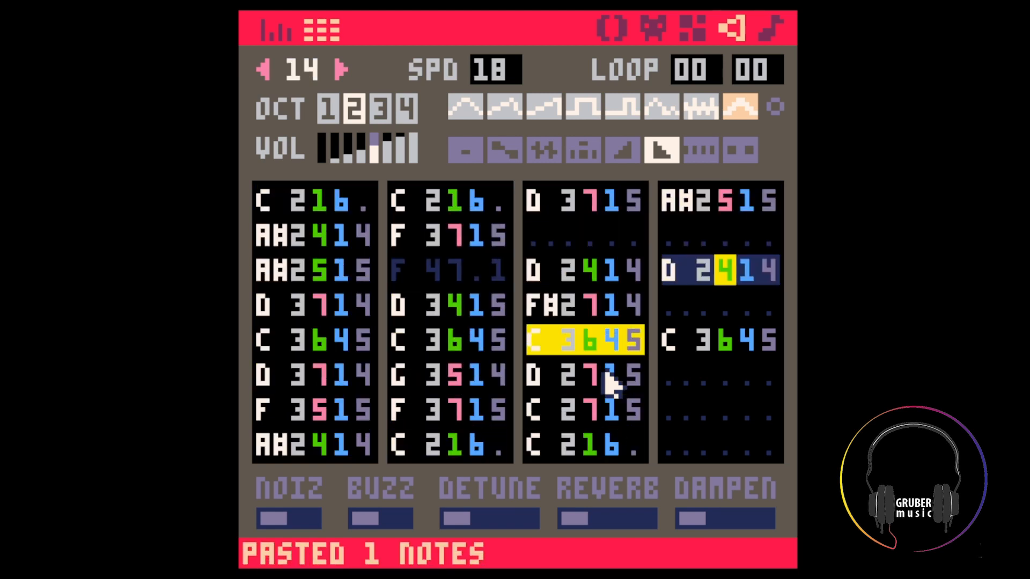
type("5")
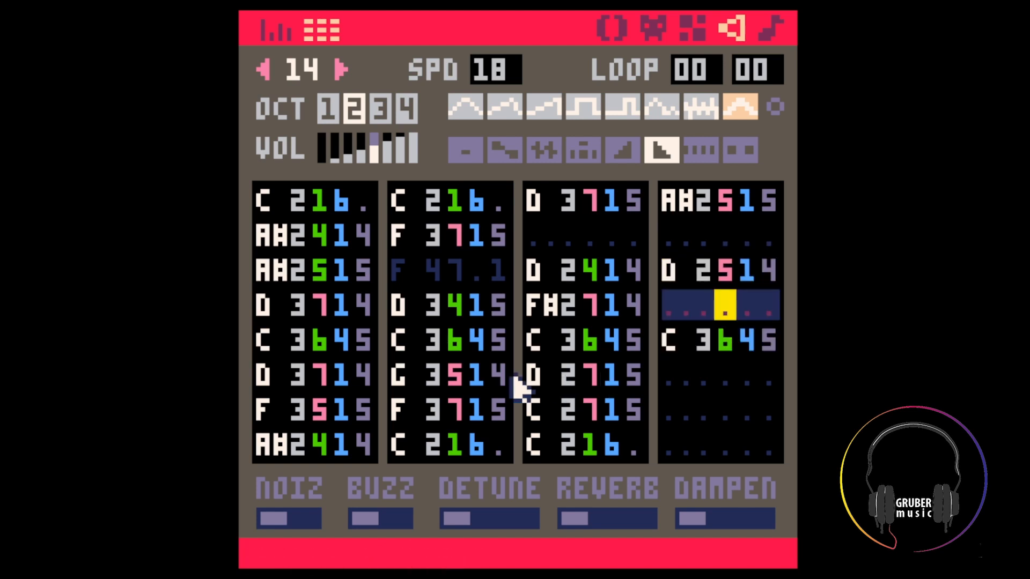
Copy the A# 2 note from the first column's third slot into the fourth column's fourth slot and the third column's second slot
left_click_drag(275, 273, 349, 276)
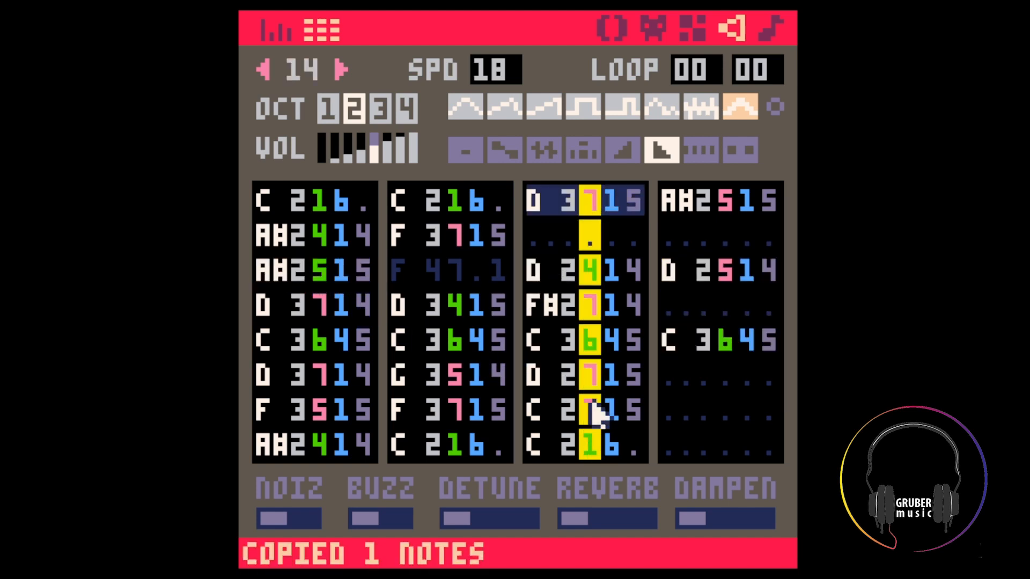
left_click(676, 303)
key("ctrl+v")
left_click(718, 339)
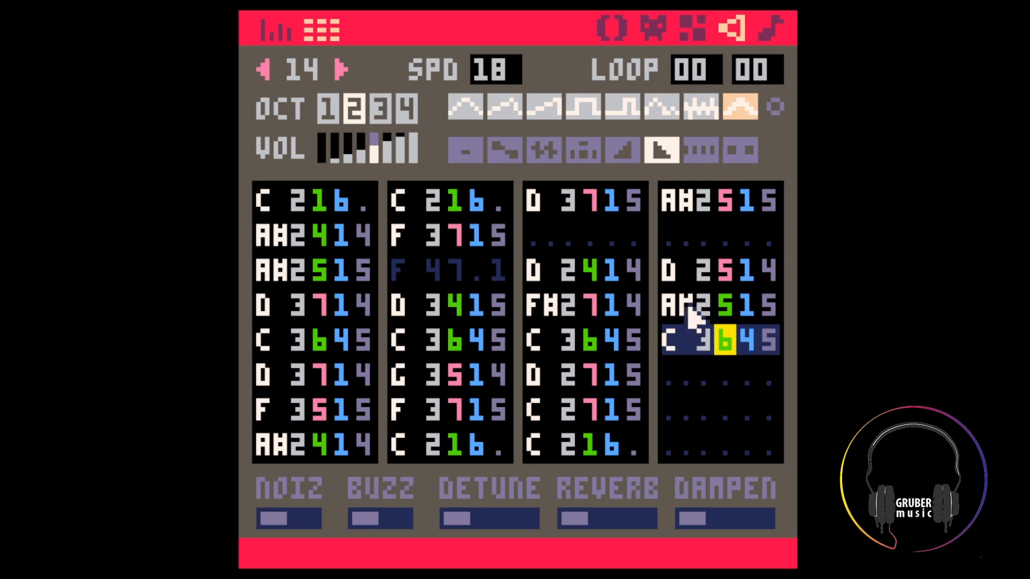
left_click(536, 236)
key("ctrl+v")
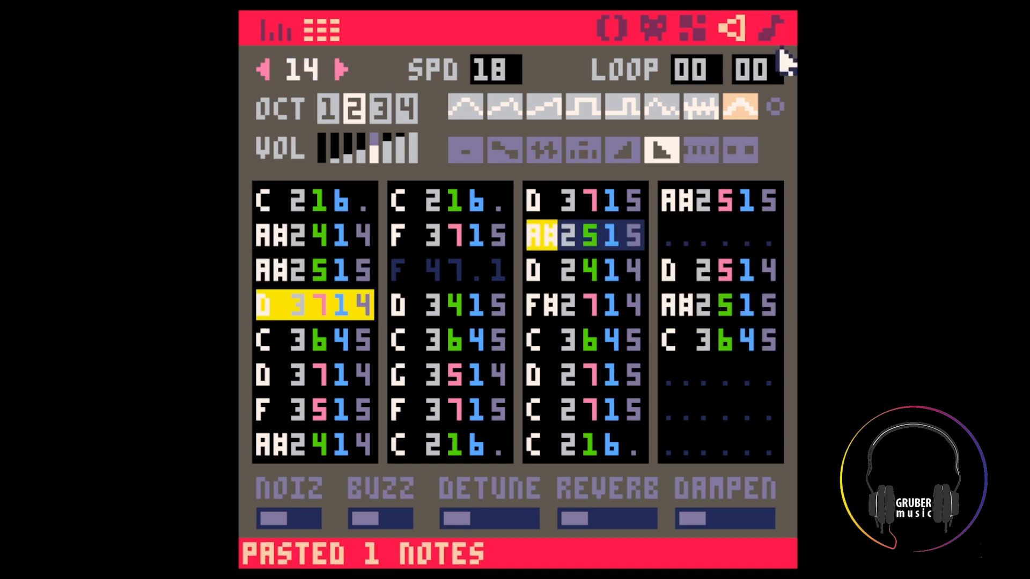
Play music pattern 04 to hear SFX 13 and SFX 14 together, rechecking the notes of SFX 14
left_click(772, 28)
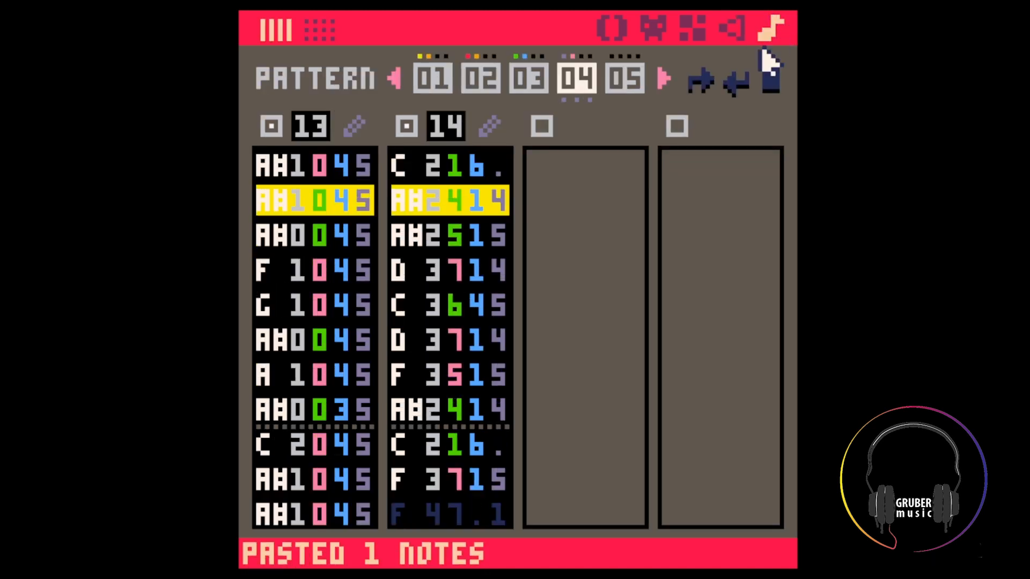
left_click(735, 27)
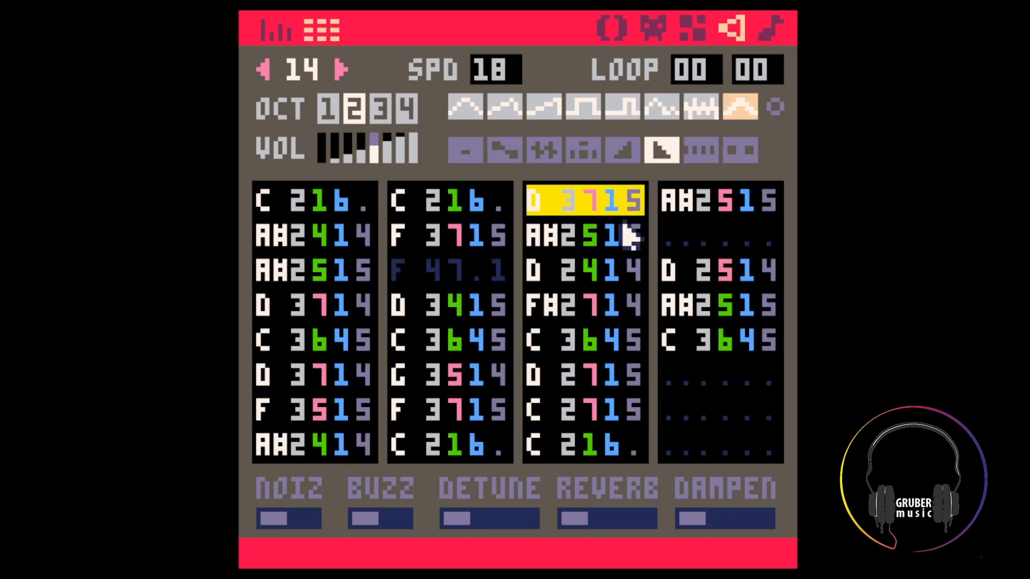
left_click(589, 305)
left_click(777, 29)
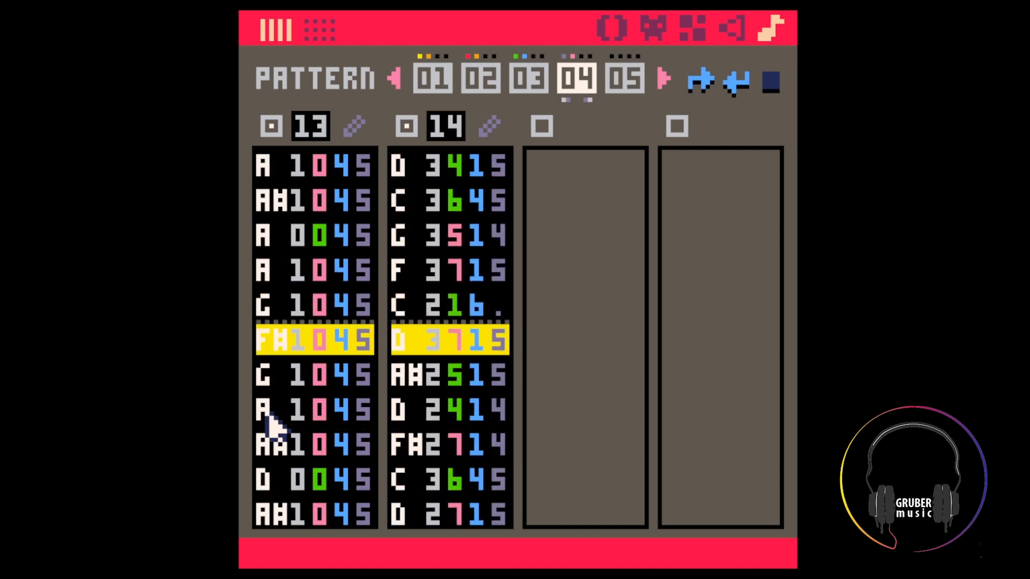
Set the octave of the D note in the fifth slot of SFX 13's third column to 1 and replay pattern 04
left_click(337, 273)
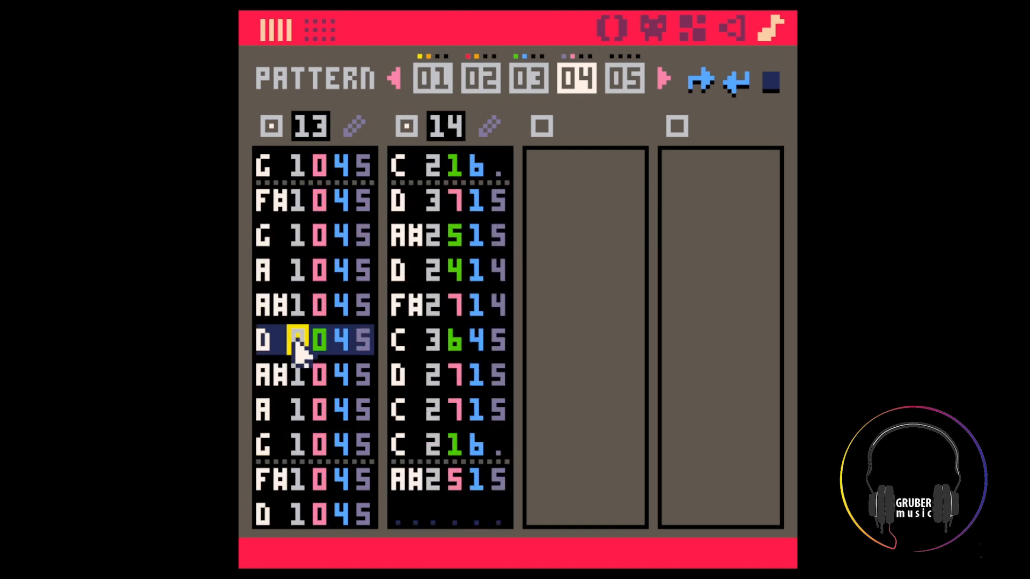
key("space")
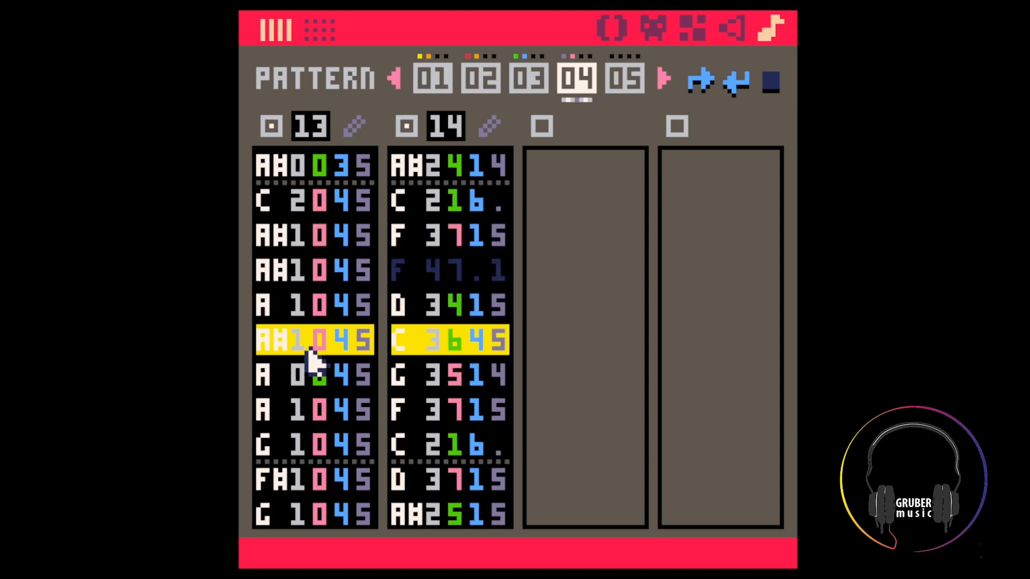
left_click(307, 332)
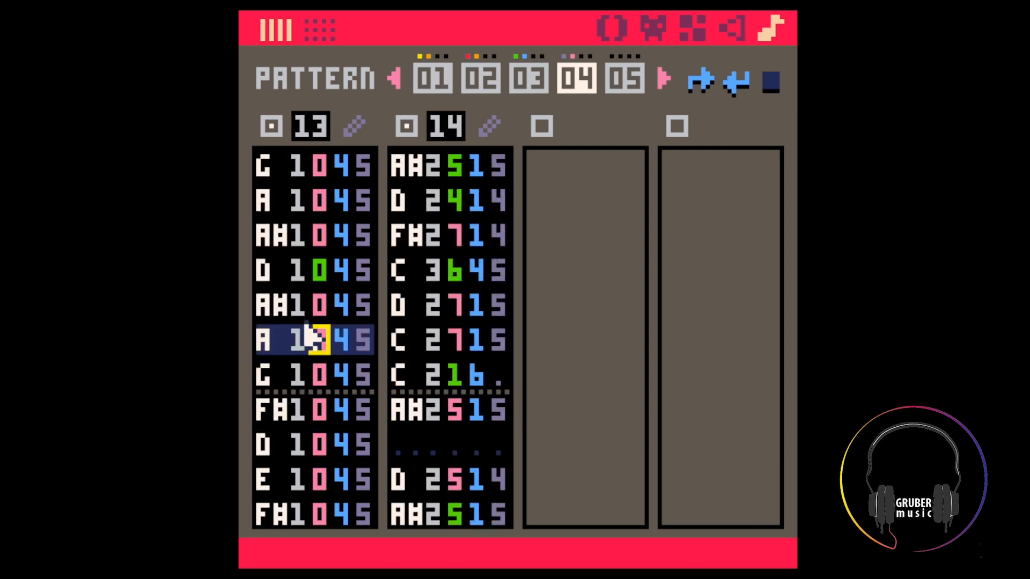
Copy the D 1 note from SFX 13's third column into the first slot of SFX 14's third column and play pattern 04
key("space")
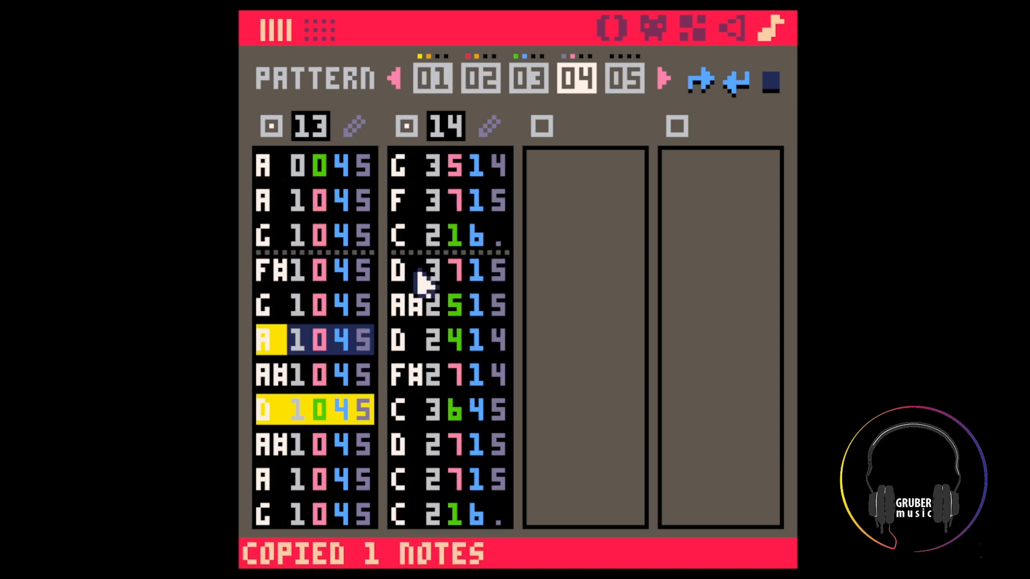
left_click(505, 341)
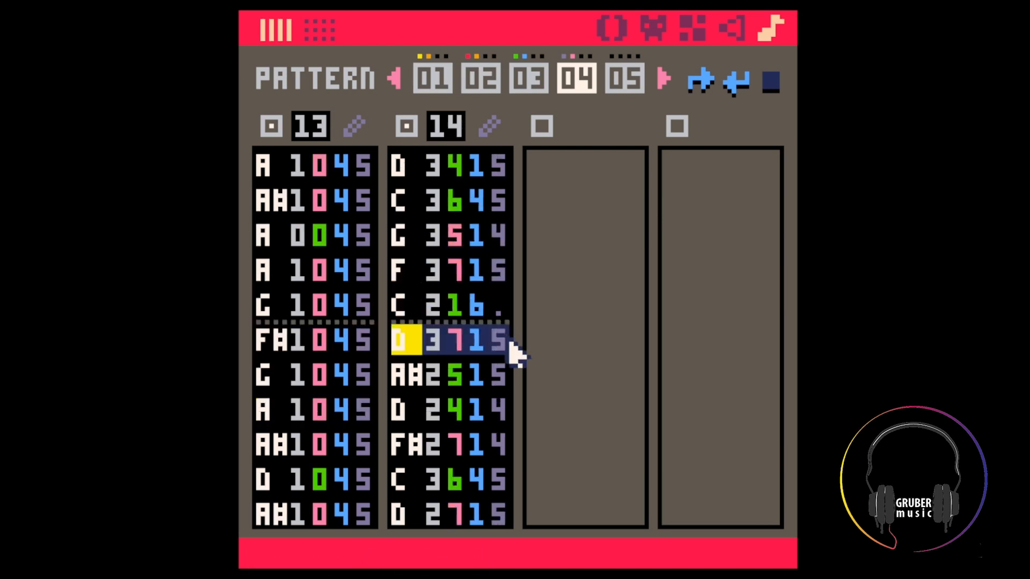
key("space")
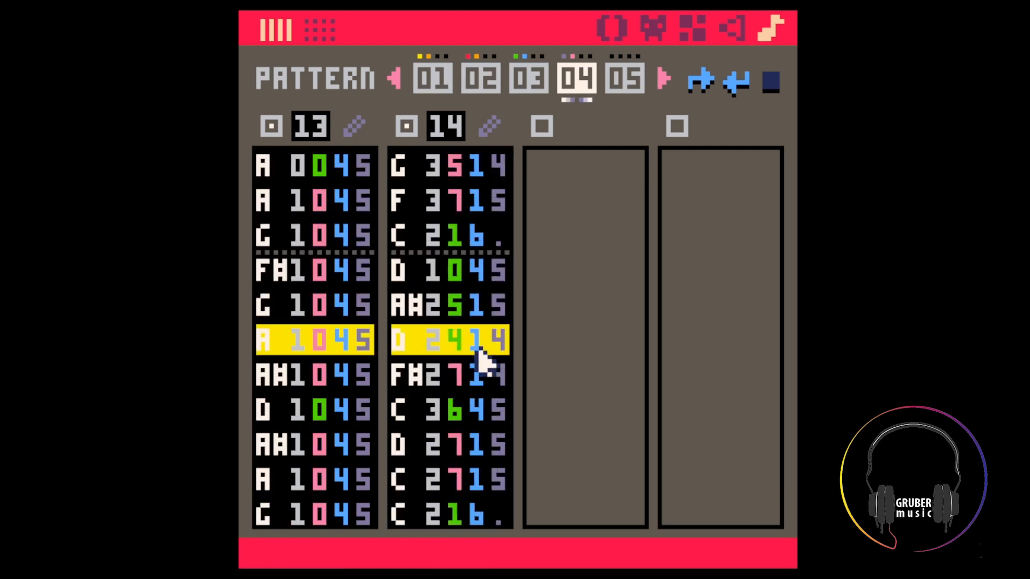
Set the octave of the D note in the fifth slot of SFX 13's third column to 0
left_click(322, 478)
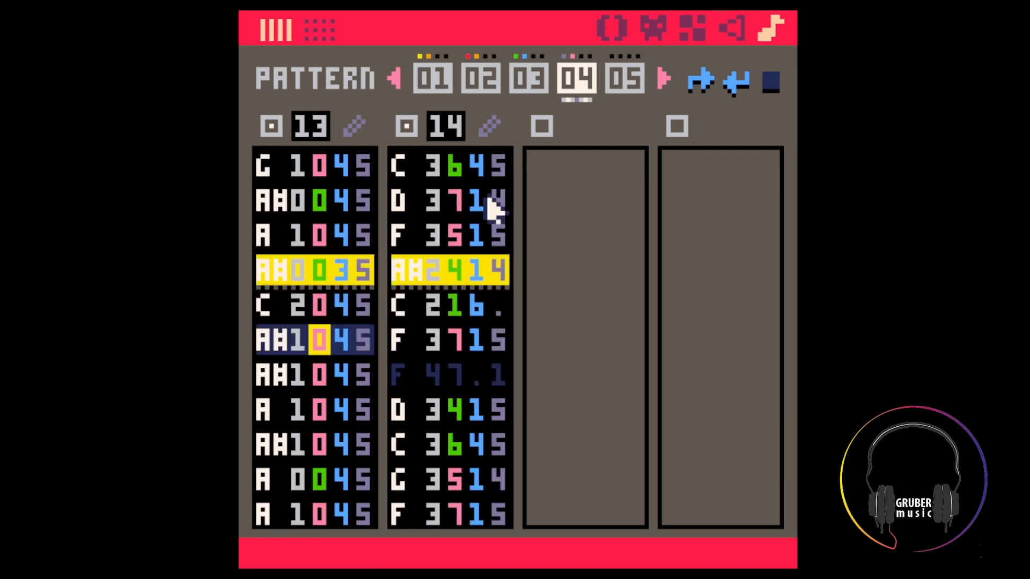
left_click(354, 129)
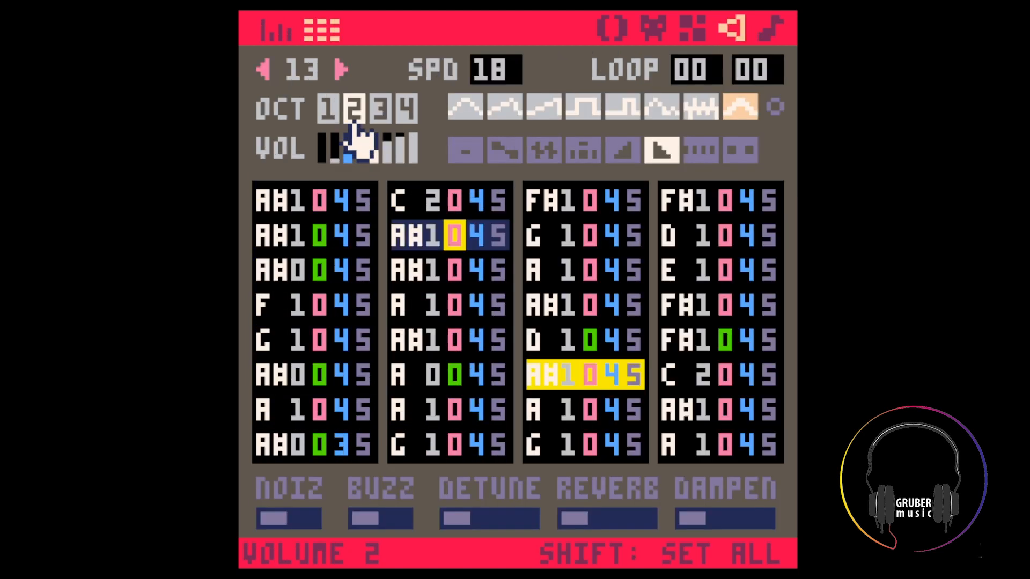
left_click(568, 350)
type("0")
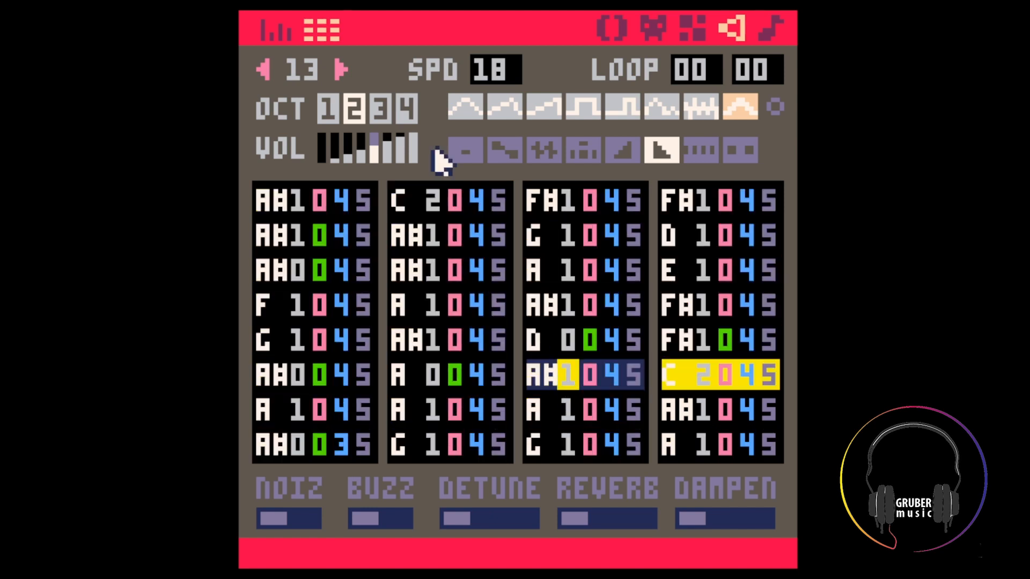
In SFX 14, copy the D 1 note from the third column's first slot into its fourth slot and set the copy's octave to 0
left_click(339, 69)
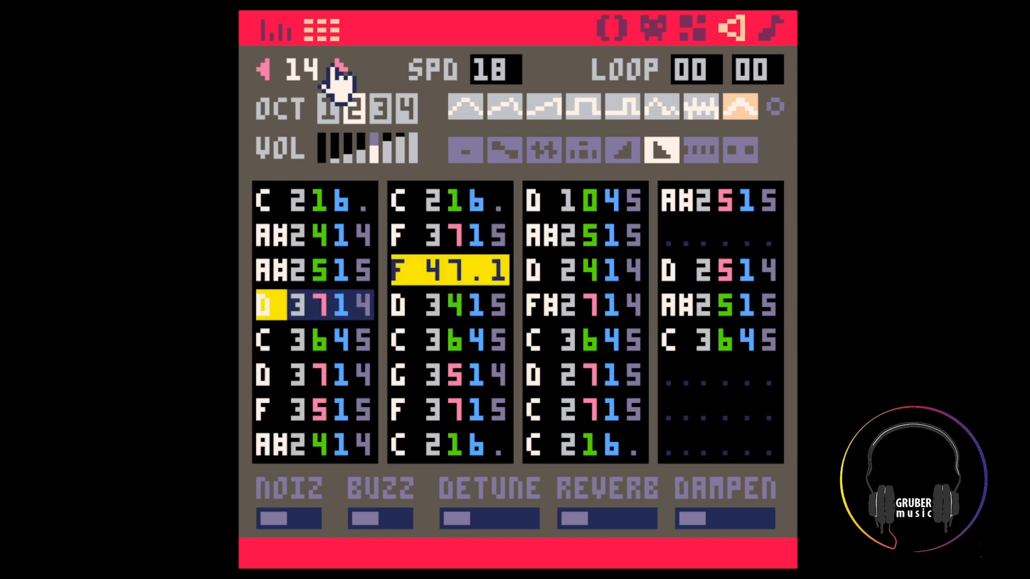
left_click(542, 206)
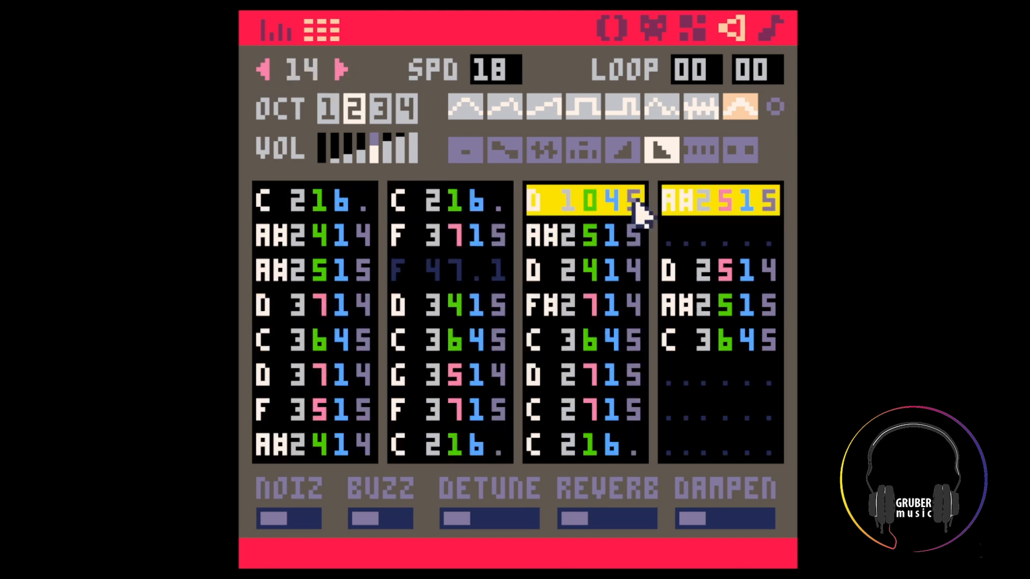
left_click(539, 306)
key("ctrl+c")
key("ctrl+v")
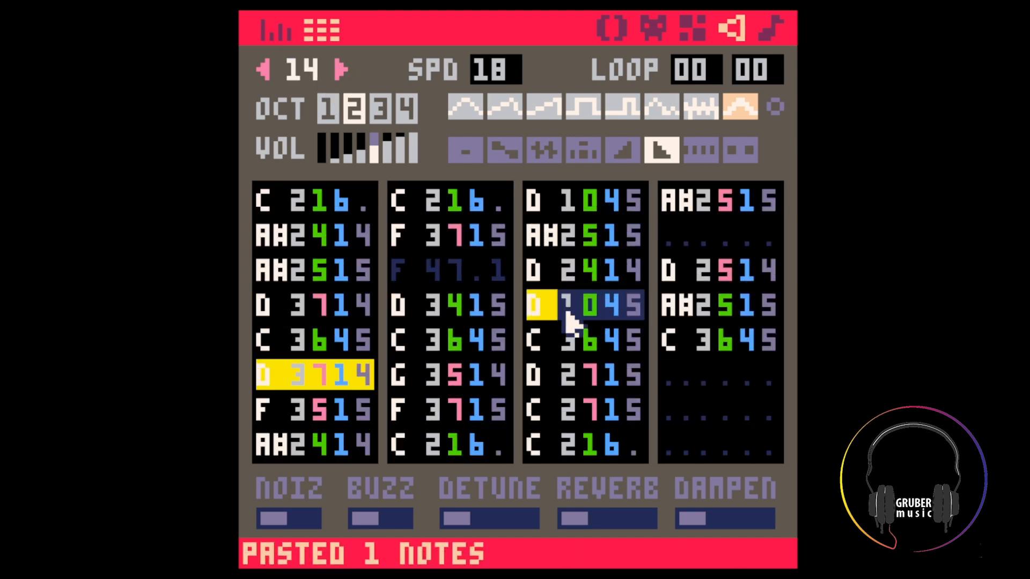
left_click(568, 306)
type("0")
Clear the D note in the fifth slot of SFX 13's third column
left_click(264, 70)
key("Down")
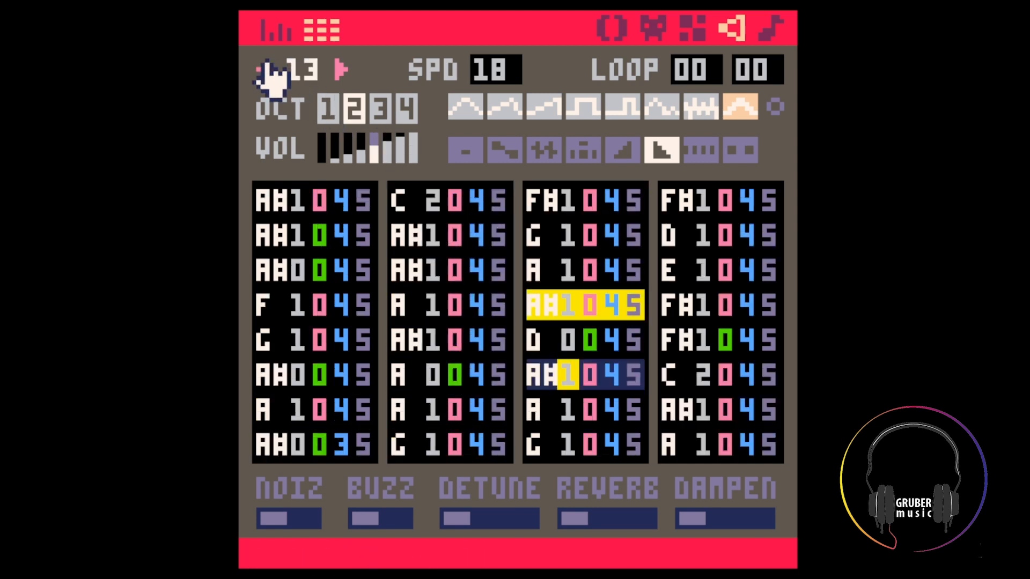
key("BackSpace")
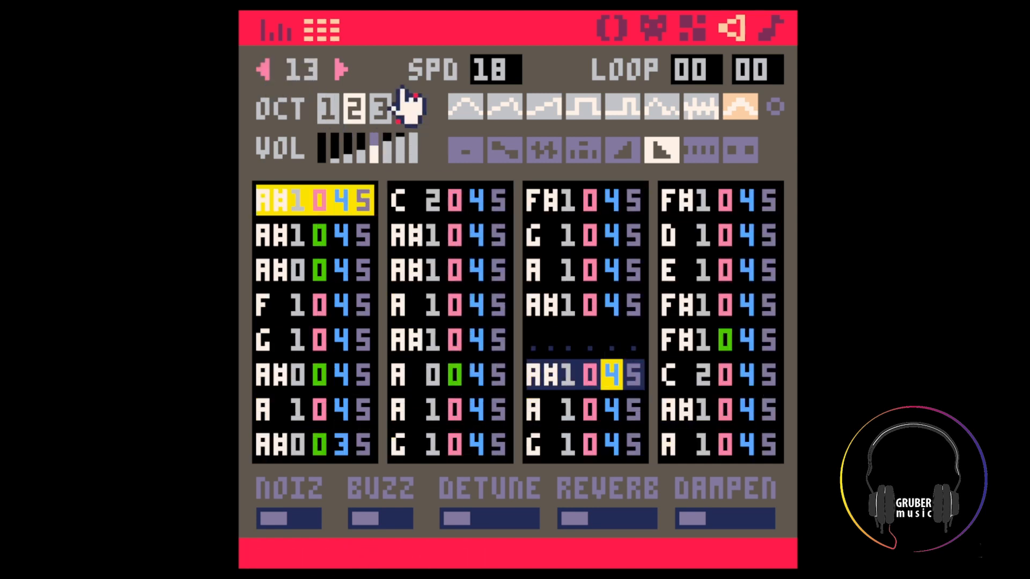
Play SFX 14 and examine the notes of SFX 13 around the emptied slot in the third column
left_click(341, 70)
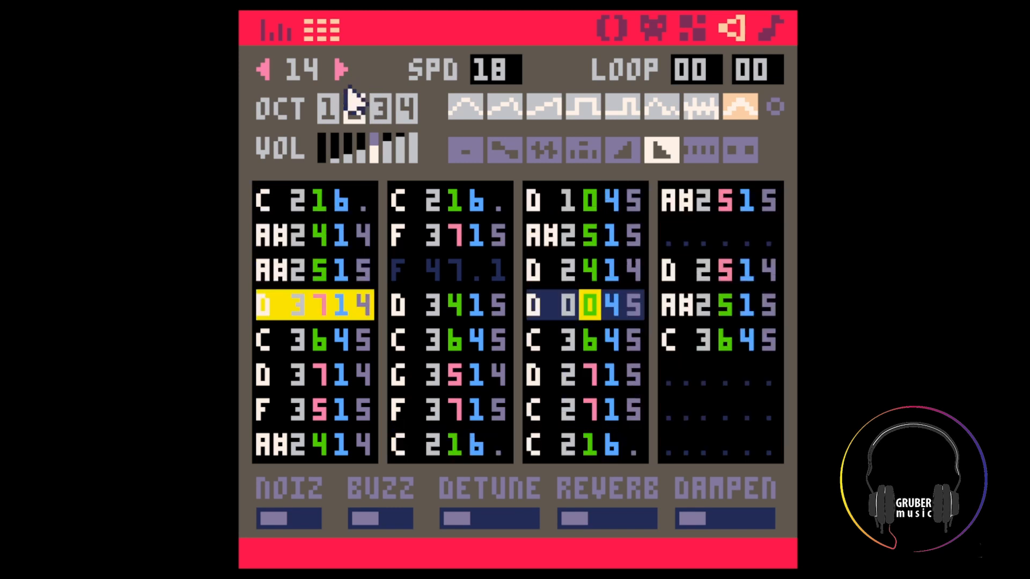
key("space")
left_click(264, 69)
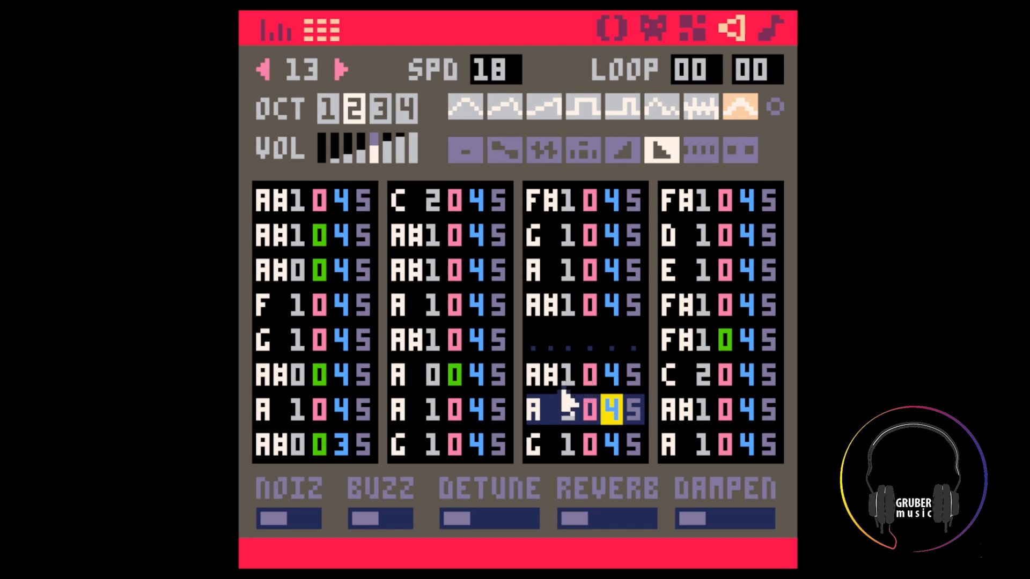
left_click_drag(542, 217, 632, 450)
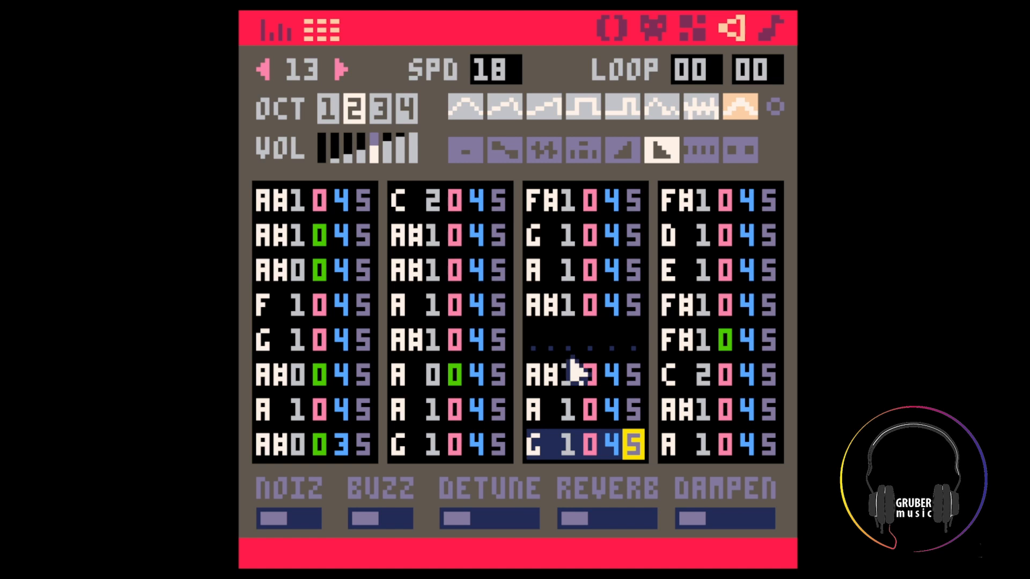
left_click(564, 341)
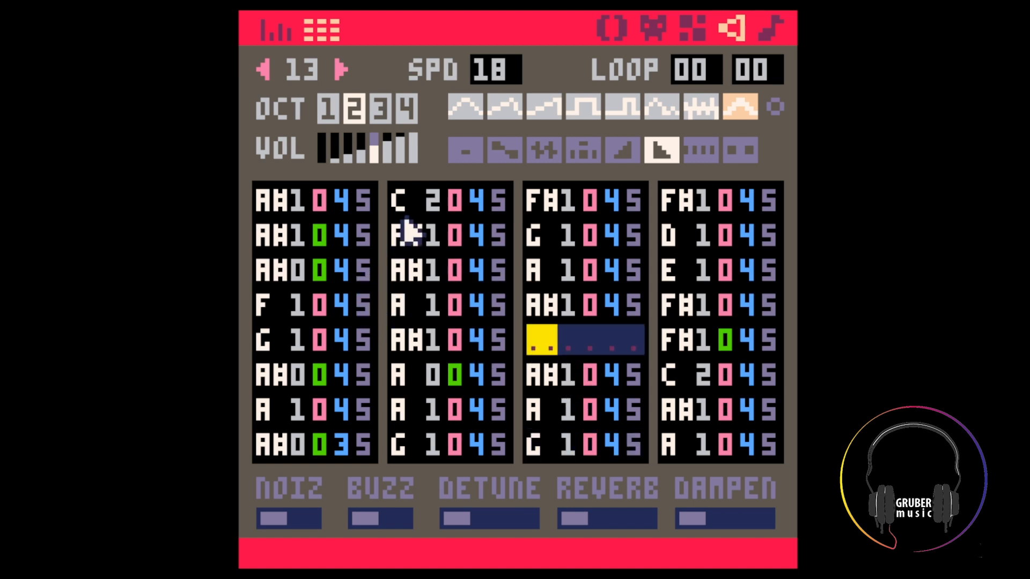
left_click_drag(452, 212, 456, 276)
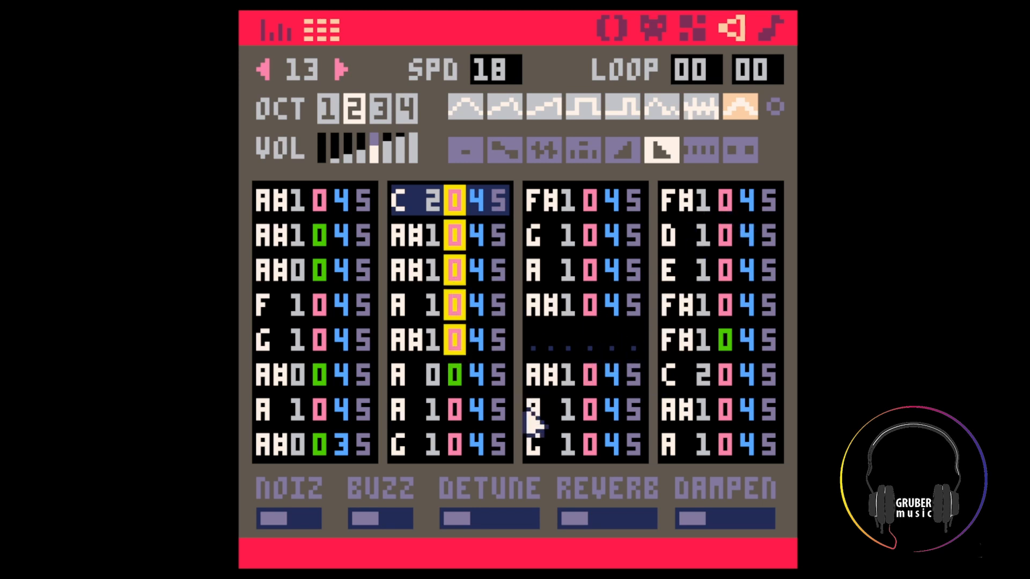
left_click_drag(654, 215, 794, 207)
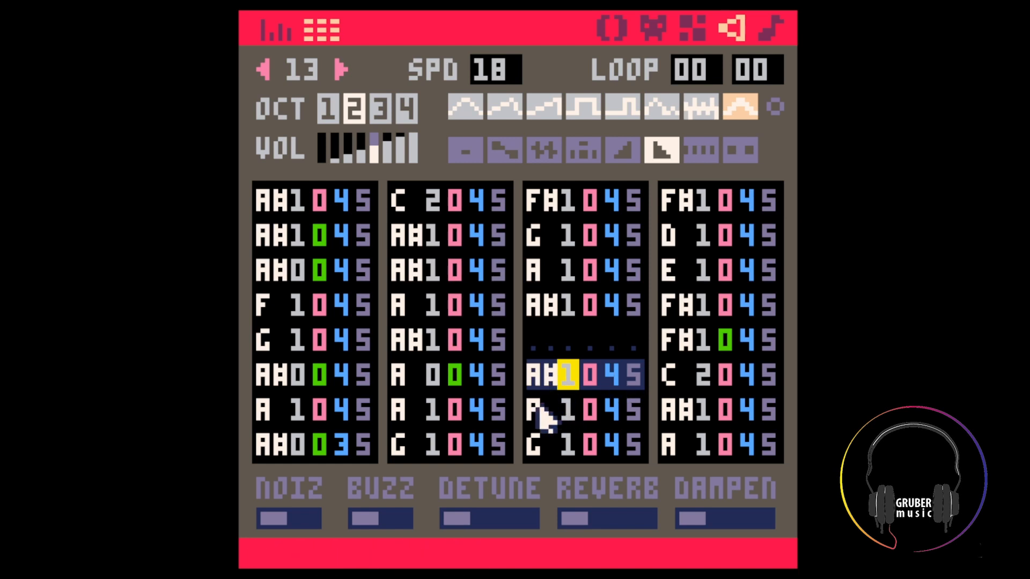
Remove the A# note from the third column's sixth slot in SFX 13 and insert an empty slot at the start of the fourth column
key("BackSpace")
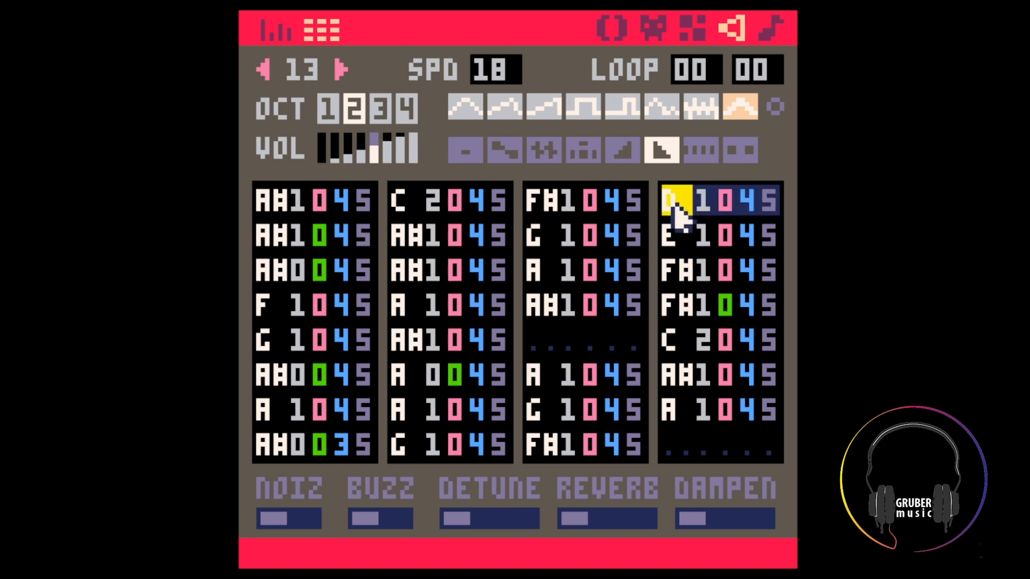
key("Return")
left_click(576, 301)
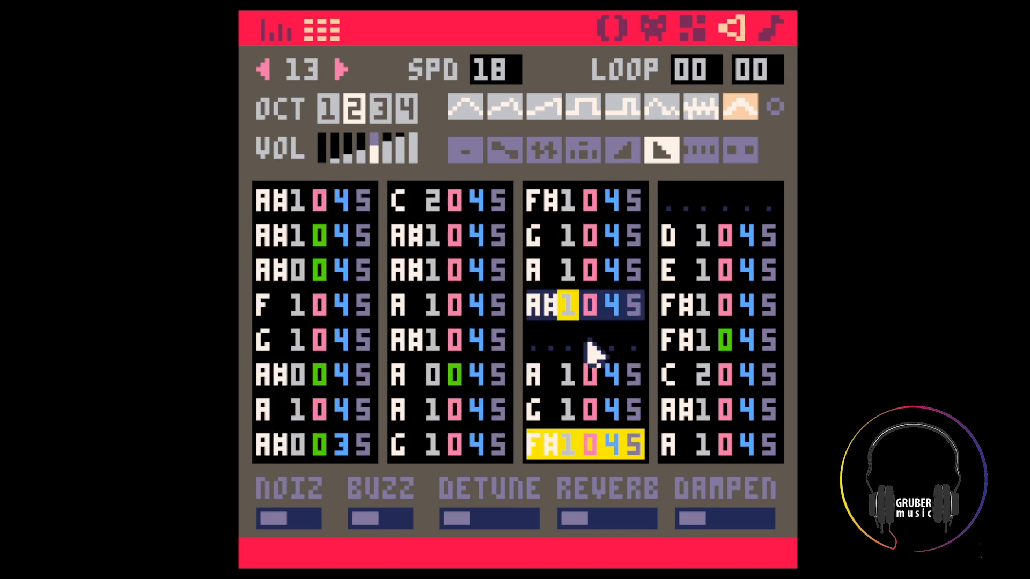
Play music pattern 04 and check the notes of SFX 14 and SFX 13
left_click(773, 30)
key("space")
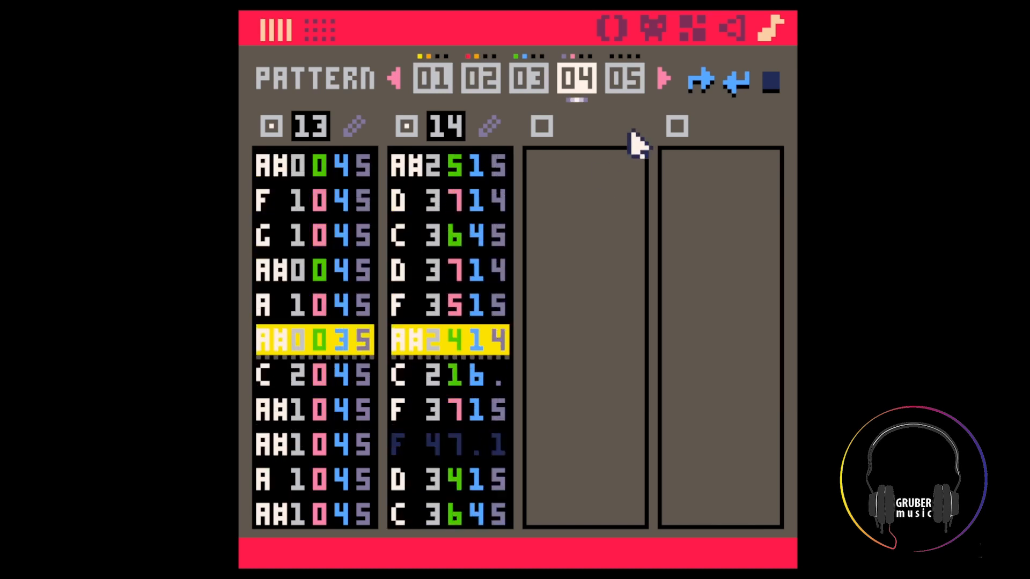
left_click(488, 128)
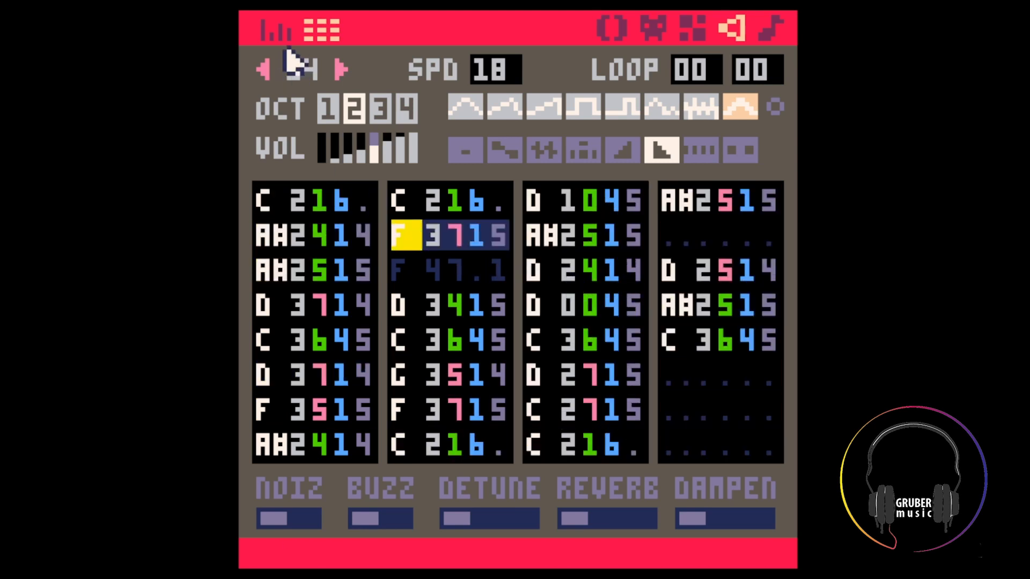
left_click(264, 71)
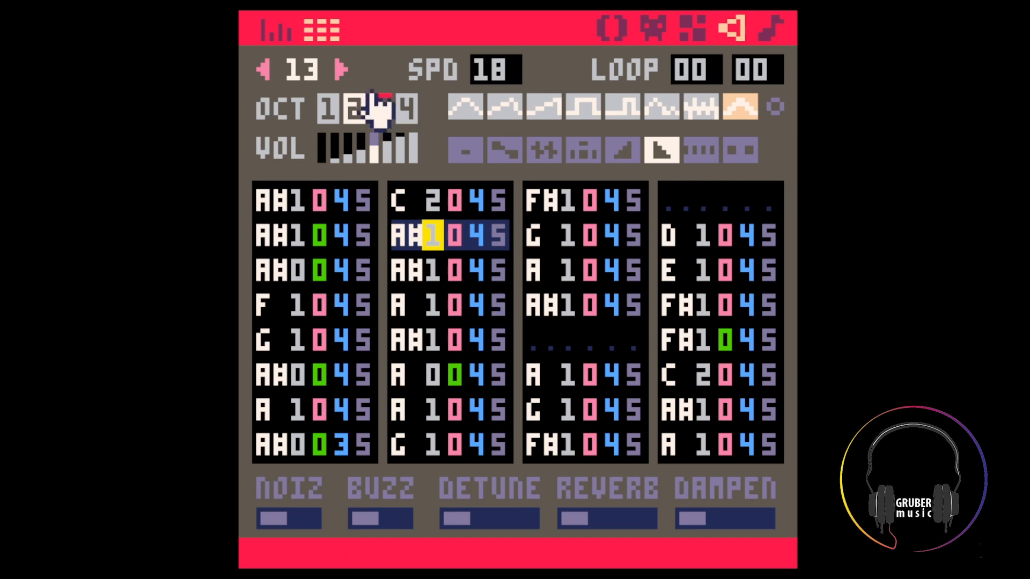
In SFX 14, copy the D 1 note into the fourth column's sixth and seventh slots, setting the seventh slot's octave to 0
left_click(341, 71)
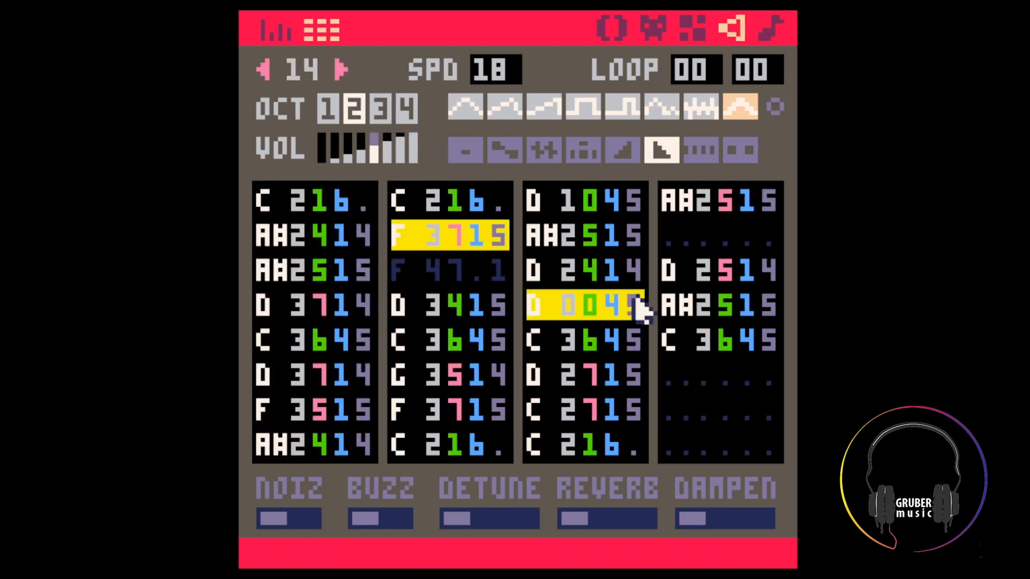
key("ctrl+c")
left_click_drag(538, 202, 650, 206)
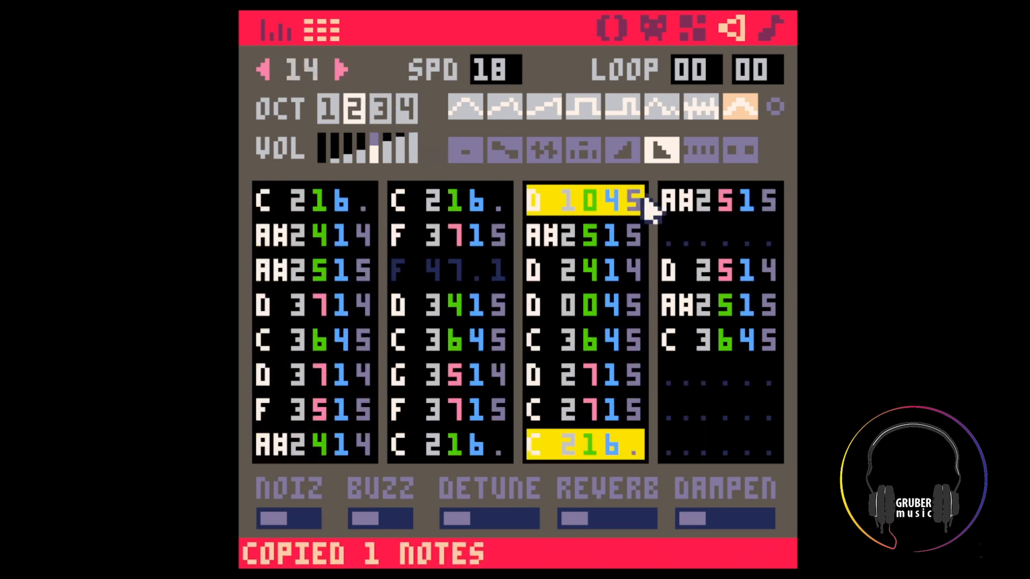
left_click(678, 374)
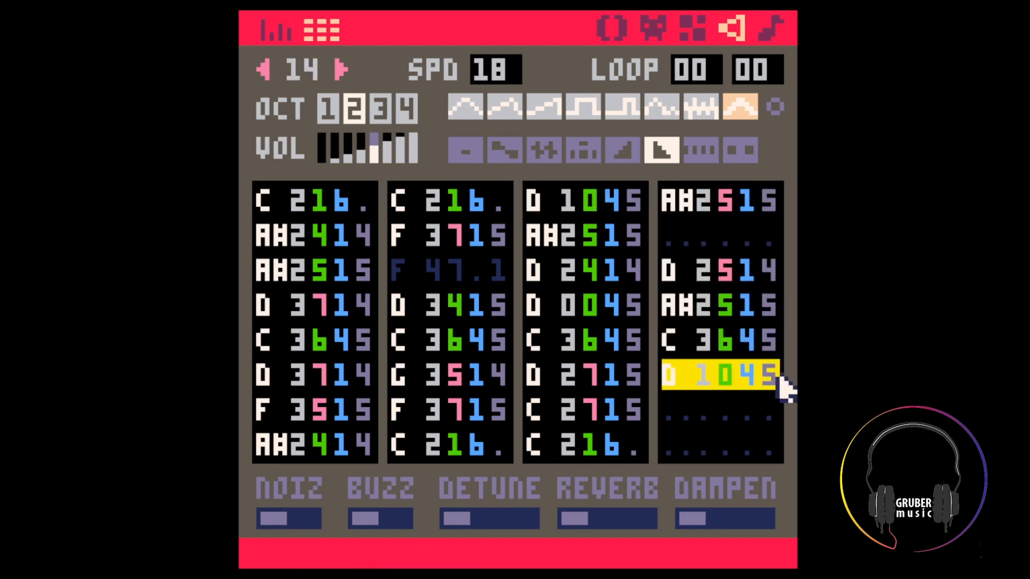
key("ctrl+c")
left_click(679, 398)
key("0")
Copy the D 2 note from SFX 14's third column, sixth slot, into the empty second slot of the fourth column
left_click(703, 305)
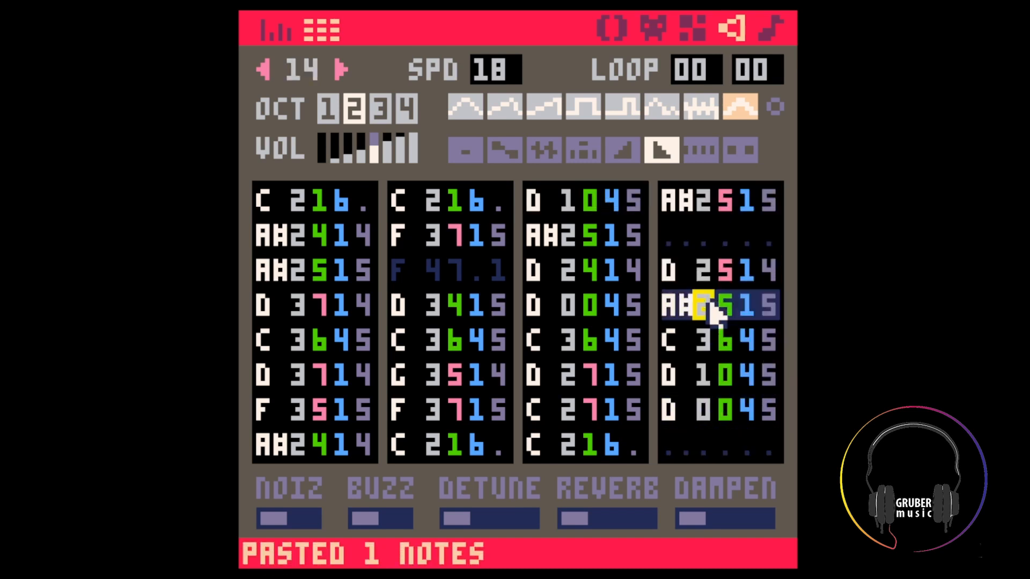
key("space")
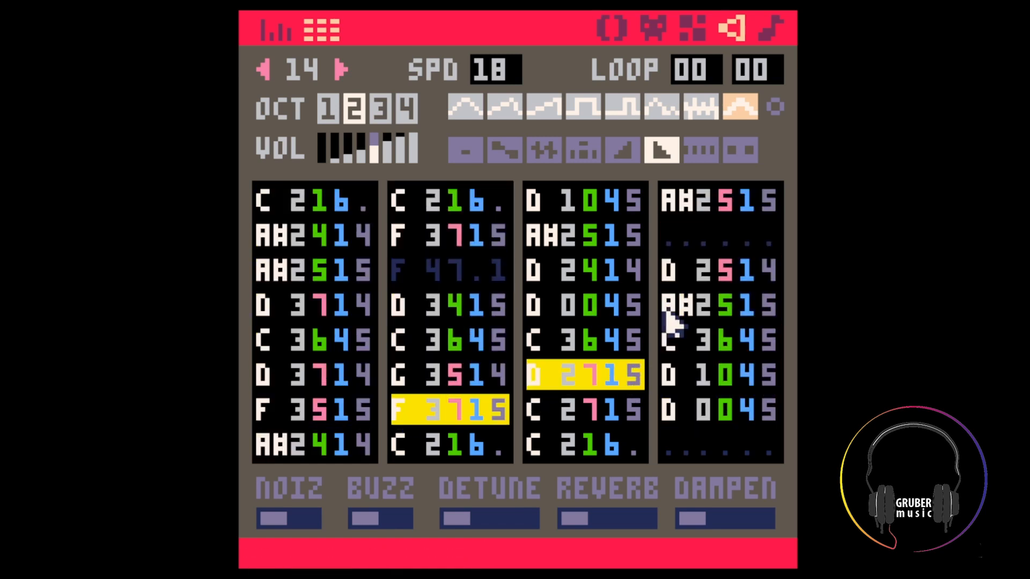
key("ctrl+c")
left_click(670, 234)
key("ctrl+v")
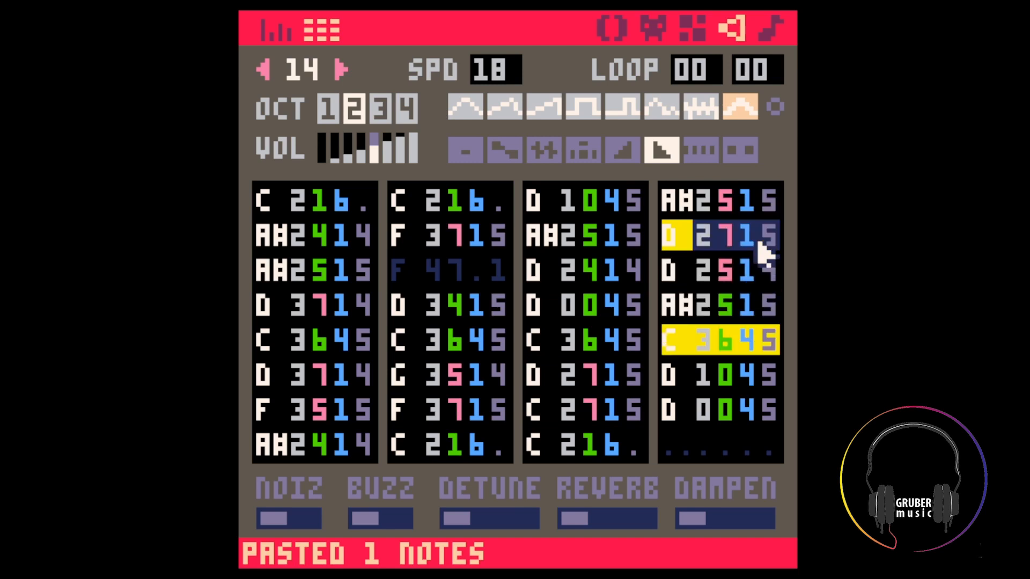
Copy the D 2 note from the third column's third slot into the fourth column's second slot of SFX 14
left_click(601, 231)
left_click(561, 275)
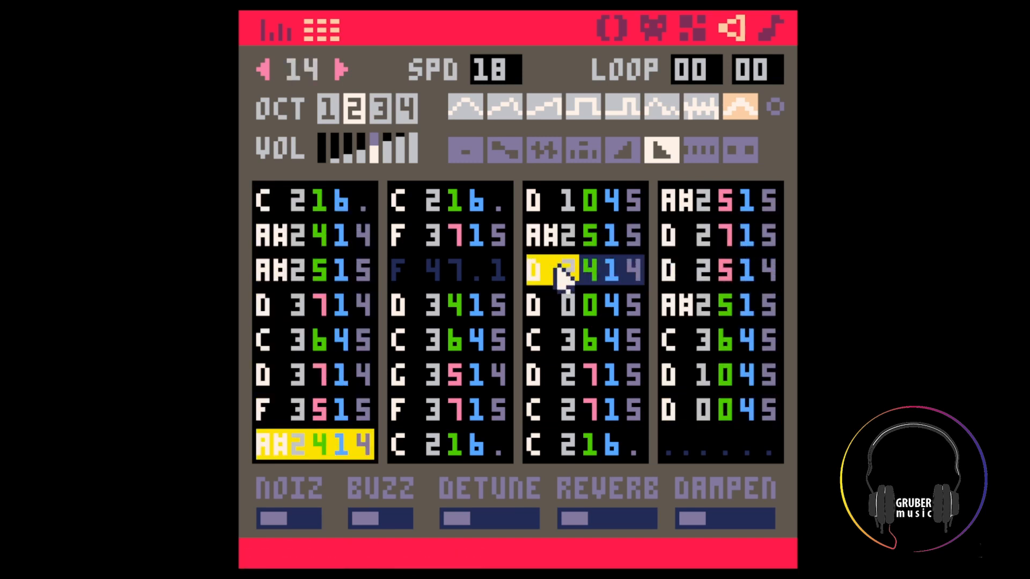
key("ctrl+c")
left_click(674, 233)
key("ctrl+v")
Set the D note in the fourth column's third slot to octave 3, effect 1 and volume 0
left_click(697, 303)
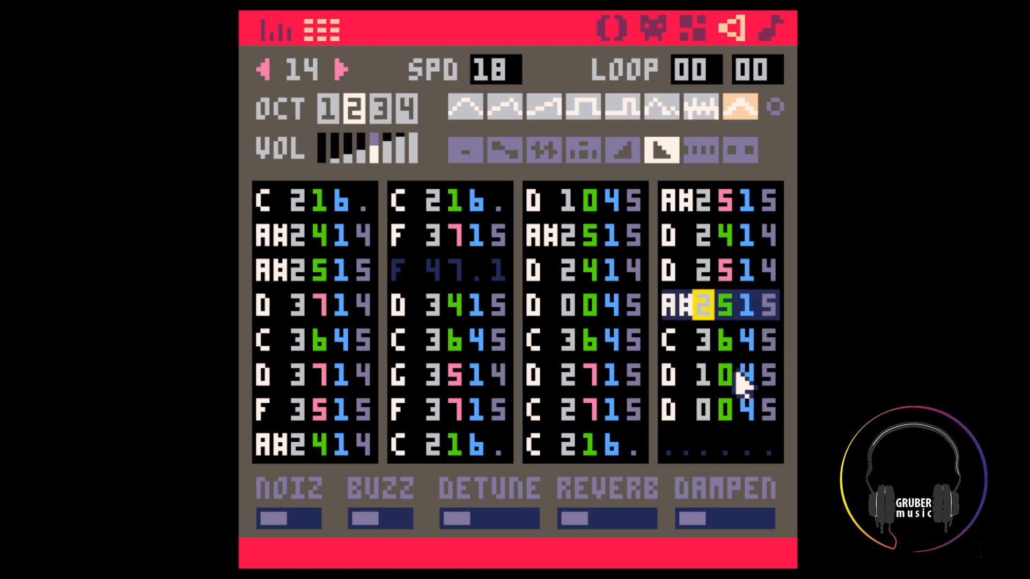
left_click(714, 272)
type("3")
left_click(768, 269)
type("11")
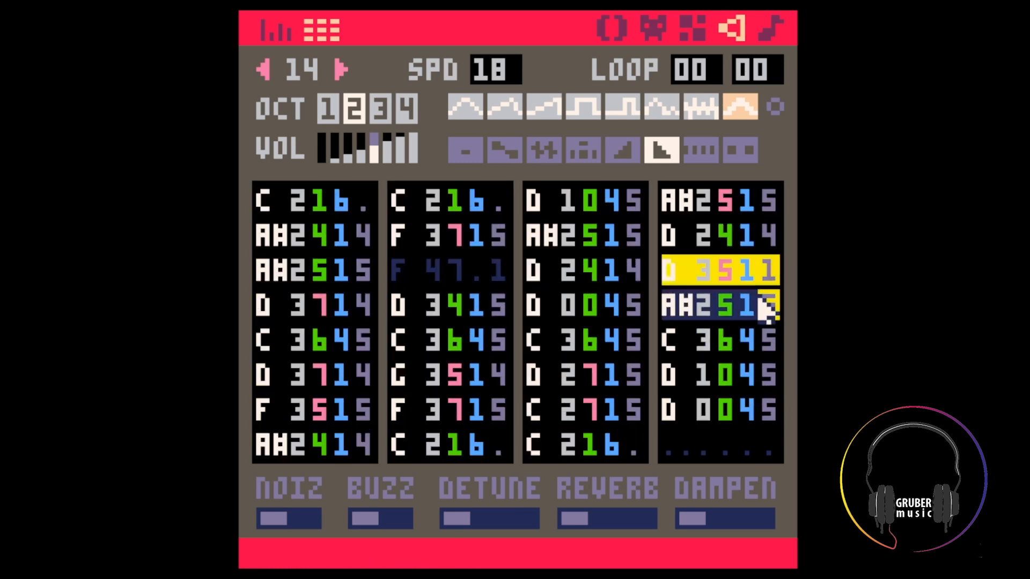
left_click(745, 272)
type("0")
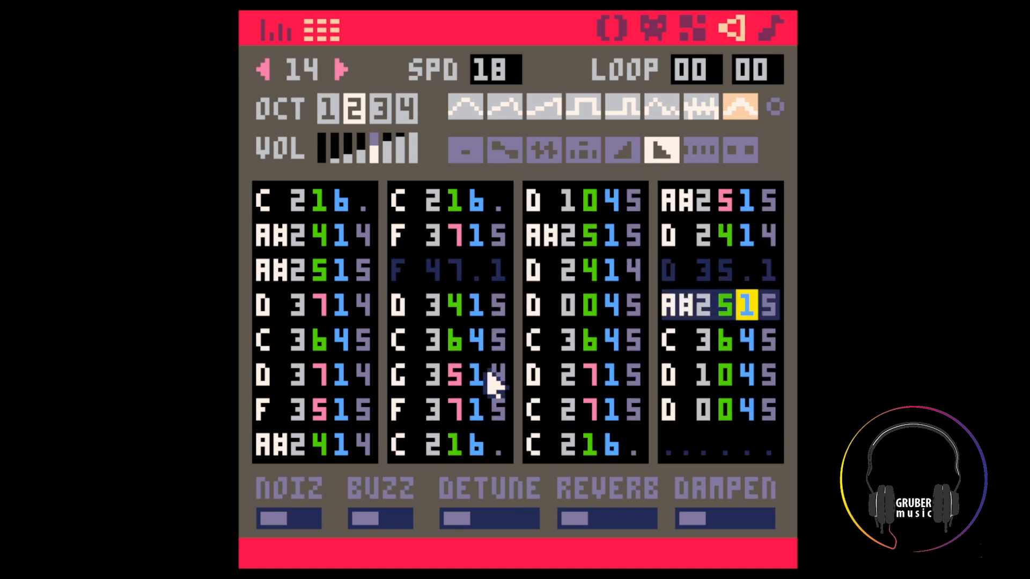
Play music pattern 04 to check the revised ending of SFX 13 and SFX 14
left_click(773, 27)
key("space")
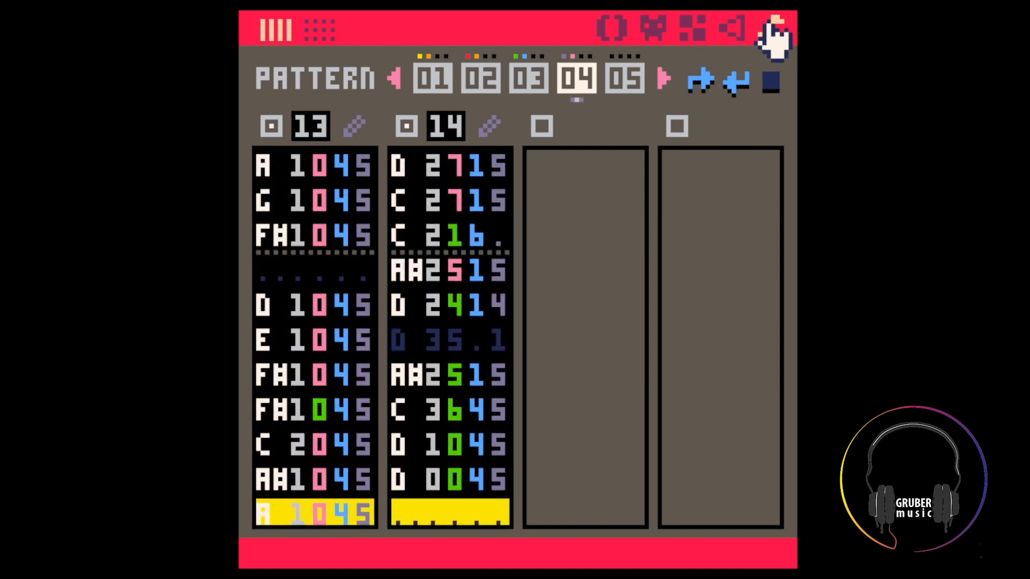
key("space")
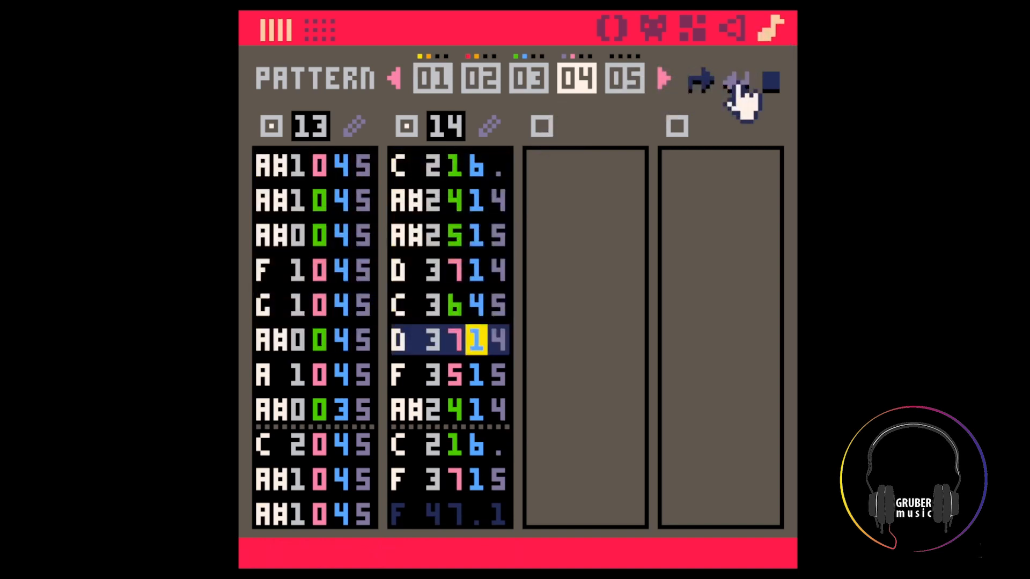
Save the cartridge 231025.p8 and switch to music pattern 00
left_click(433, 78)
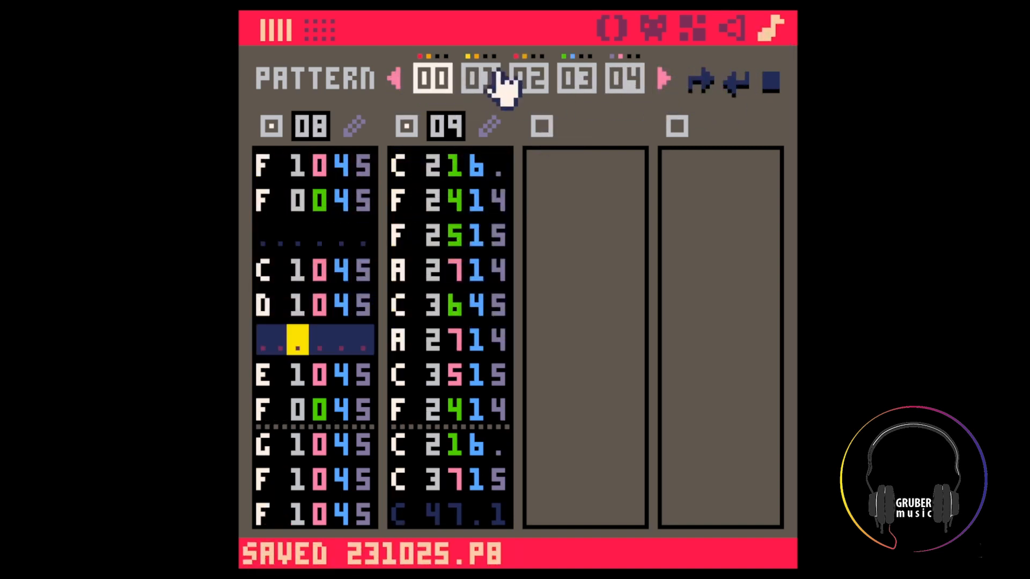
Look through music patterns 03 and 04 and play the song from pattern 00
left_click(627, 81)
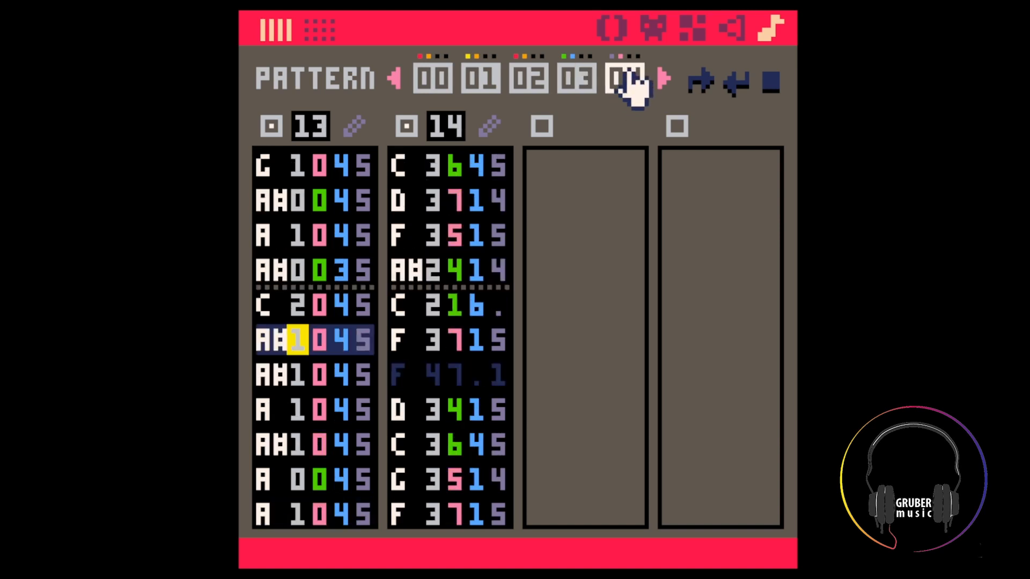
left_click(584, 83)
left_click(623, 80)
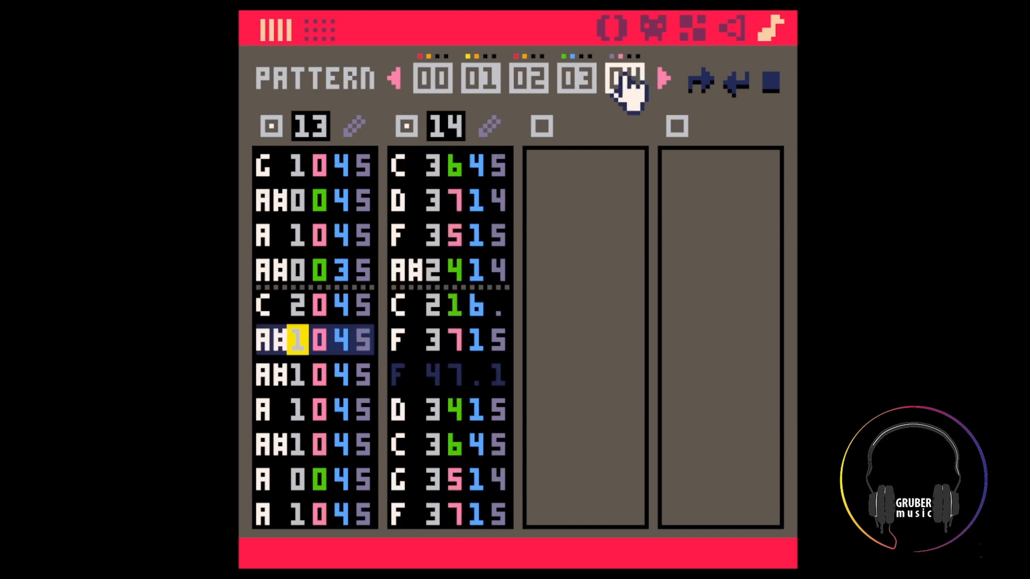
left_click(574, 81)
left_click(437, 90)
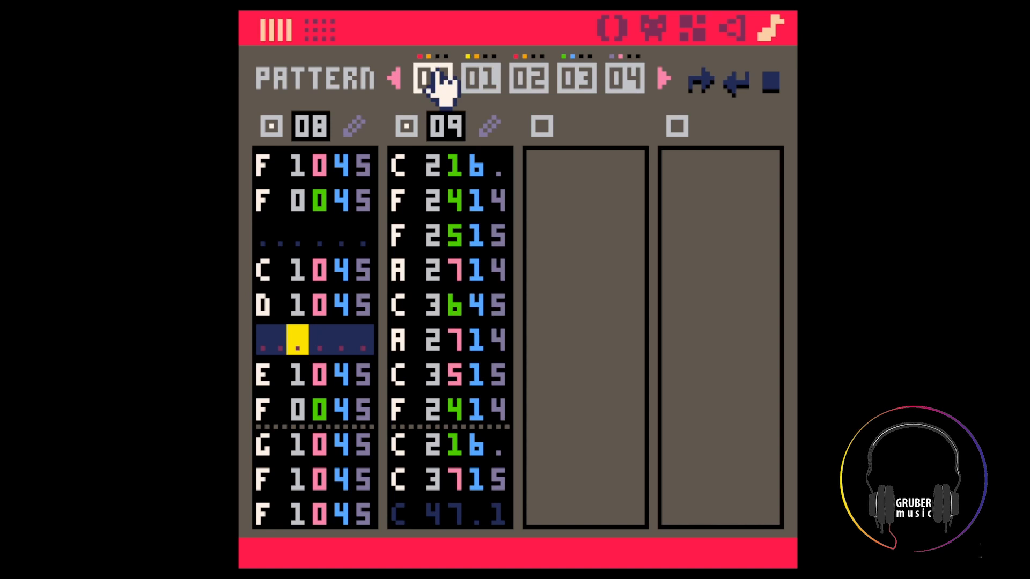
key("space")
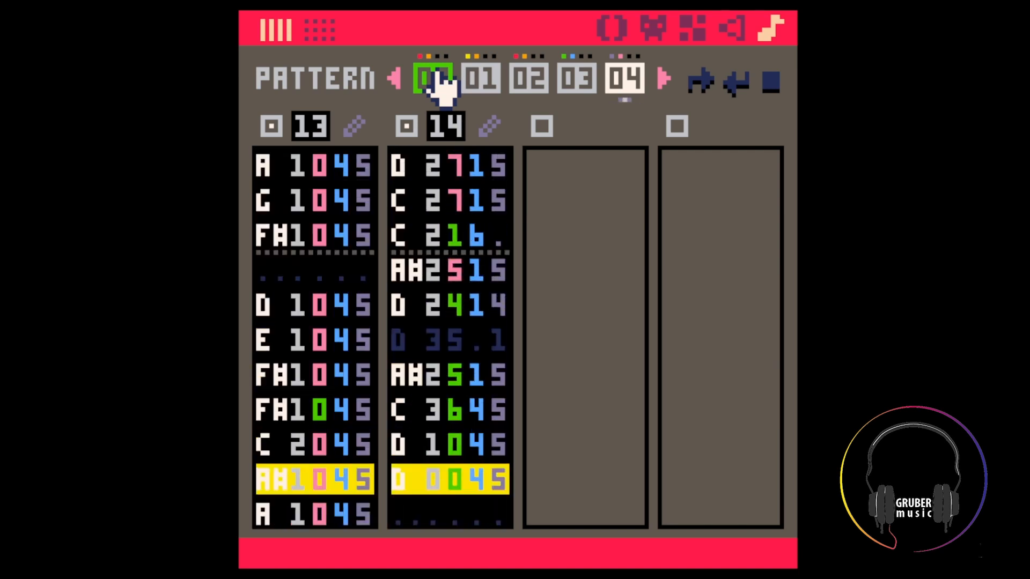
Review the opening notes of SFX 13 and SFX 14 in music pattern 04
scroll(452, 214, "up", 5)
left_click(403, 172)
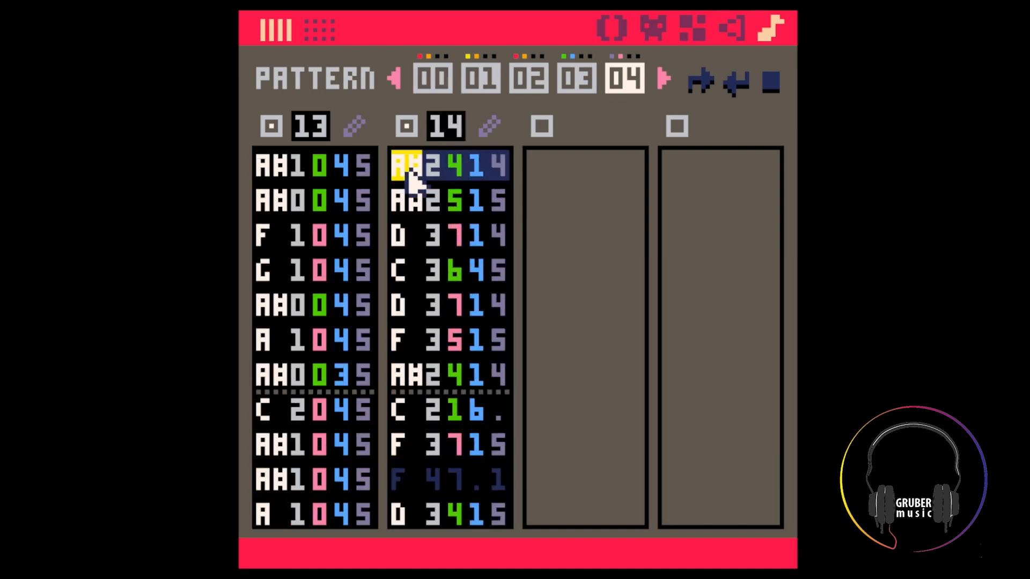
scroll(402, 172, "up", 1)
left_click(263, 164)
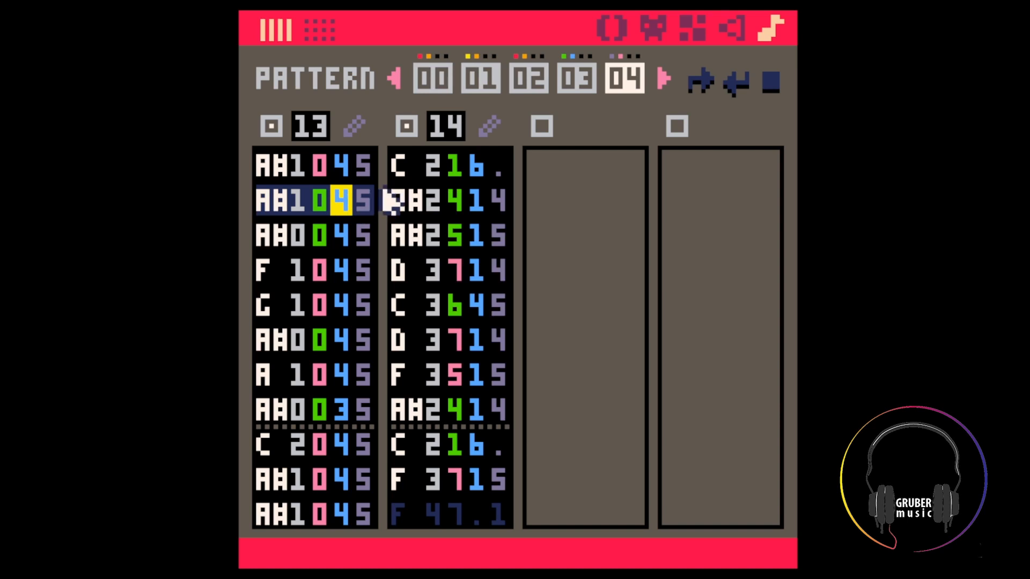
left_click(401, 168)
Duplicate SFX 13 into the empty SFX slot 30
left_click(742, 27)
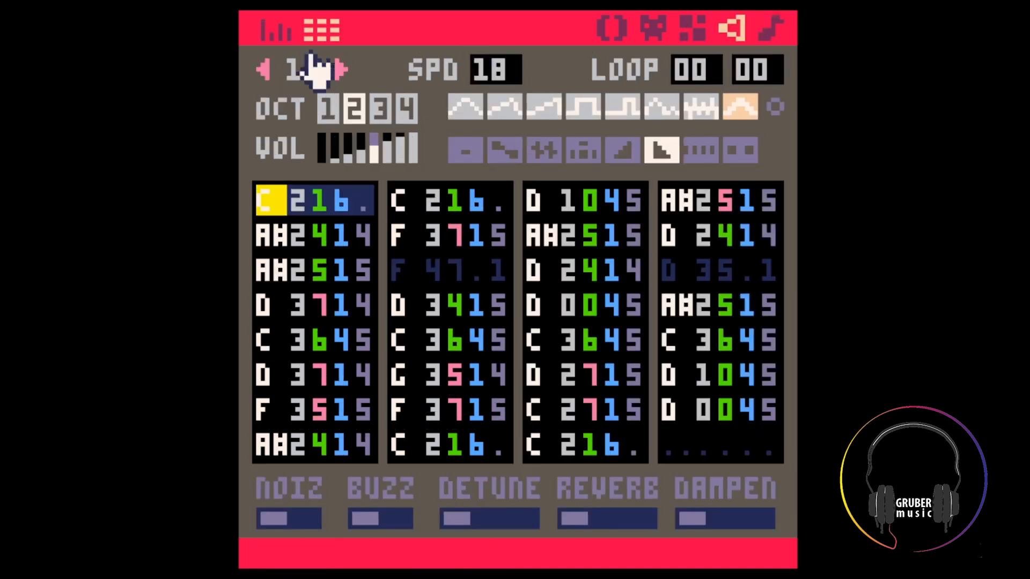
left_click(266, 72)
key("space")
key("space")
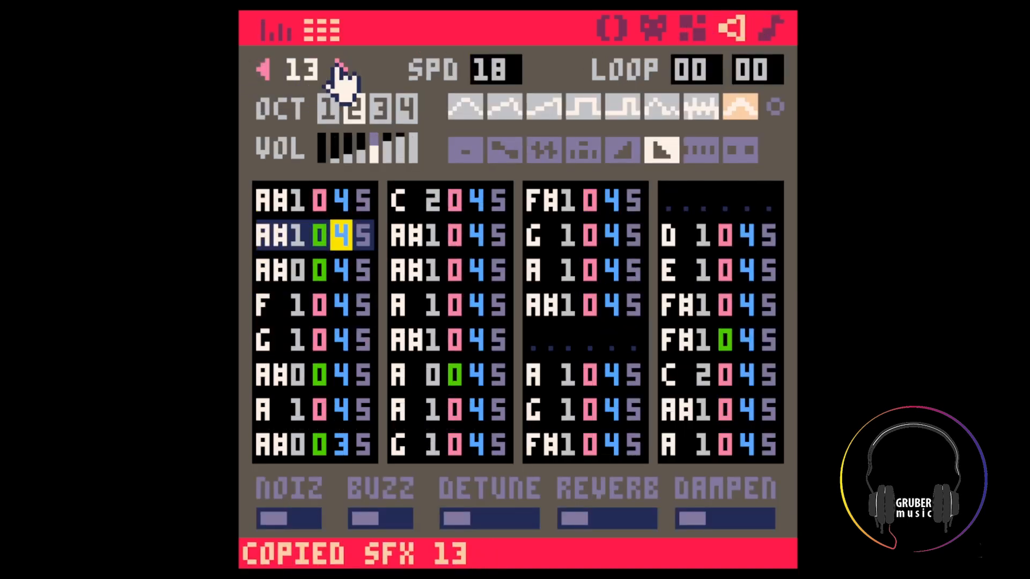
left_click(337, 65, "shift")
left_click(334, 65, "shift")
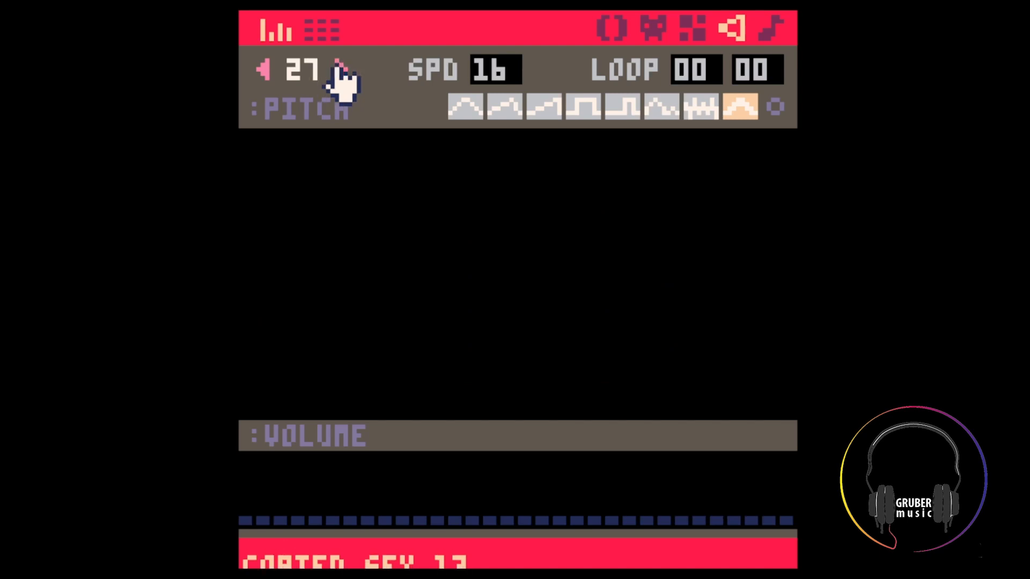
key("ctrl+v")
key("Tab")
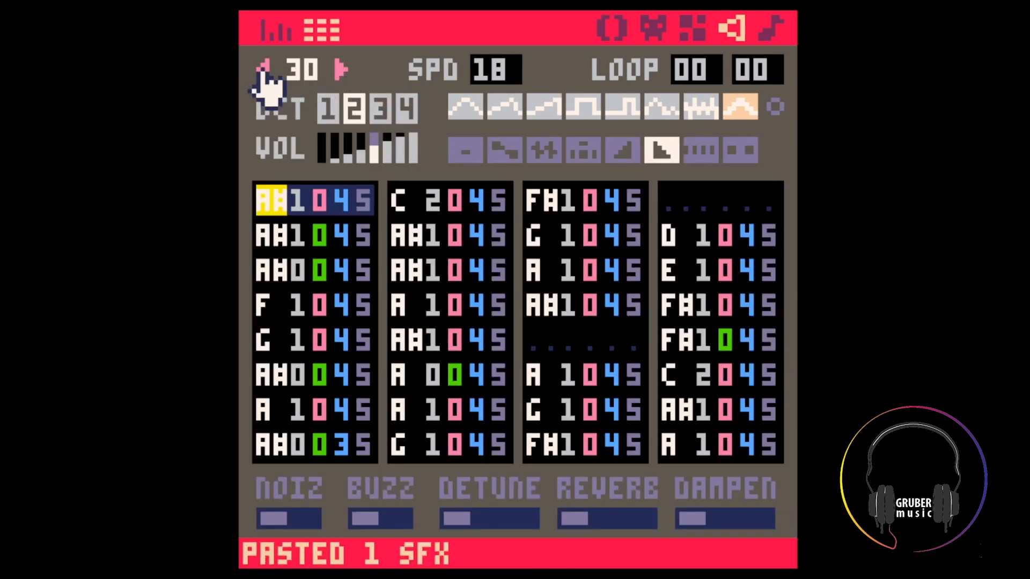
Duplicate SFX 14 into the empty SFX slot 31
left_click(264, 69)
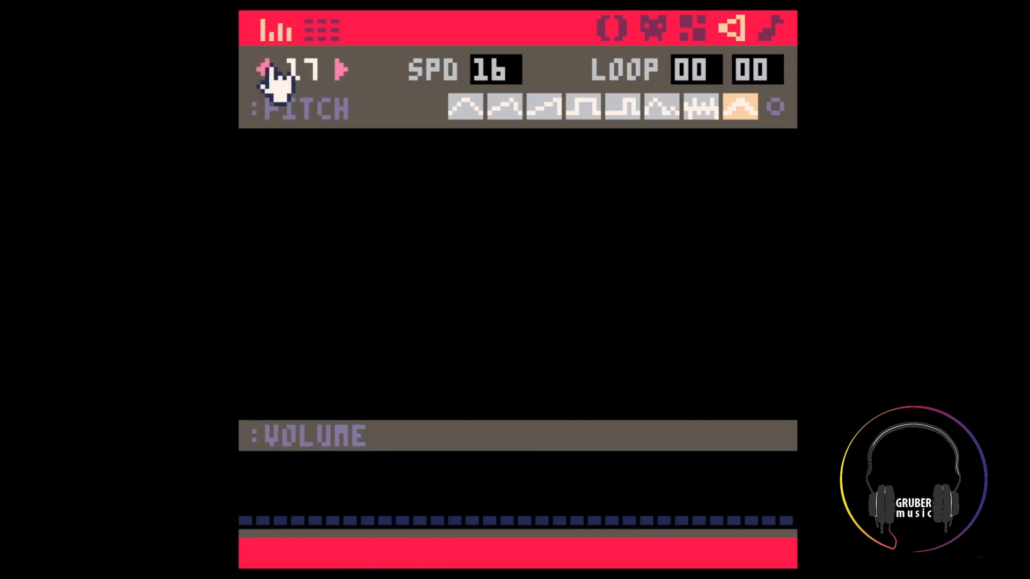
left_click(265, 69)
left_click(266, 69)
left_click(265, 68)
key("Tab")
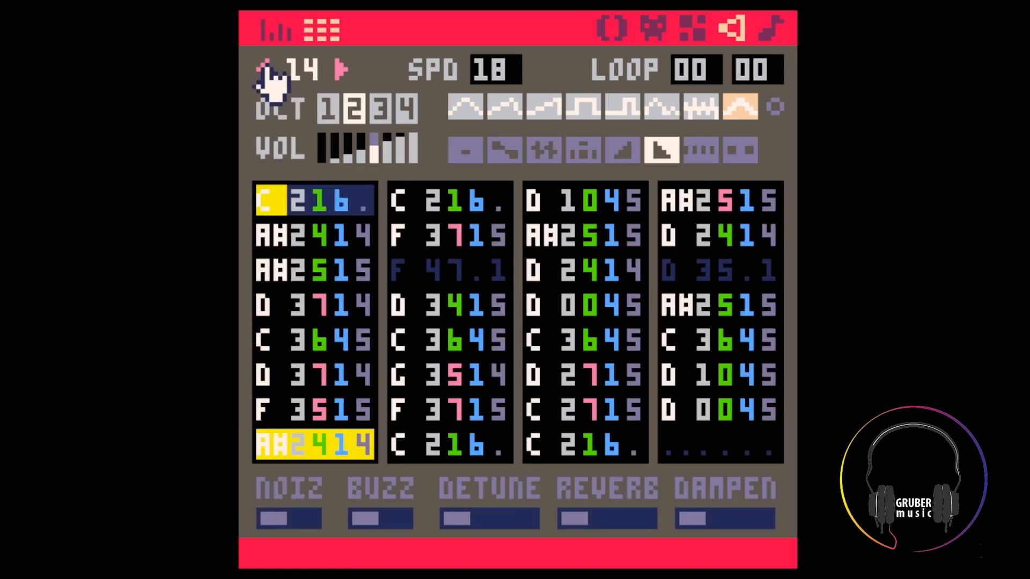
key("ctrl+c")
left_click(341, 70)
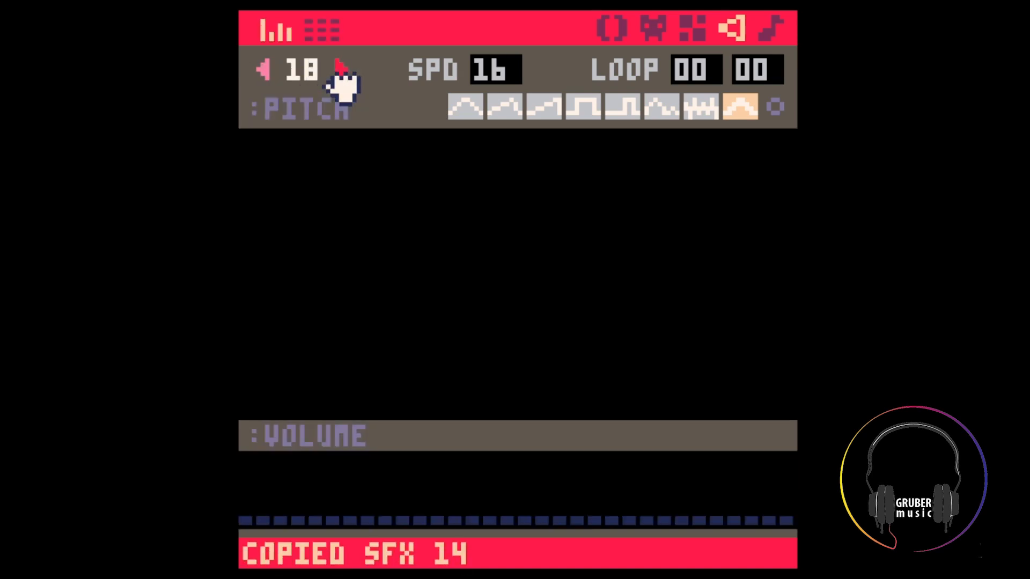
left_click(333, 70)
left_click(333, 70)
left_click(333, 70)
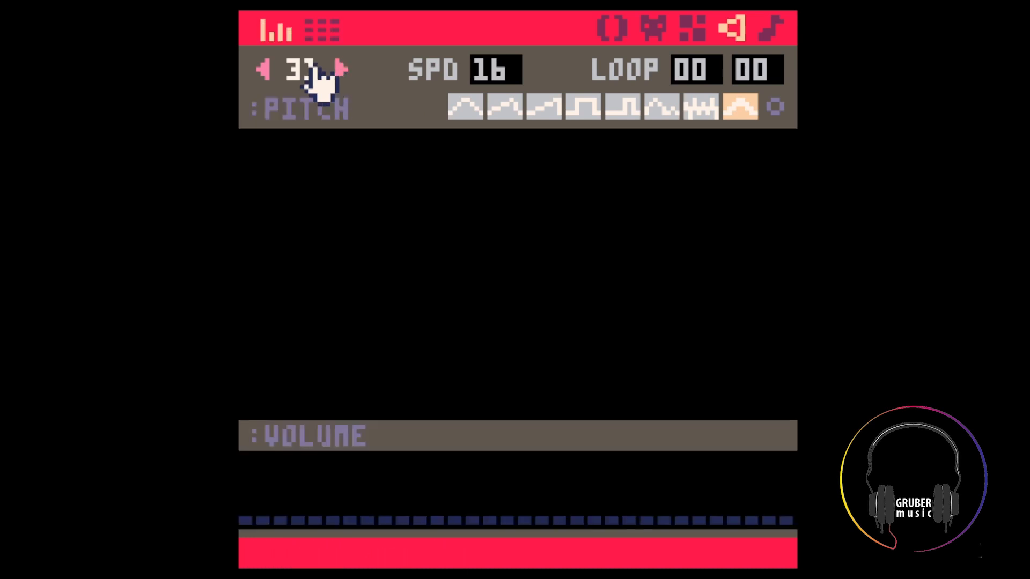
key("ctrl+v")
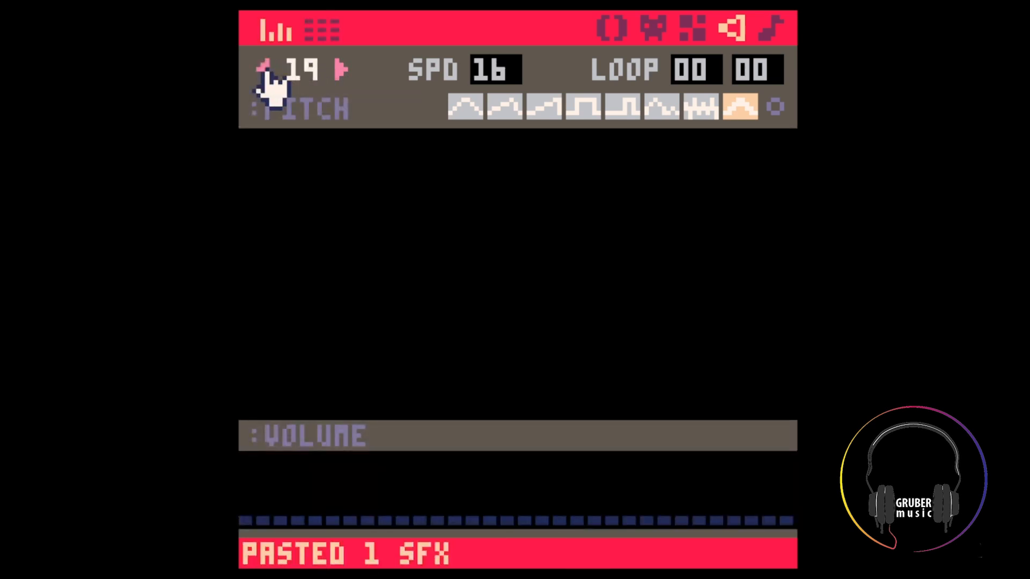
Go back to SFX 14 and SFX 13, and play music pattern 02 for reference
left_click(263, 68)
left_click(263, 68)
key("space")
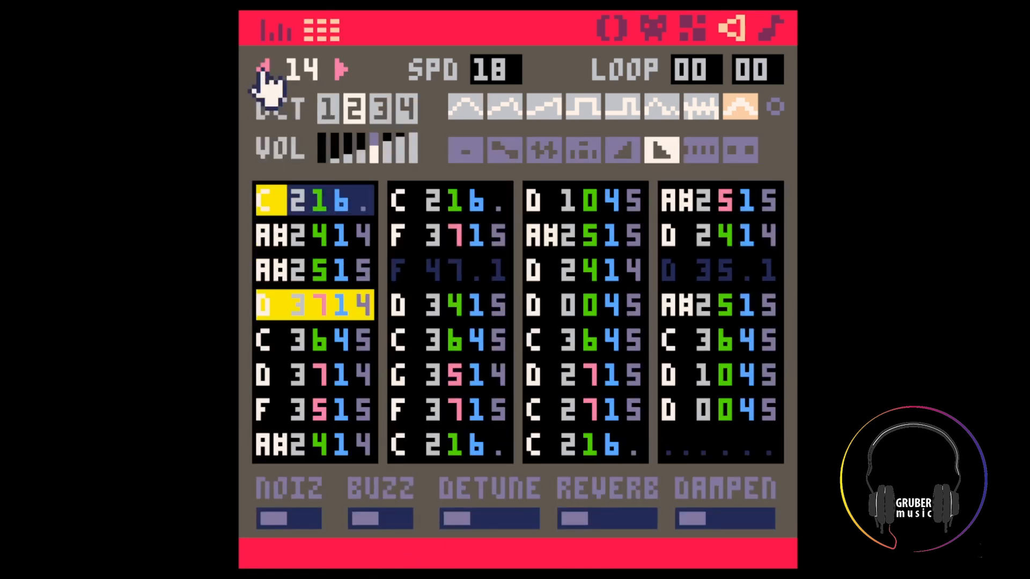
left_click(263, 68)
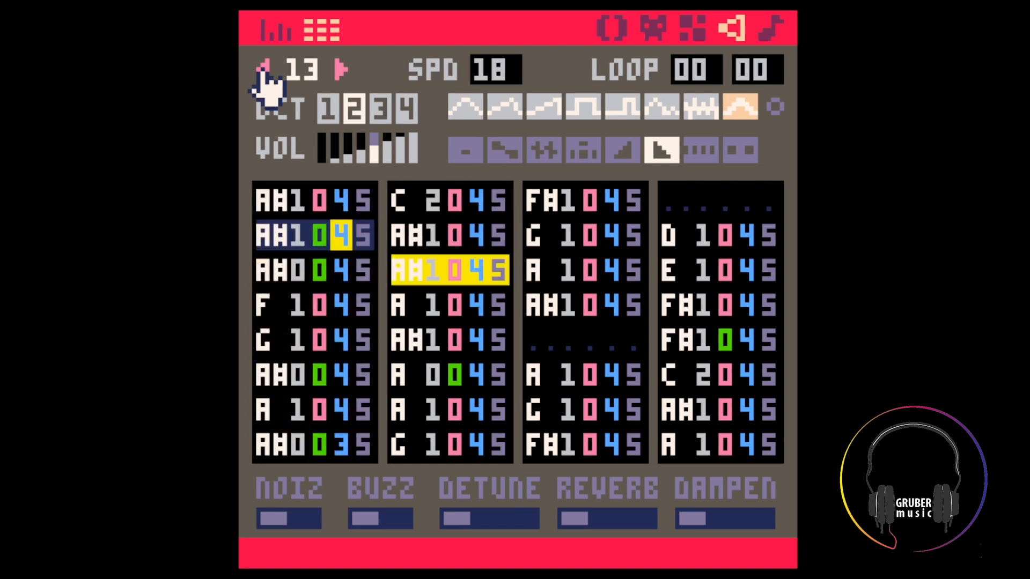
left_click(772, 31)
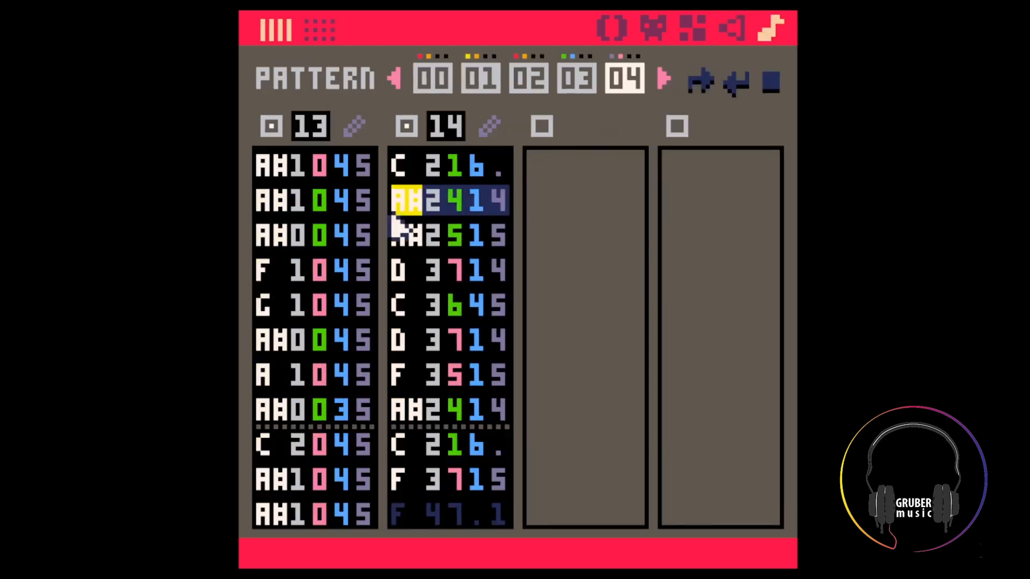
left_click(578, 81)
left_click(539, 80)
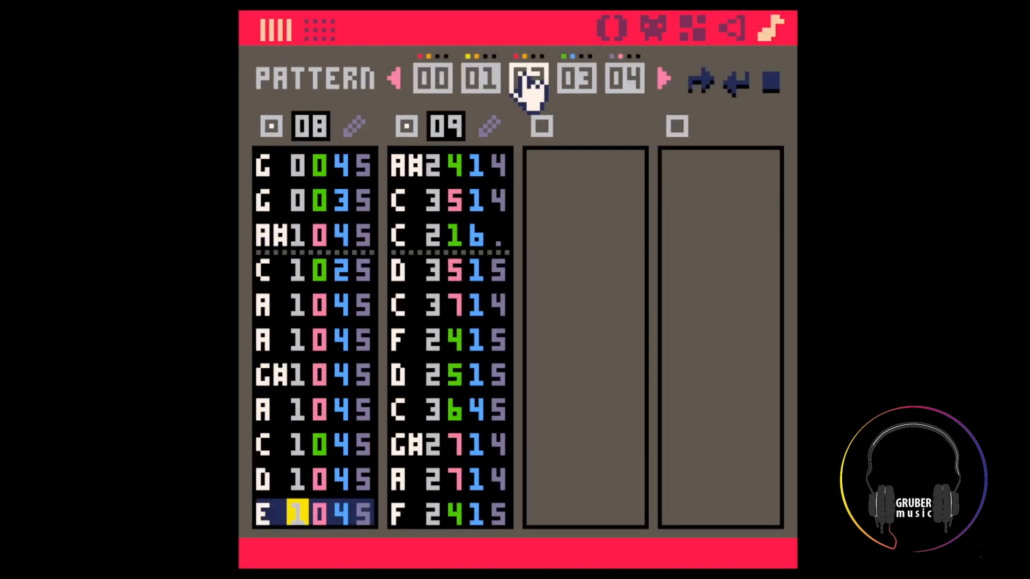
key("space")
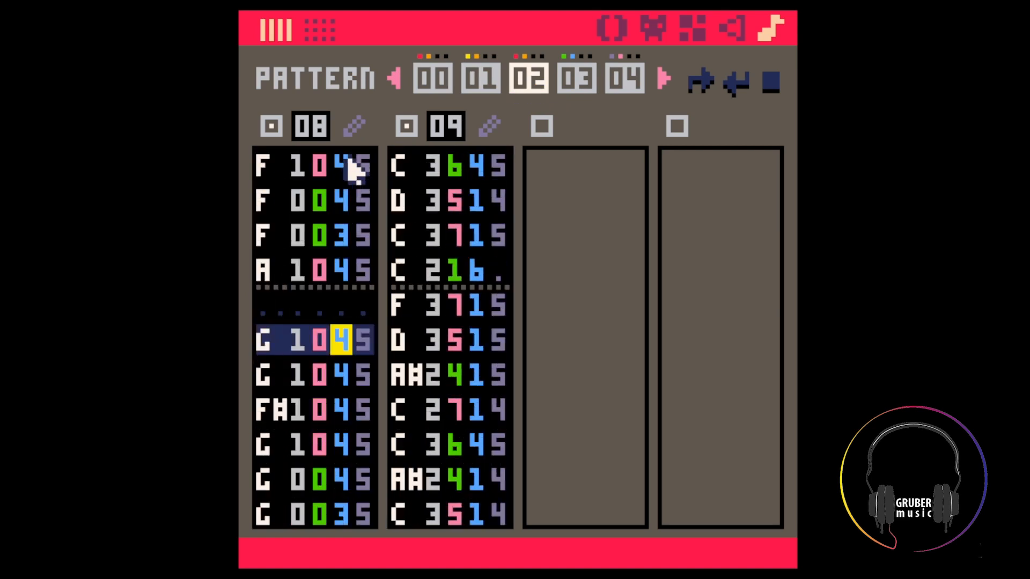
Copy SFX 08 from music pattern 02 and paste it over SFX 13
left_click(353, 128)
key("ctrl+c")
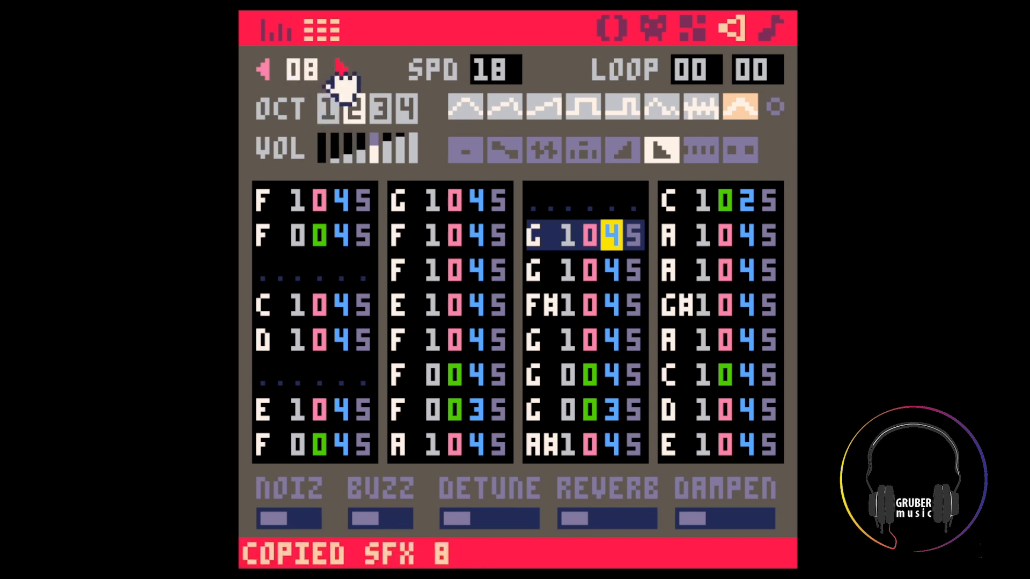
left_click(341, 69)
left_click(341, 69)
left_click(341, 69)
left_click(342, 69)
left_click(341, 69)
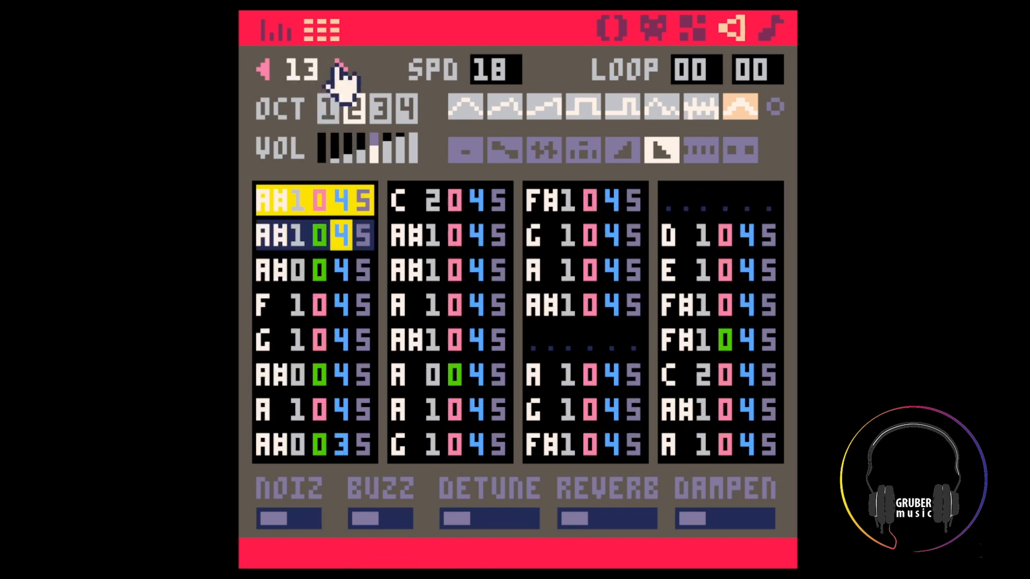
key("ctrl+v")
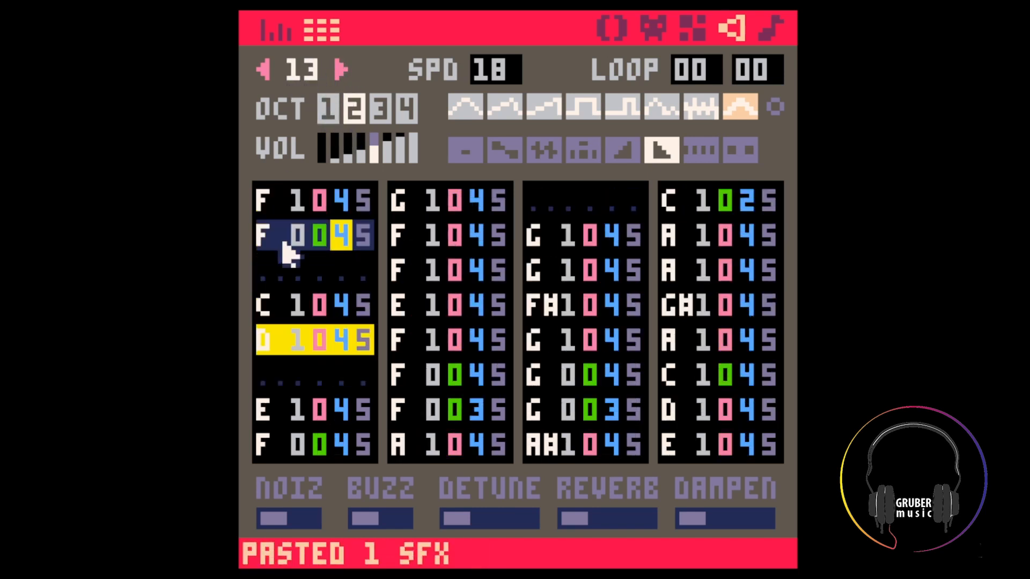
Transpose all notes of SFX 13 by +5 and play the result
key("ctrl+a")
left_click(290, 268)
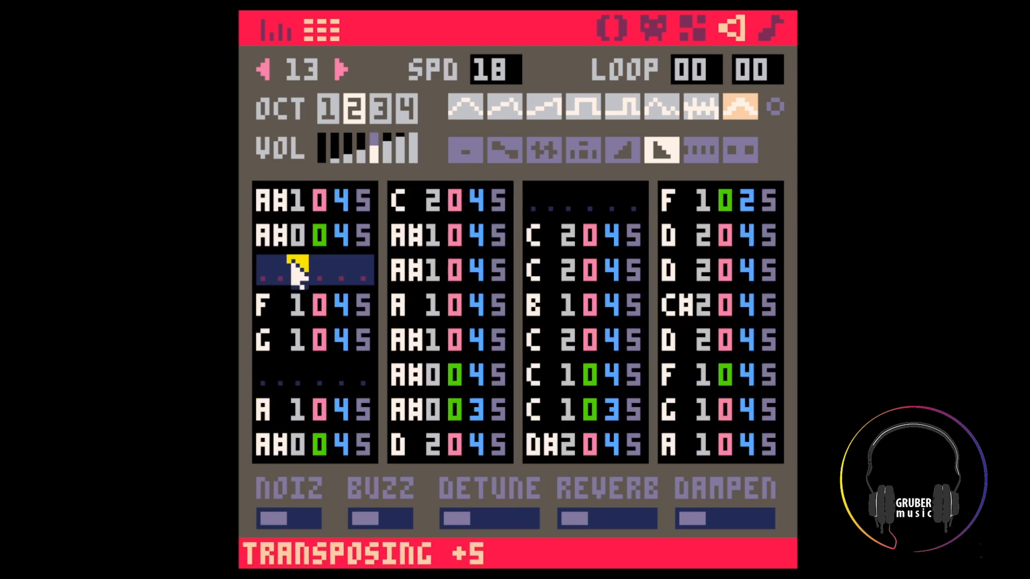
key("space")
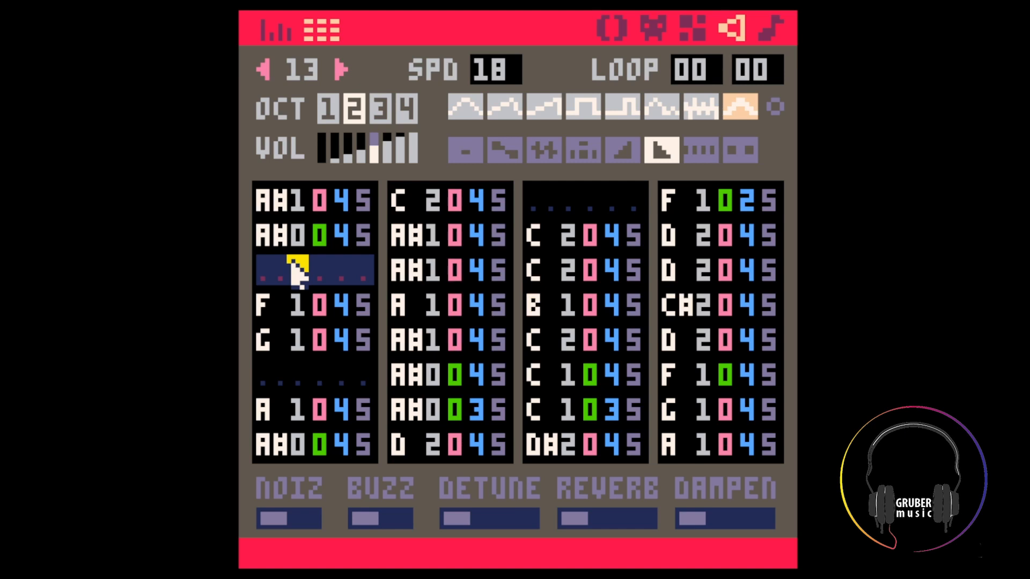
left_click(612, 236)
key("ctrl+s")
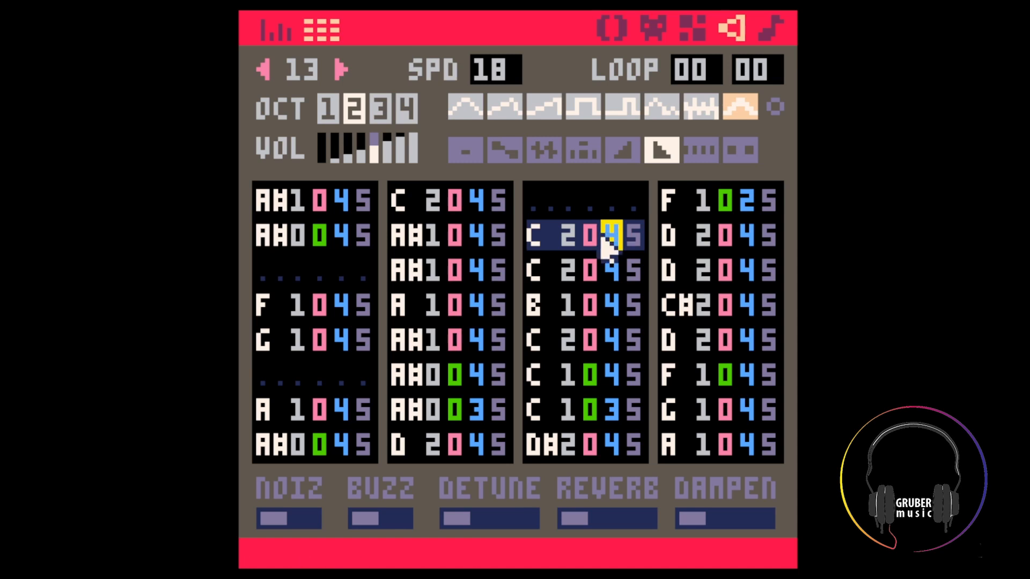
key("Left")
key("Right")
key("Right")
key("Right")
key("Right")
key("Down")
key("Right")
key("Left")
key("Up")
key("shift+Down")
key("shift+Down")
key("shift+Down")
key("shift+Down")
key("shift+Down")
key("shift+Down")
key("shift+Down")
key("shift+Right")
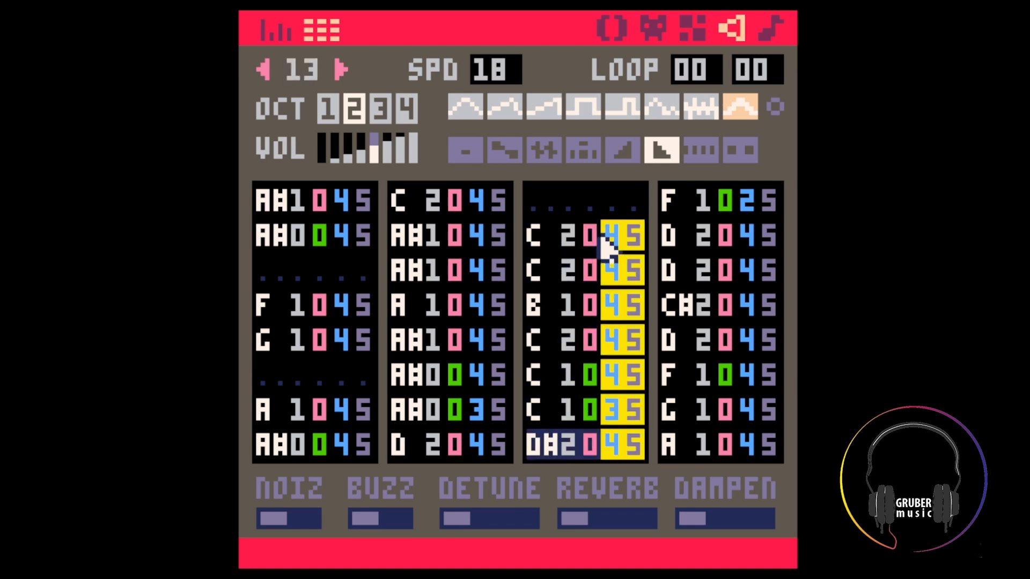
left_click(587, 271)
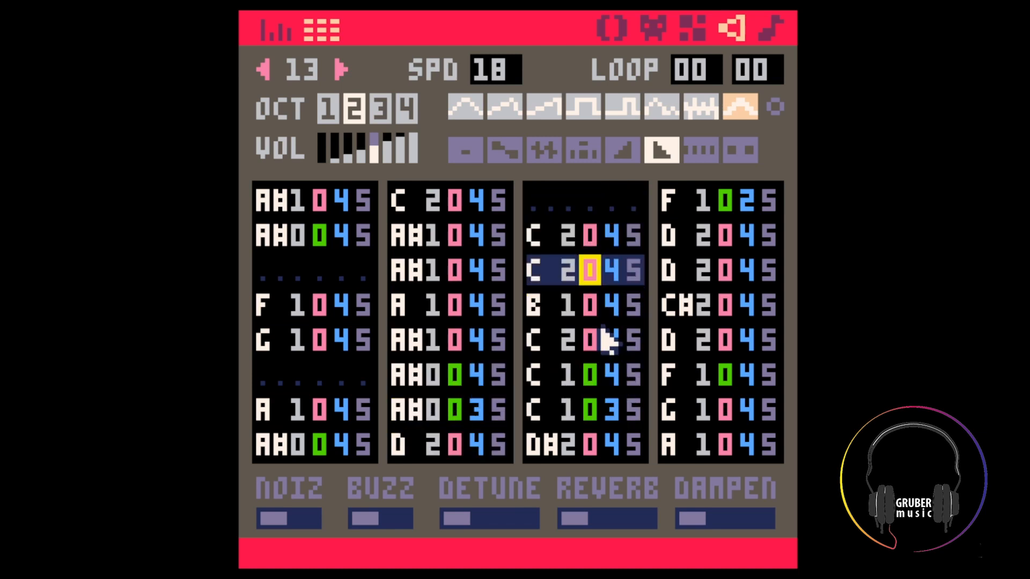
left_click(609, 446)
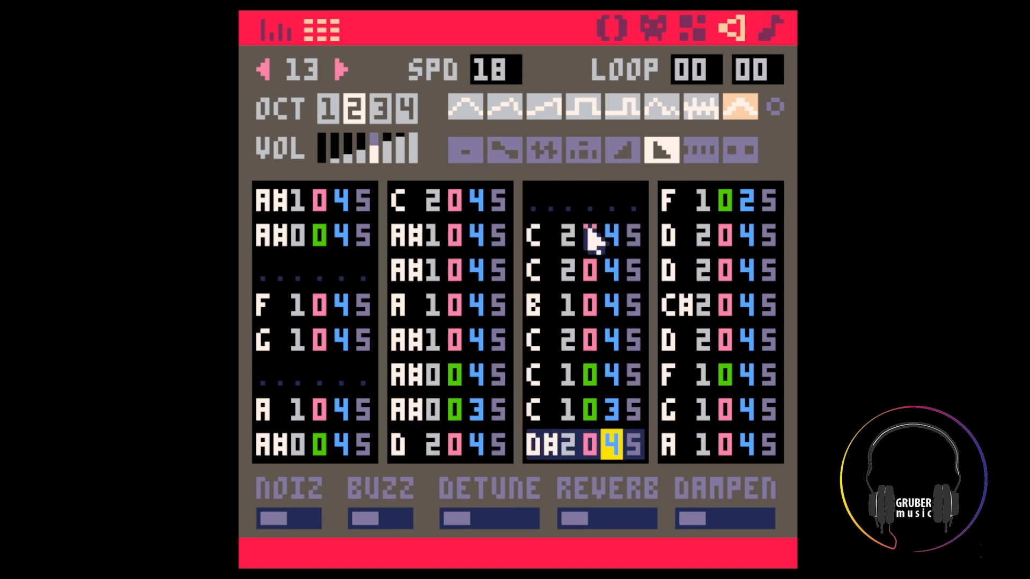
Play SFX 13 and set the volume of the D# note in the third column's last slot to 3
left_click_drag(537, 204, 646, 425)
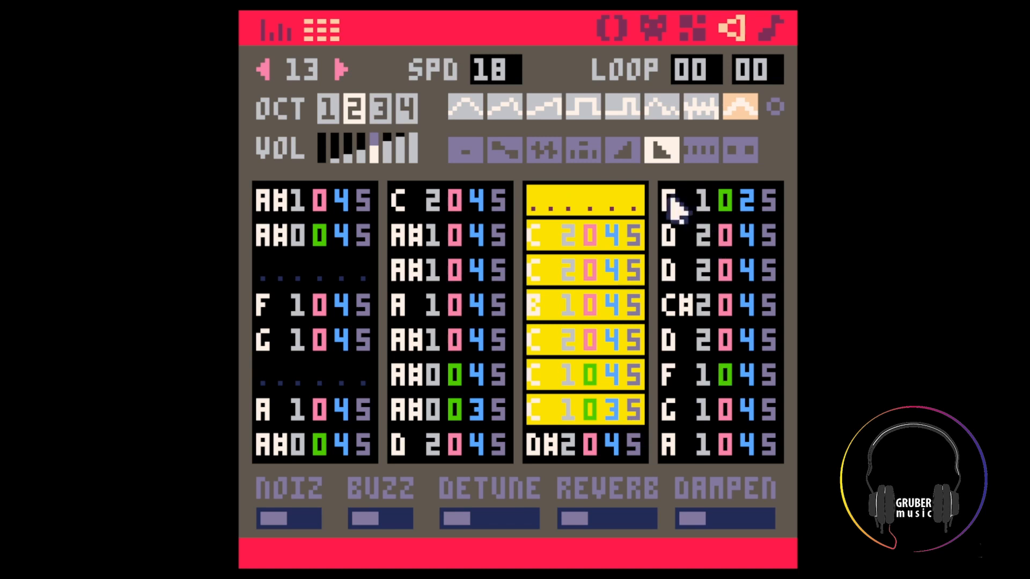
left_click_drag(544, 451, 772, 454)
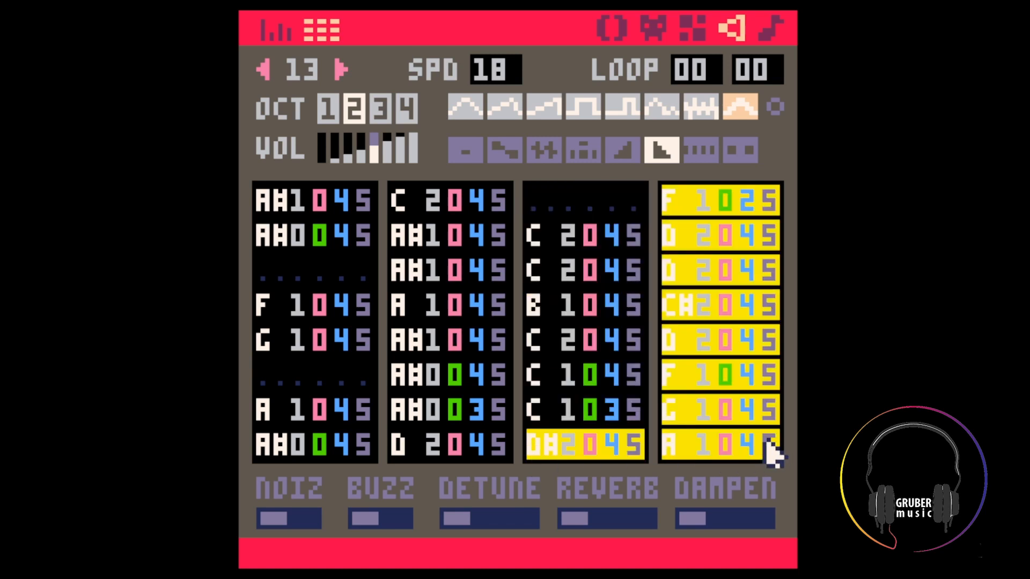
key("space")
left_click(609, 447)
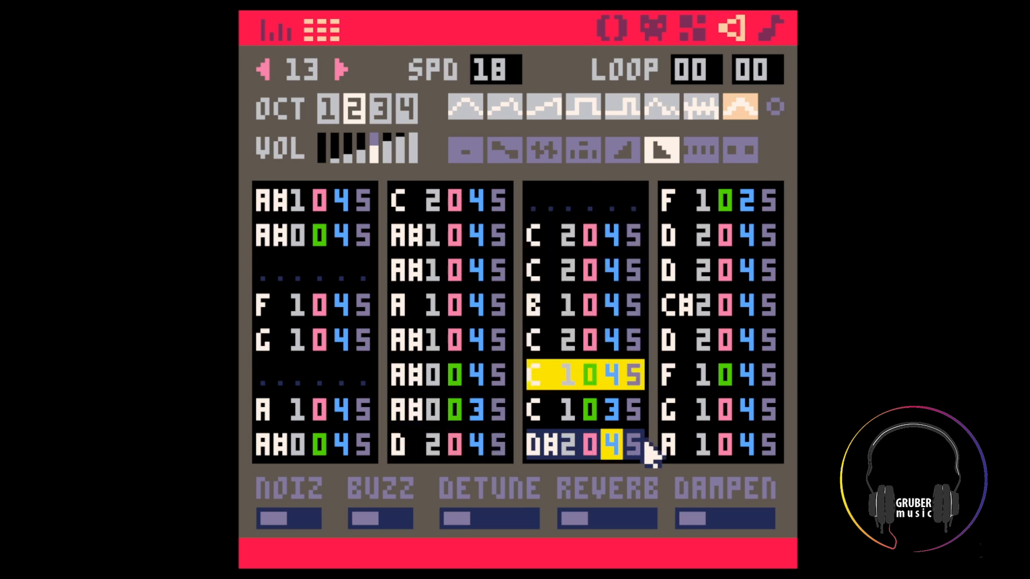
type("3")
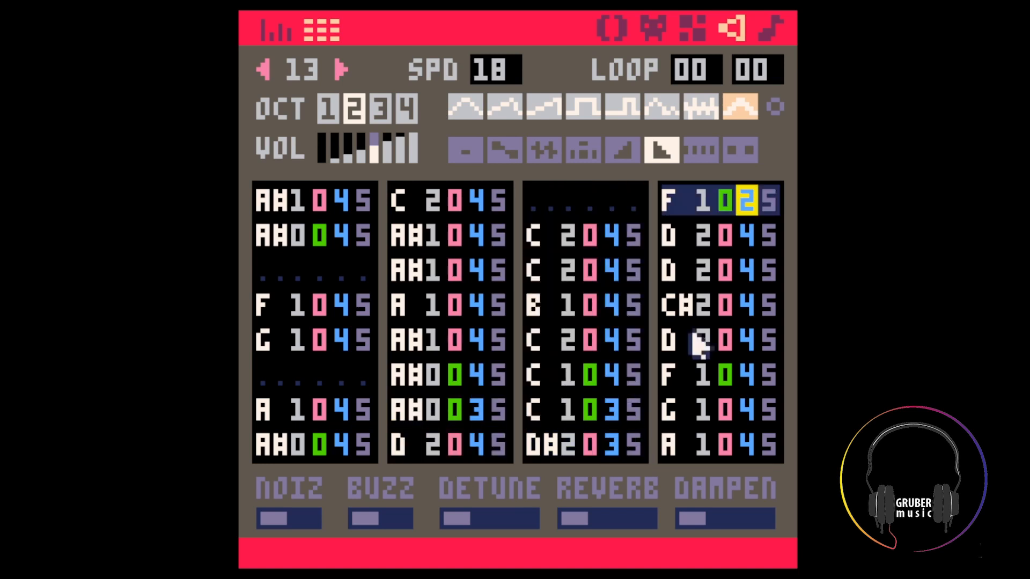
Set the note entry octave to 3 and switch the instrument selection to custom instruments
left_click(610, 447)
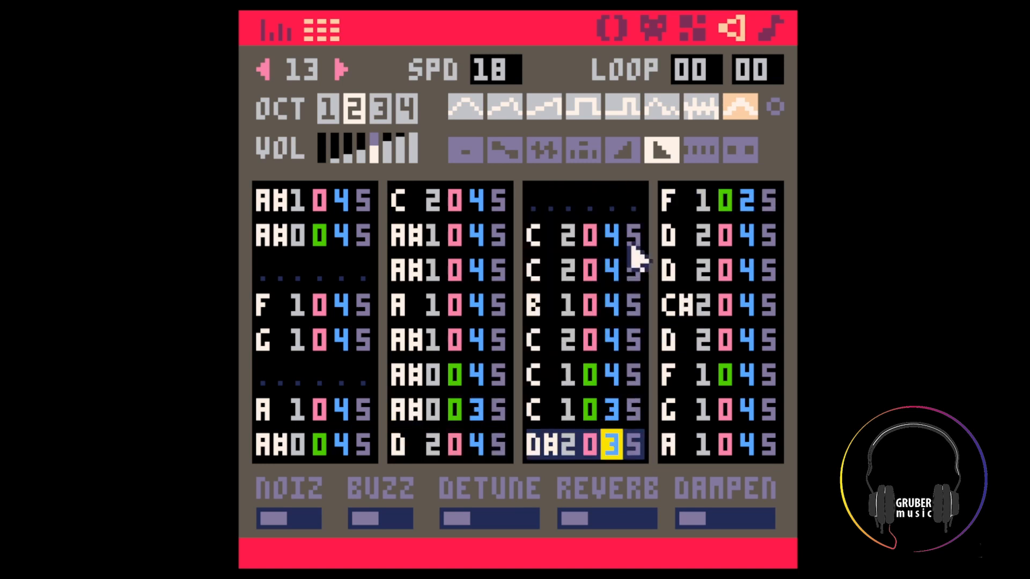
left_click(775, 107)
left_click(380, 108)
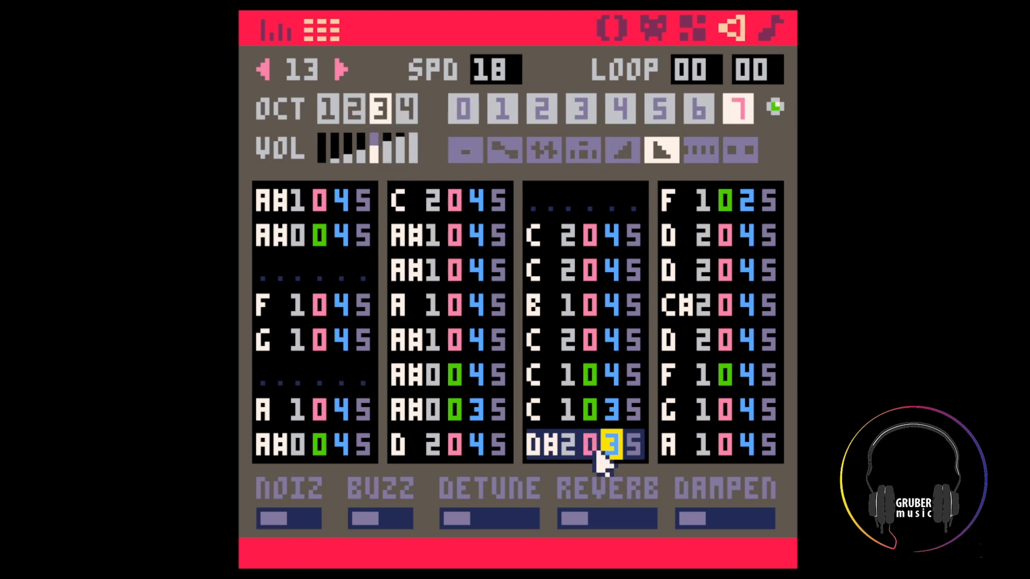
Re-enter D# in the third column's last slot of SFX 13, followed by D and D# in the fourth column
left_click(552, 454)
key("d")
left_click(545, 448)
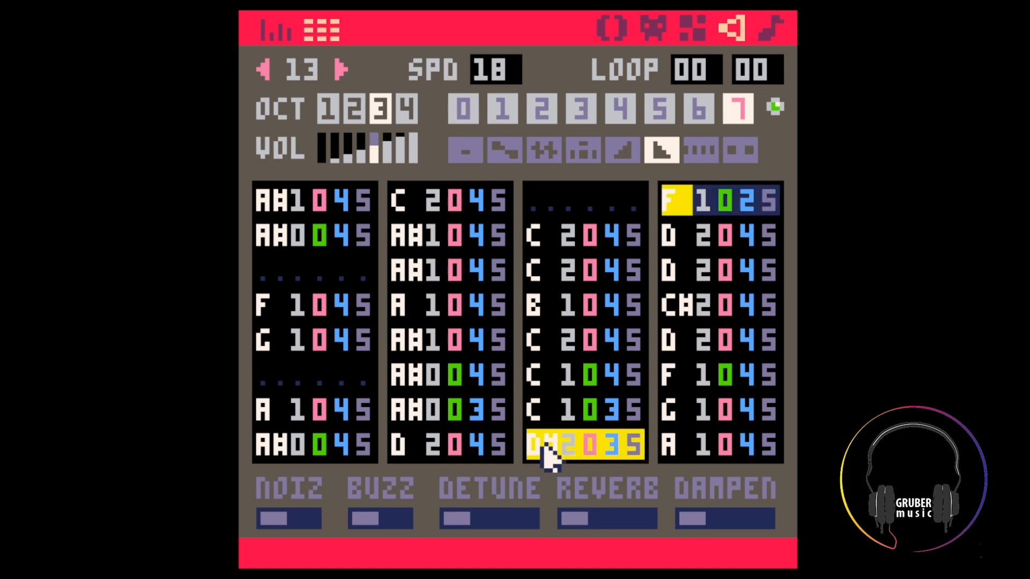
key("d")
key("x")
key("d")
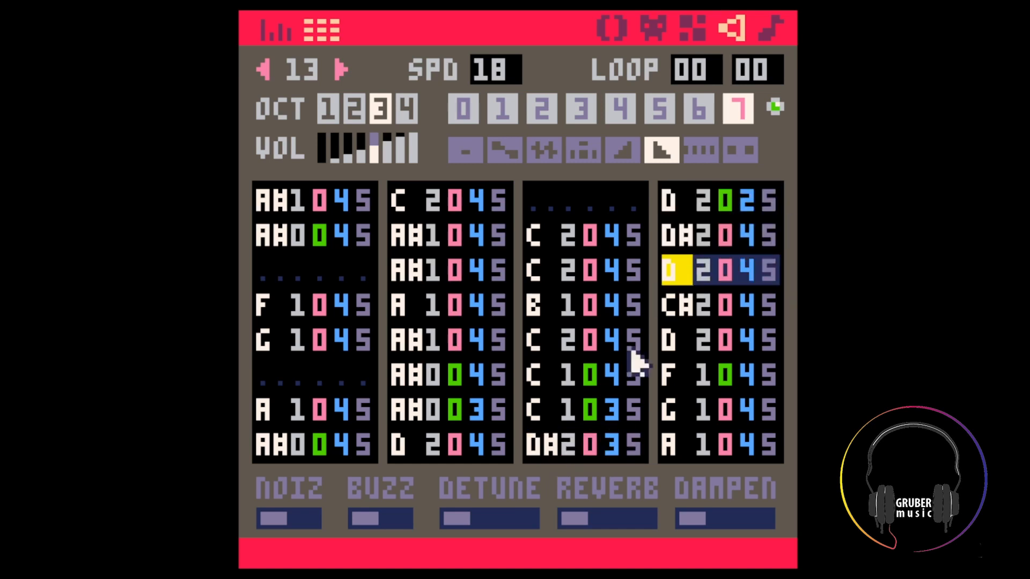
Delete the notes of SFX 13 from the third column's last slot through the fourth column
left_click(612, 454)
key("Delete")
key("Delete")
key("Delete")
key("Delete")
key("Delete")
key("Delete")
key("Delete")
key("Delete")
key("Delete")
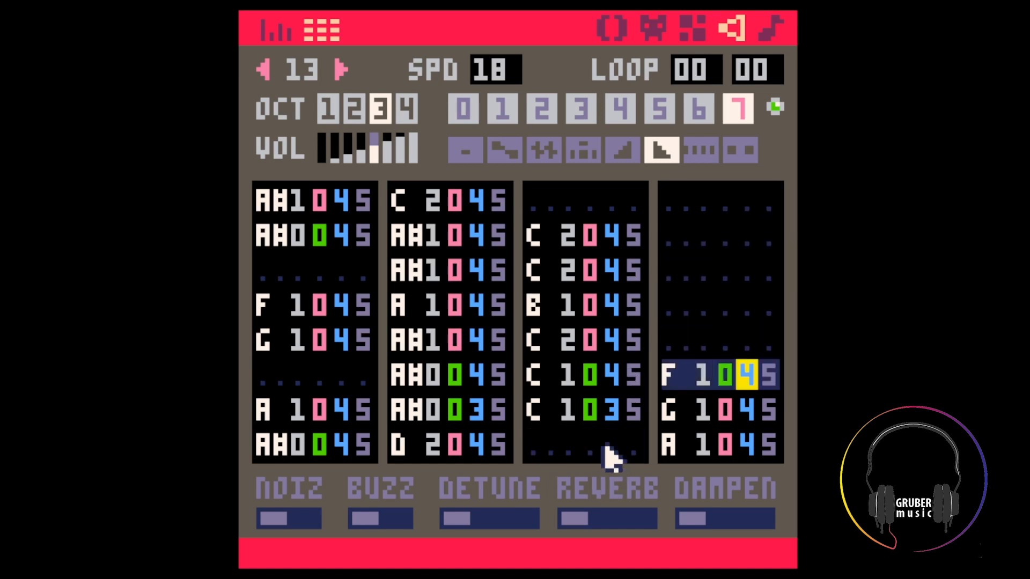
Enter D# with octave 3 selected and built-in waveform 0 in the third column's last slot
left_click(539, 451)
key("j")
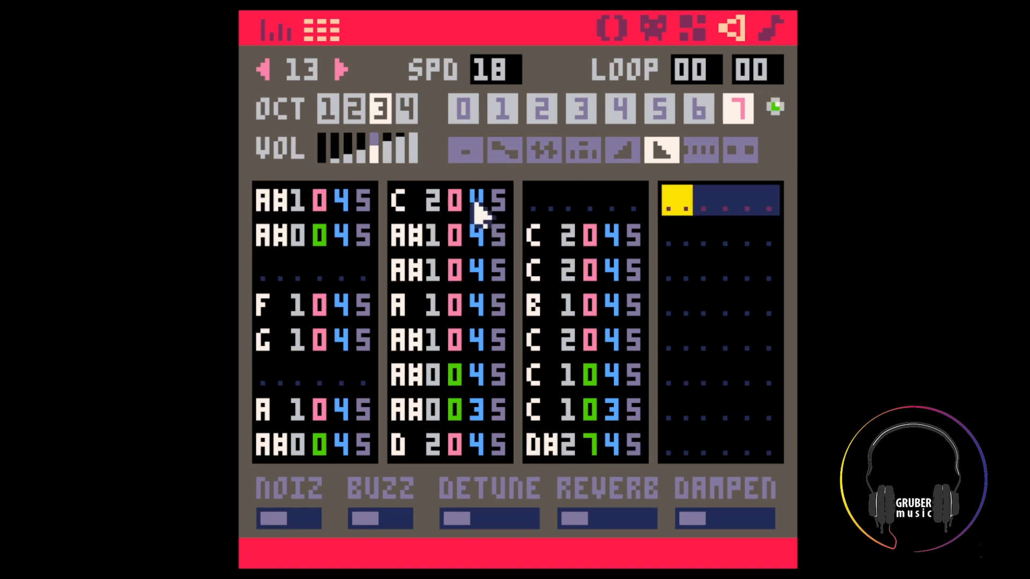
left_click(776, 107)
left_click(471, 110)
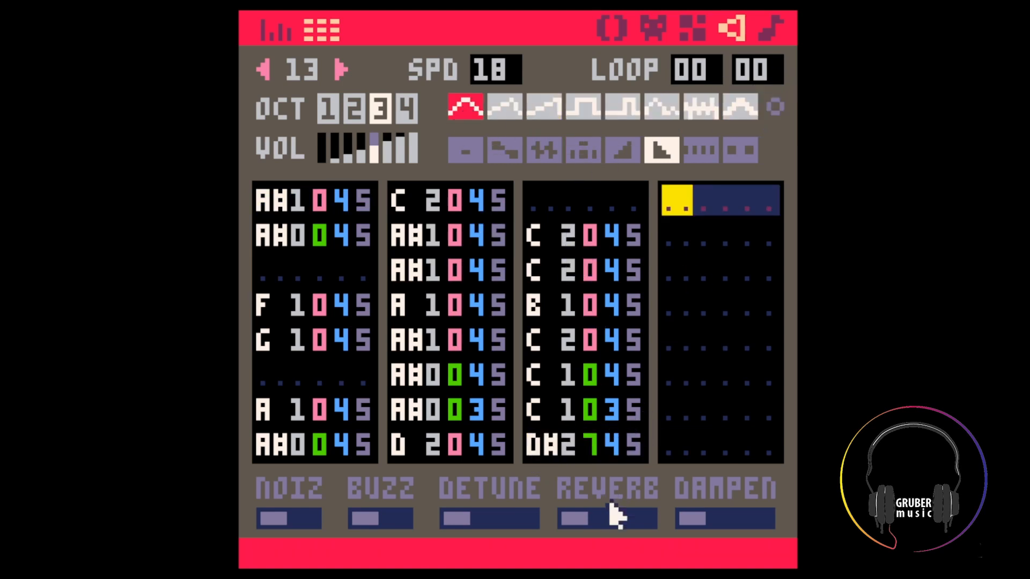
left_click(543, 448)
key("d")
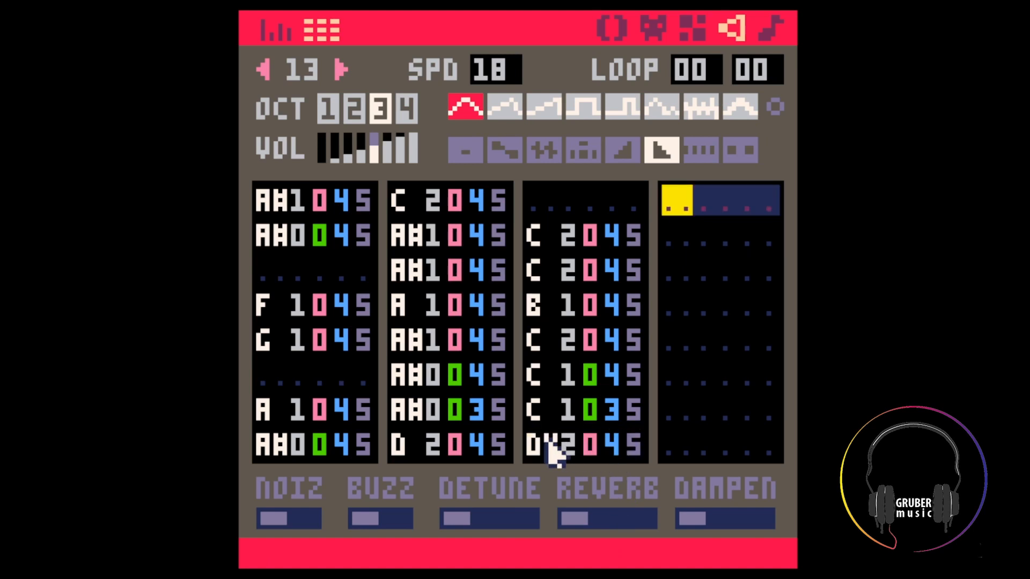
Enter D, D#, G and F in the fourth column's first four slots and play the result
key("x")
key("d")
key("v")
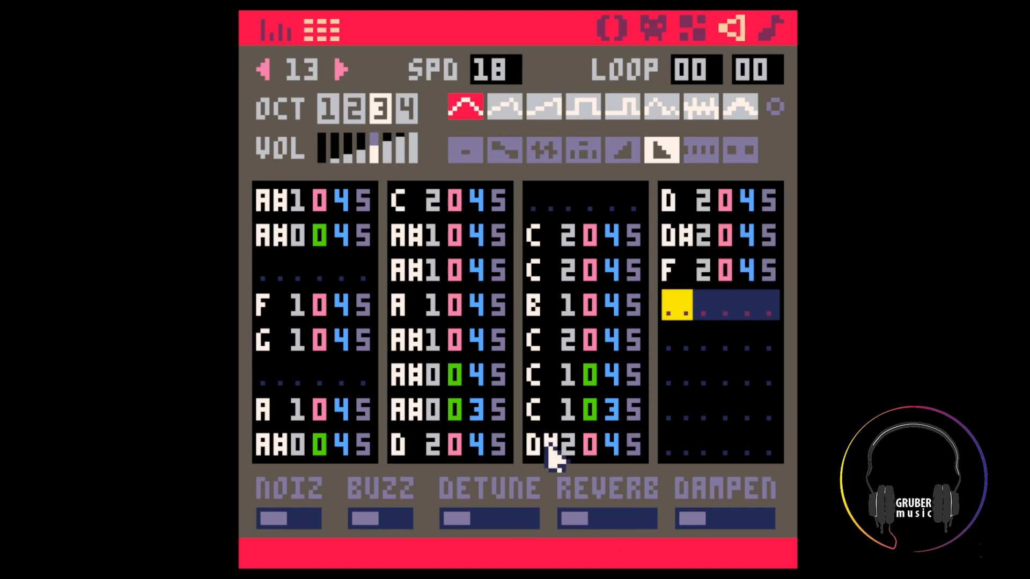
left_click(680, 271)
key("b")
key("v")
key("space")
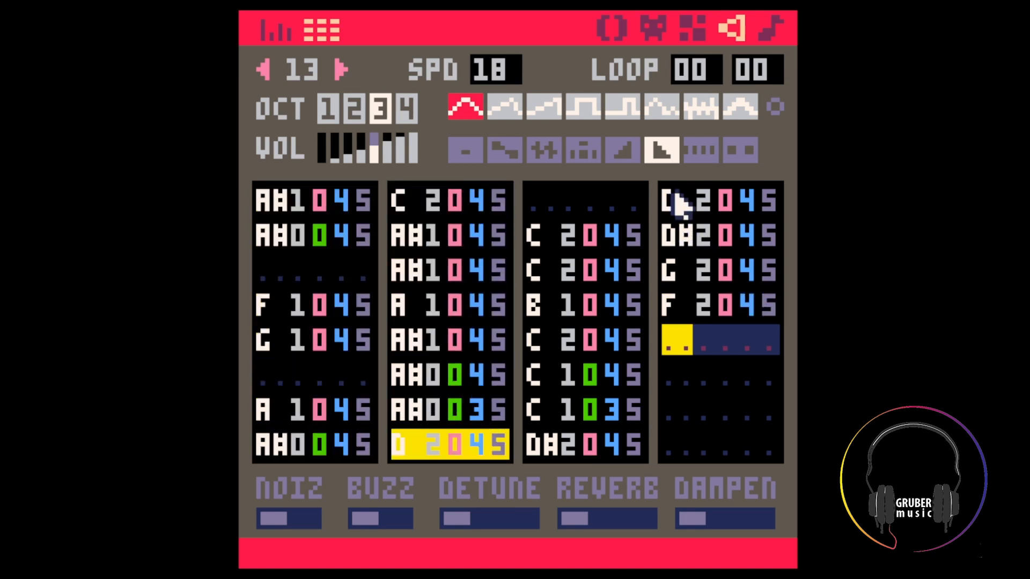
key("space")
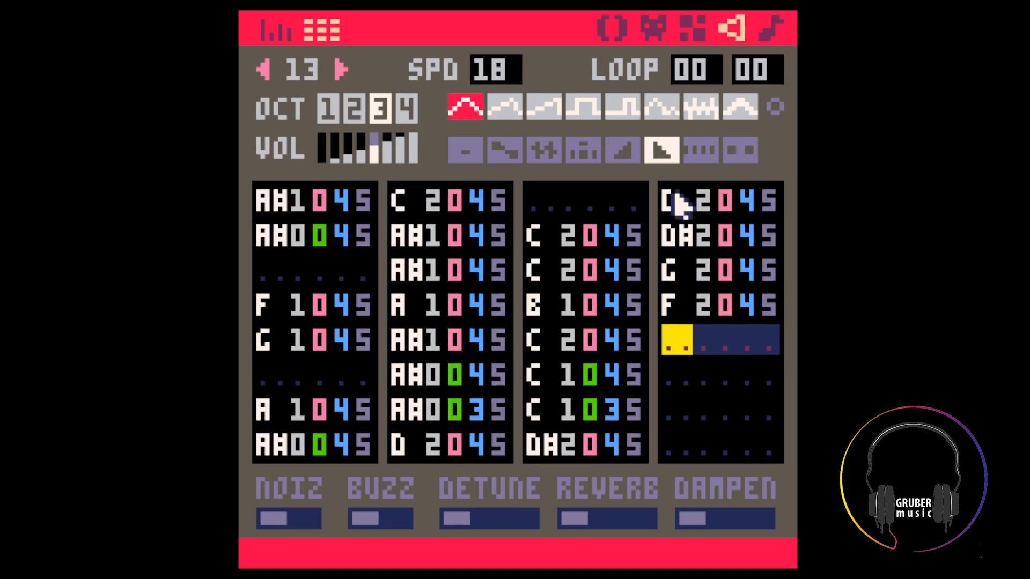
Insert an empty slot above the fourth column's D note and play the result
left_click(677, 196)
key("Return")
key("space")
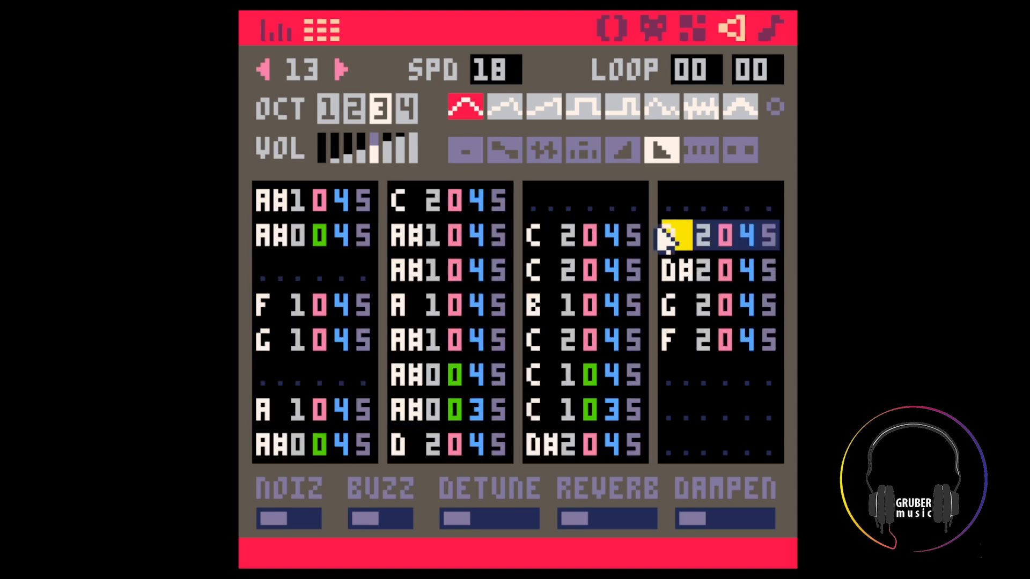
key("space")
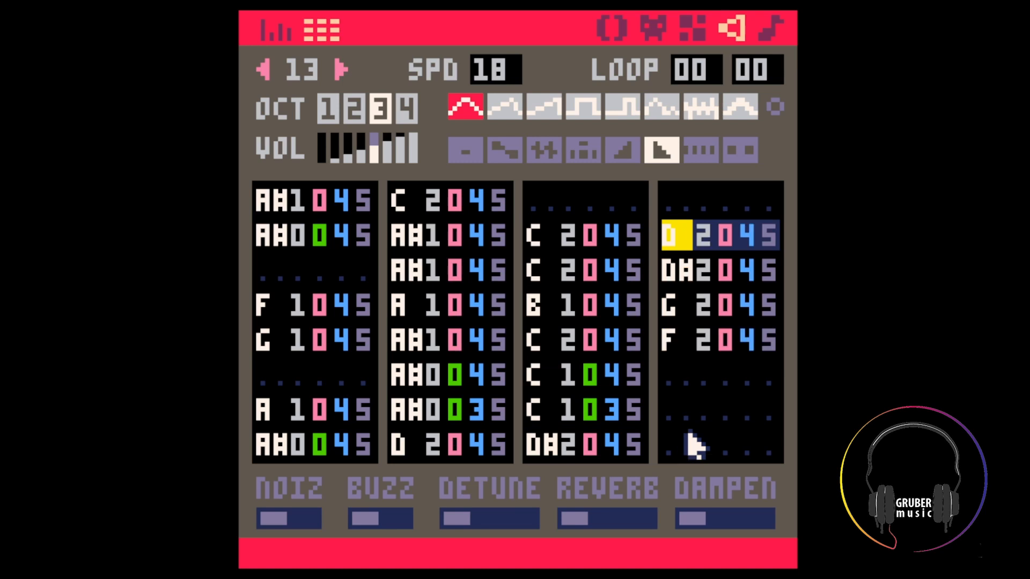
Enter G and A in the fourth column's last two slots and play SFX 13
left_click(674, 422)
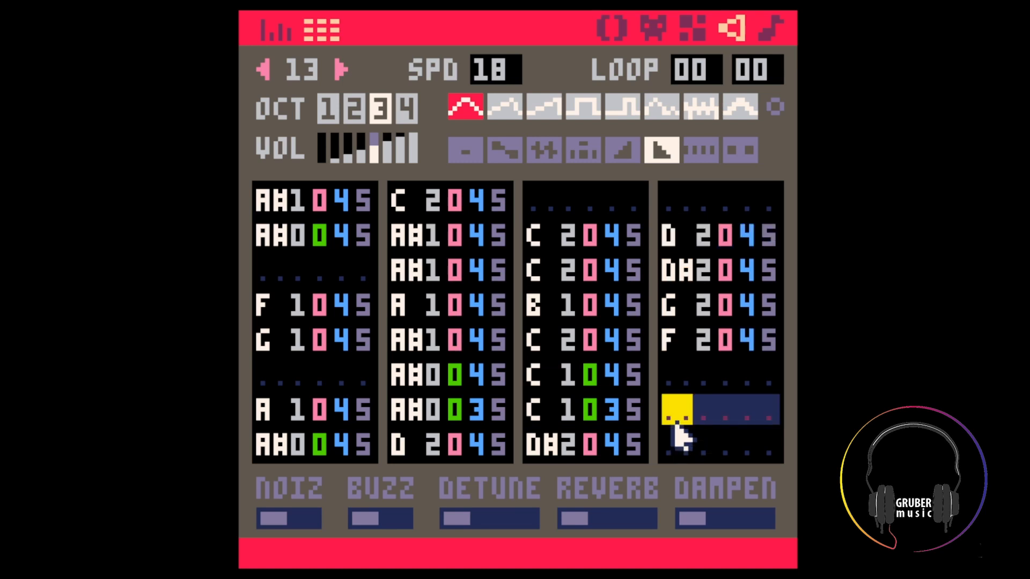
key("b")
key("n")
key("space")
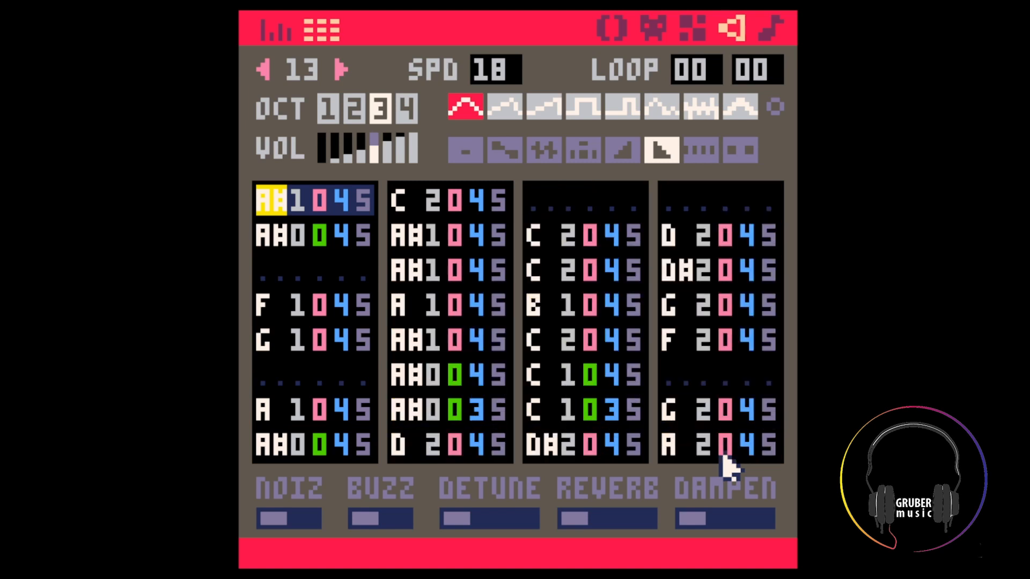
left_click(715, 284)
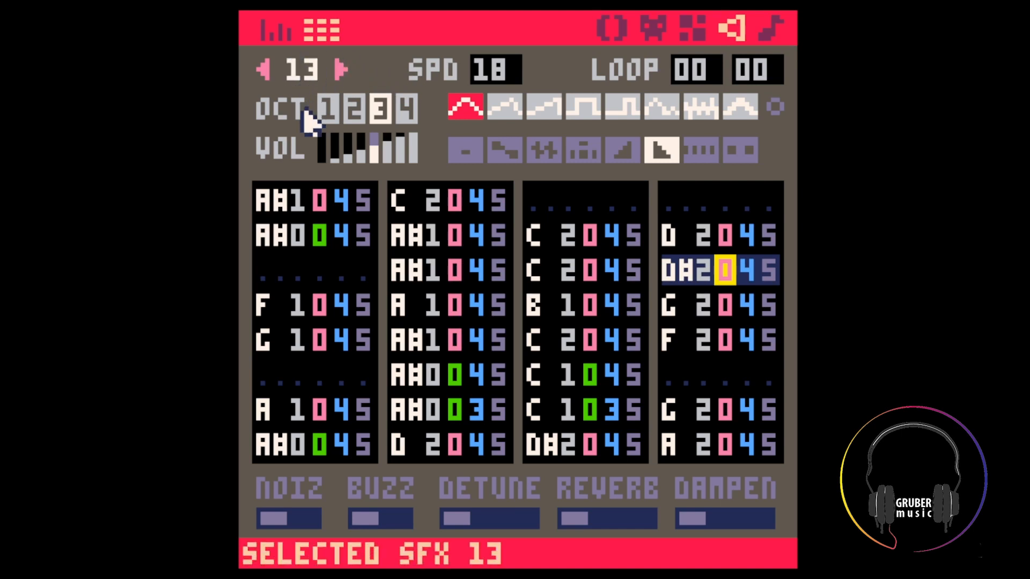
key("space")
key("space")
Play music pattern 04 and open its SFX 14 for editing
left_click(773, 32)
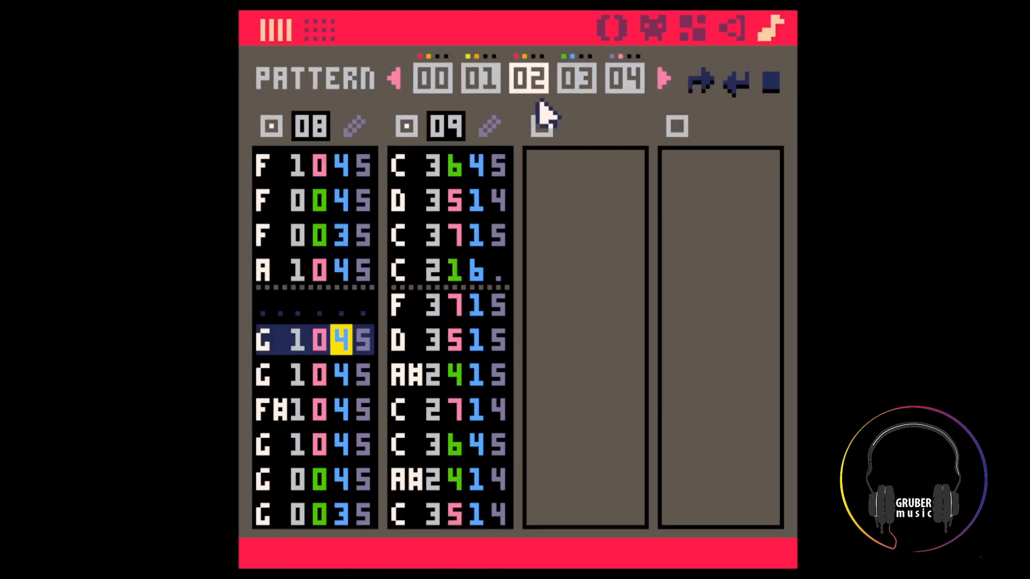
left_click(625, 79)
key("space")
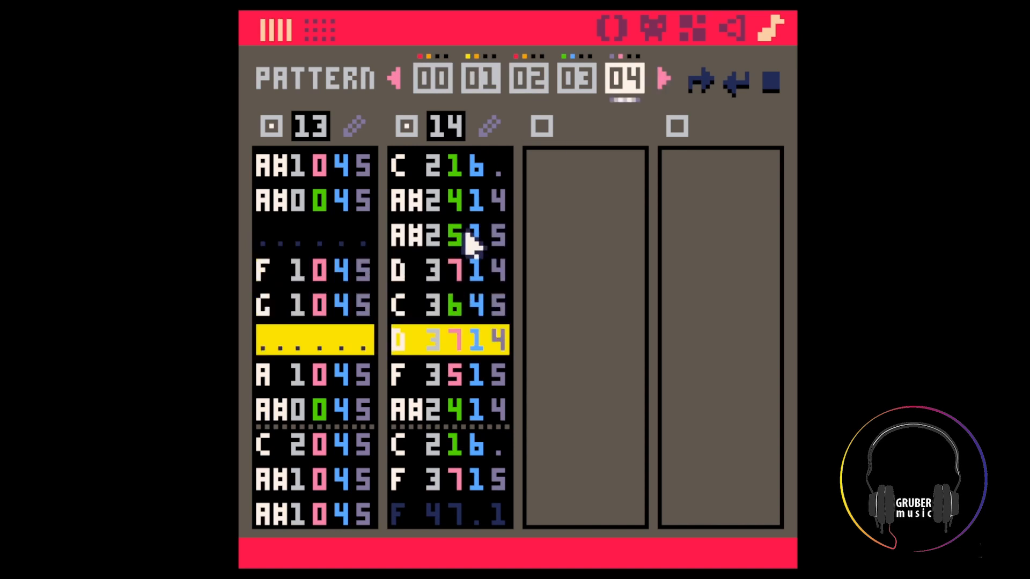
left_click(489, 126)
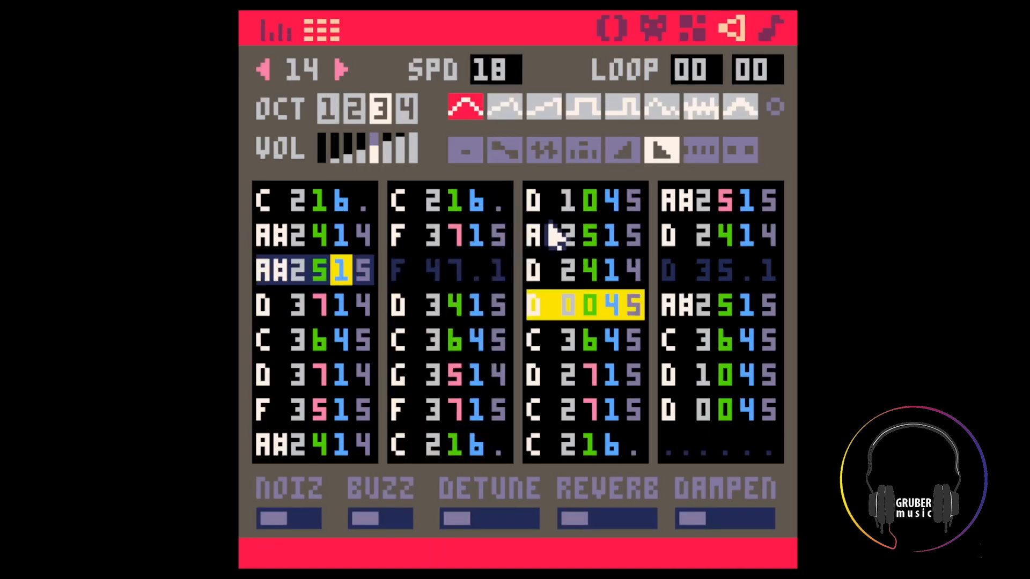
Go back to SFX 08 and play it for reference
left_click(263, 71)
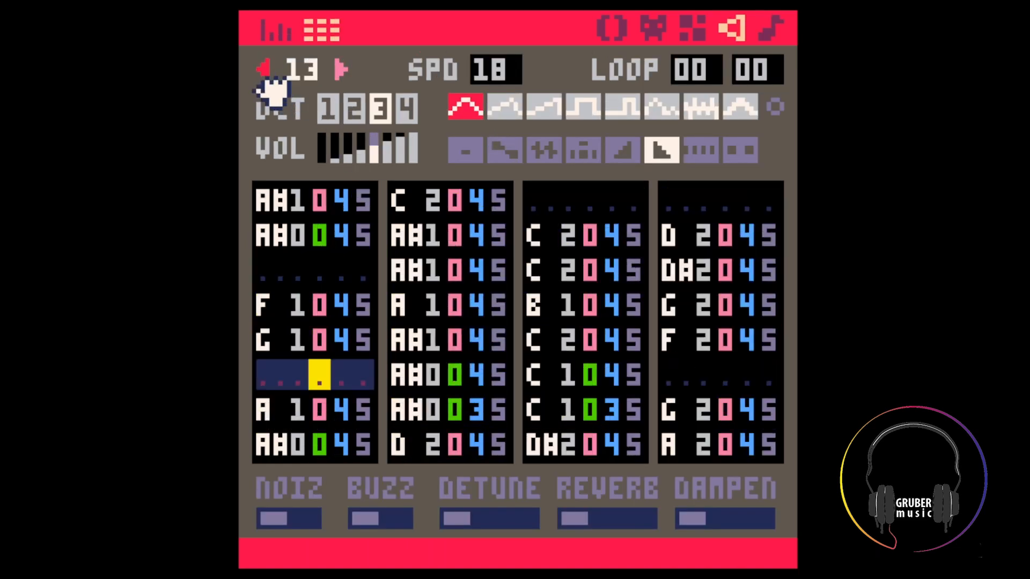
left_click(262, 70)
left_click(263, 70)
left_click(263, 71)
left_click(263, 71)
left_click(262, 70)
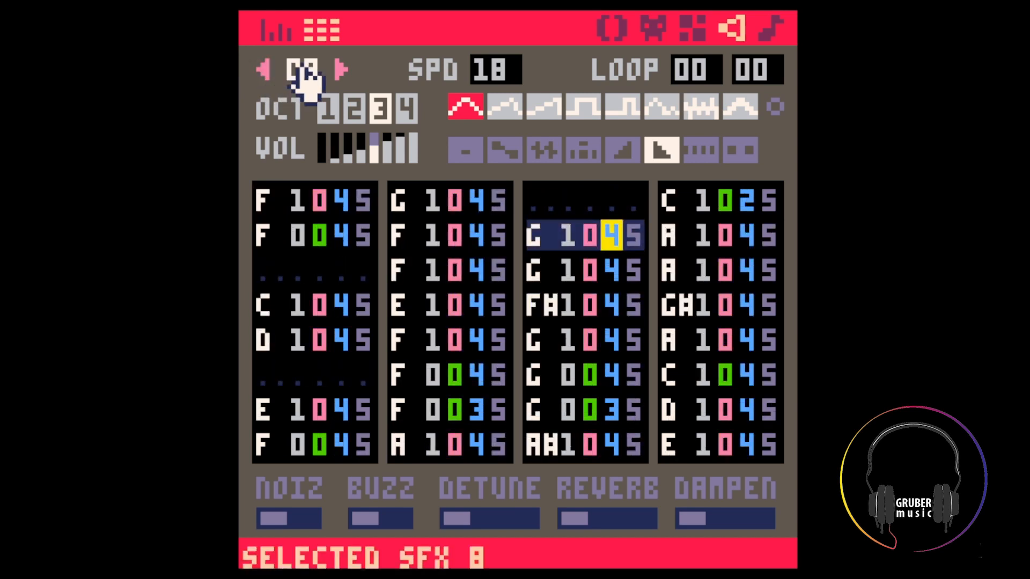
key("space")
Copy SFX 09, paste it over SFX 14, and play the pasted notes
left_click(338, 69)
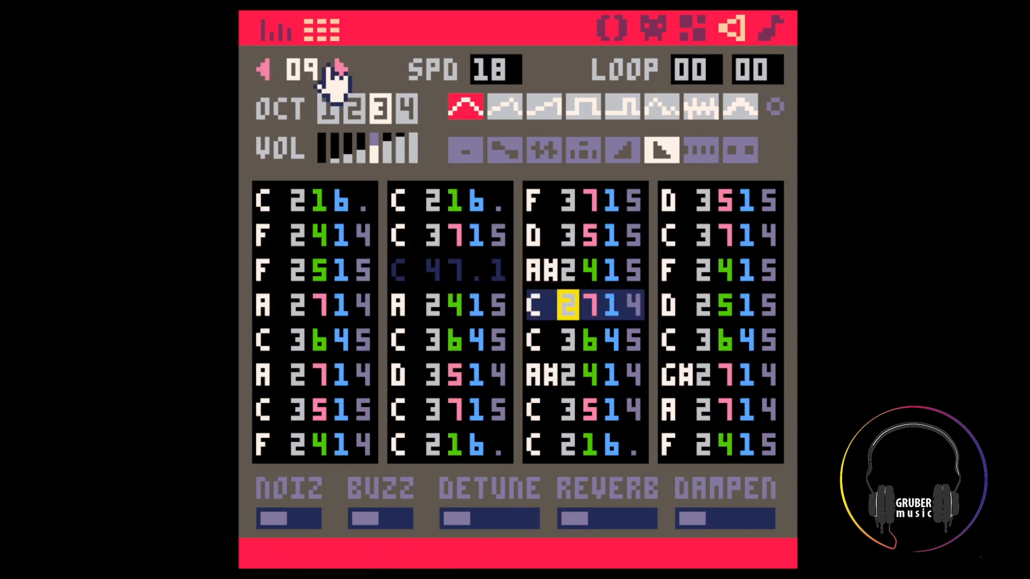
key("space")
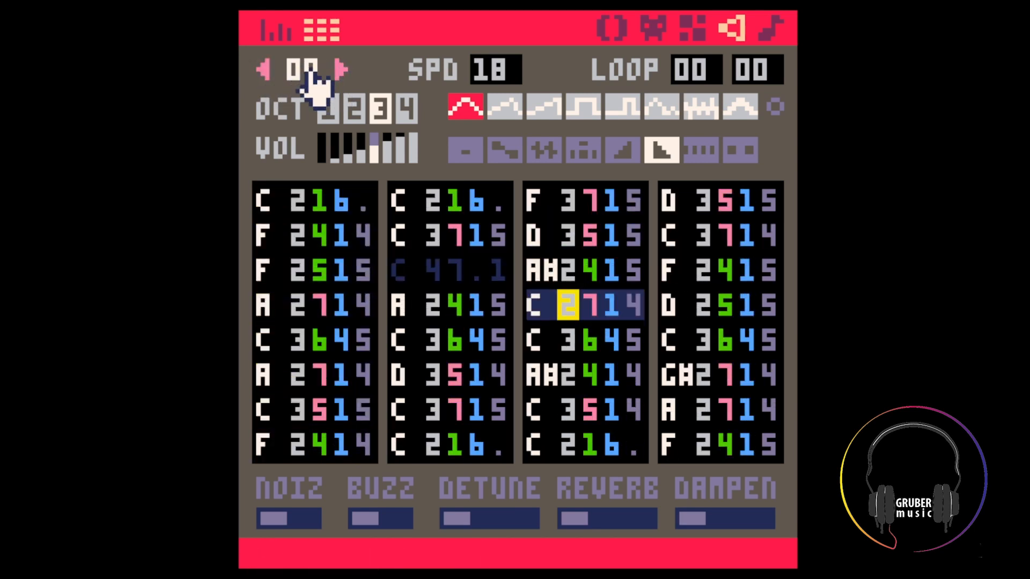
key("ctrl+c")
left_click(338, 68)
left_click(338, 68)
left_click(338, 69)
left_click(338, 69)
left_click(338, 69)
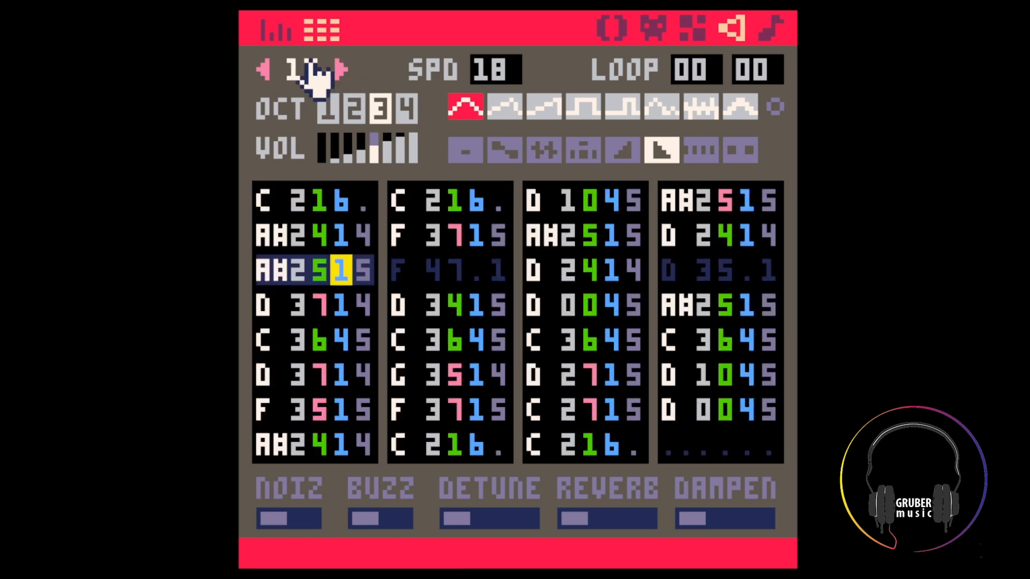
left_click(310, 61)
key("space")
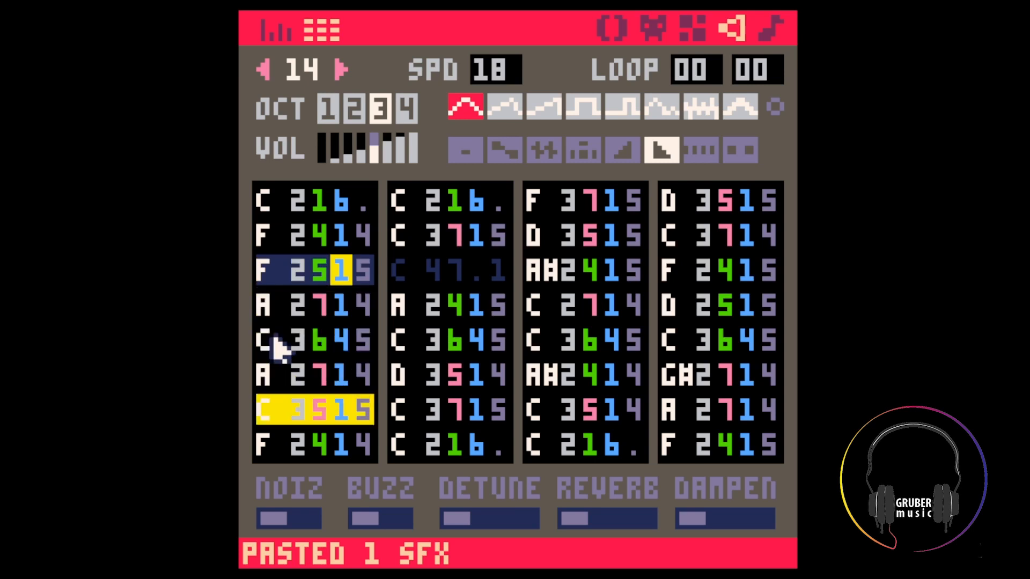
Transpose all notes of SFX 14 by +5
key("space")
key("ctrl+a")
scroll(284, 289, "up", 5)
Transpose the instrument 6 notes in the fifth slot of each SFX 14 column by -5 and play the result
left_click(293, 301)
left_click_drag(288, 336, 468, 348)
scroll(387, 349, "down", 5)
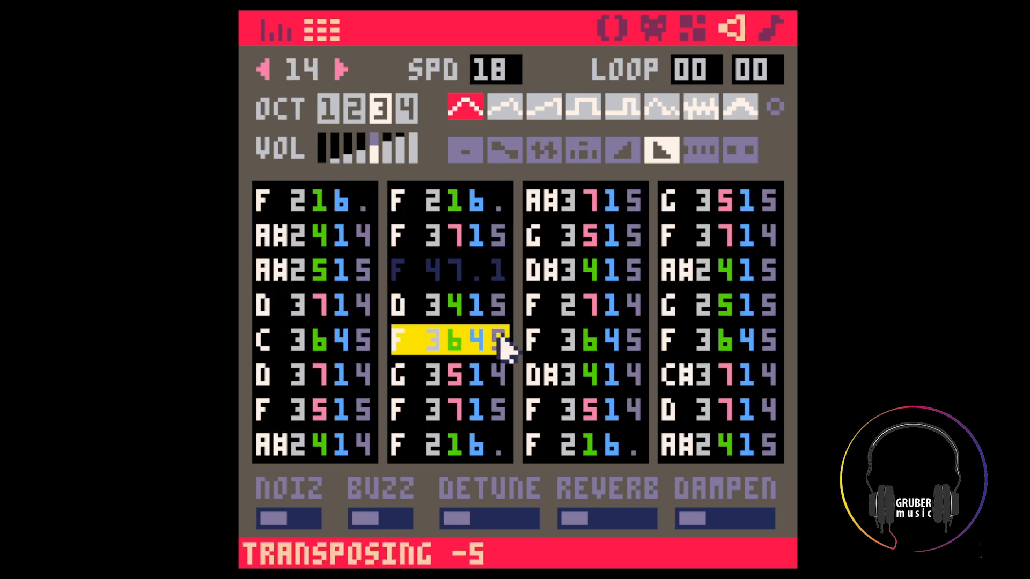
scroll(504, 351, "down", 5)
left_click(543, 344)
scroll(668, 349, "down", 5)
left_click_drag(668, 346, 782, 349)
scroll(778, 350, "down", 5)
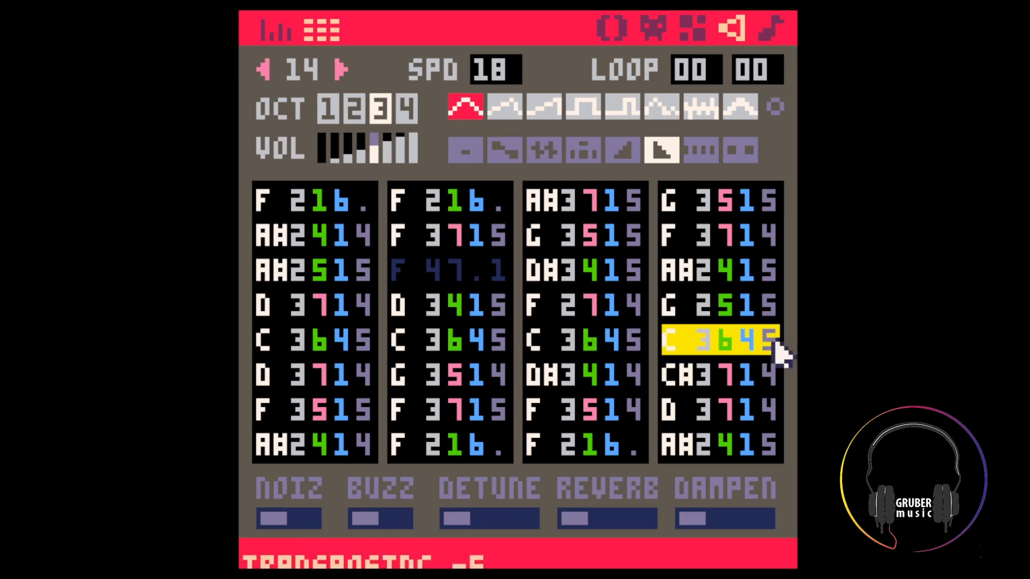
left_click(279, 303)
key("space")
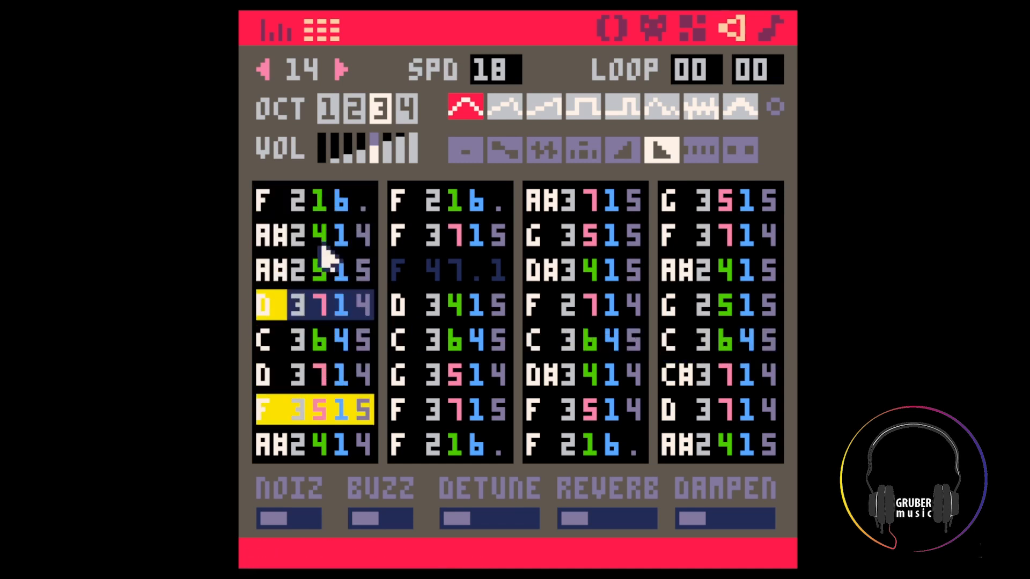
Transpose the four instrument 1 notes of SFX 14 by -5 to C 2 and play the result
left_click(293, 208)
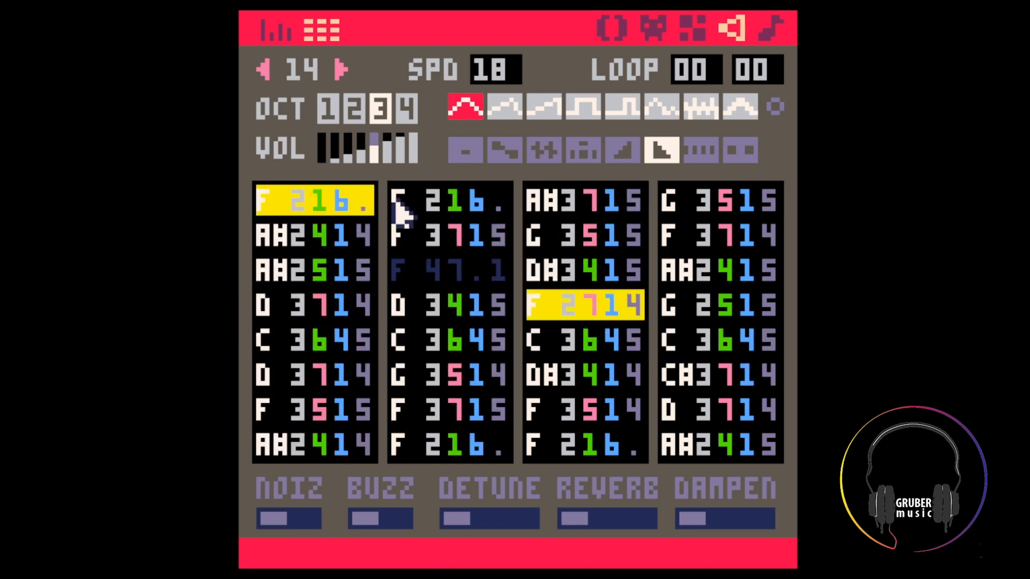
scroll(426, 218, "down", 5)
left_click_drag(419, 204, 499, 198)
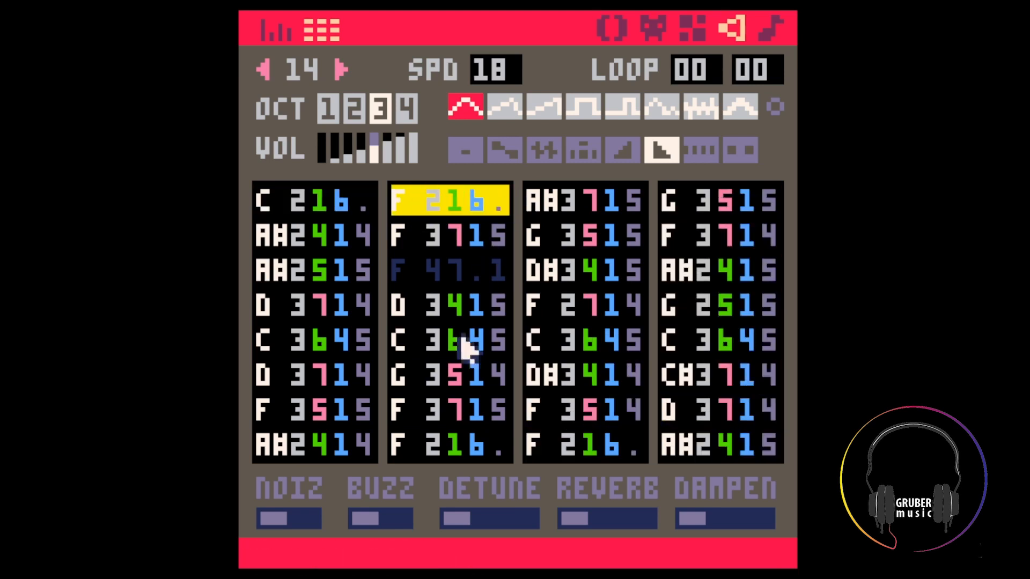
key("z")
left_click_drag(422, 440, 432, 444)
key("z")
left_click_drag(533, 445, 639, 447)
key("z")
key("space")
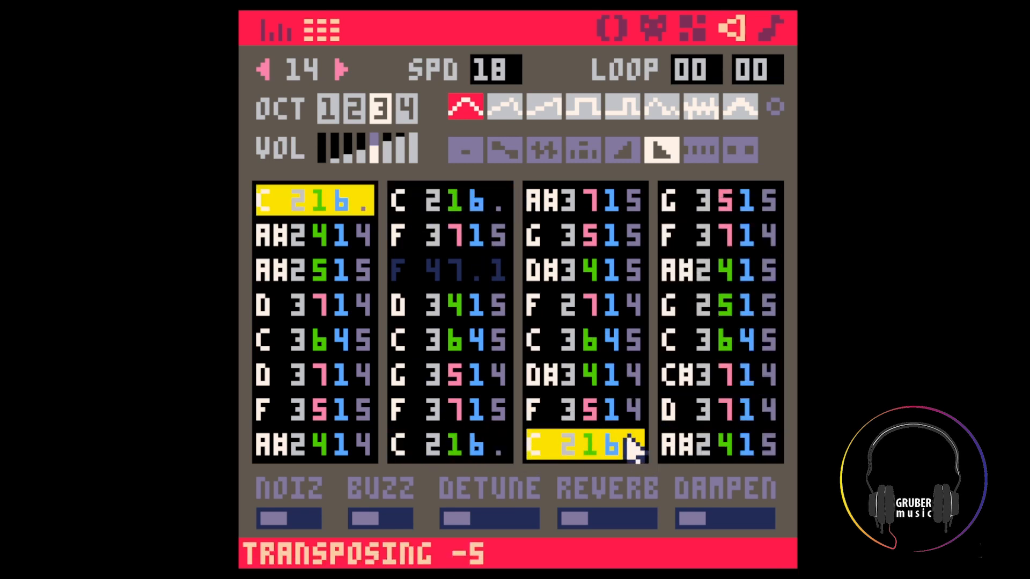
Return to music pattern 04, save the cartridge, and play the pattern
left_click(611, 380)
left_click(771, 28)
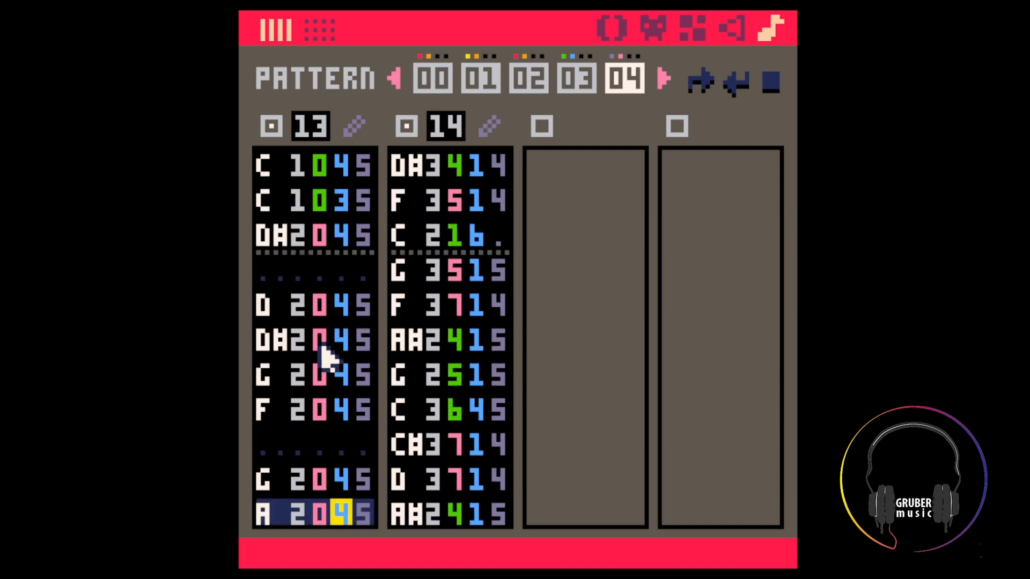
left_click(285, 483)
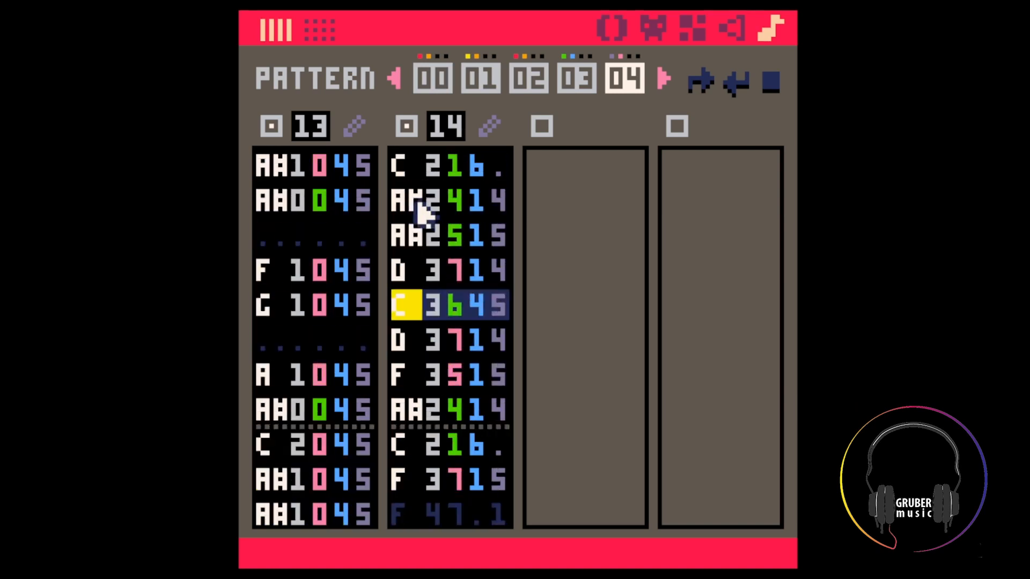
key("ctrl+s")
left_click(527, 80)
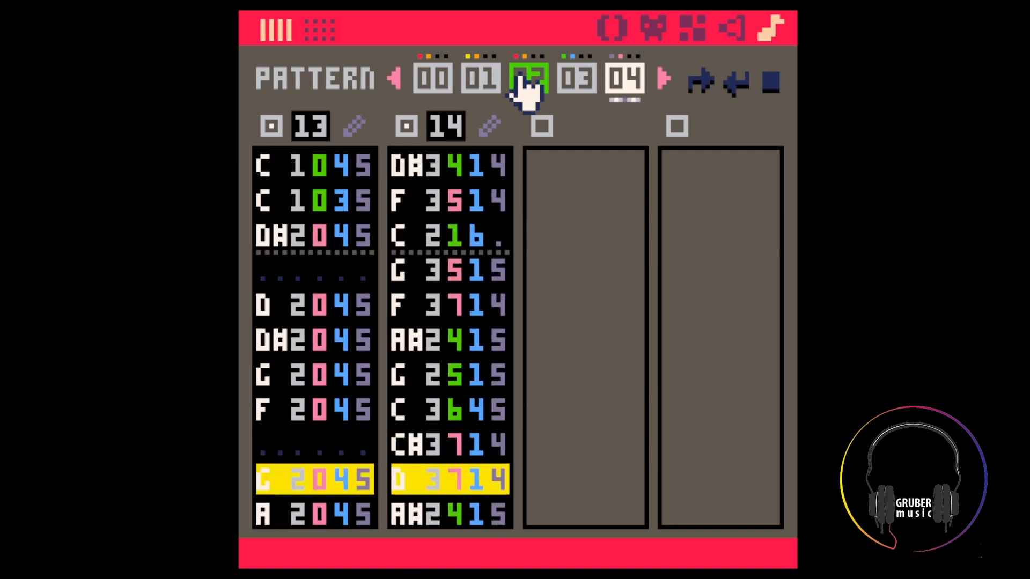
left_click(277, 479)
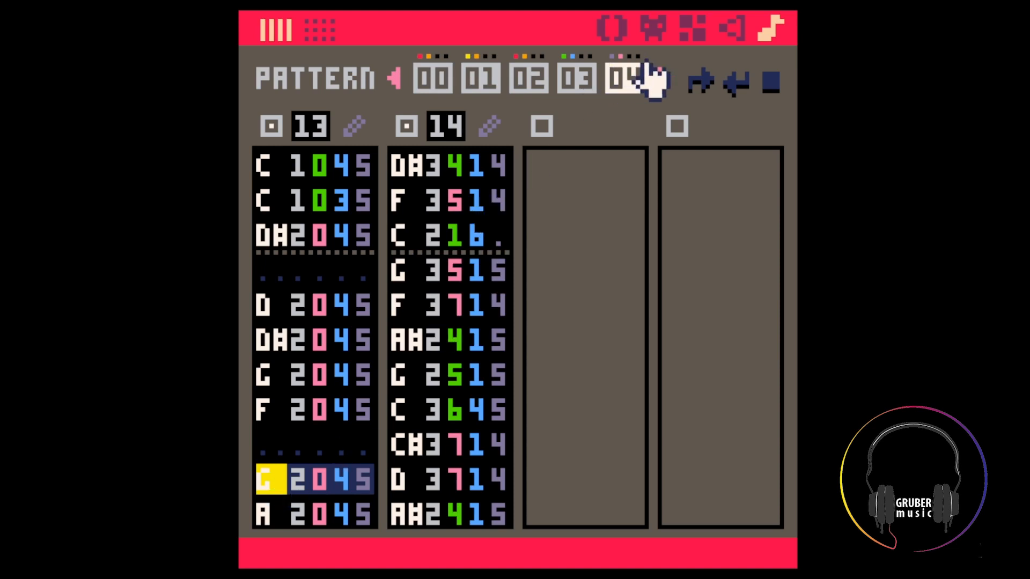
Save the cartridge and compare music pattern 04 with the empty pattern 05
key("ctrl+s")
left_click(617, 80)
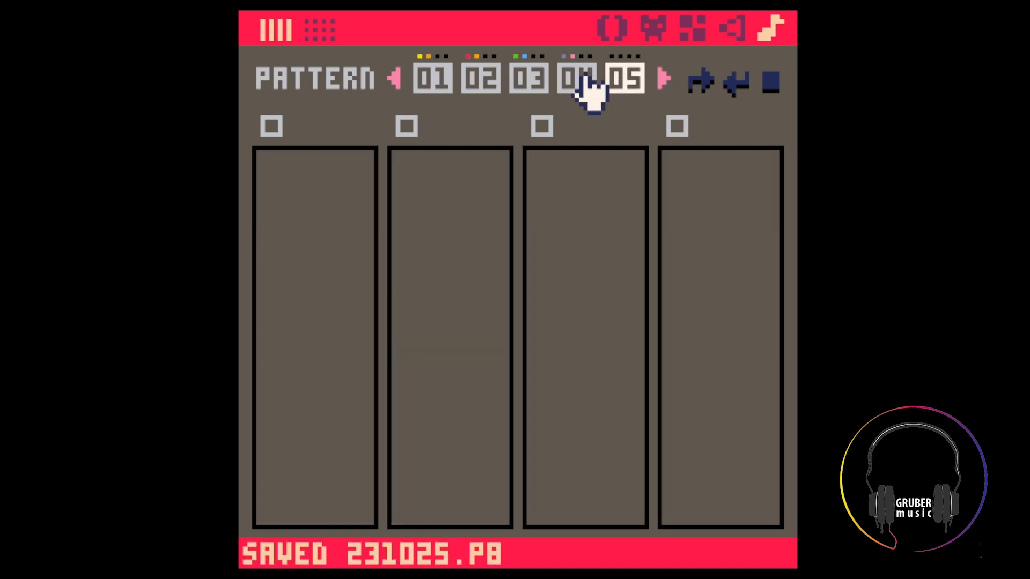
left_click(587, 89)
left_click(419, 247)
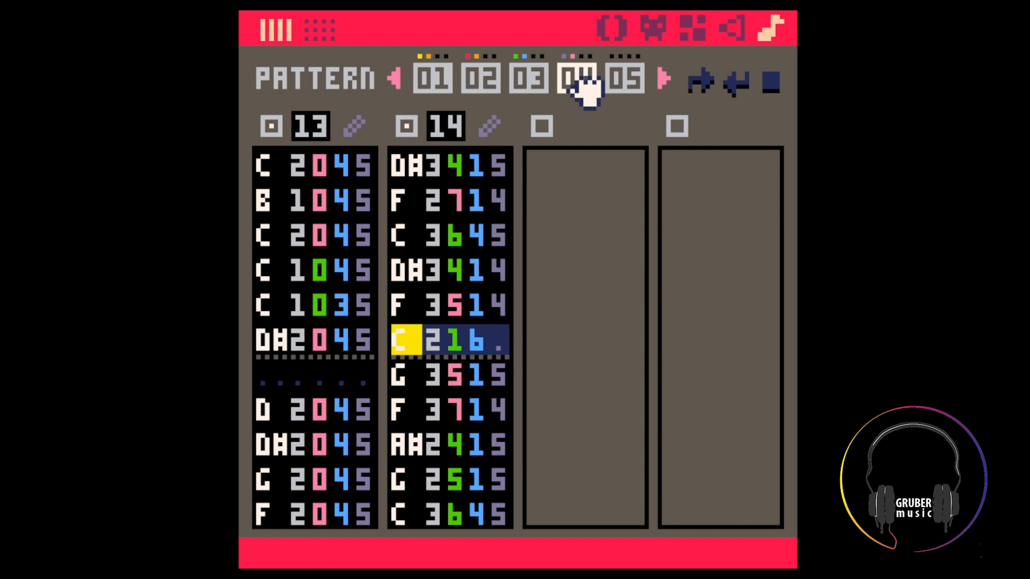
left_click(617, 83)
left_click(590, 90)
Examine the bass notes of SFX 13 in pattern 04 from the first row to the last
left_click(260, 174)
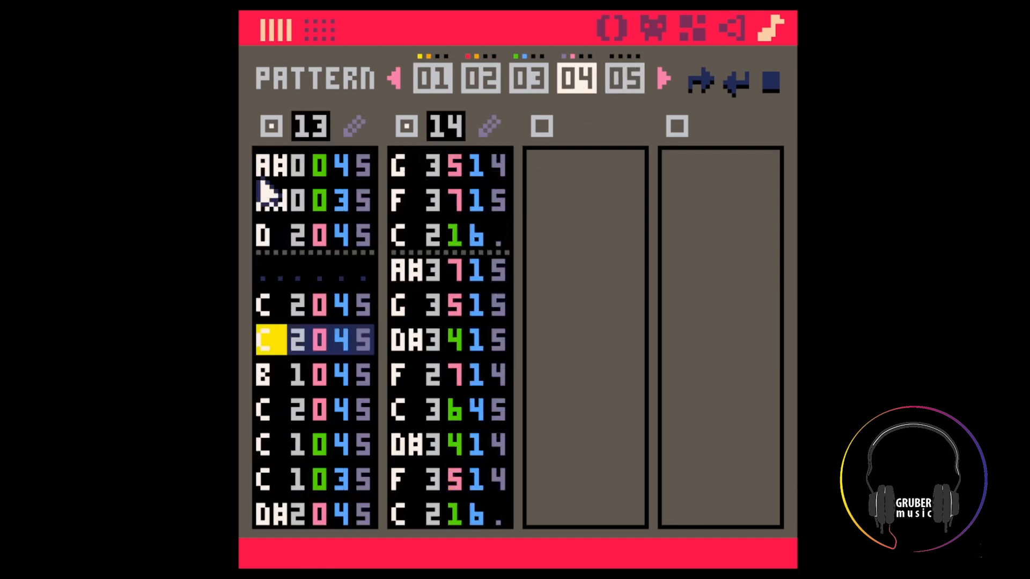
scroll(261, 173, "up", 5)
left_click_drag(265, 161, 331, 240)
left_click(370, 243)
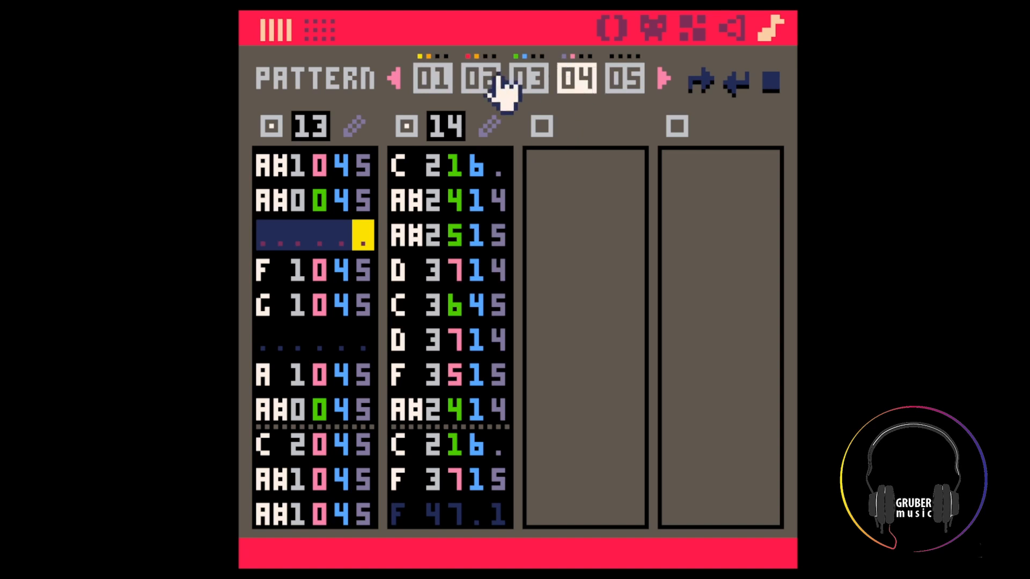
left_click(623, 85)
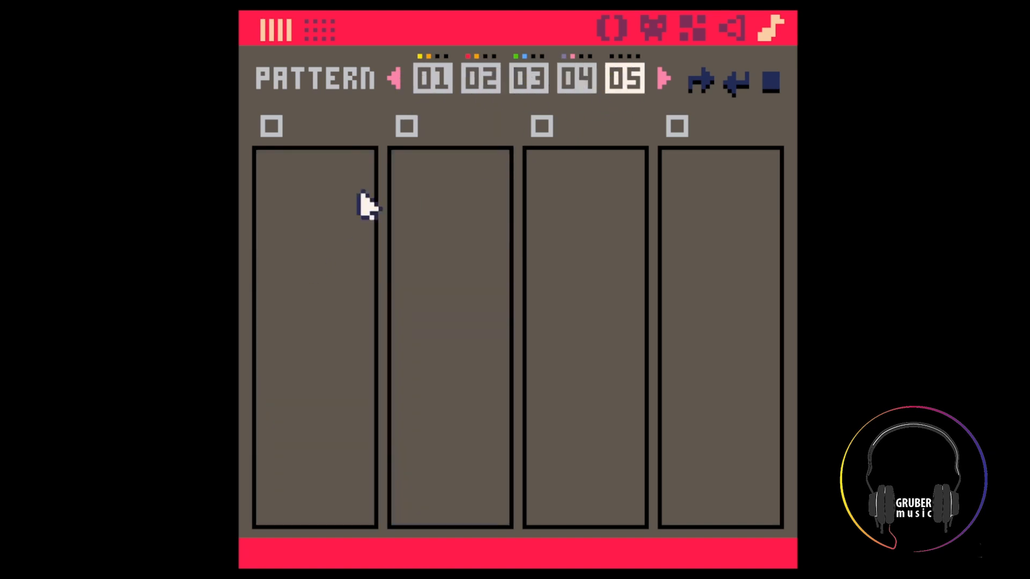
left_click(577, 86)
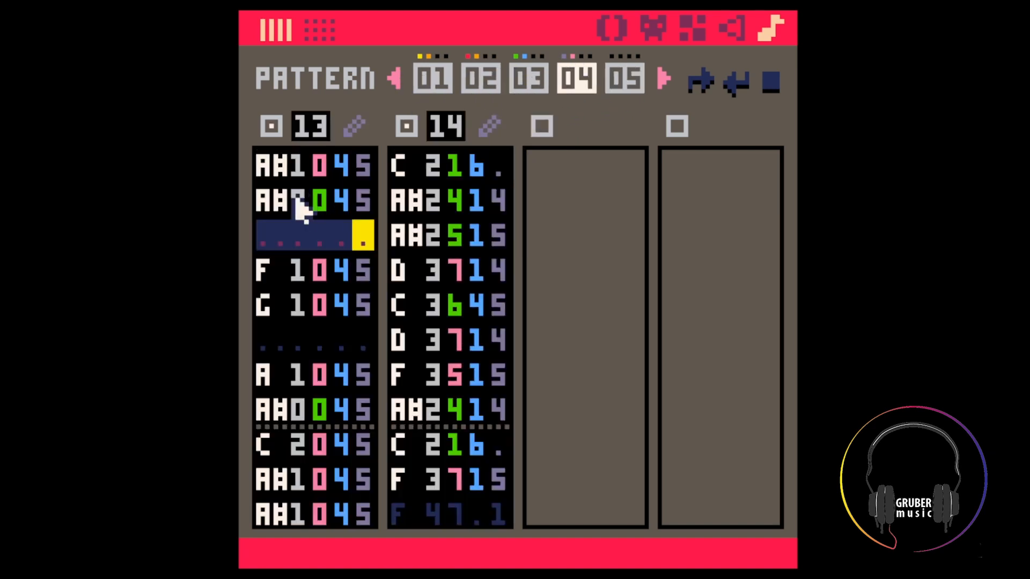
left_click(311, 167)
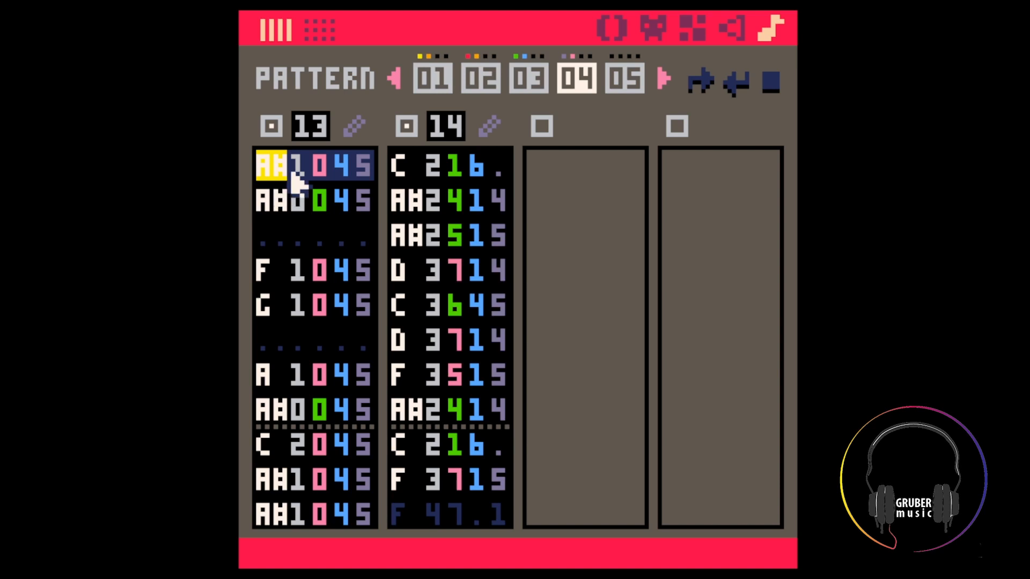
left_click_drag(266, 162, 362, 474)
scroll(331, 427, "down", 5)
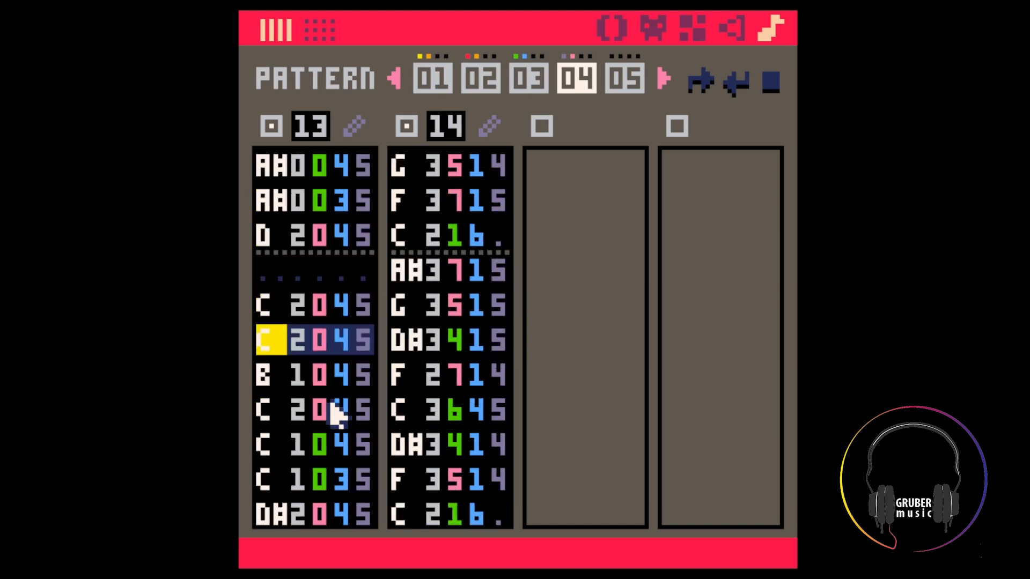
left_click(331, 403)
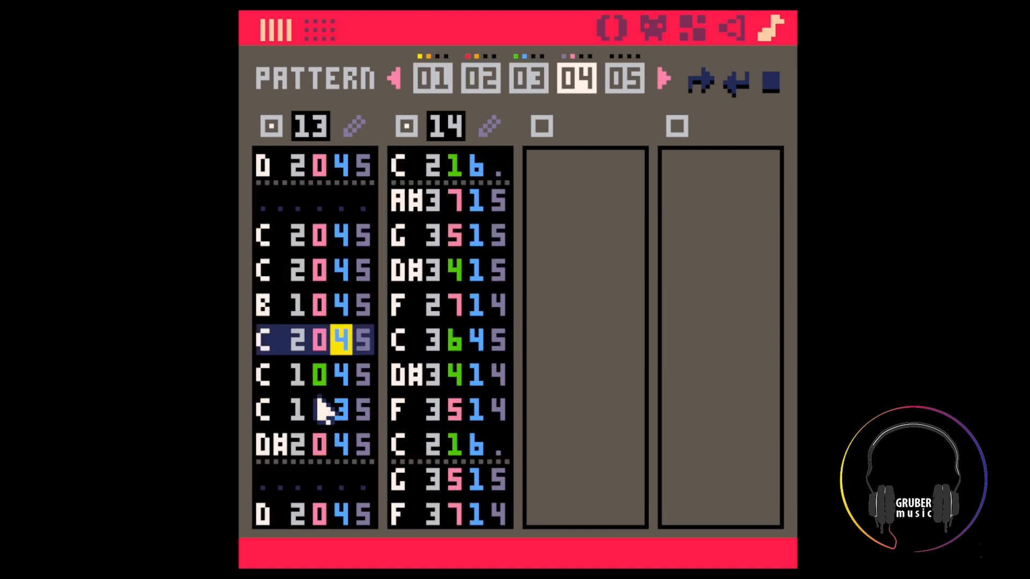
scroll(343, 424, "down", 6)
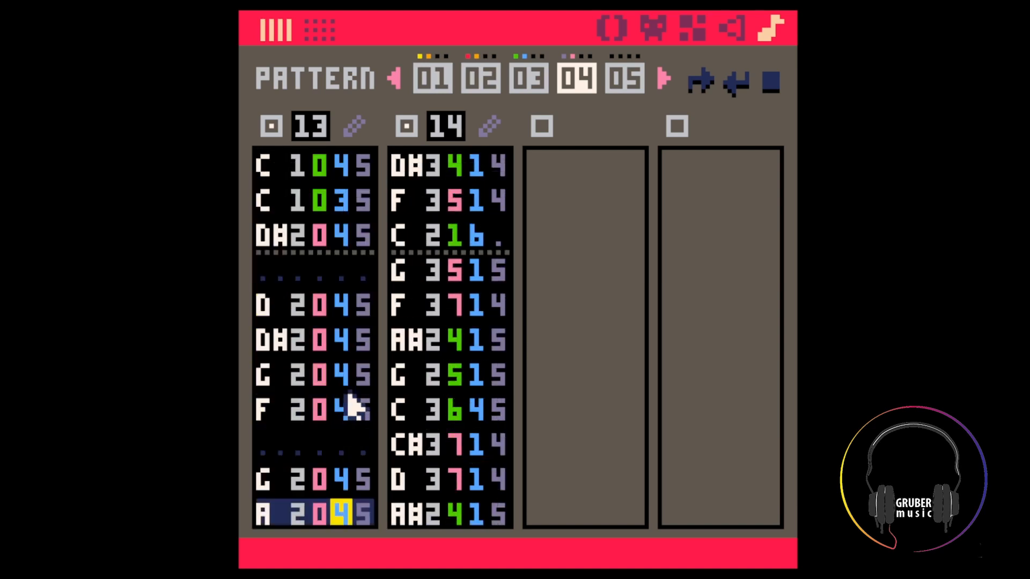
left_click(364, 339)
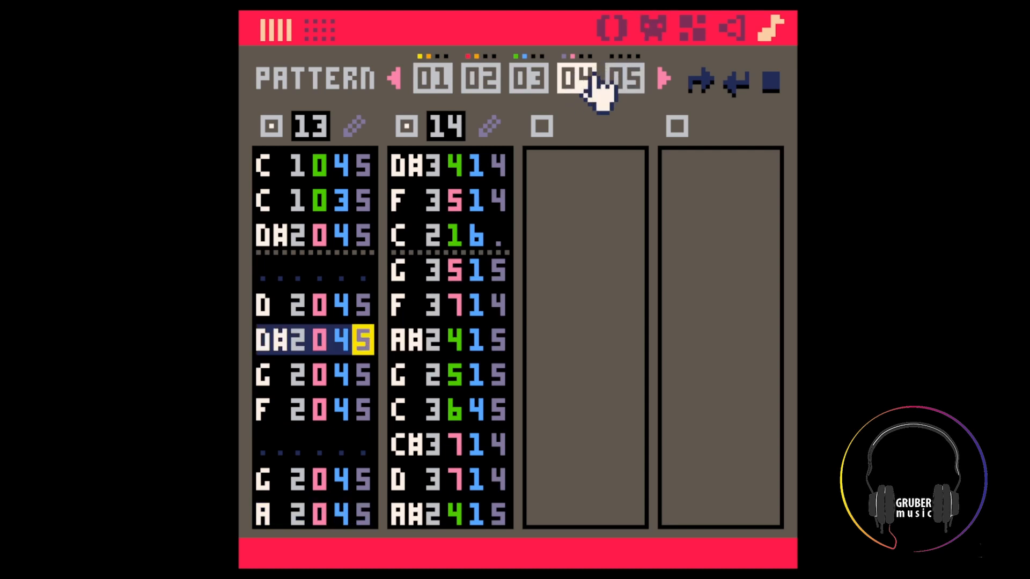
key("space")
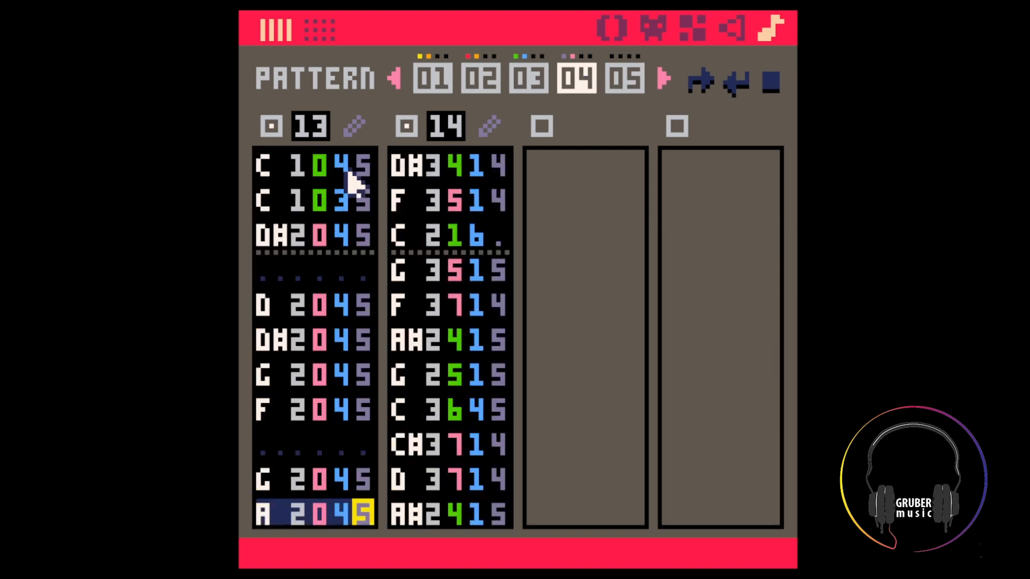
left_click(348, 169)
Open the empty SFX 15 in the sound editor and show it as a note tracker
left_click(623, 80)
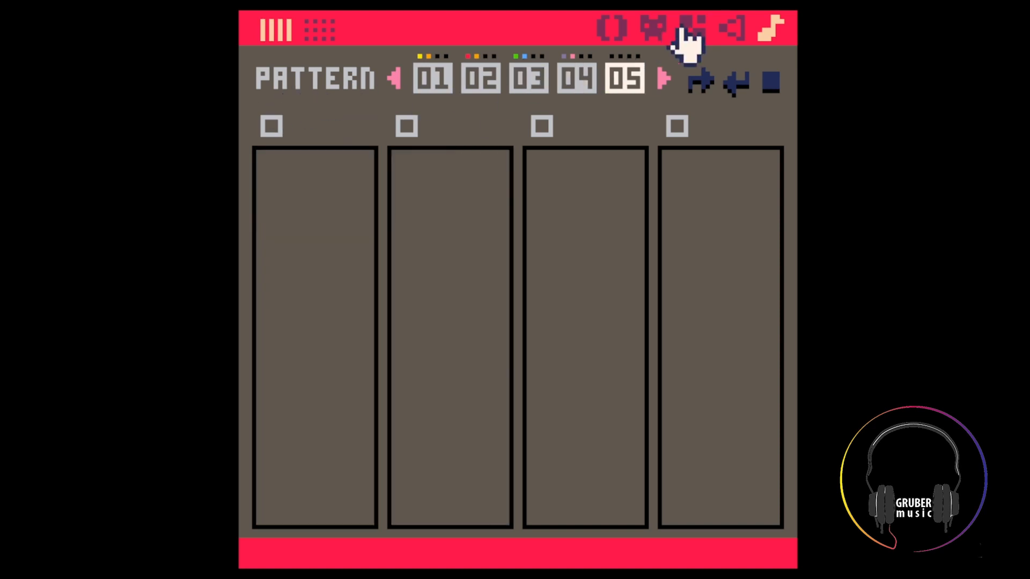
left_click(732, 28)
left_click(315, 66)
left_click(338, 66)
left_click(338, 65)
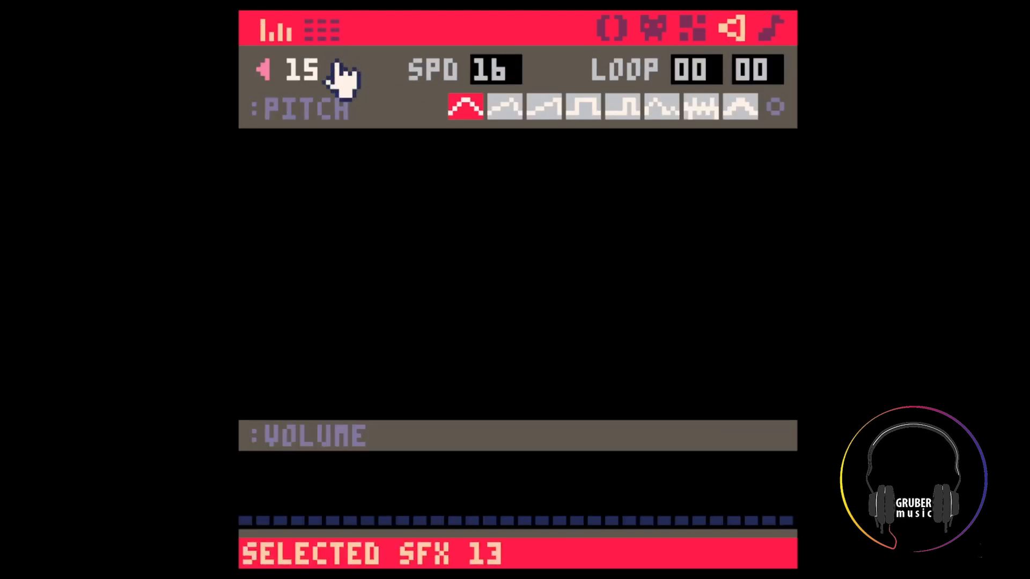
key("Tab")
key("n")
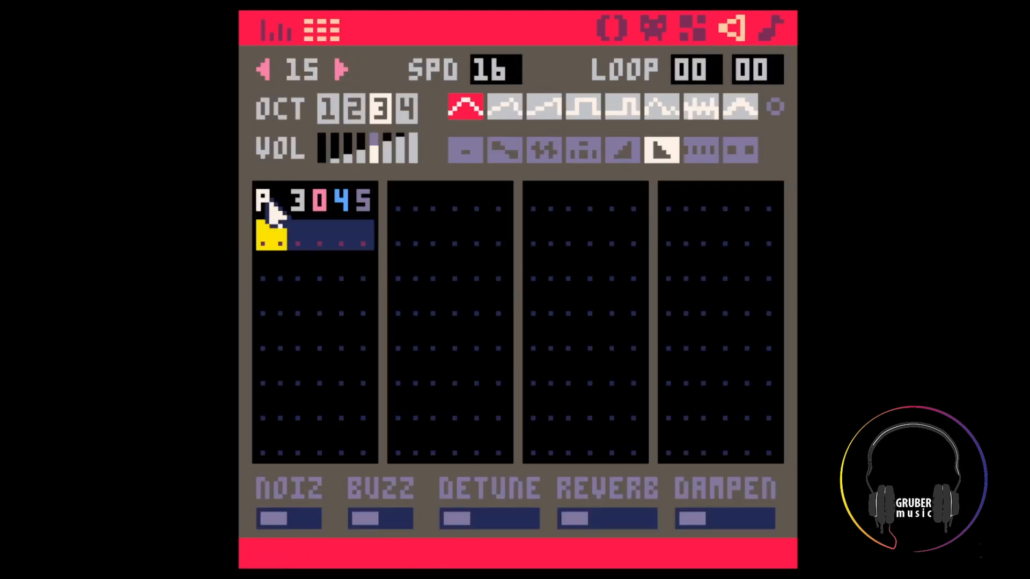
left_click(262, 199)
key("j")
key("space")
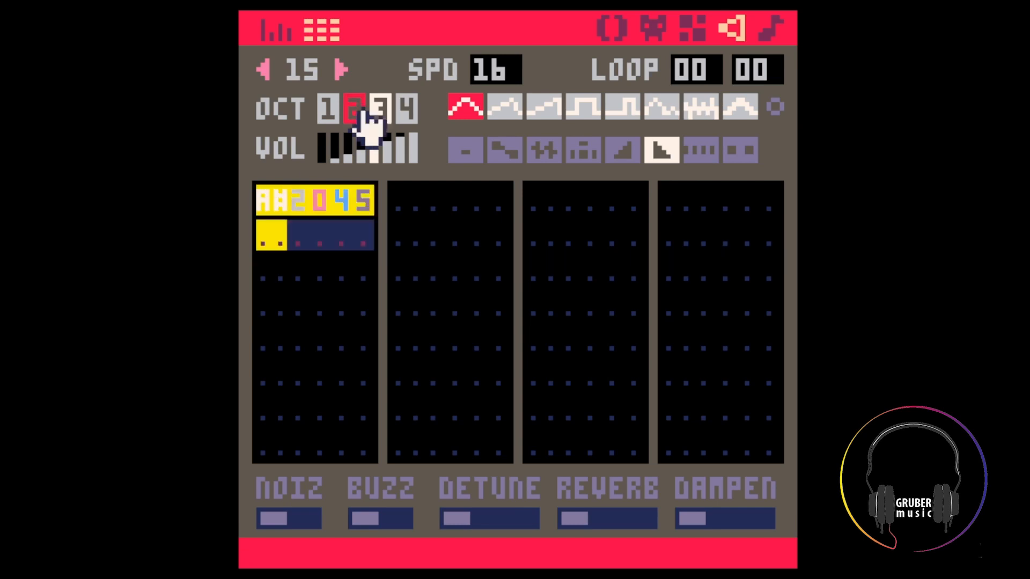
left_click(339, 203)
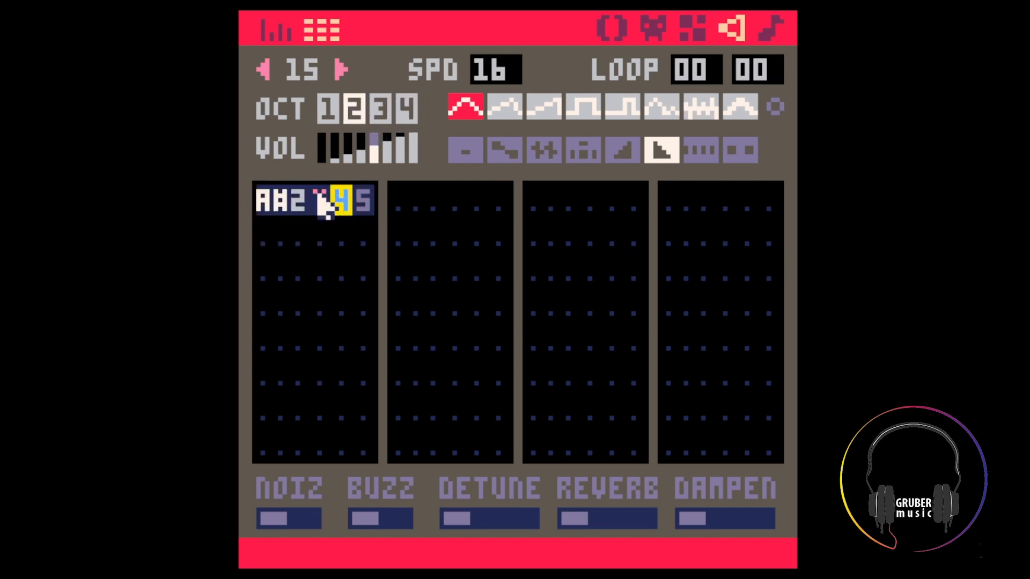
key("BackSpace")
Enter A# 2, D 2, D 2, C# 2, D 2 in rows one to five of SFX 15's first column and A 2 in row eight
left_click(322, 203)
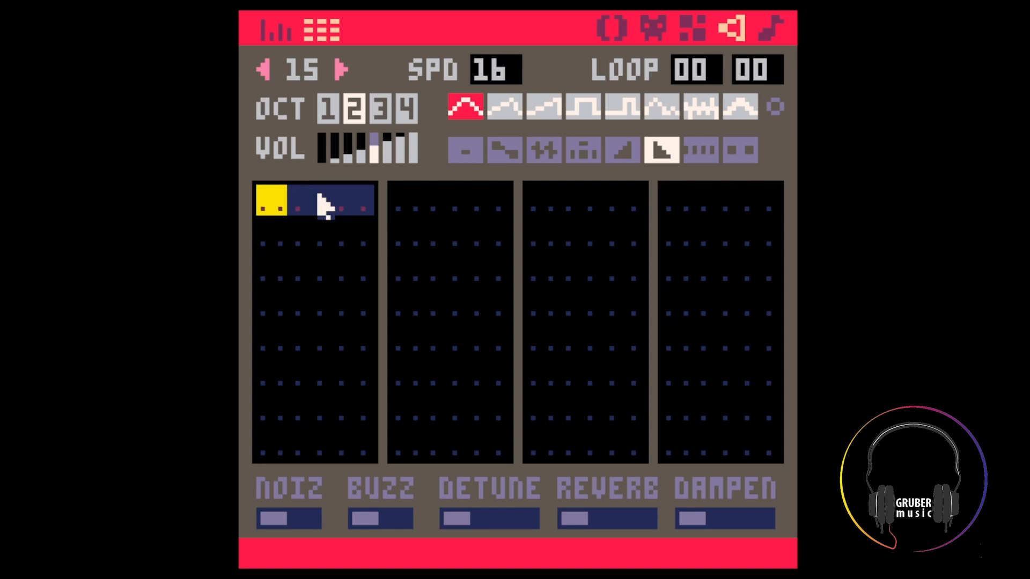
key("j")
key("x")
key("x")
key("s")
key("x")
key("Down")
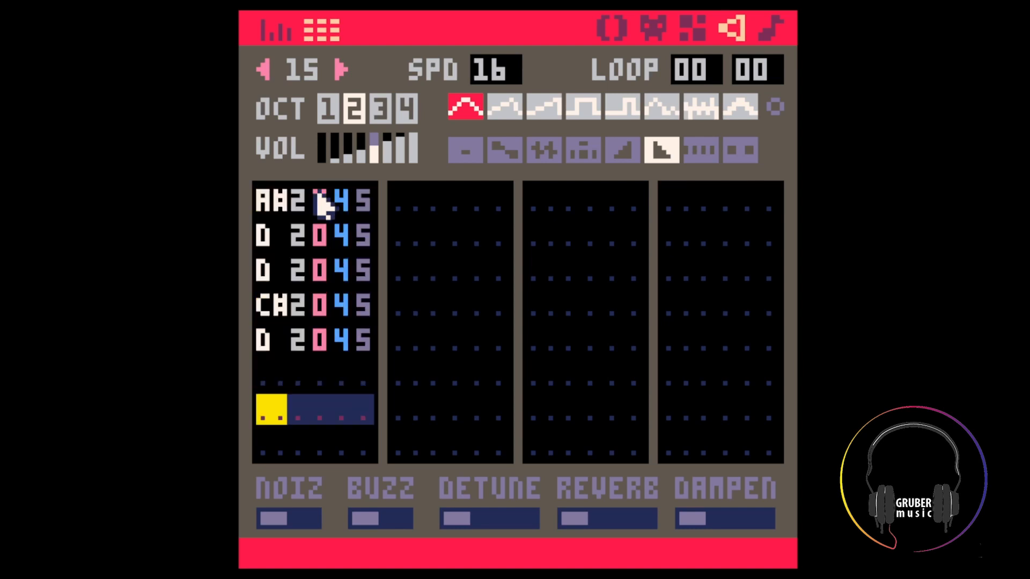
key("Down")
key("m")
key("Up")
key("n")
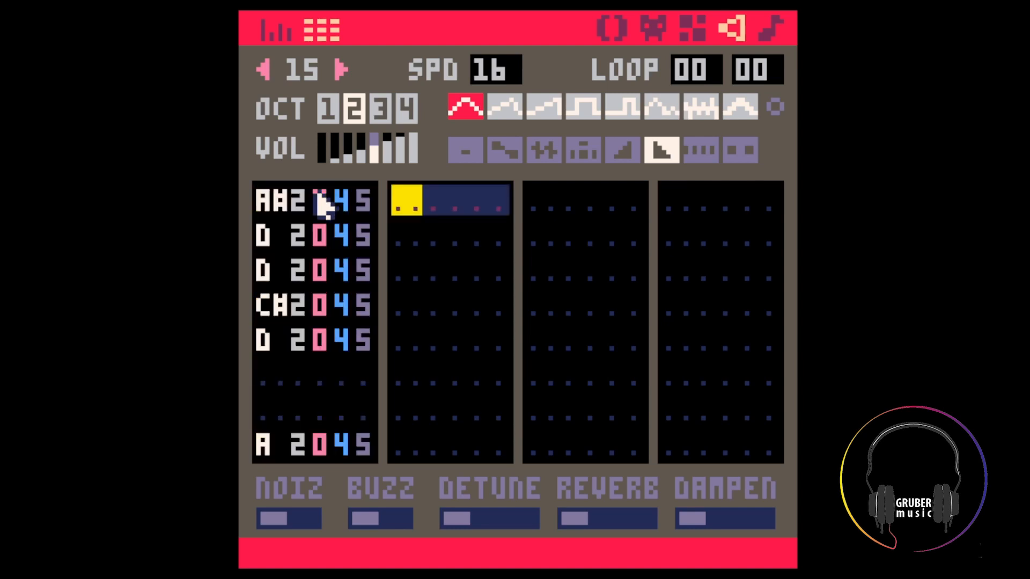
Enter G 2, G 2, F# 2, G 2 in rows two to five of SFX 15's second column and G# 2 in row eight
key("Down")
key("z")
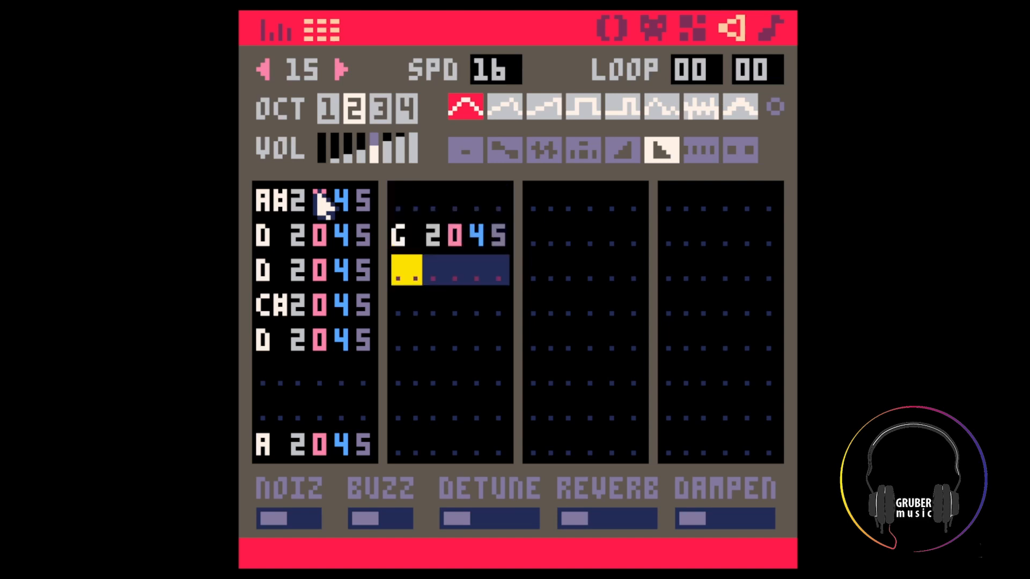
key("b")
key("g")
key("b")
key("Down")
key("Down")
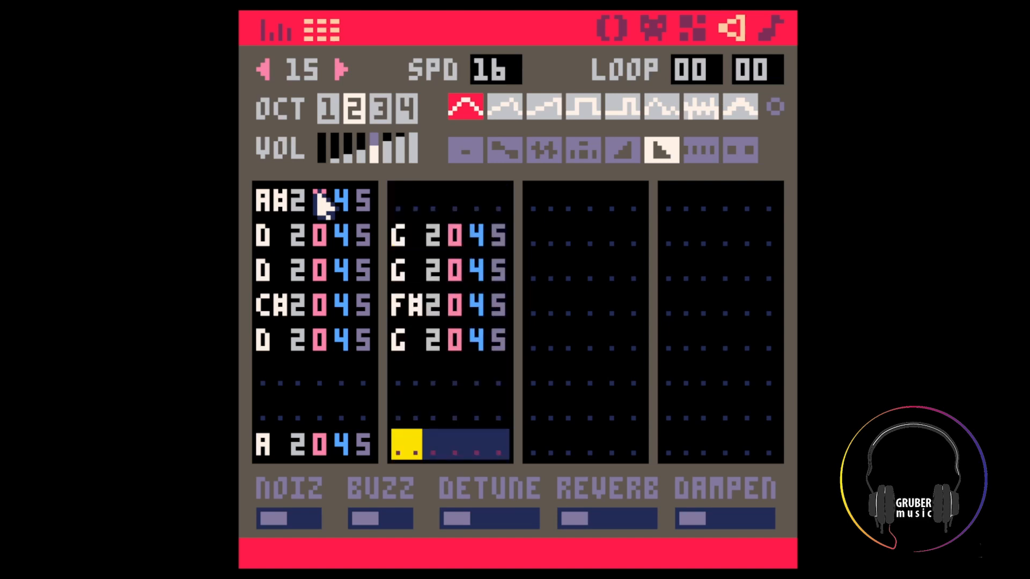
key("s")
Enter C 2, C 2, B 1, C 2 in rows two to five of SFX 15's third column and G 2 in row eight
key("Down")
key("z")
key("z")
key("m")
key("z")
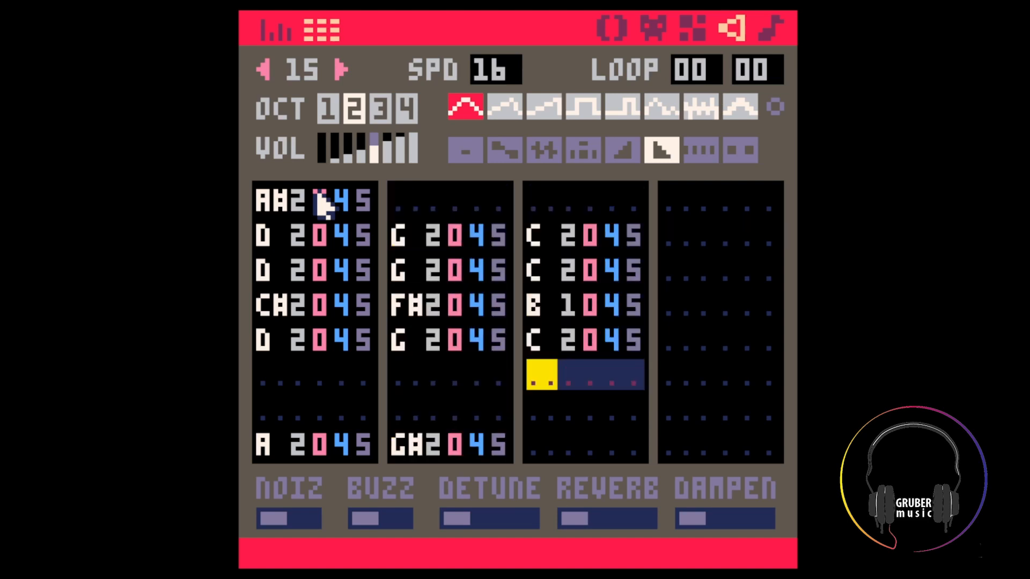
key("Down")
key("Down")
key("b")
Enter F 2, E 2, G 2, F 2 in rows one to four of SFX 15's fourth column and F# 2 in row eight
key("v")
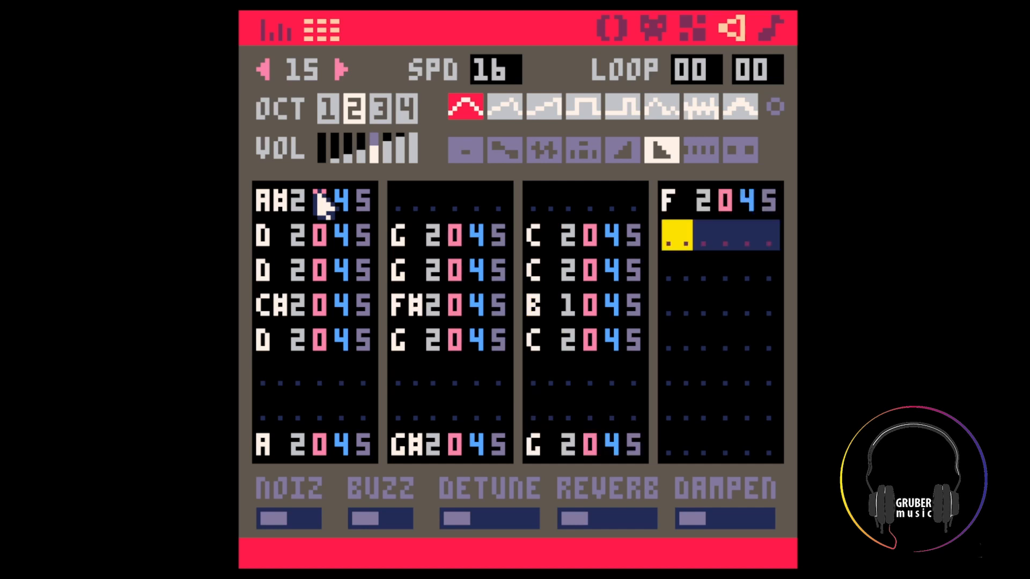
key("c")
key("b")
key("v")
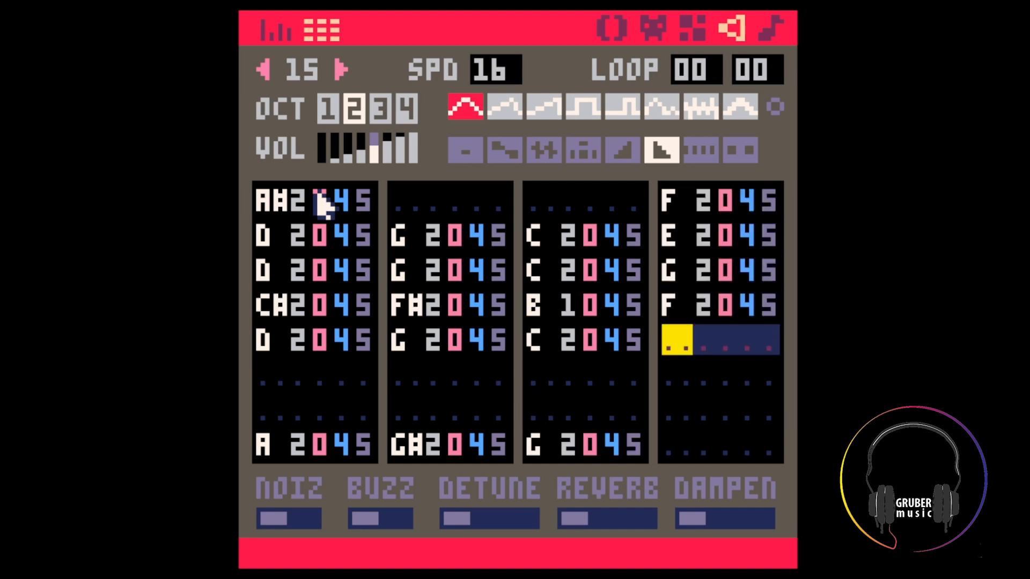
key("Down")
key("Down")
key("g")
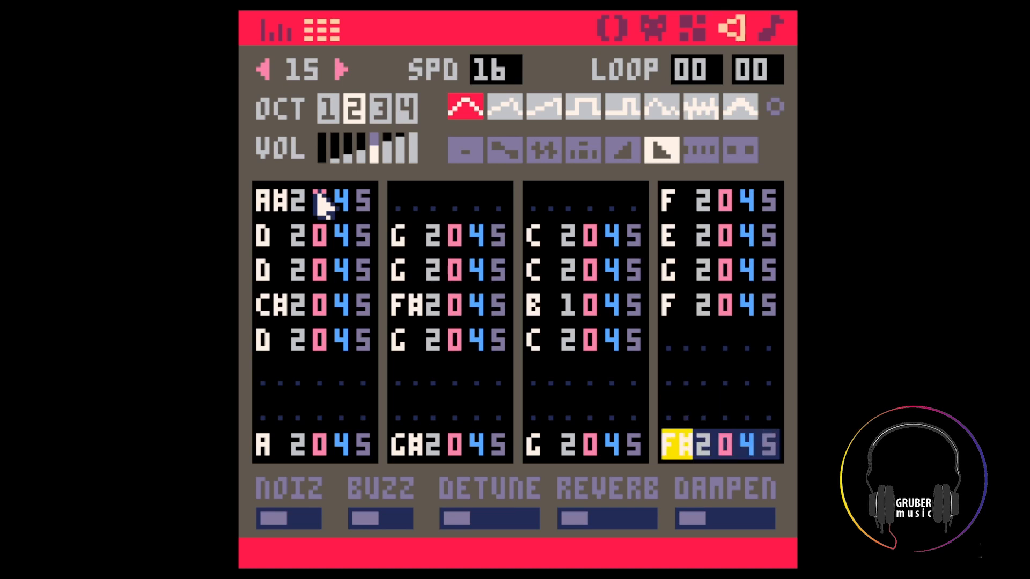
Play music pattern 04 and assign SFX 15 to the first channel of pattern 05
left_click(772, 28)
left_click(586, 74)
key("space")
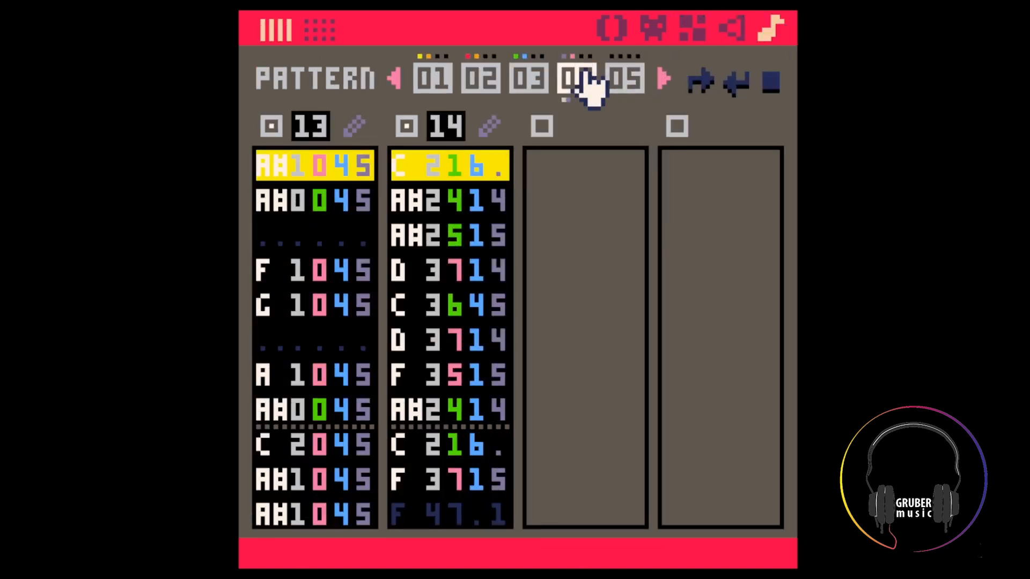
left_click(609, 78)
left_click(272, 127)
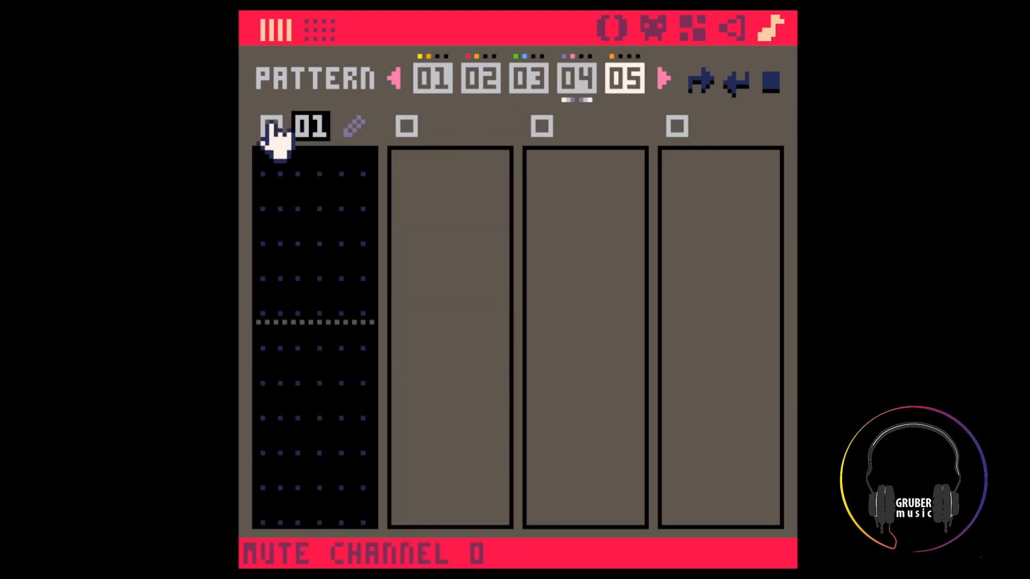
scroll(300, 133, "up", 14)
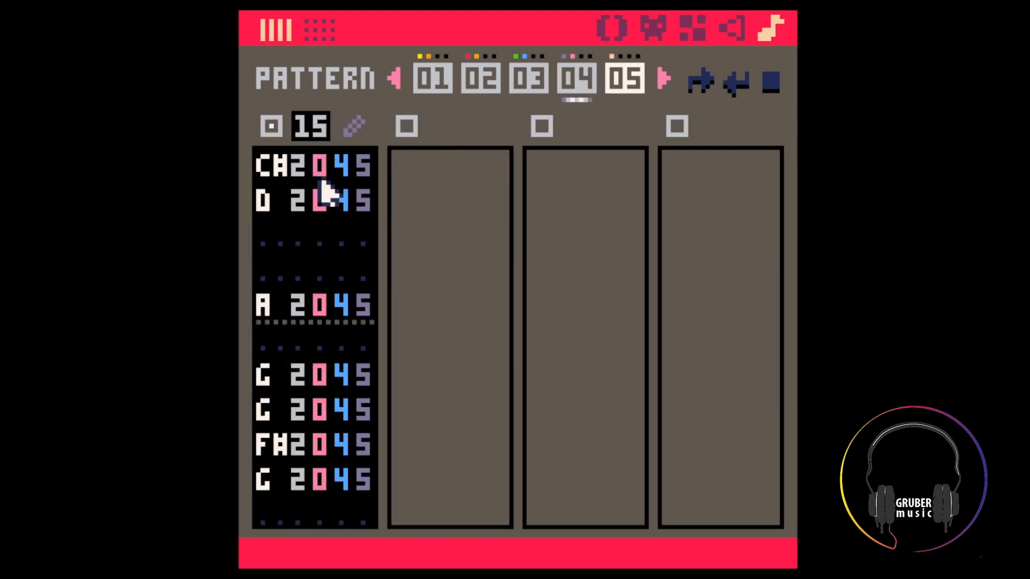
Check the speed of SFX 15 in the sound editor and play the music from pattern 04 into 05
left_click(354, 127)
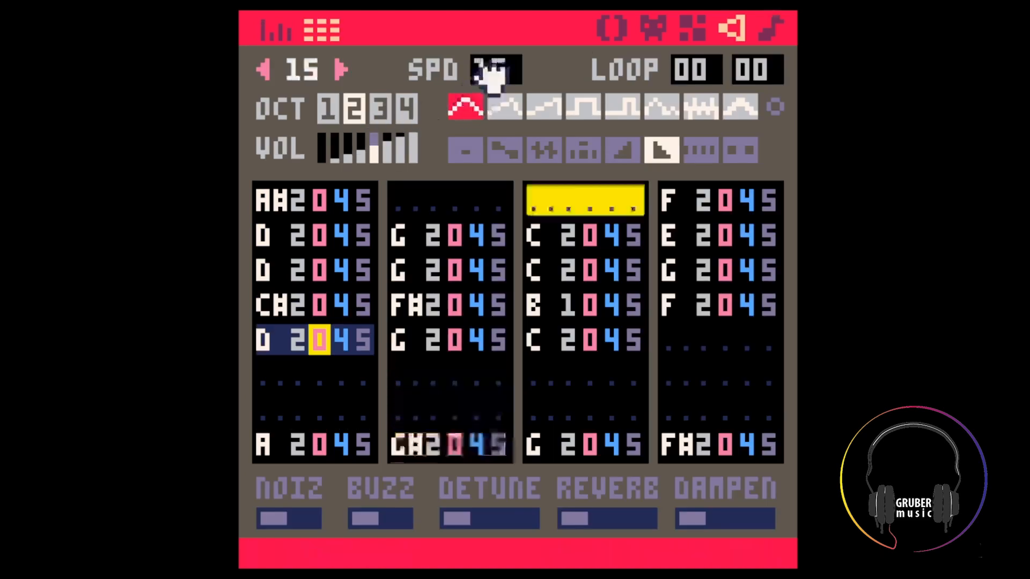
left_click(772, 29)
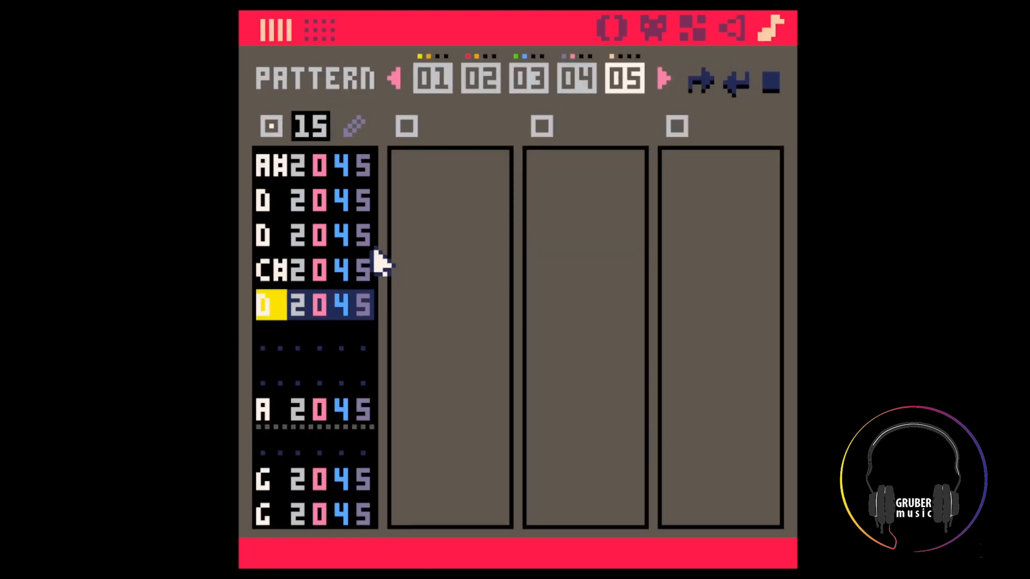
left_click(576, 77)
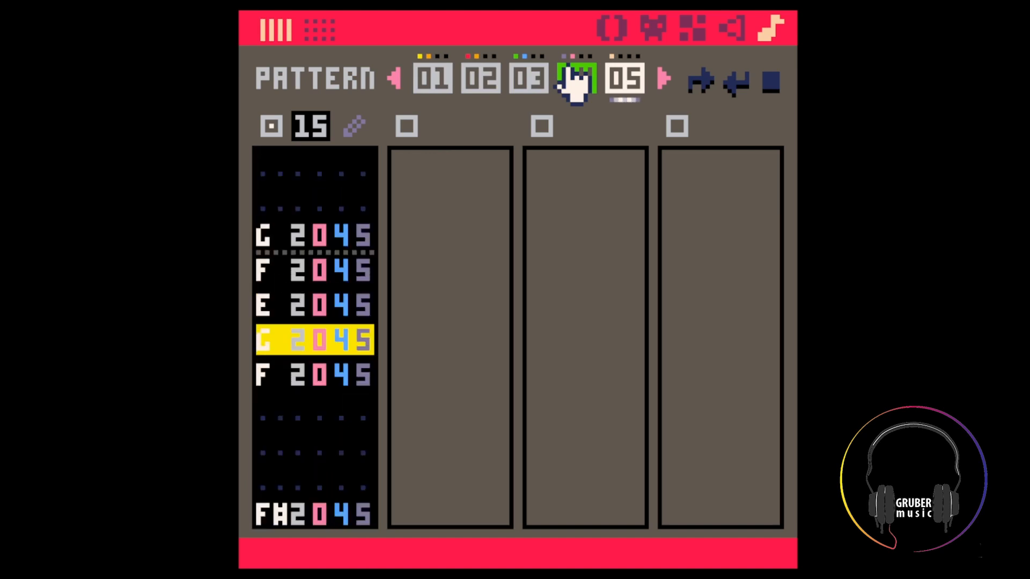
key("space")
Delete the F# 2 note in the last row of SFX 15 and play the music again from pattern 04
left_click(274, 267)
key("End")
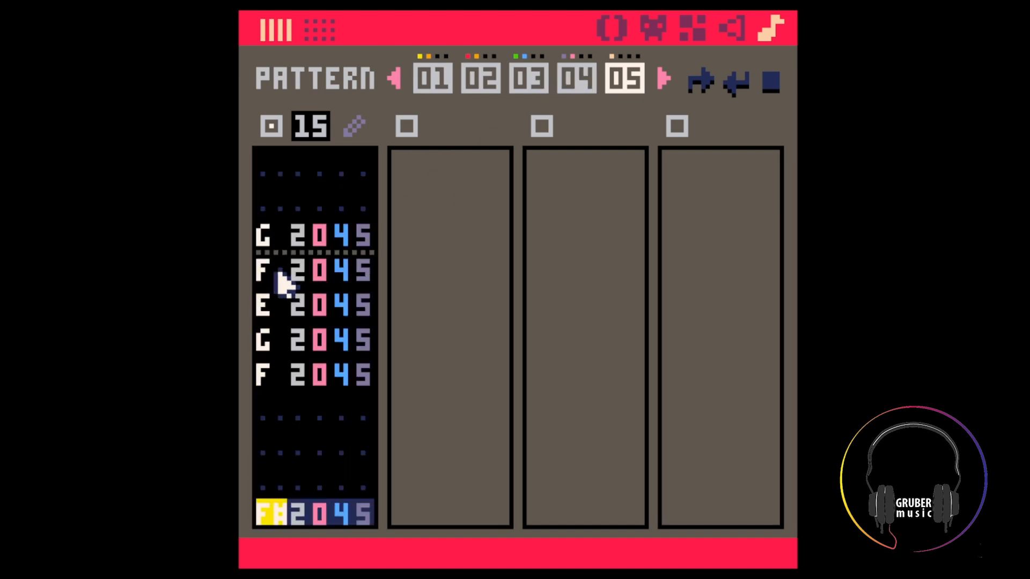
key("BackSpace")
key("Up")
key("Up")
key("Up")
key("Up")
key("Up")
key("Up")
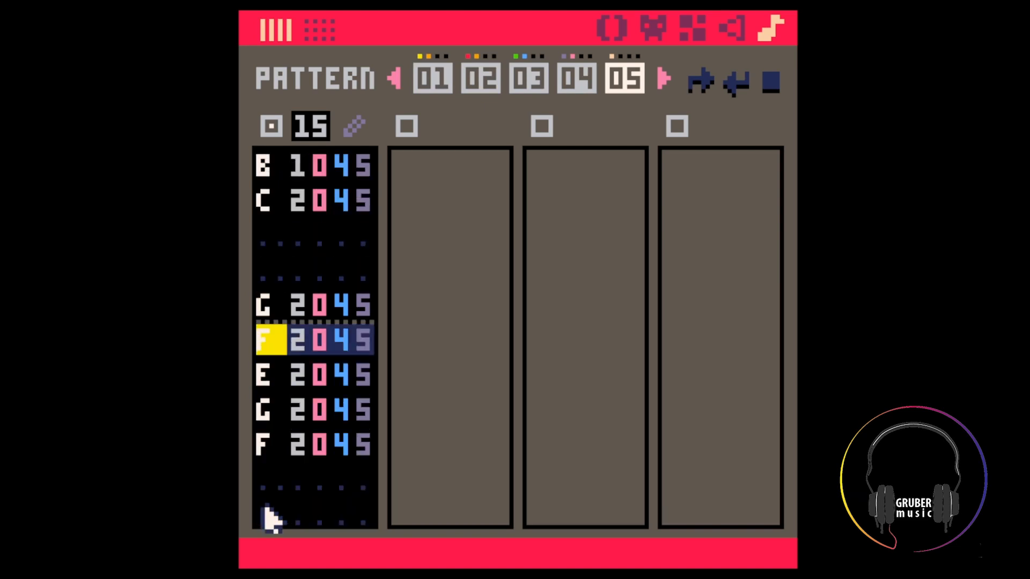
left_click(589, 86)
key("space")
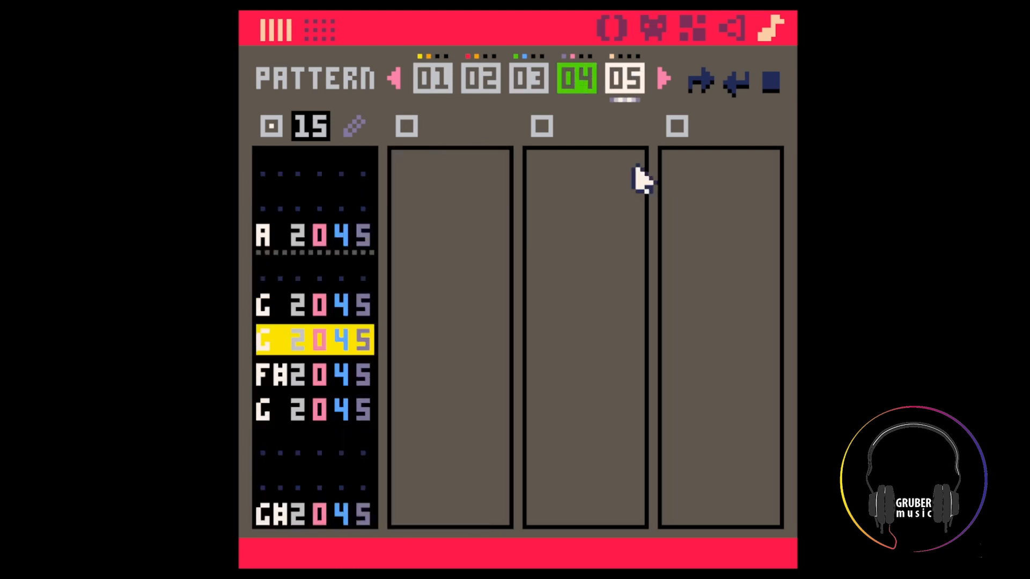
Stop playback, enable the second channel of music pattern 05 and assign SFX 16 to it
left_click(319, 205)
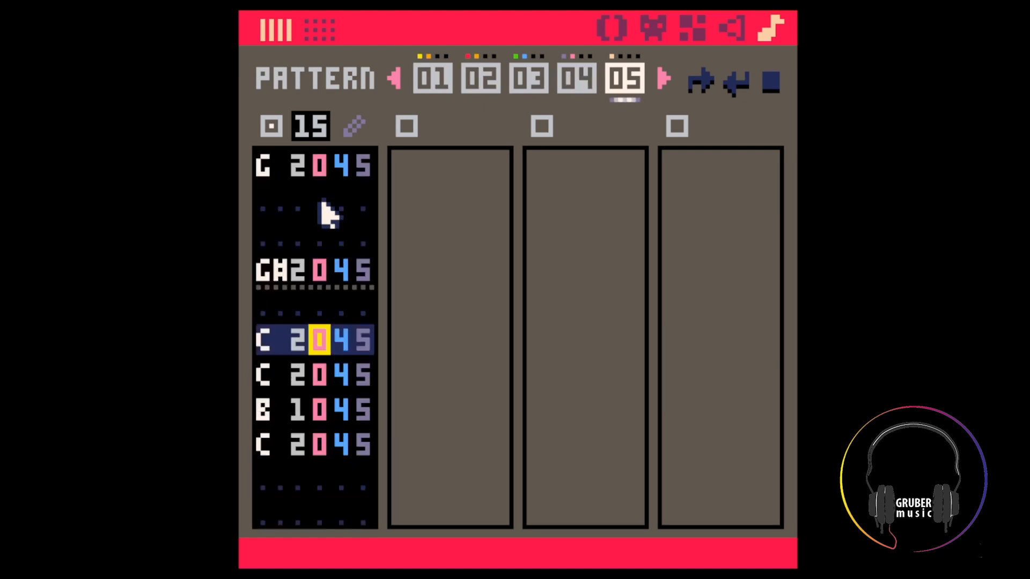
scroll(322, 204, "up", 5)
left_click(582, 84)
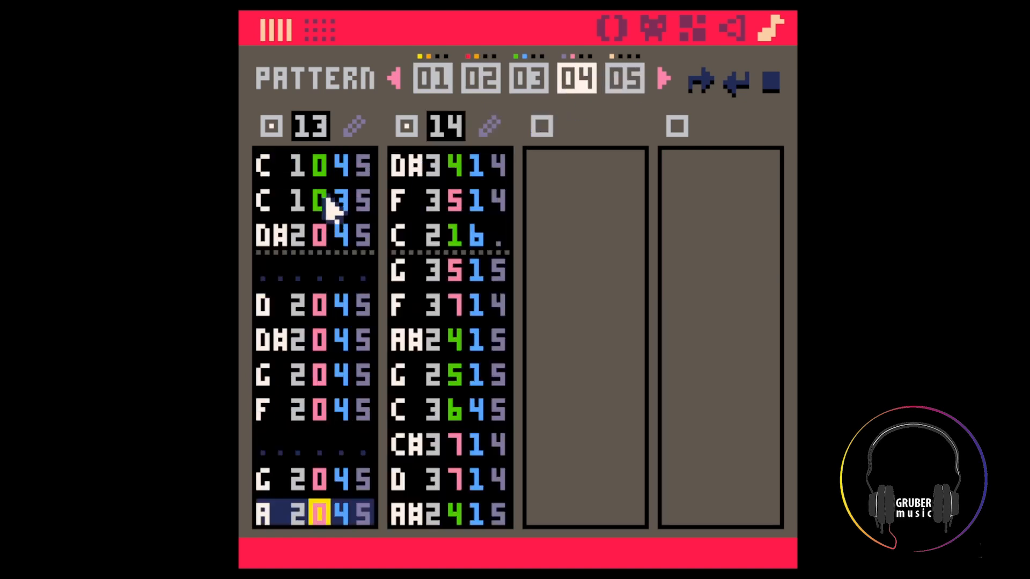
left_click(325, 200)
left_click(620, 85)
left_click(400, 126)
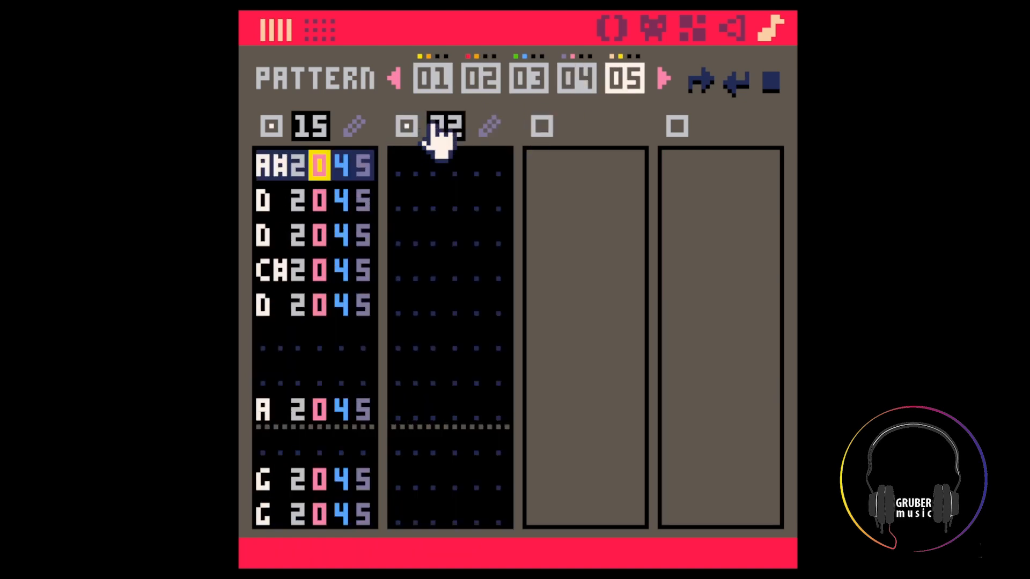
scroll(437, 128, "up", 14)
left_click(428, 162)
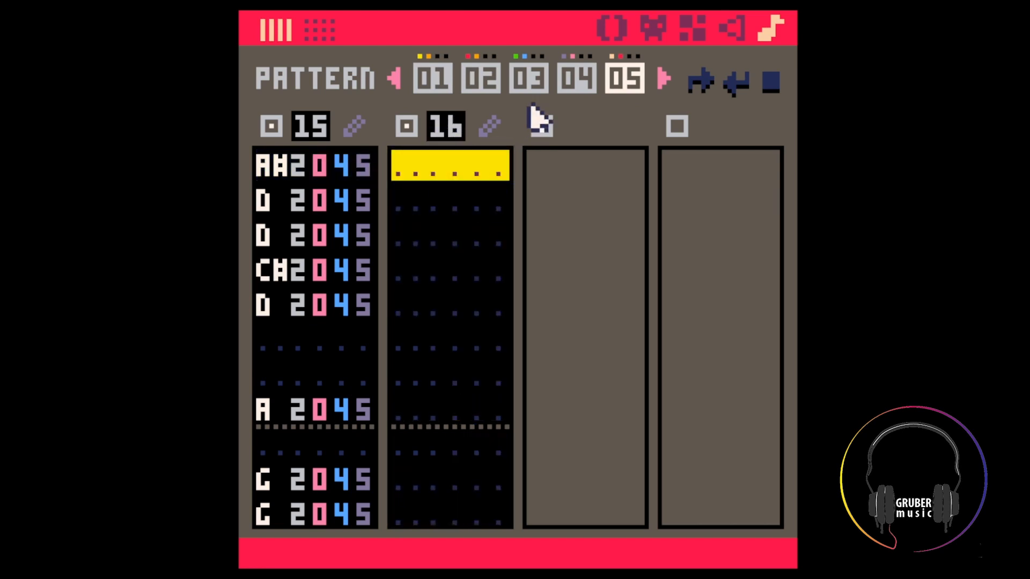
Copy the C 2 note with instrument 1 from the first row of SFX 14 into the first row of SFX 16
left_click(582, 83)
left_click(398, 176)
scroll(397, 175, "up", 5)
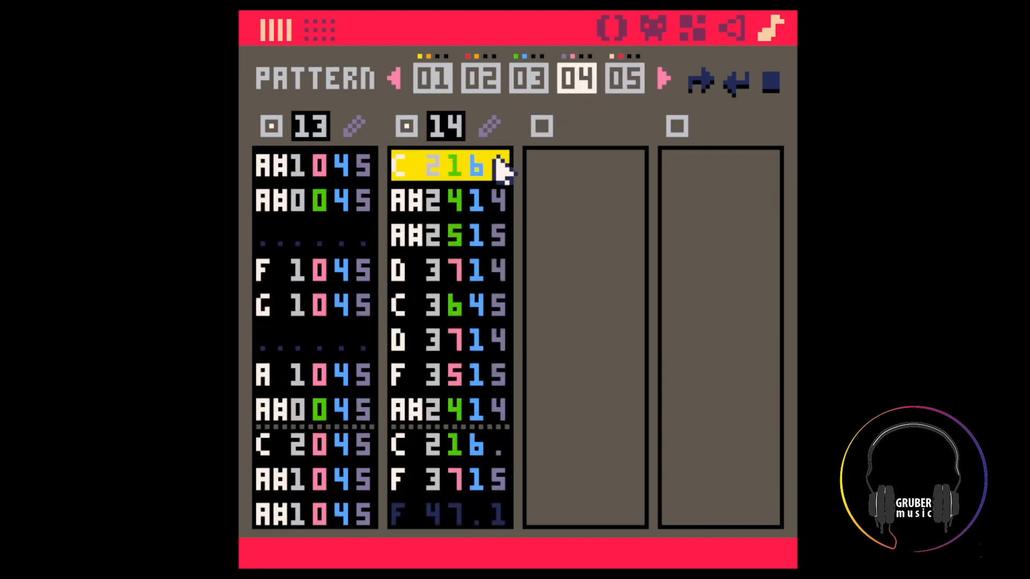
key("ctrl+c")
left_click(625, 79)
left_click(351, 166)
left_click(407, 166)
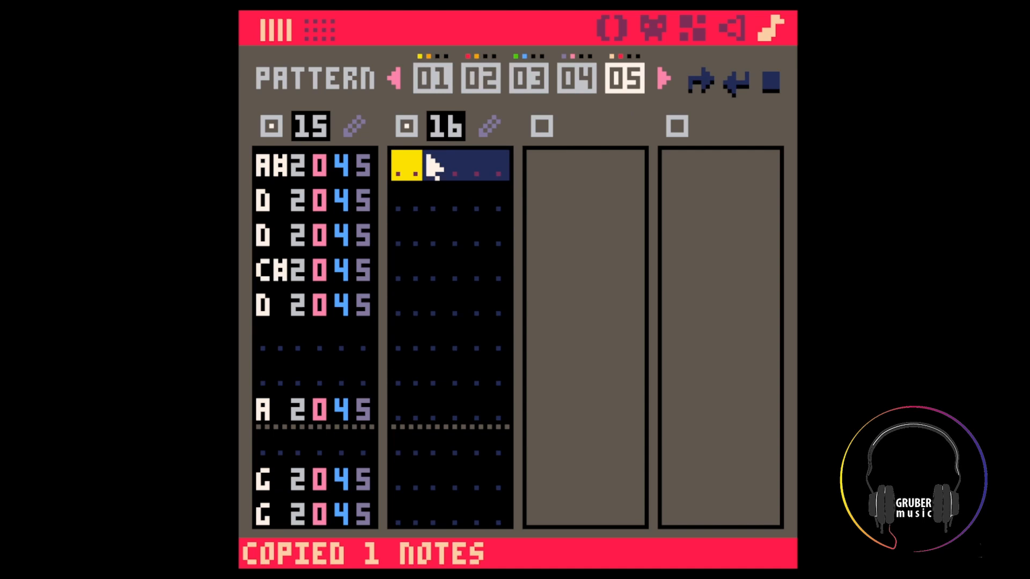
left_click(493, 126)
key("Tab")
key("ctrl+v")
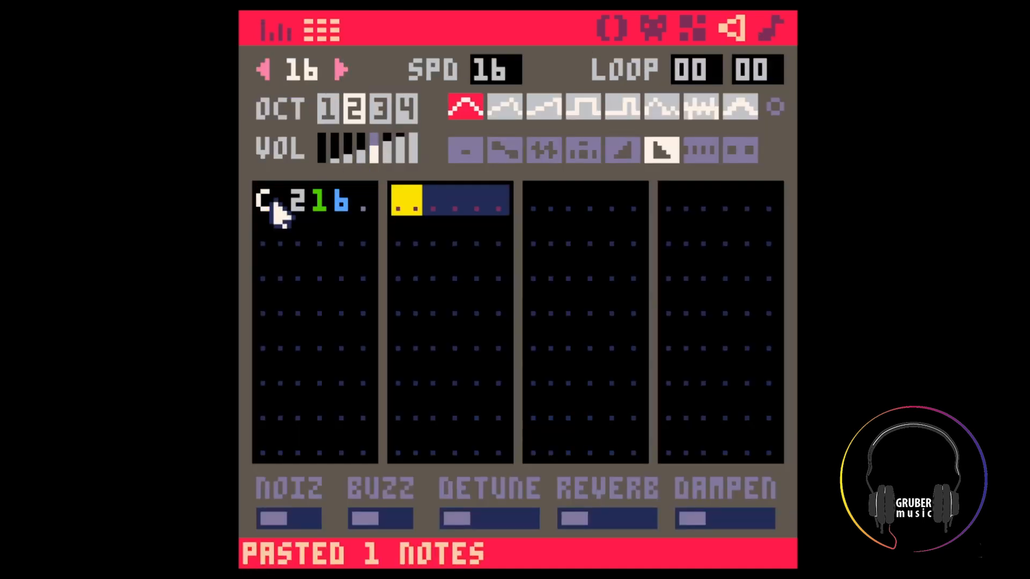
Paste the copied C 2 note into rows one and eight of SFX 16's second column and row eight of its third column
key("Down")
key("Down")
key("Down")
key("Down")
key("Down")
key("Down")
key("Down")
key("ctrl+v")
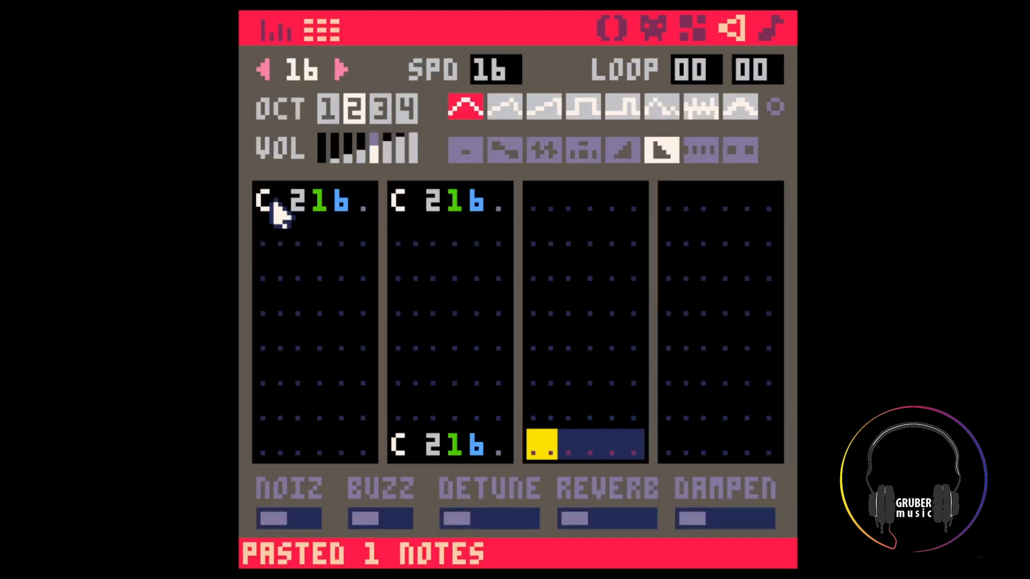
Copy the C 3 note from row five of SFX 14 into row five of all four SFX 16 columns, with SFX 16's speed at 18
left_click(263, 70)
left_click(263, 70)
key("space")
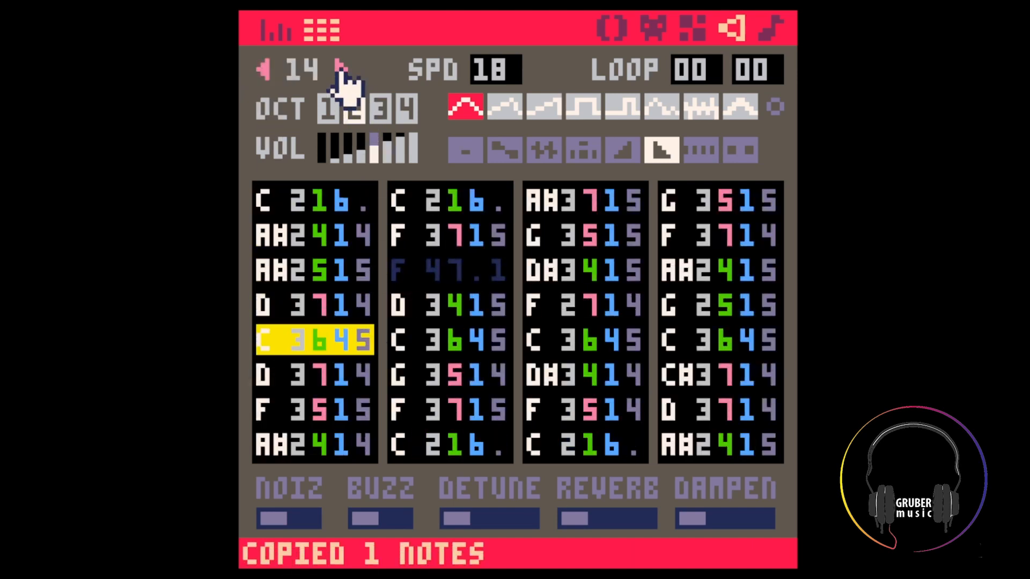
left_click(340, 69)
left_click(340, 69)
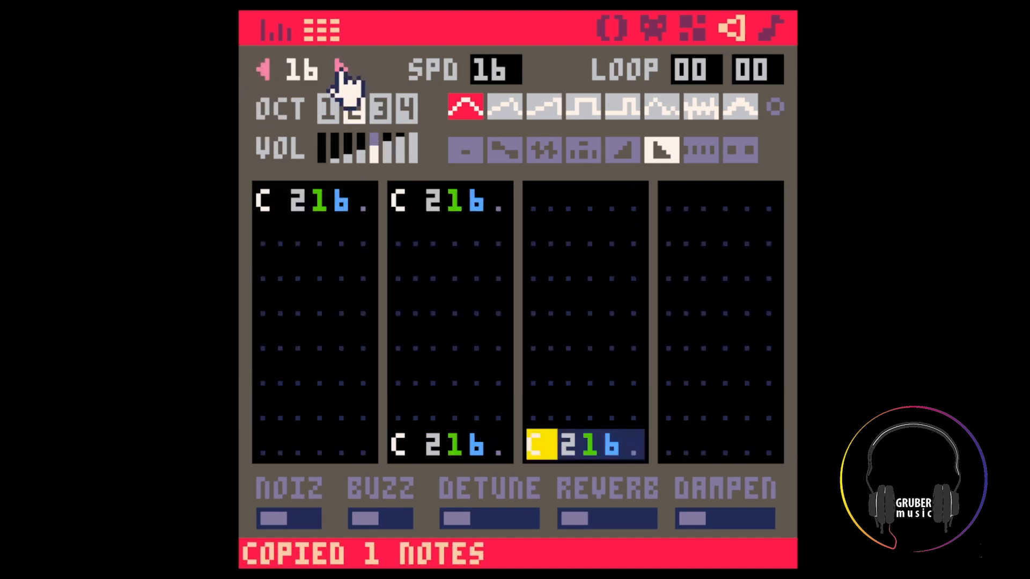
left_click(263, 338)
key("ctrl+v")
key("ctrl+v")
key("ctrl+v")
key("ctrl+v")
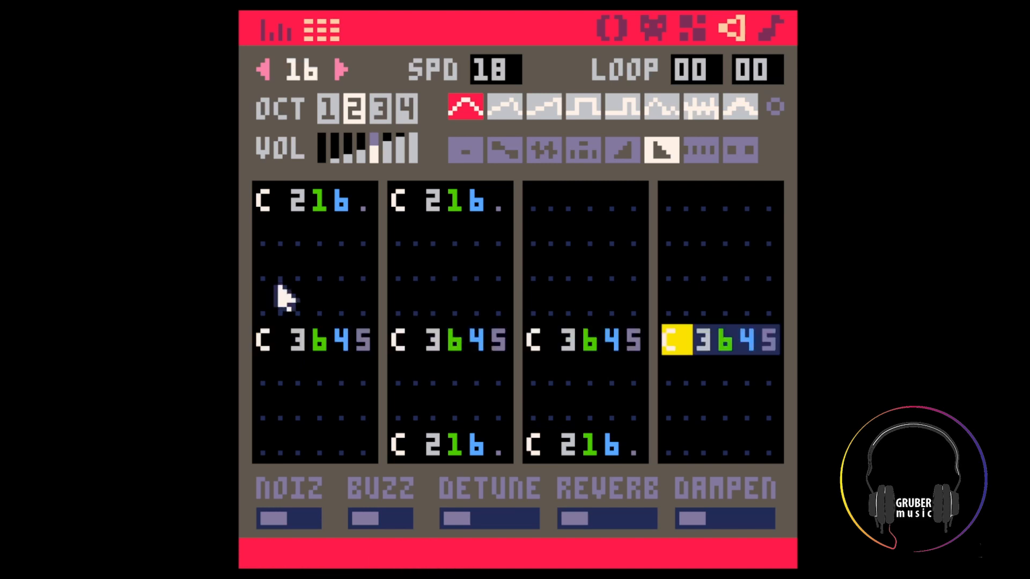
Save the cartridge and copy the A# 0 note from row two of SFX 13 into row two of SFX 16 in pattern 05
key("ctrl+s")
left_click(775, 29)
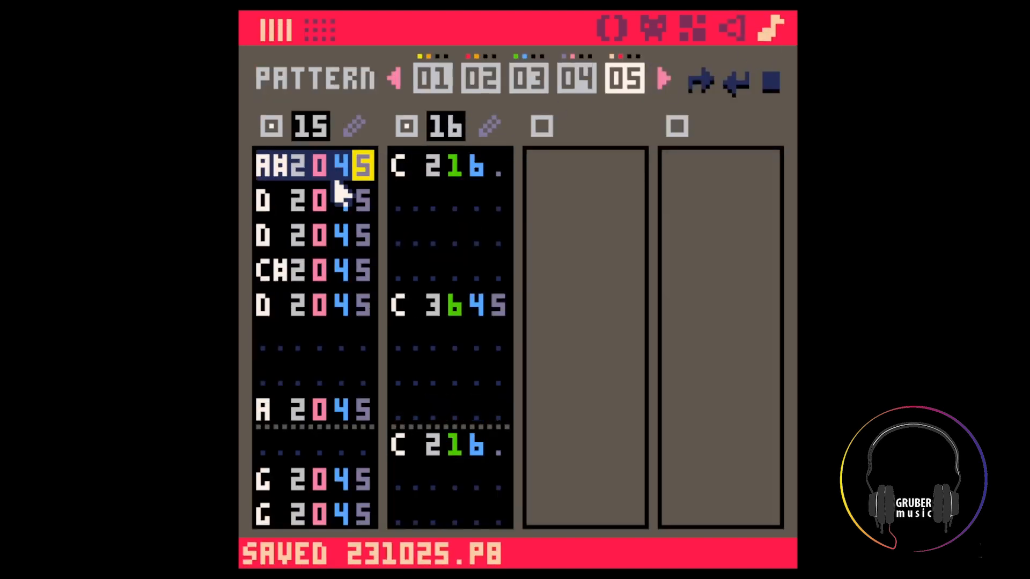
scroll(309, 183, "up", 7)
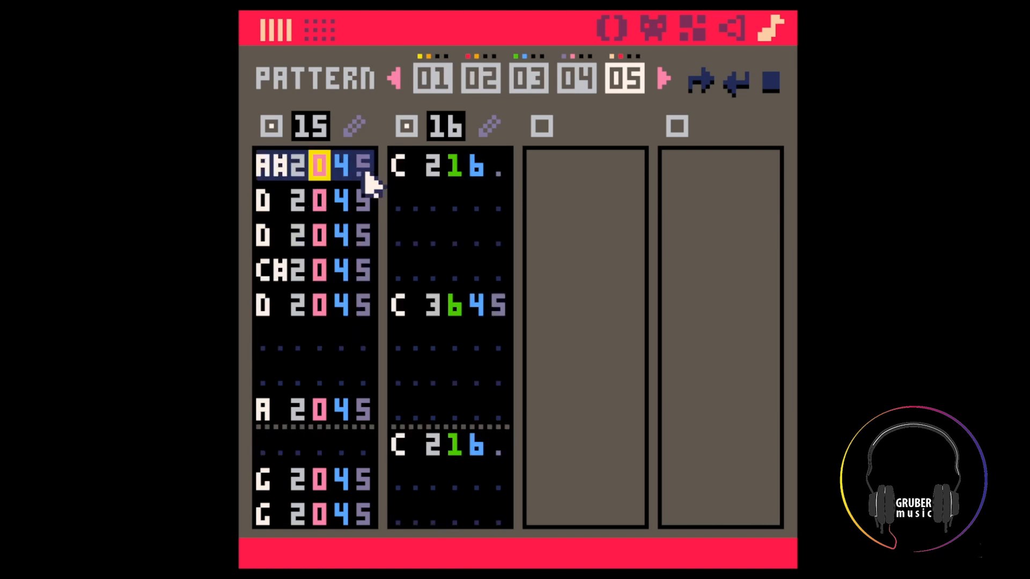
left_click(411, 178)
left_click(582, 76)
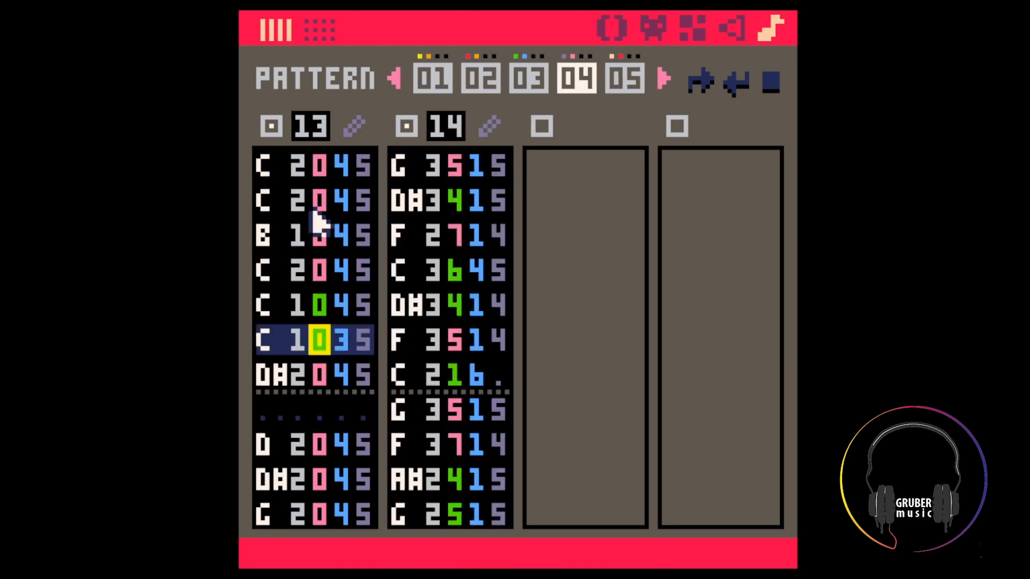
scroll(322, 215, "up", 6)
left_click_drag(280, 200, 379, 192)
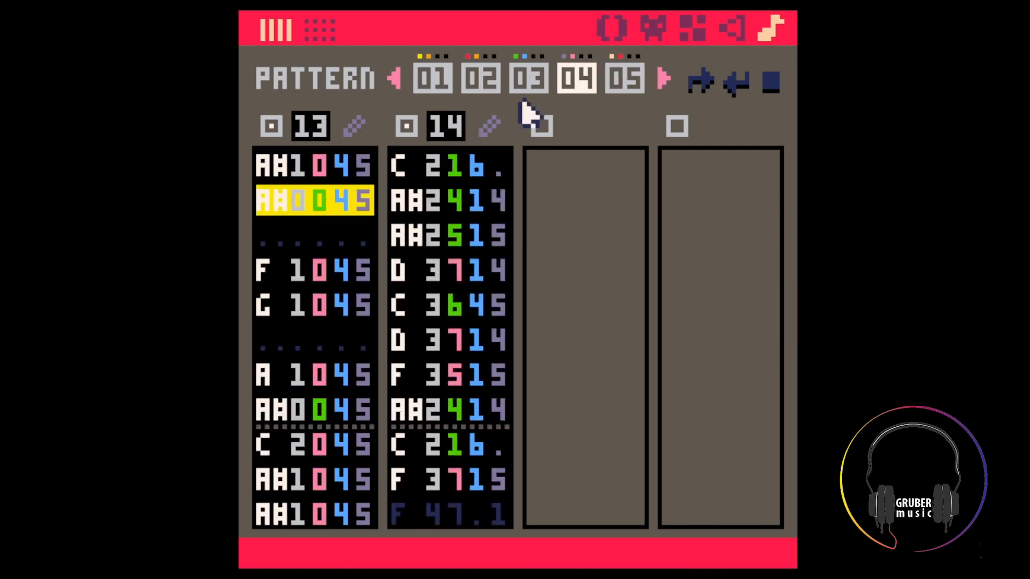
key("ctrl+c")
left_click(623, 78)
left_click(405, 203)
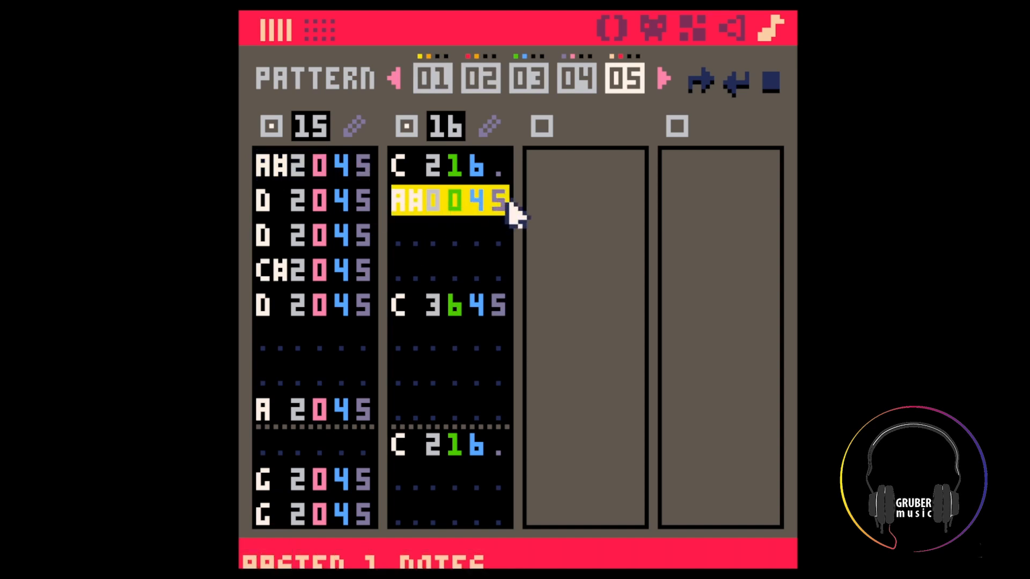
Transpose the pasted bass note in row two of SFX 16 down to G 0 and play pattern 05
scroll(462, 226, "down", 3)
key("space")
key("space")
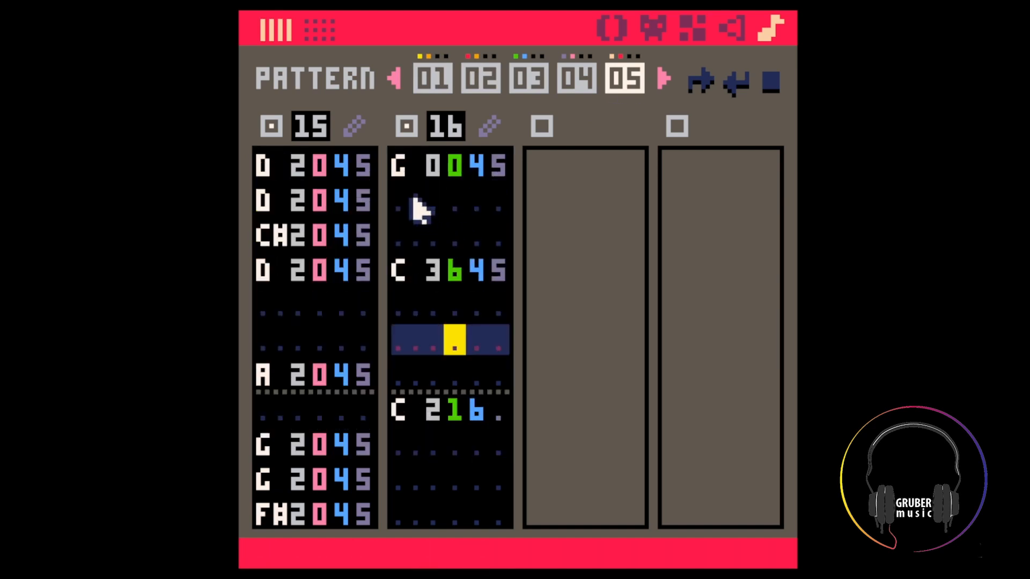
Copy the G 0 note into row eight of SFX 16, transposed up 5 semitones to C 1, and play pattern 05
left_click_drag(399, 170, 523, 175)
key("ctrl+c")
left_click(401, 412)
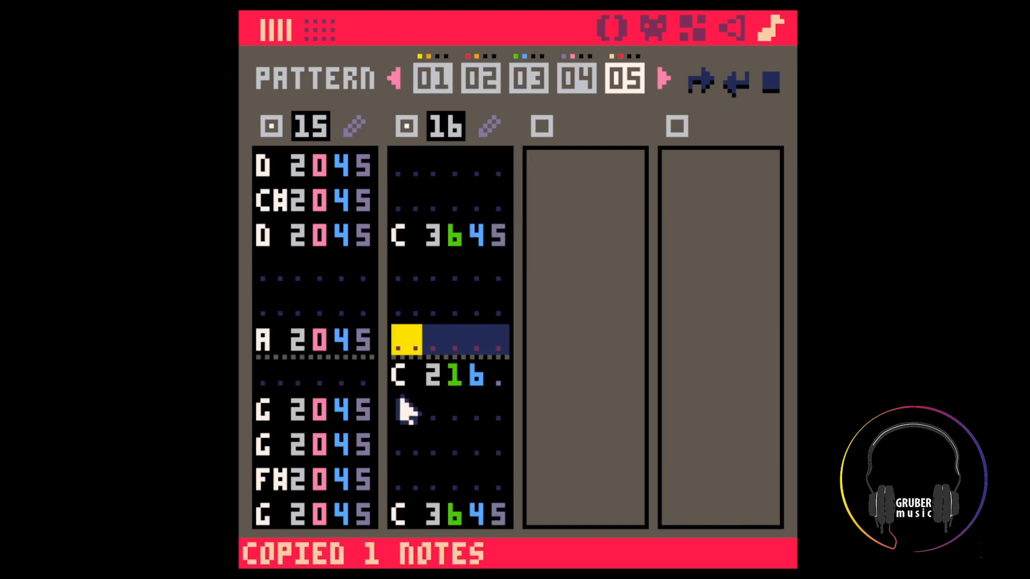
key("ctrl+v")
scroll(505, 344, "up", 5)
key("space")
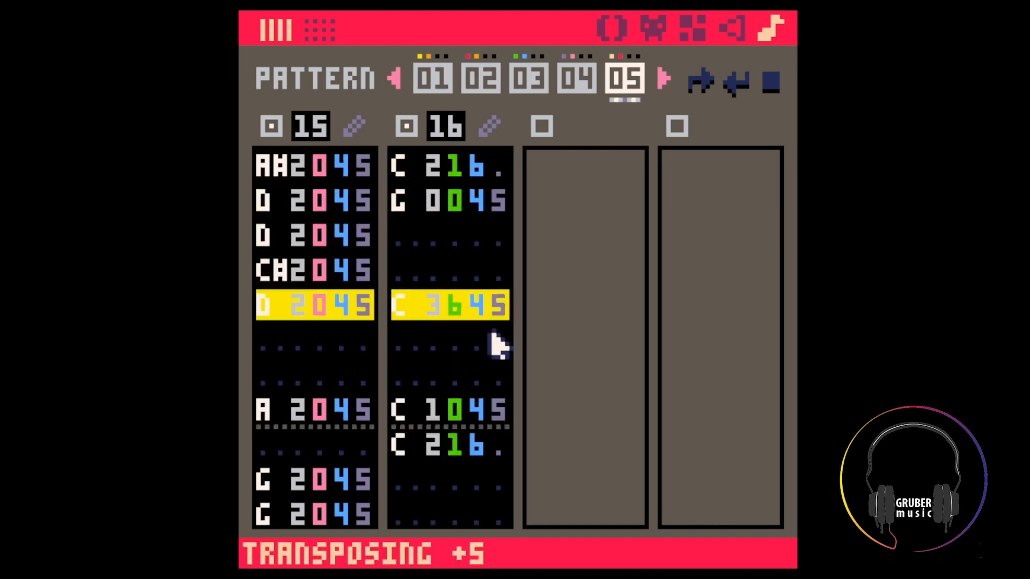
key("space")
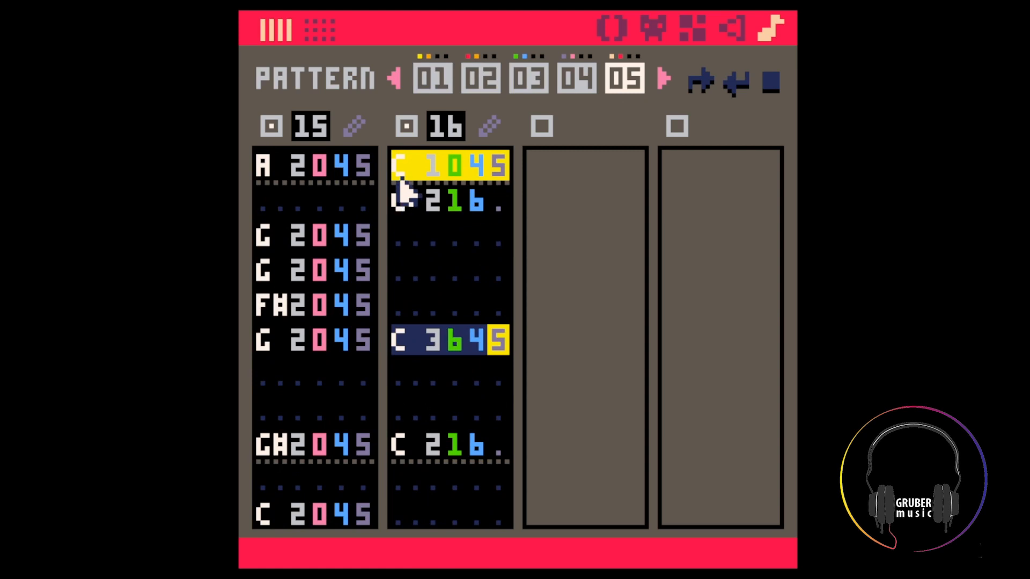
Copy the C 1 note into row one of SFX 16's third column, transposed up to F 1, and play the music
left_click_drag(401, 177, 494, 165)
key("ctrl+c")
scroll(436, 456, "down", 2)
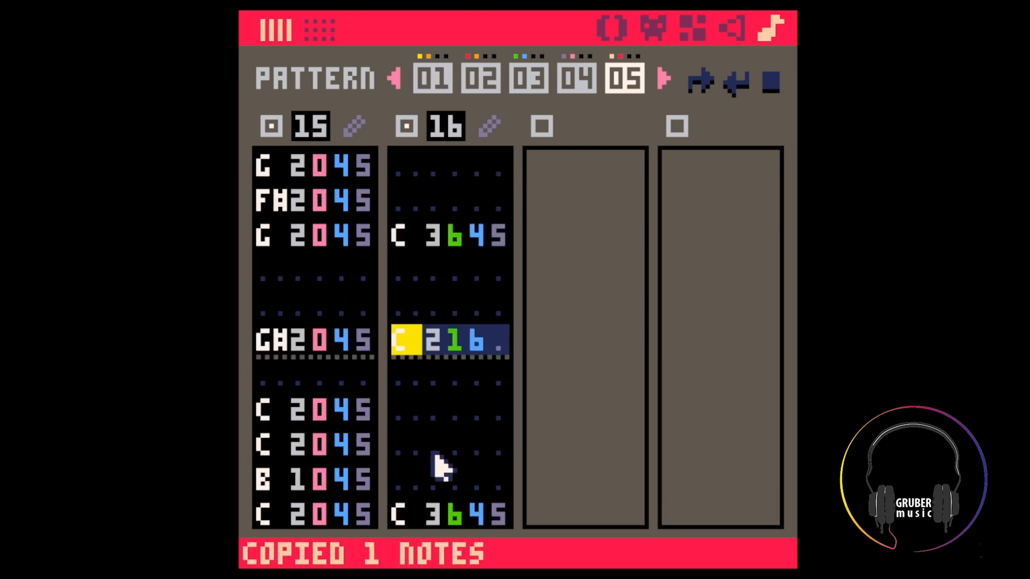
left_click(405, 377)
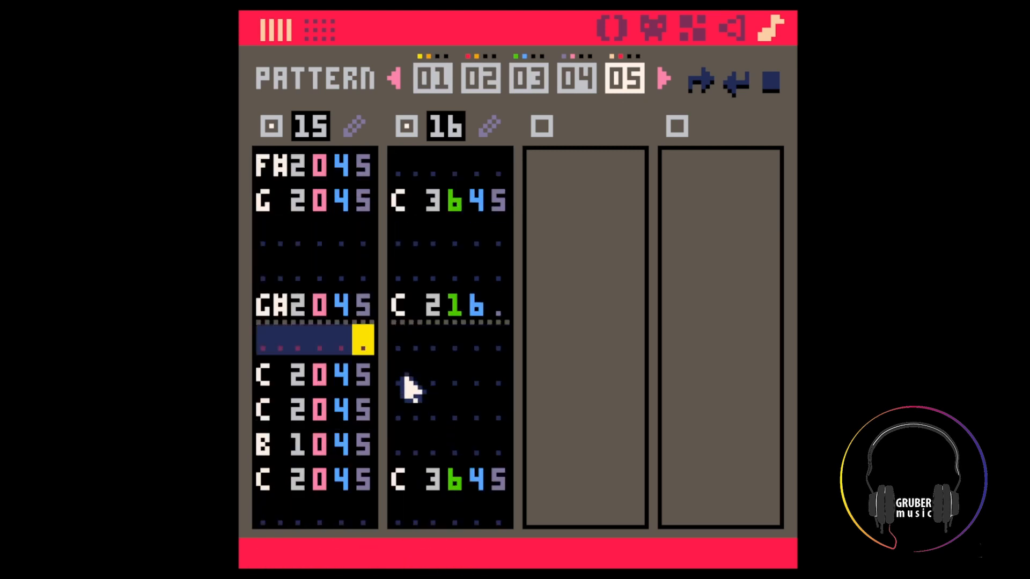
key("ctrl+v")
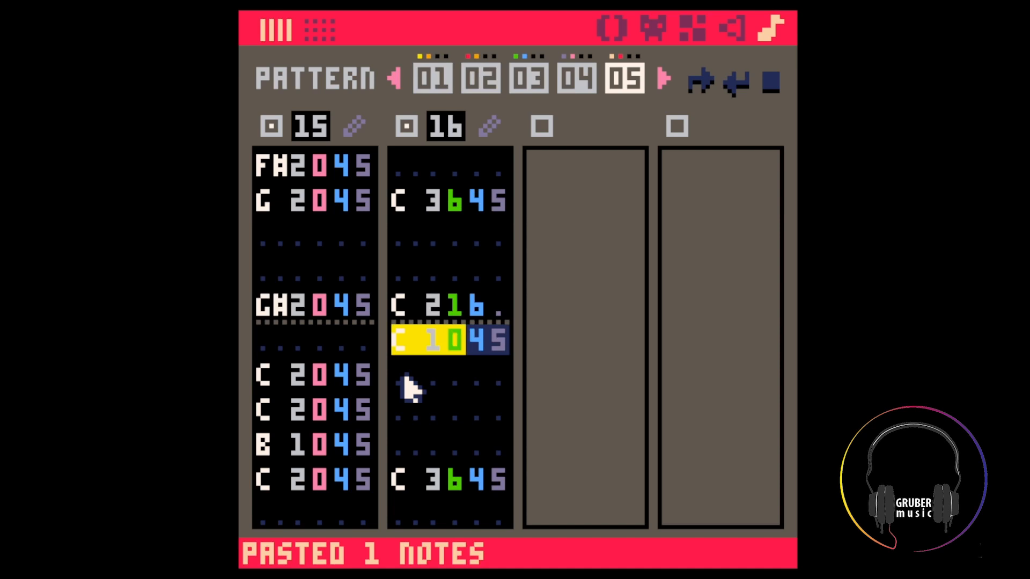
key("v")
key("space")
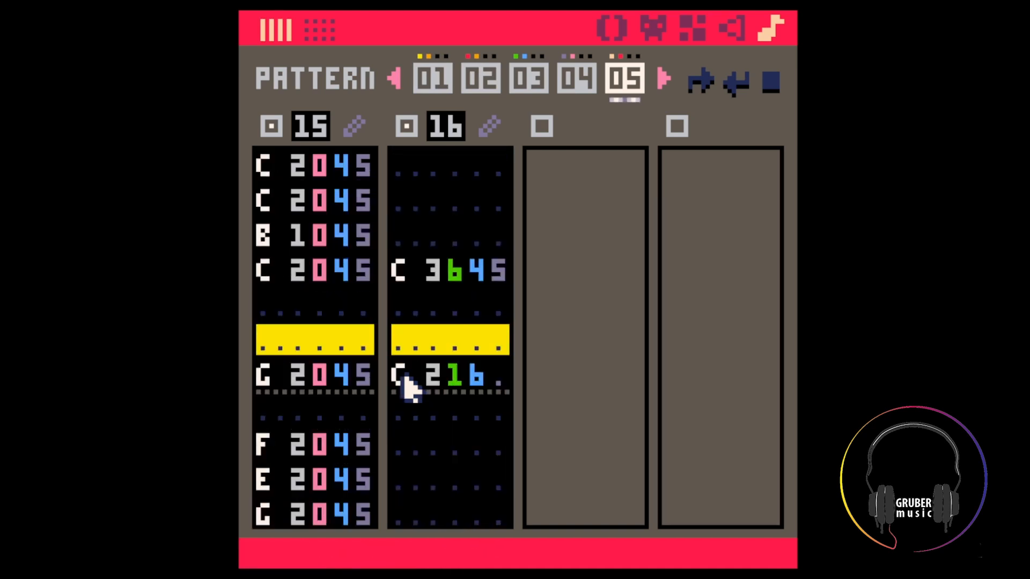
key("space")
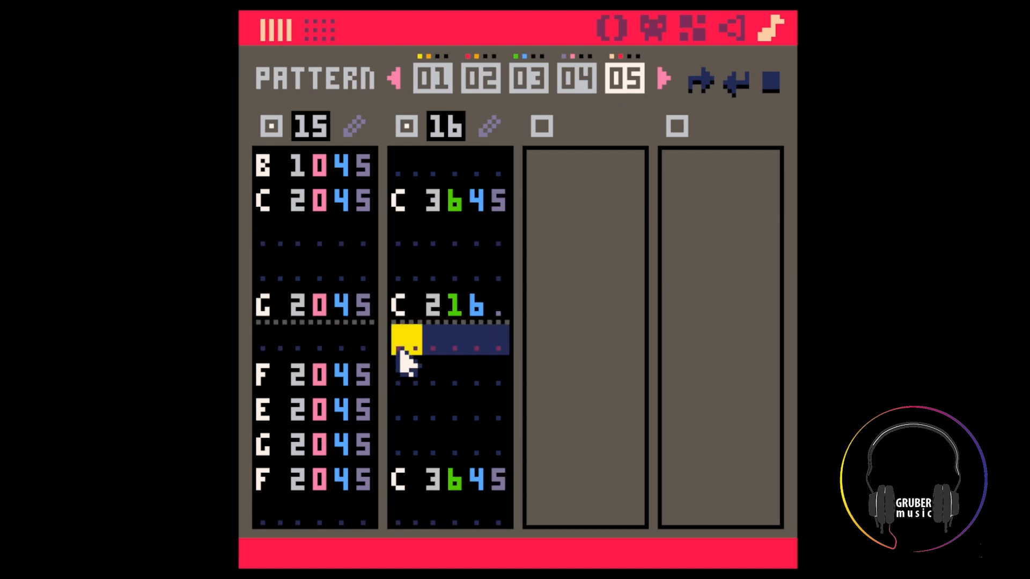
Copy the F 1 note into the first row of SFX 16's fourth column, just below the last C 2 note
key("j")
left_click_drag(416, 302, 504, 304)
key("ctrl+c")
scroll(436, 351, "down", 2)
key("ctrl+v")
key("ctrl+v")
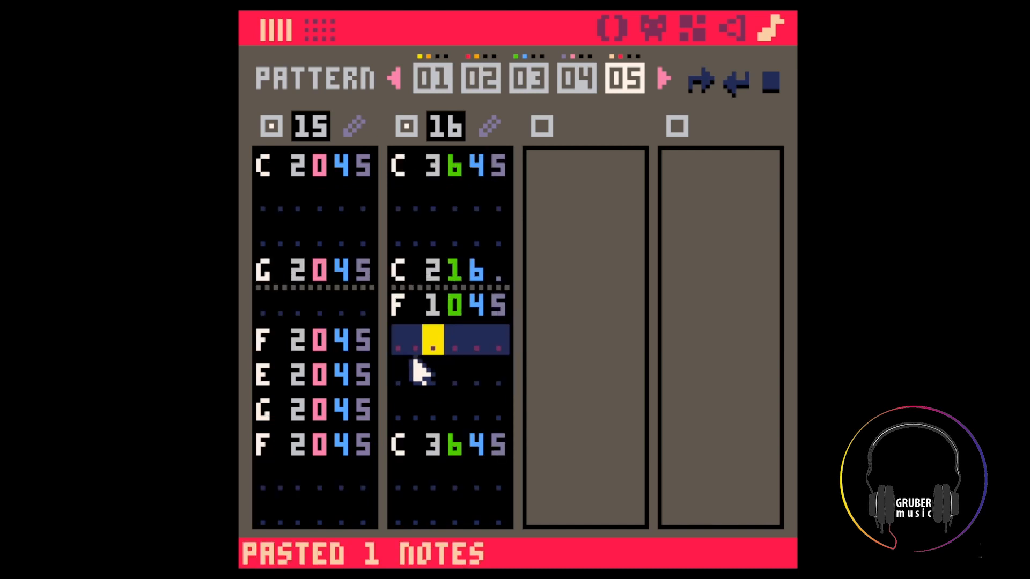
Transpose the pasted F 1 note up 5 semitones to A# 1 and play pattern 05 from the start
left_click_drag(408, 308, 466, 312)
key("j")
key("space")
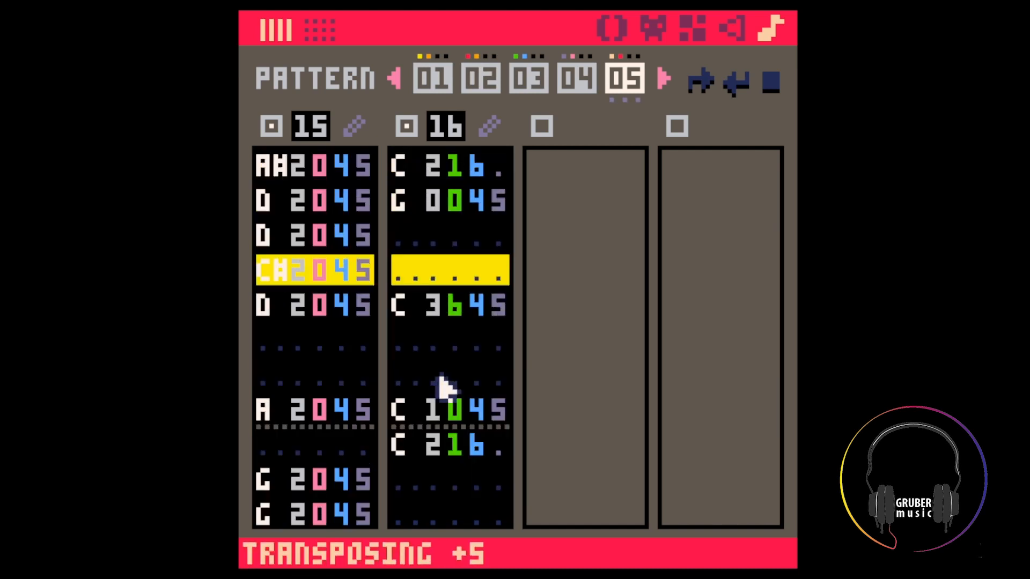
left_click(440, 376)
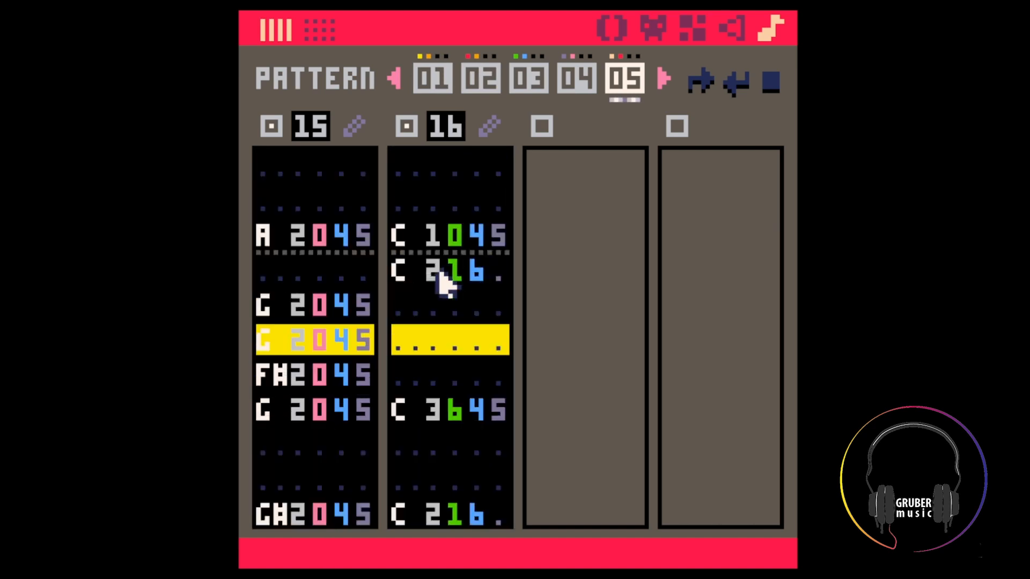
Open SFX 16 in the sound editor, lower the A# note atop the fourth column to octave 0 and copy it
left_click(491, 128)
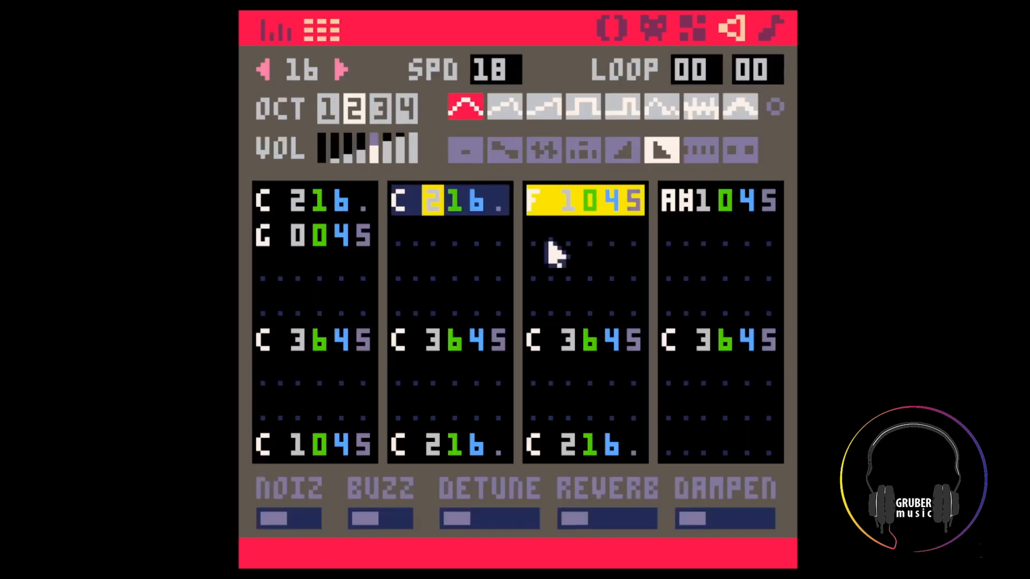
left_click(702, 204)
key("0")
left_click(683, 206)
key("shift+space")
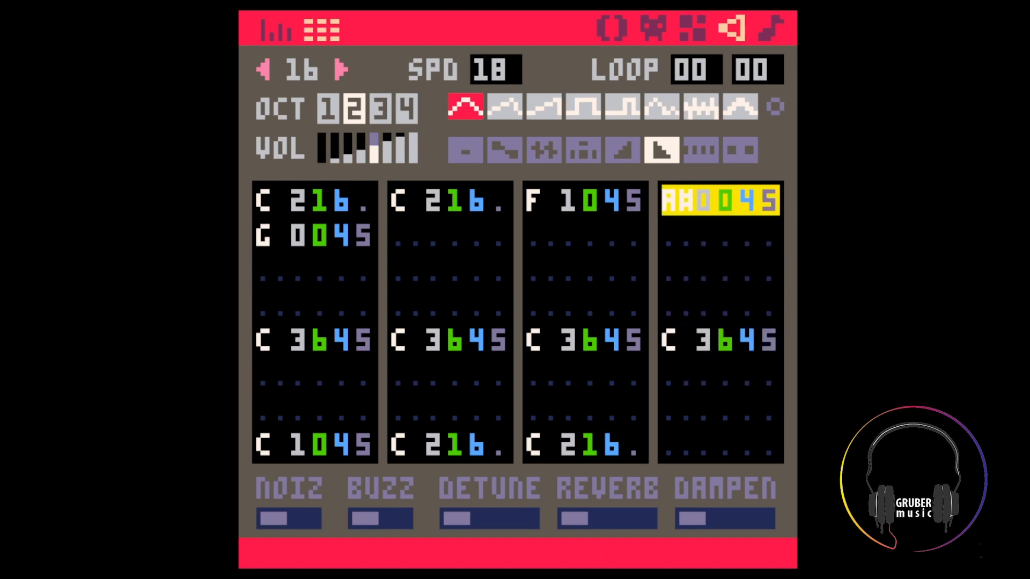
key("ctrl+c")
With octave 1 and custom instrument 0, enter A# 0, C 1 and D 1 in rows six to eight of SFX 16's fourth column
left_click(668, 383)
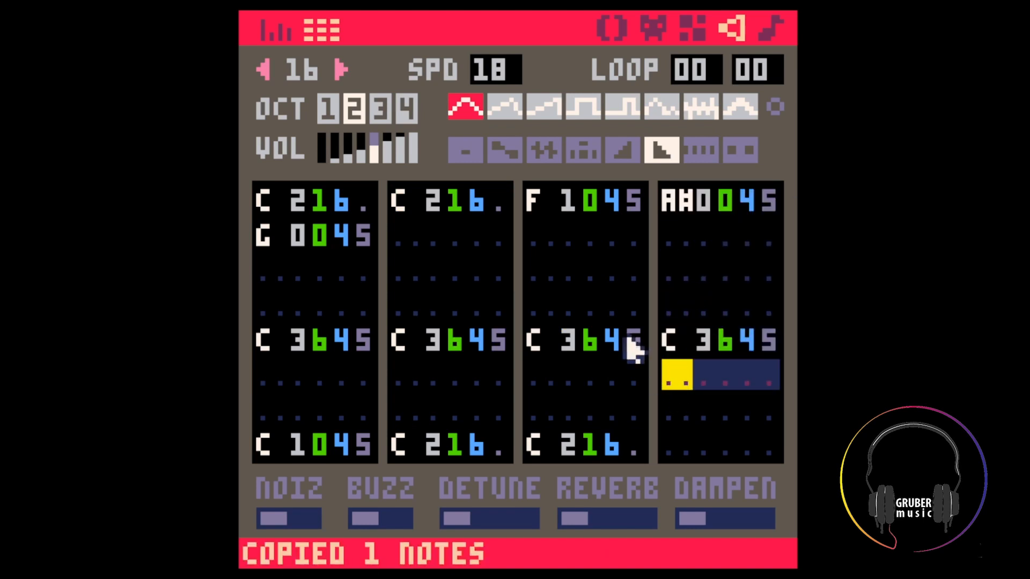
left_click(328, 108)
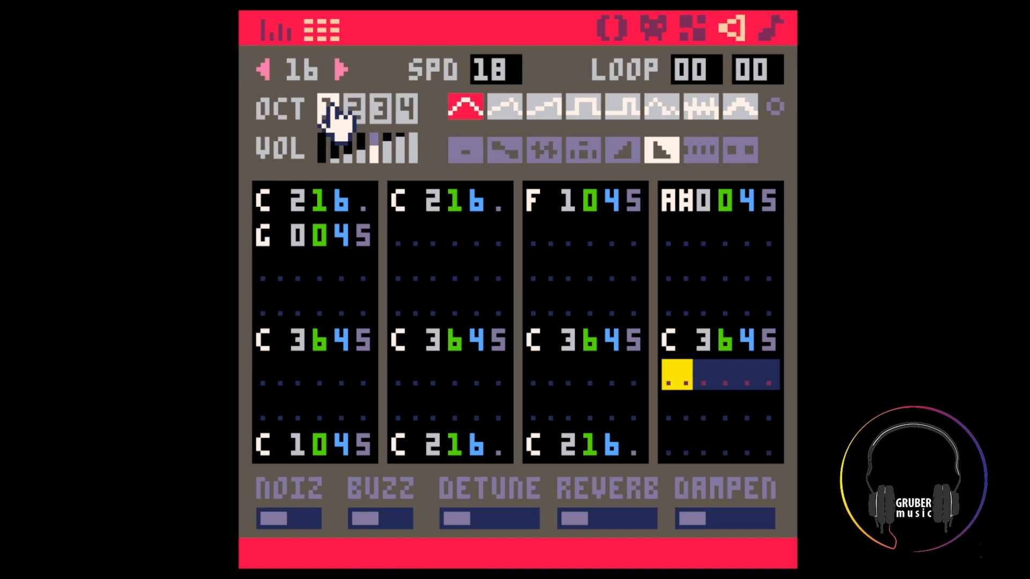
key("h")
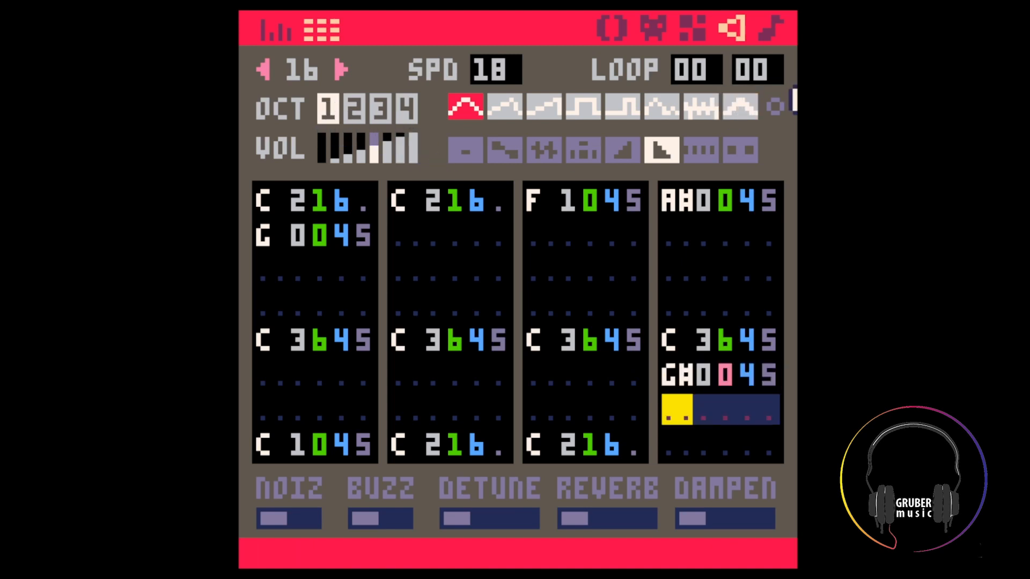
left_click(775, 106)
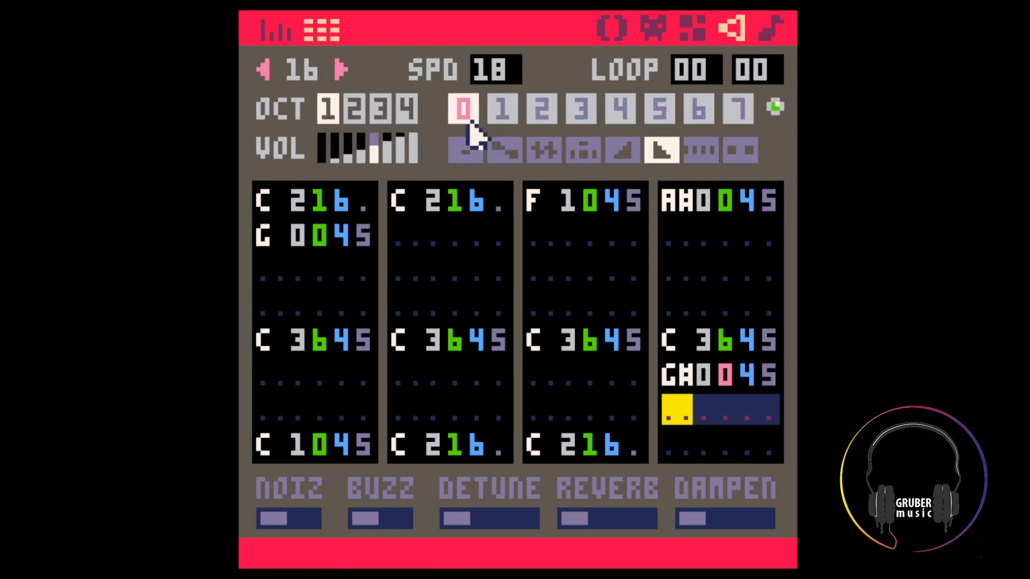
left_click(744, 371)
key("BackSpace")
left_click(665, 371)
key("j")
key("q")
key("w")
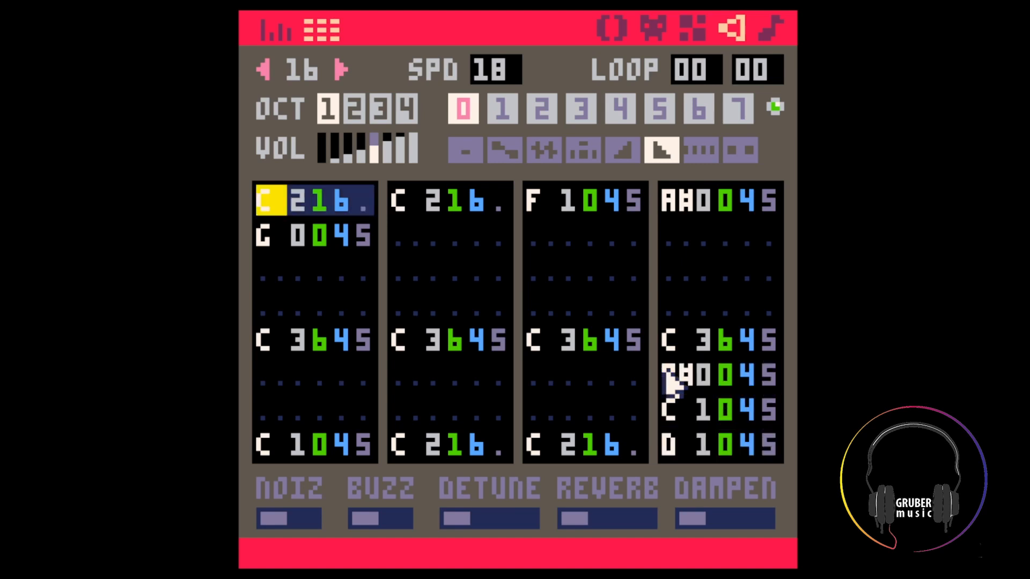
Play pattern 05, raise SFX 15's final F# 2 note one semitone to G 2 and save the cart
key("space")
left_click(778, 28)
key("space")
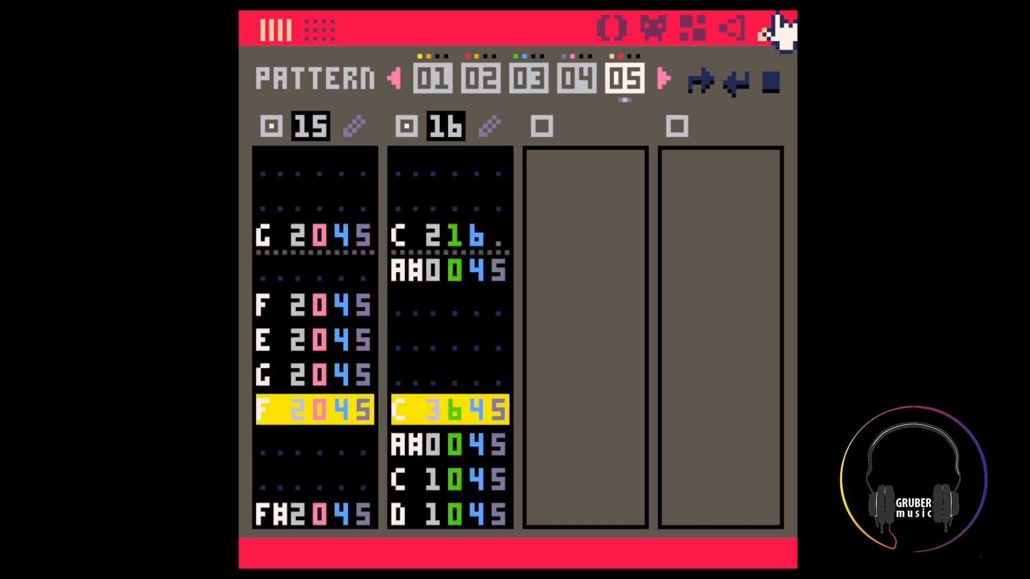
left_click(268, 517)
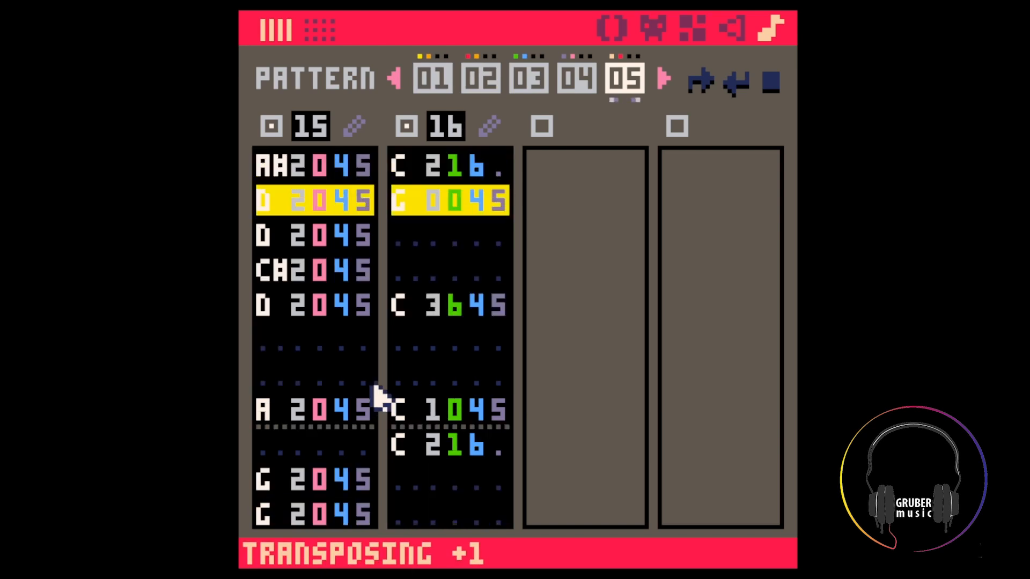
key("ctrl+s")
Listen to pattern 04 leading into pattern 05 and save the cart again
left_click(584, 80)
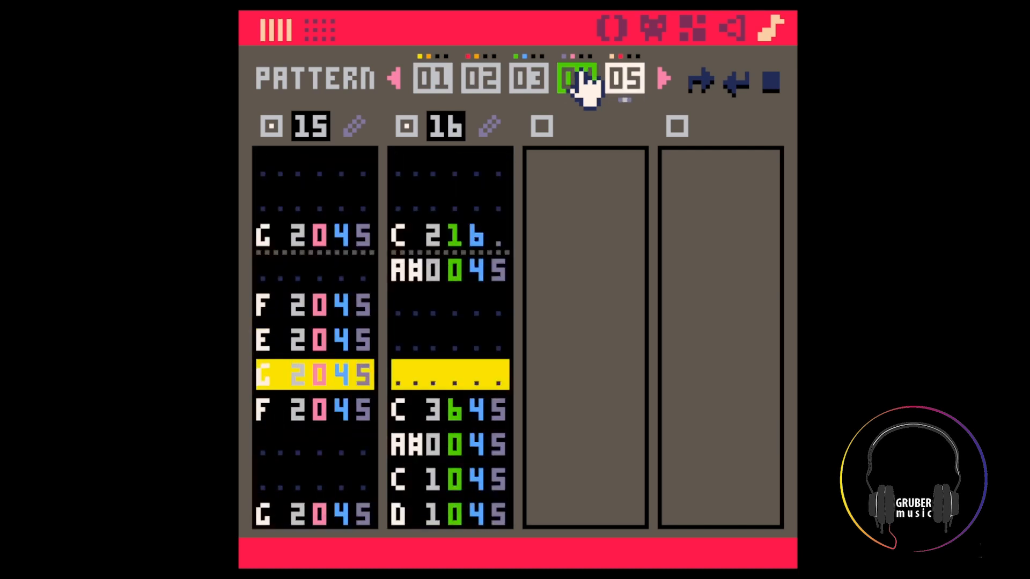
left_click(445, 174)
key("ctrl+s")
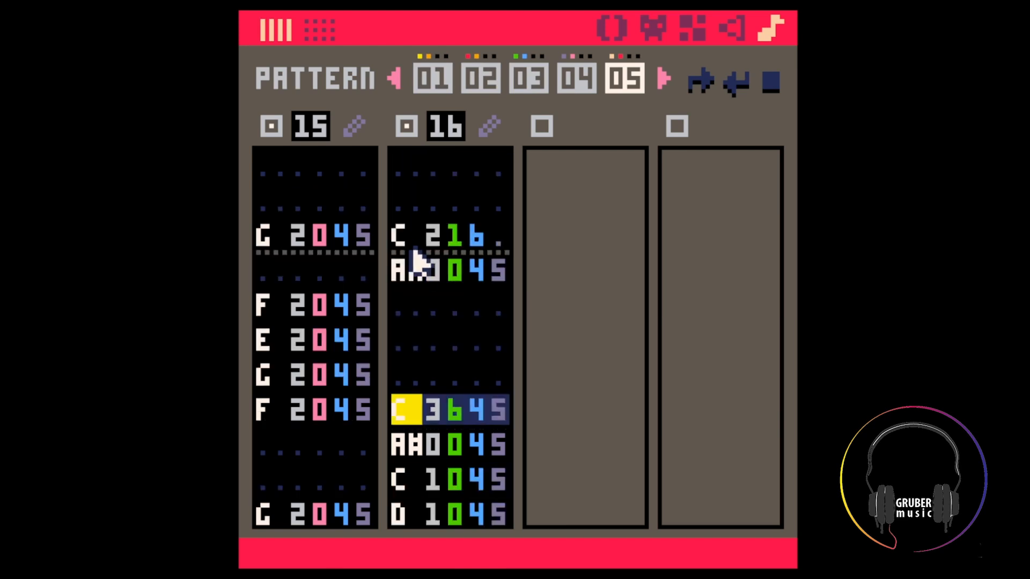
left_click(575, 84)
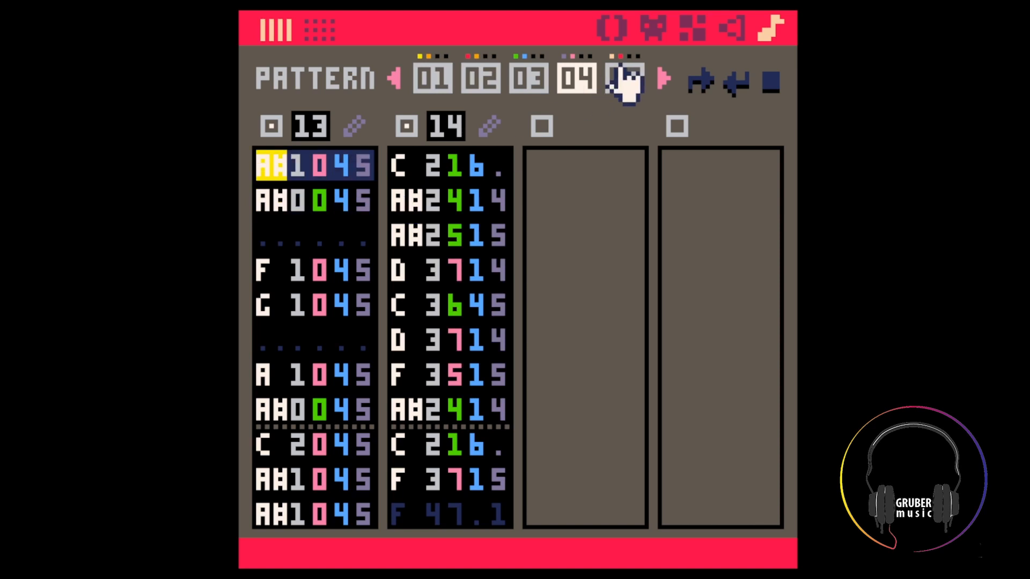
left_click(625, 80)
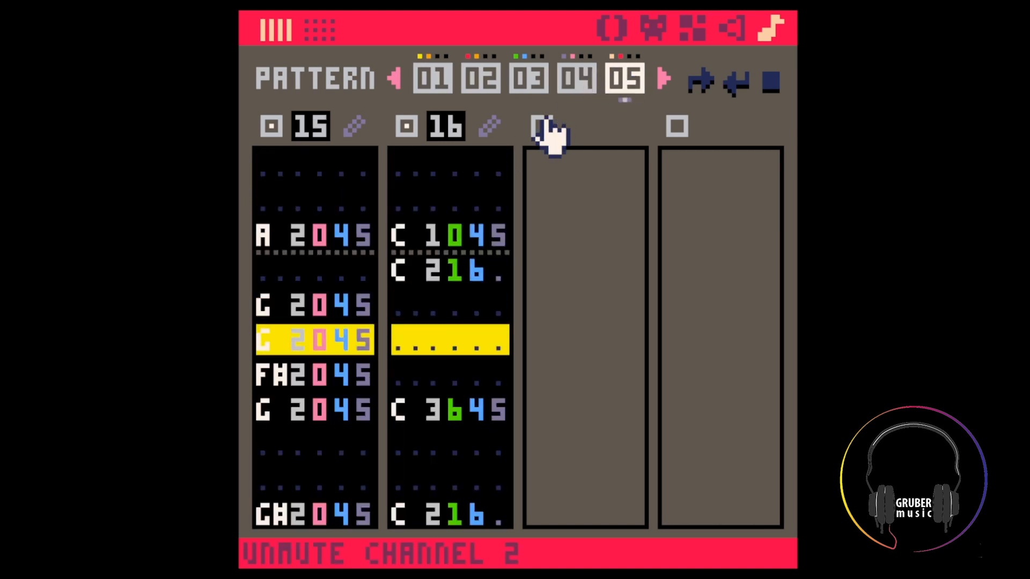
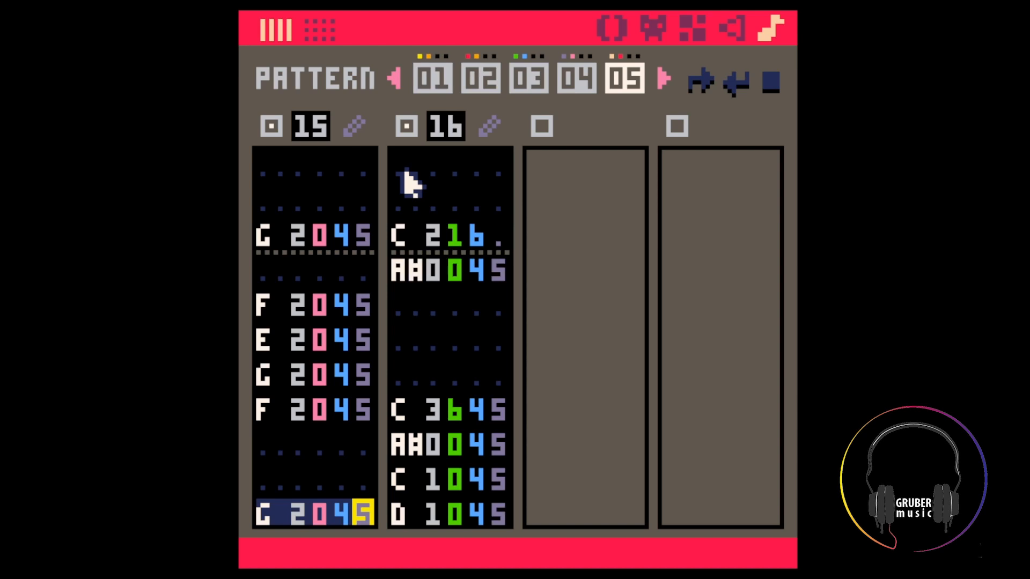
left_click(406, 172)
key("ctrl+s")
Look over the opening rows of pattern 05 and open the empty pattern 06
scroll(404, 219, "up", 5)
left_click(404, 220)
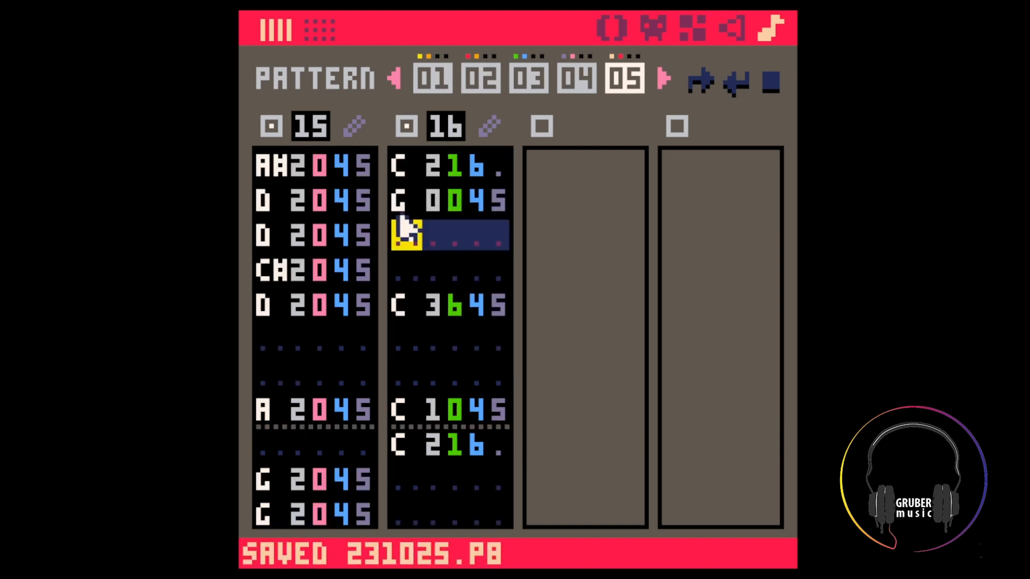
left_click(410, 193)
left_click(574, 81)
left_click(622, 81)
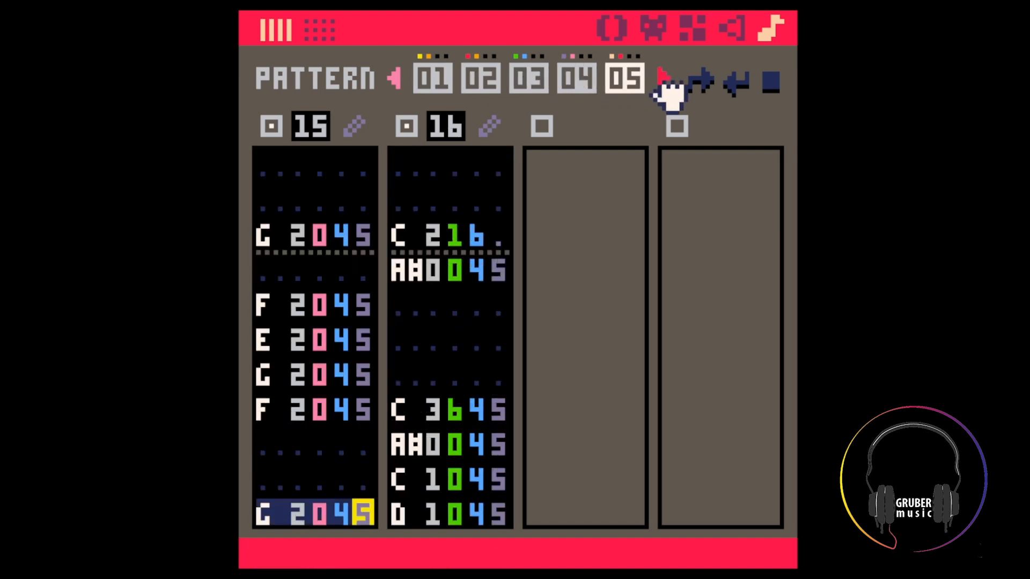
left_click(664, 80)
left_click(664, 79)
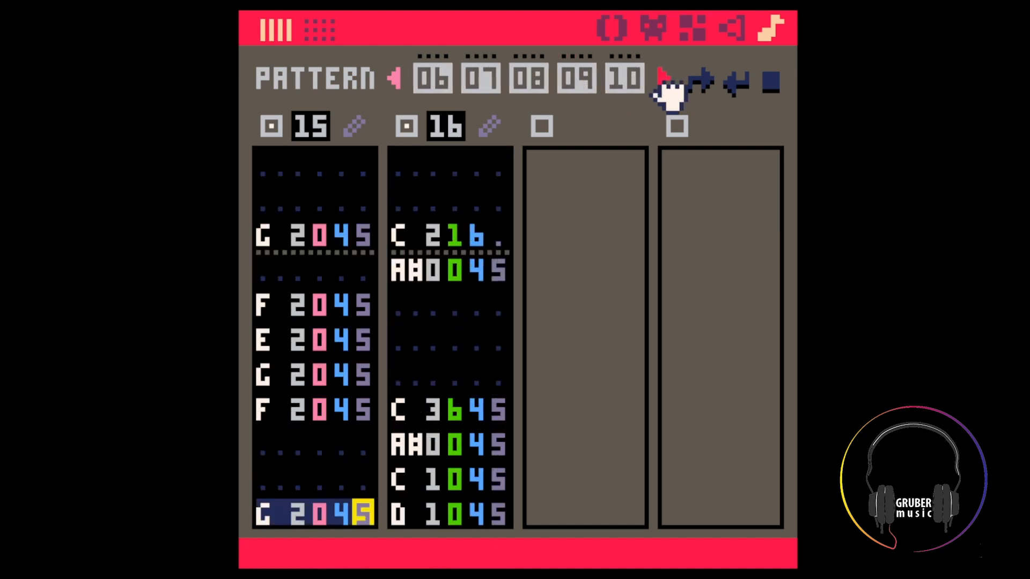
left_click(396, 78)
left_click(529, 80)
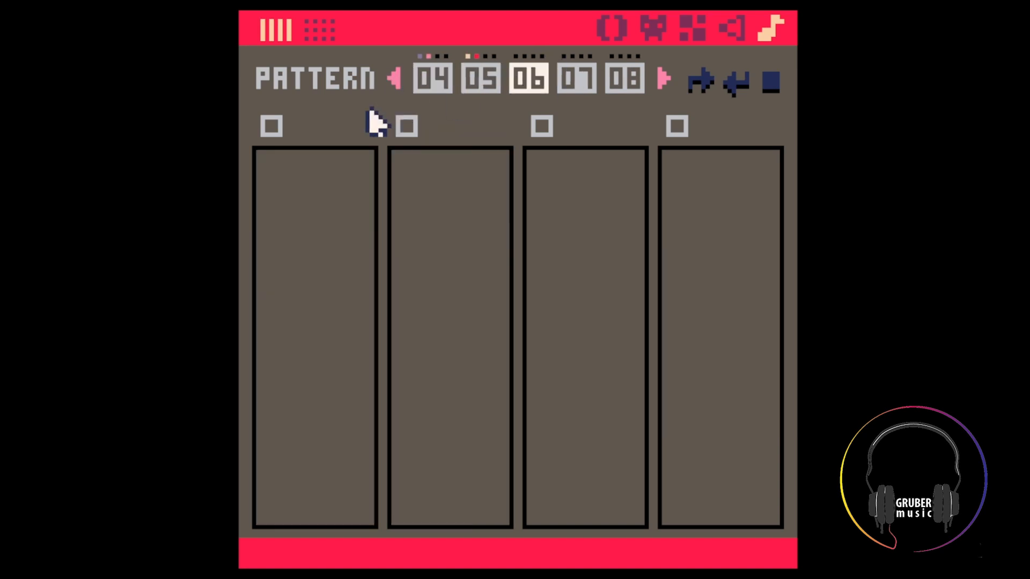
Try SFX 30 and SFX 31 in the first two channels of pattern 06, switching both channels off again
left_click(272, 126)
scroll(299, 129, "up", 12)
scroll(300, 132, "up", 5)
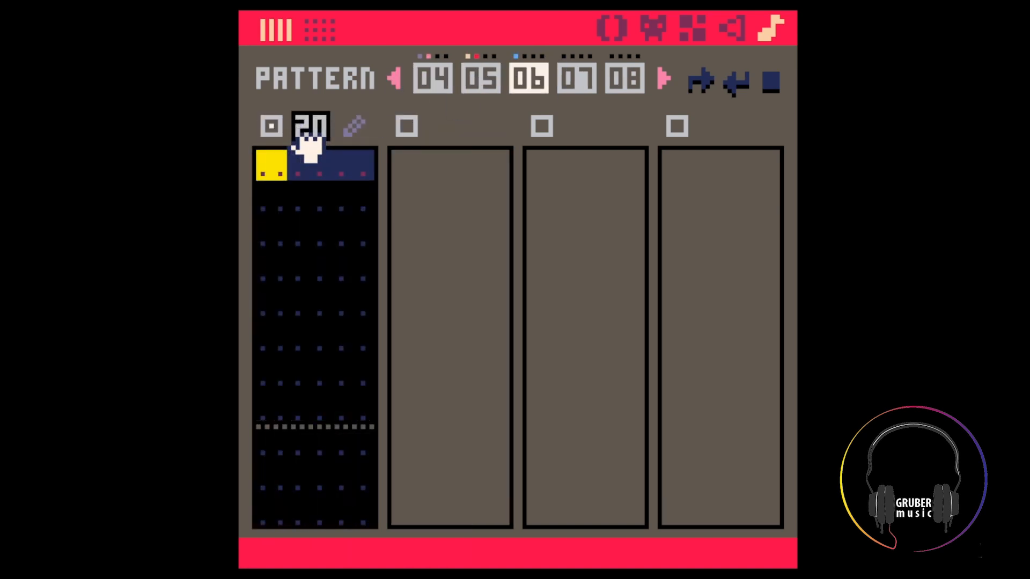
scroll(302, 132, "up", 4)
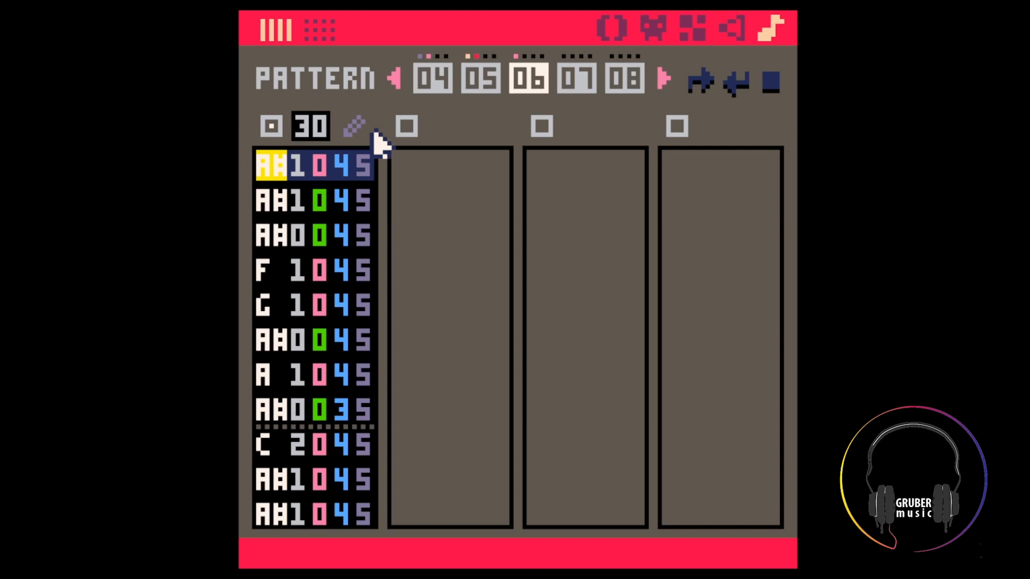
left_click(407, 127)
scroll(443, 134, "up", 6)
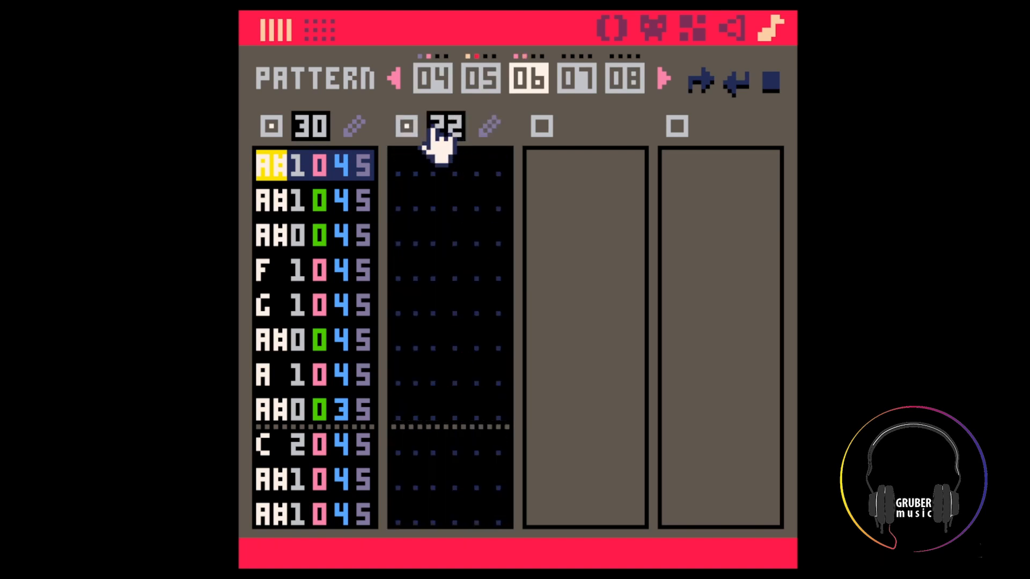
scroll(438, 140, "up", 9)
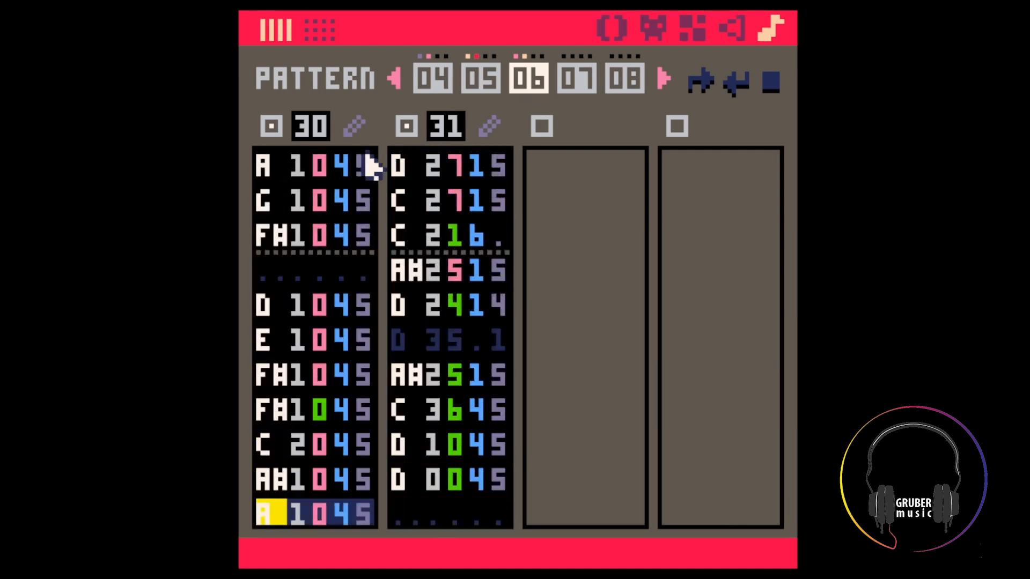
left_click(275, 128)
left_click(405, 129)
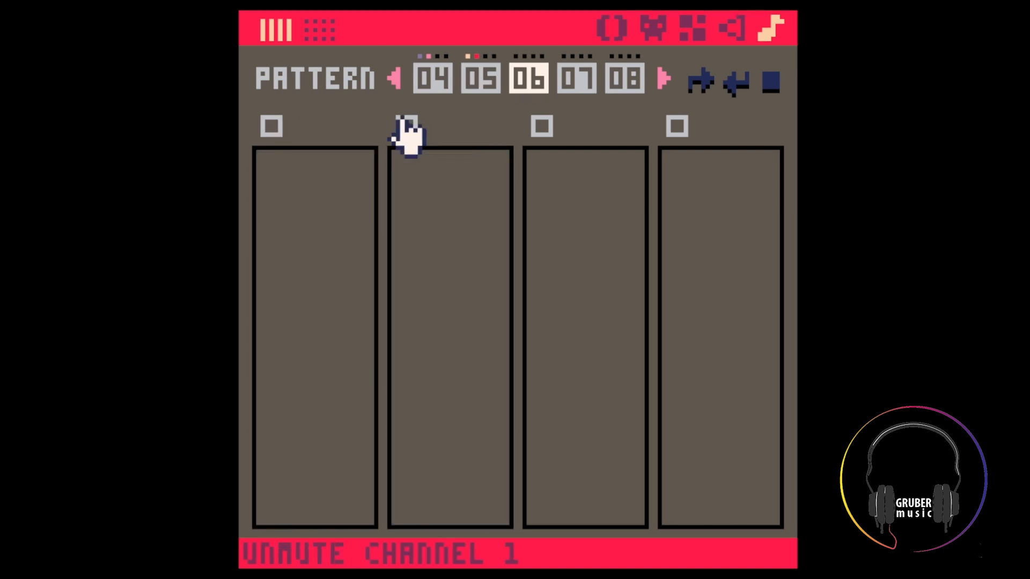
Look back at patterns 02 and 05, examining the first rows of SFX 16
left_click(478, 79)
left_click(530, 83)
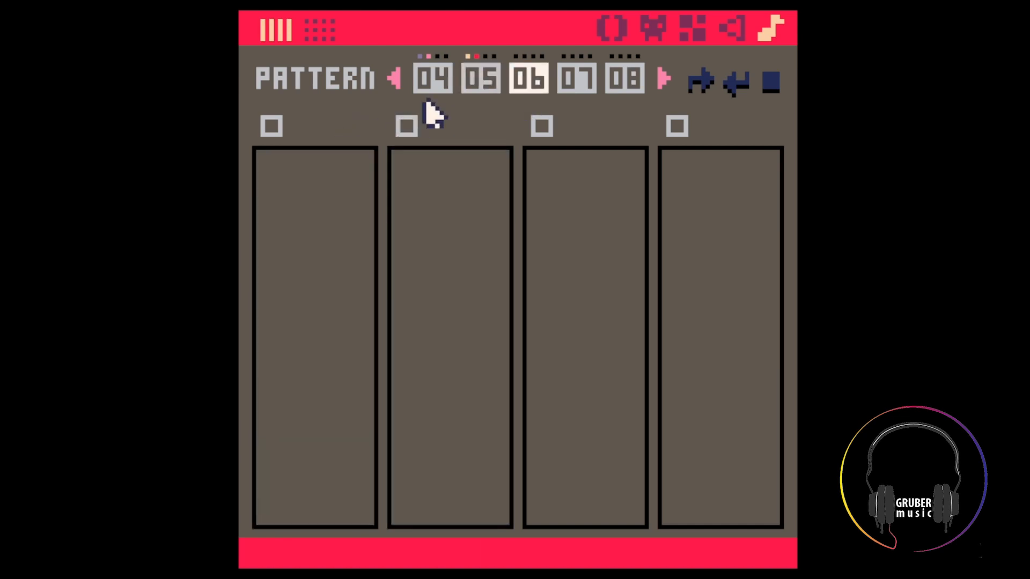
left_click(467, 80)
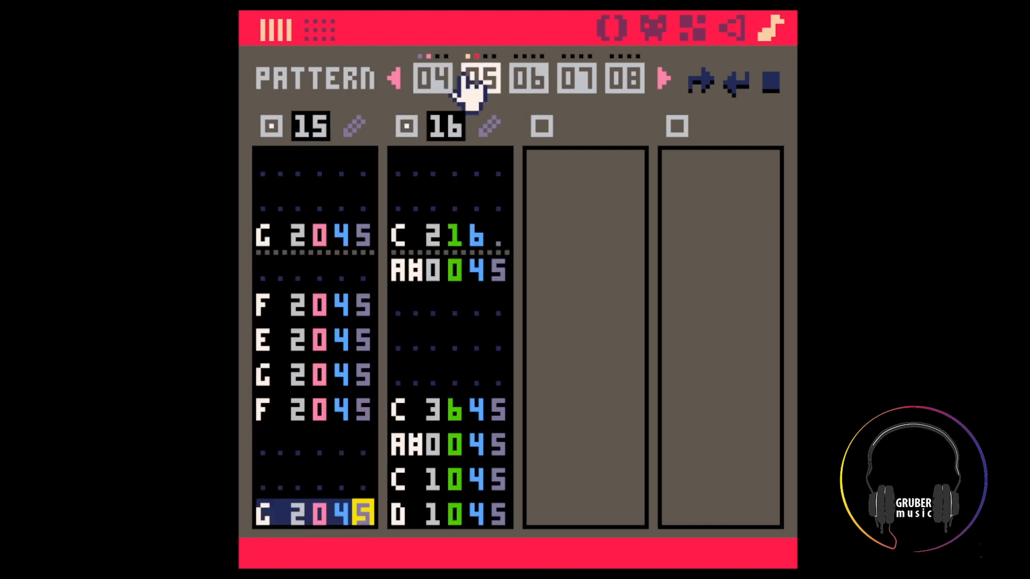
left_click(423, 81)
left_click(430, 83)
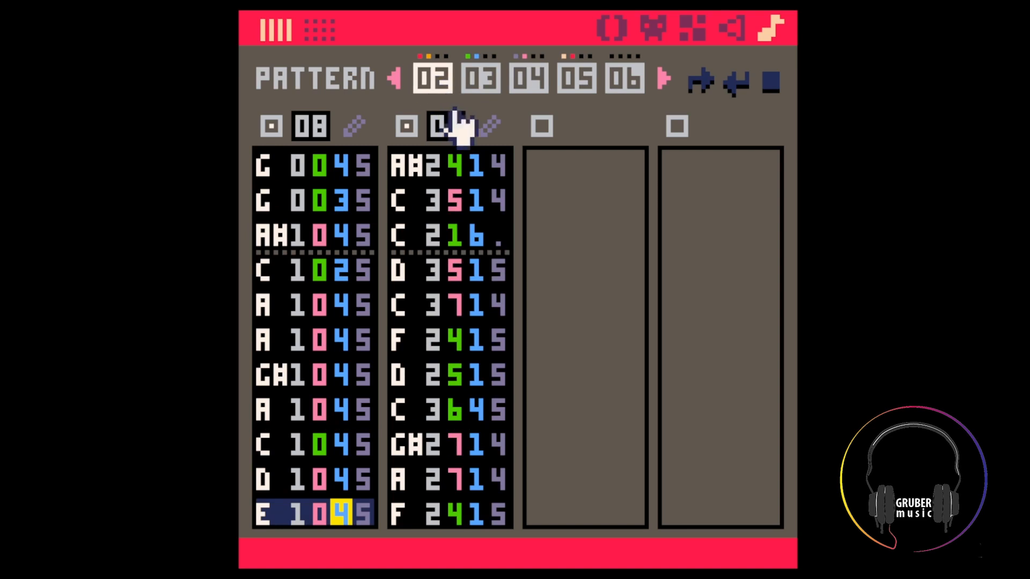
left_click(571, 83)
scroll(397, 196, "up", 6)
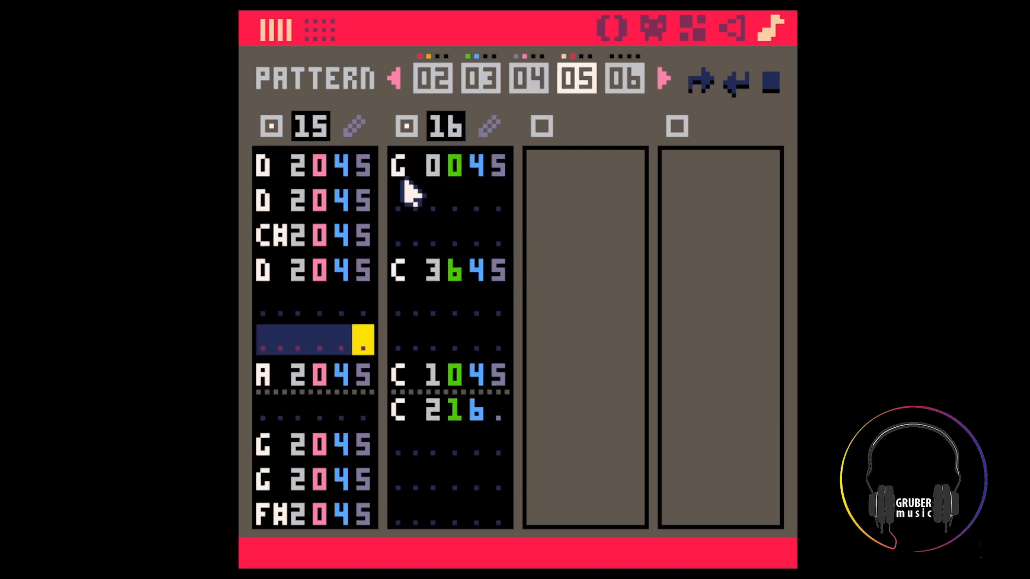
left_click(404, 171)
left_click_drag(404, 170, 494, 306)
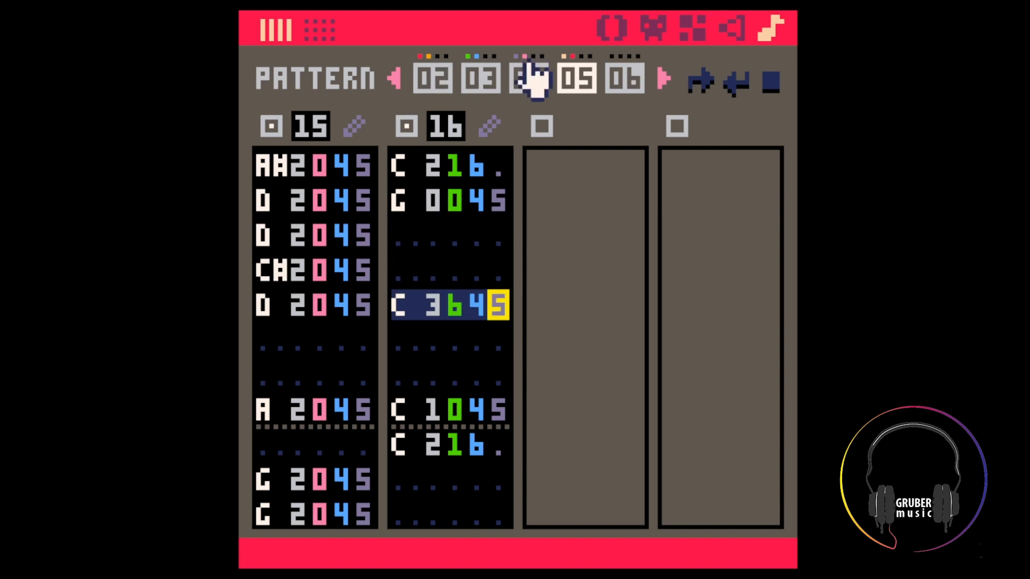
Save the cart and play the song from pattern 00
left_click(531, 81)
key("ctrl+s")
left_click(477, 83)
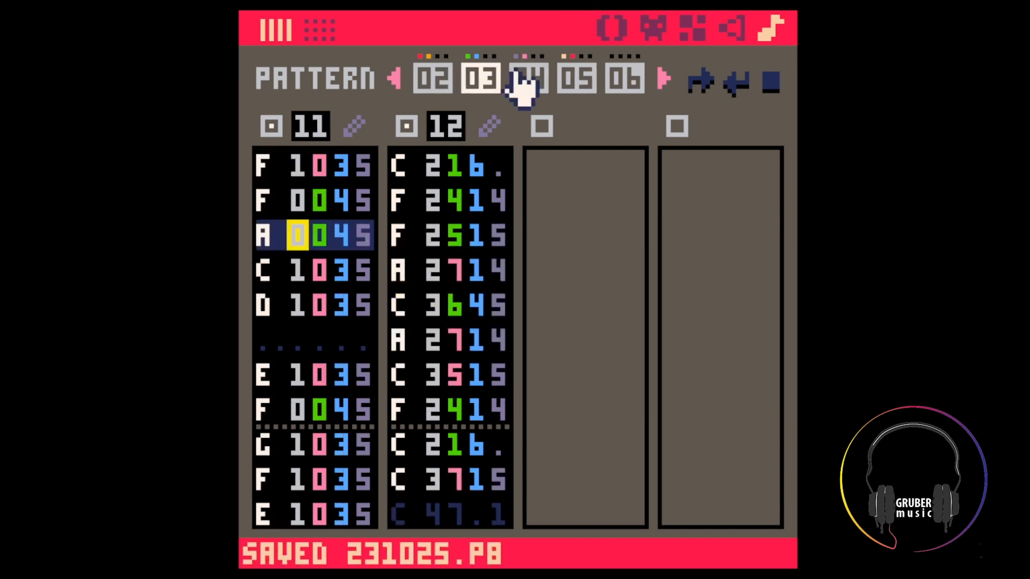
left_click(396, 79)
left_click(396, 79)
left_click(433, 79)
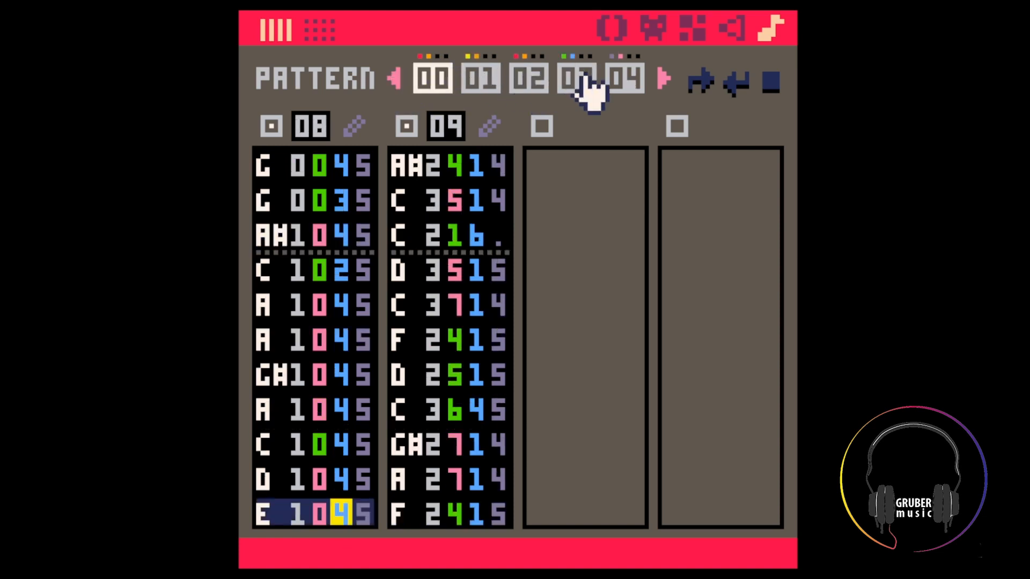
left_click(662, 81)
left_click(395, 79)
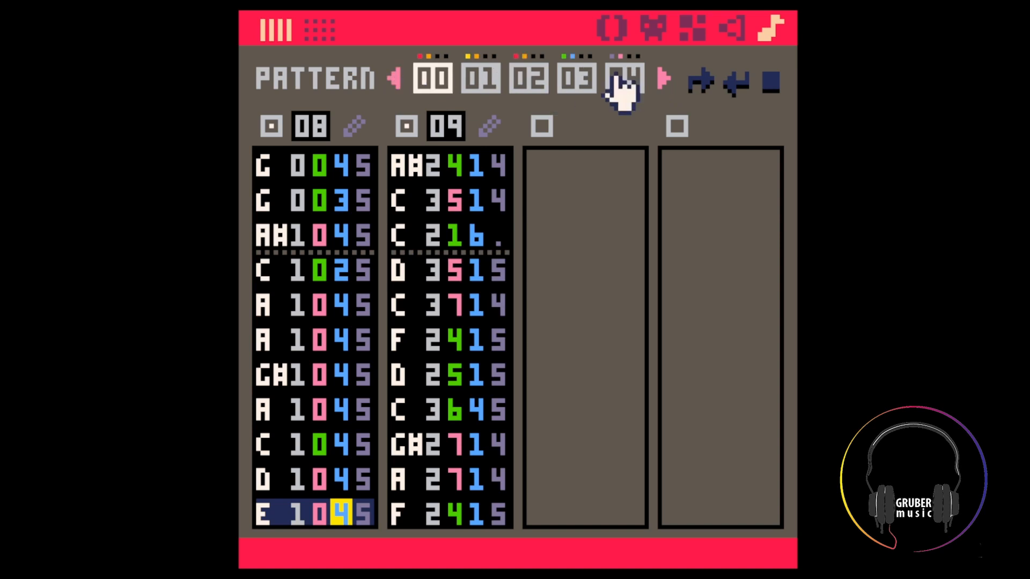
left_click(395, 80)
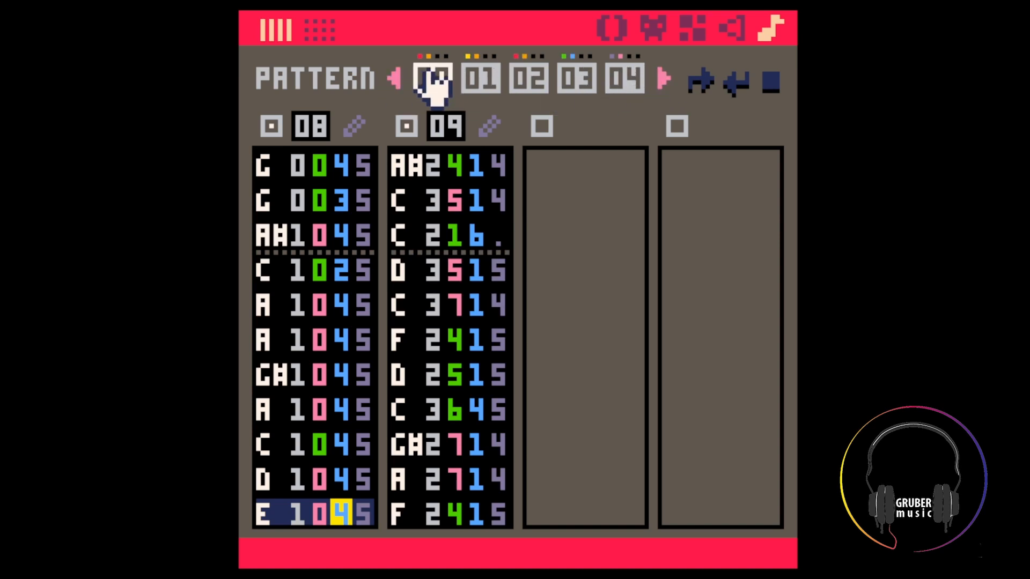
key("space")
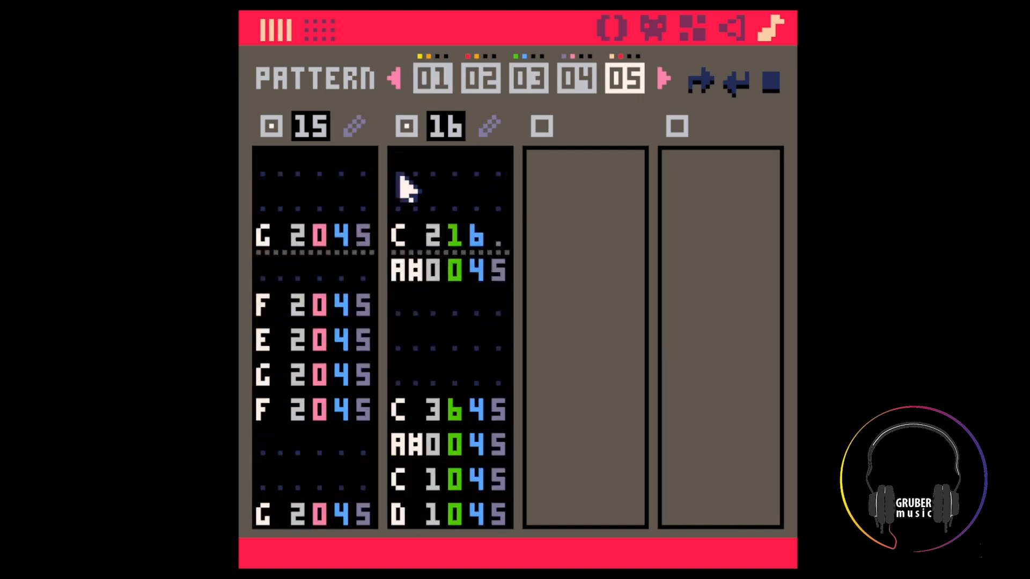
Save the cart and briefly play pattern 04 from its start
left_click(587, 89)
key("ctrl+s")
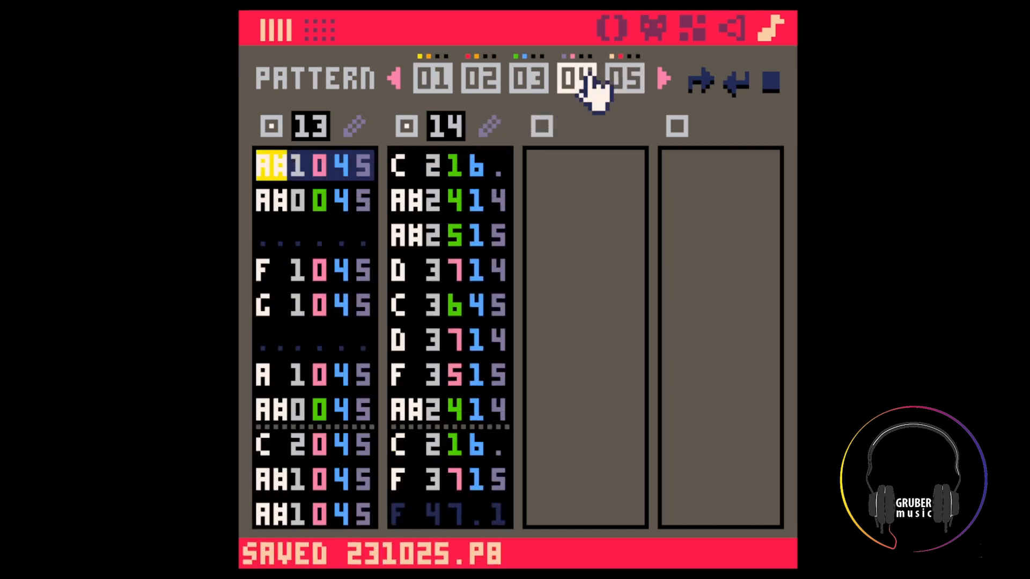
left_click(404, 166)
key("space")
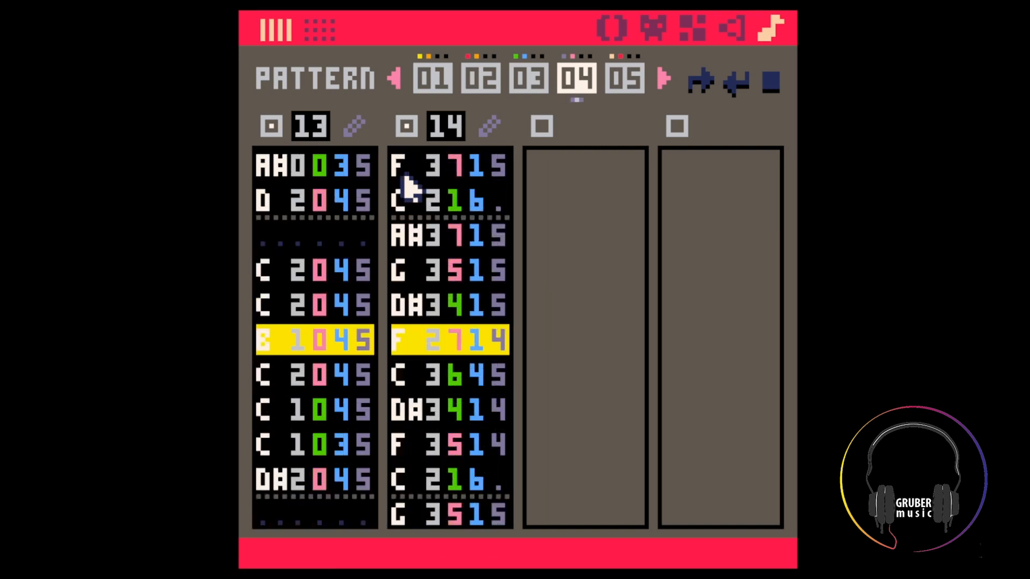
key("space")
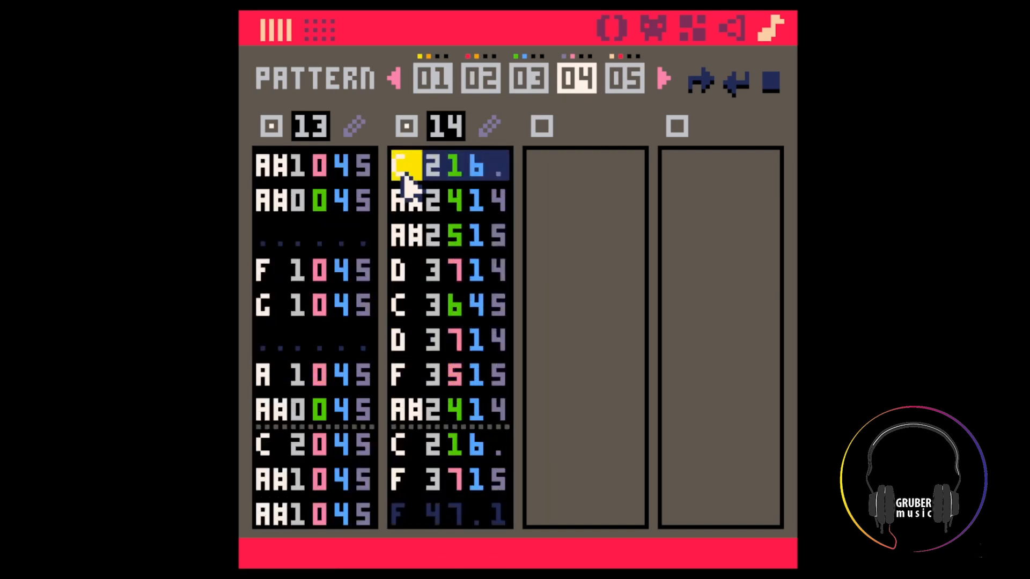
Open SFX 14 in the sound editor and copy the first column's C 3 note from row five to row eight
left_click_drag(420, 317, 511, 317)
key("ctrl+c")
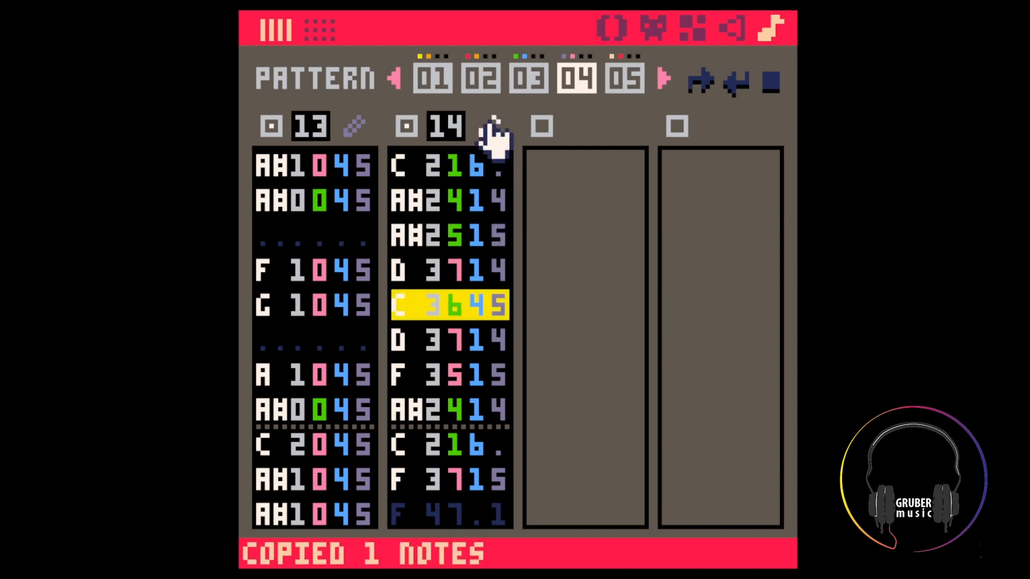
left_click(488, 128)
left_click(270, 335)
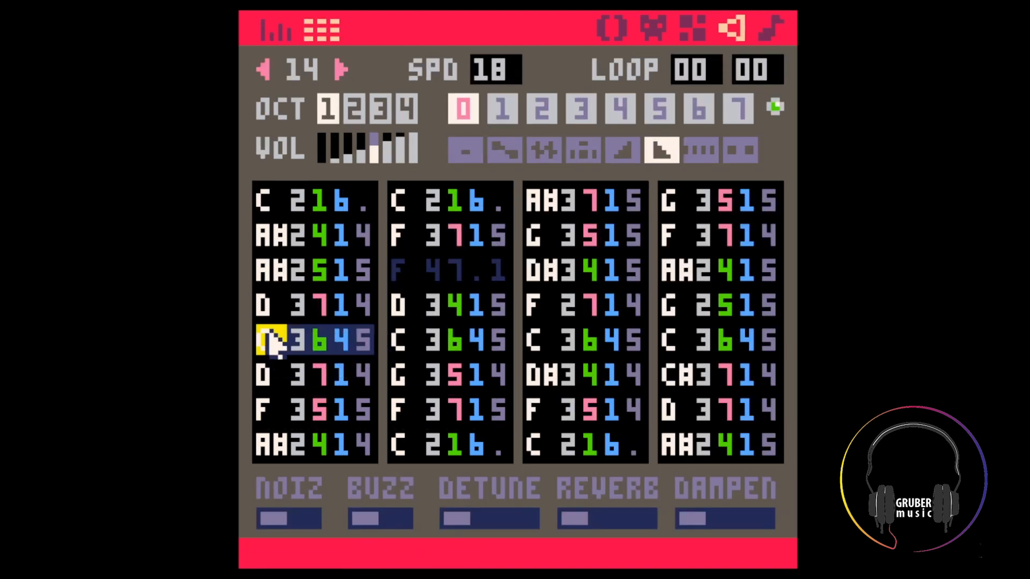
left_click_drag(269, 335, 370, 336)
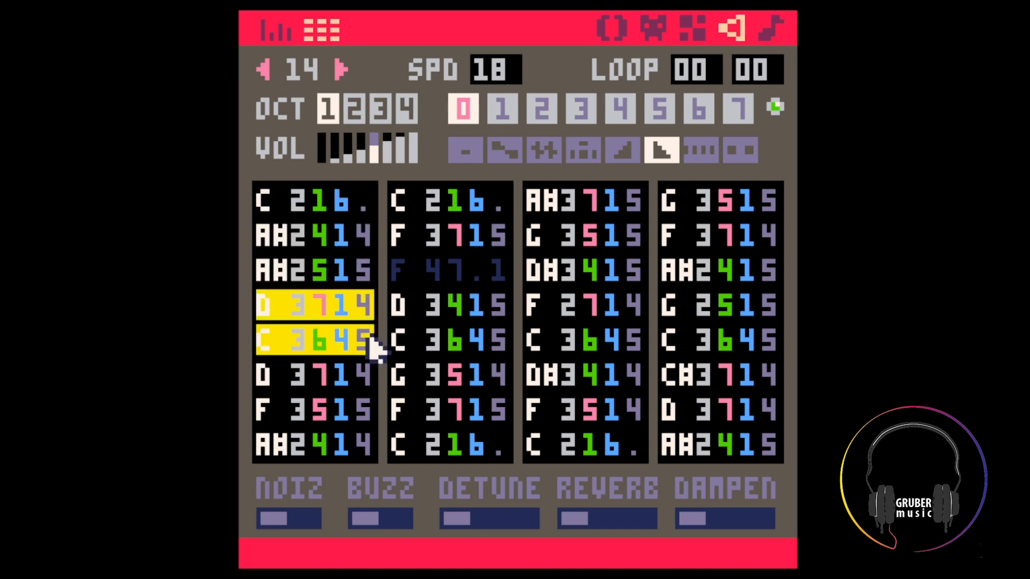
key("ctrl+c")
left_click(274, 443)
key("ctrl+v")
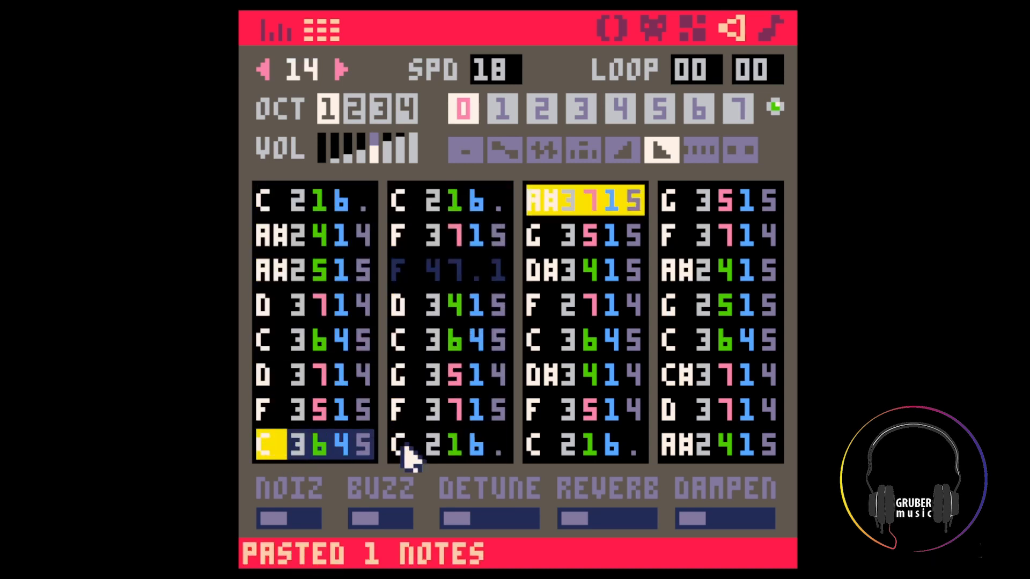
Set the volume of the C 3 note in row eight of SFX 14's first column to 2 and copy it
key("space")
key("space")
type("2")
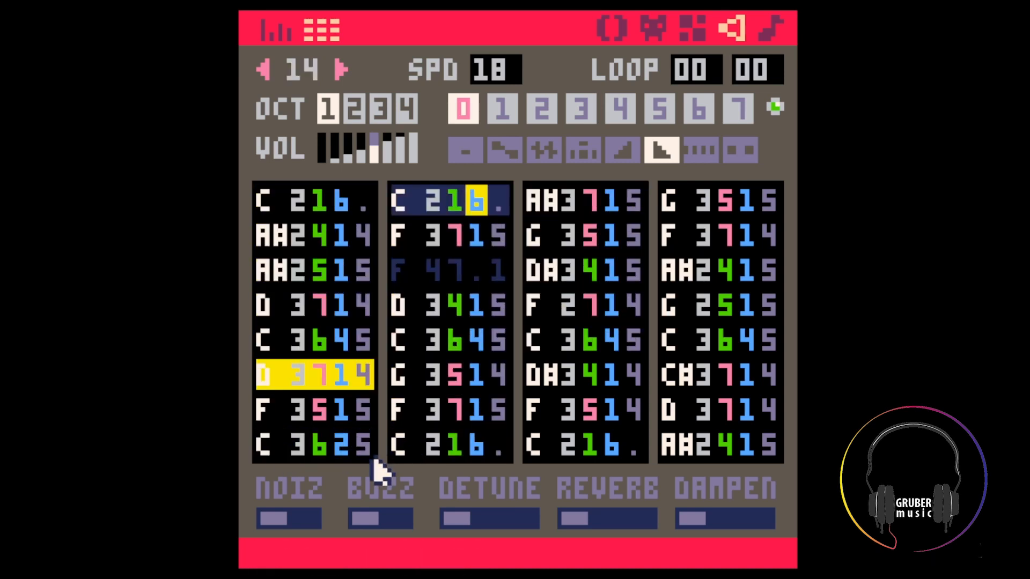
left_click_drag(298, 451, 368, 453)
key("ctrl+c")
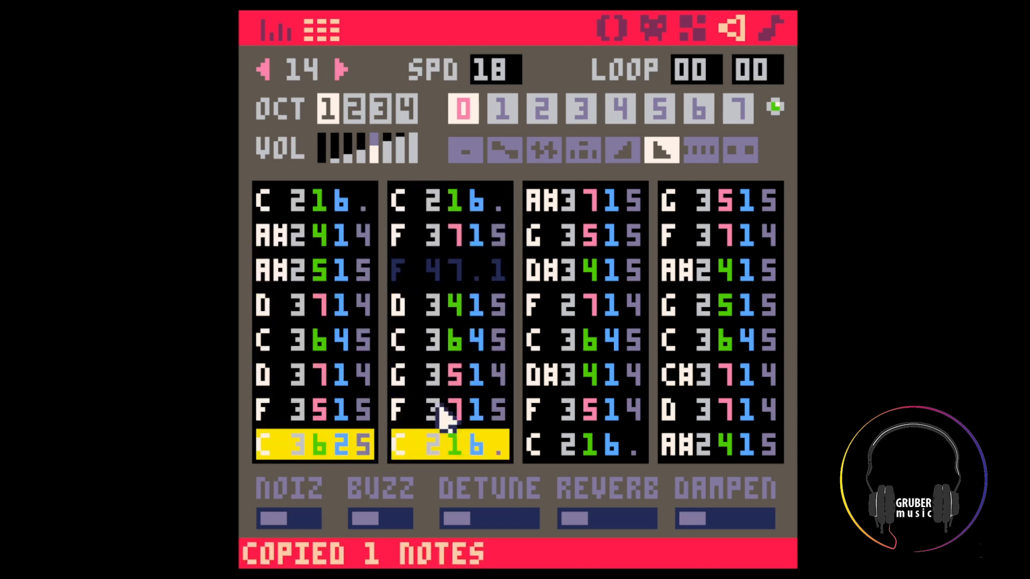
Paste the soft C 3 note into row seven of SFX 14's second column and the last row of its fourth column
left_click(405, 416)
key("ctrl+v")
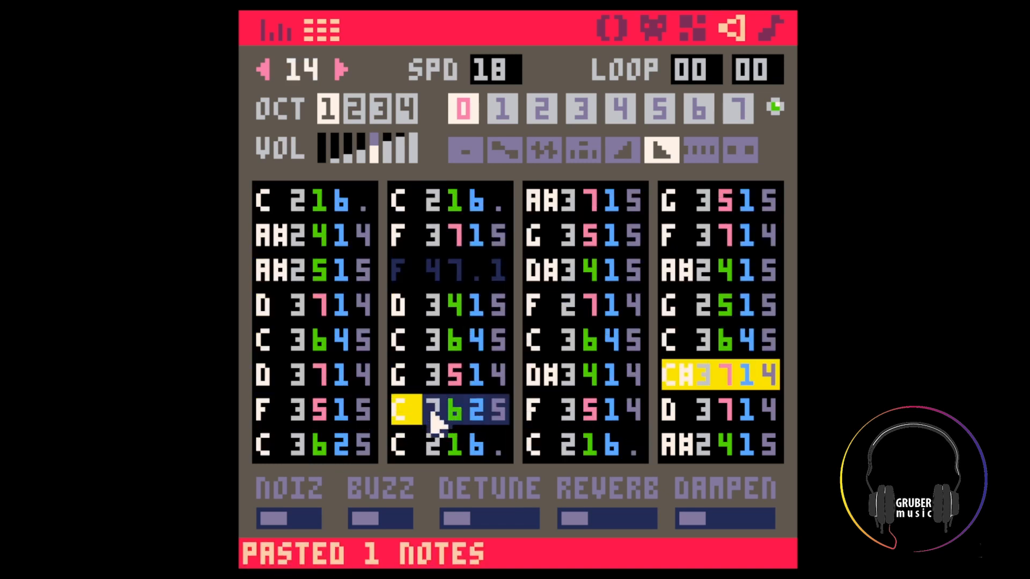
left_click_drag(668, 446, 678, 451)
key("ctrl+c")
key("ctrl+v")
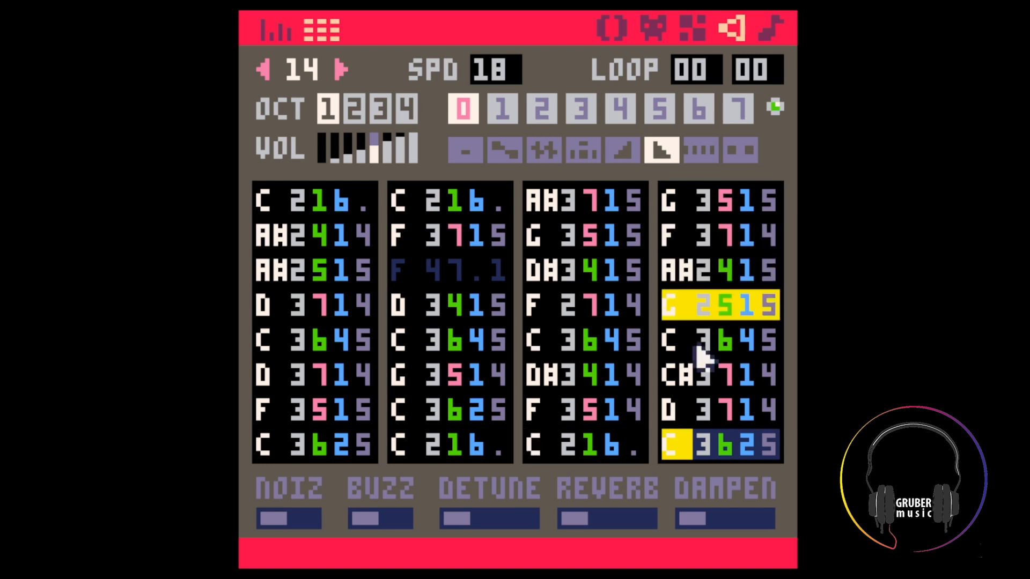
Copy the C 2 note from the last row of SFX 14's second column onto the first row of the third column
left_click(770, 24)
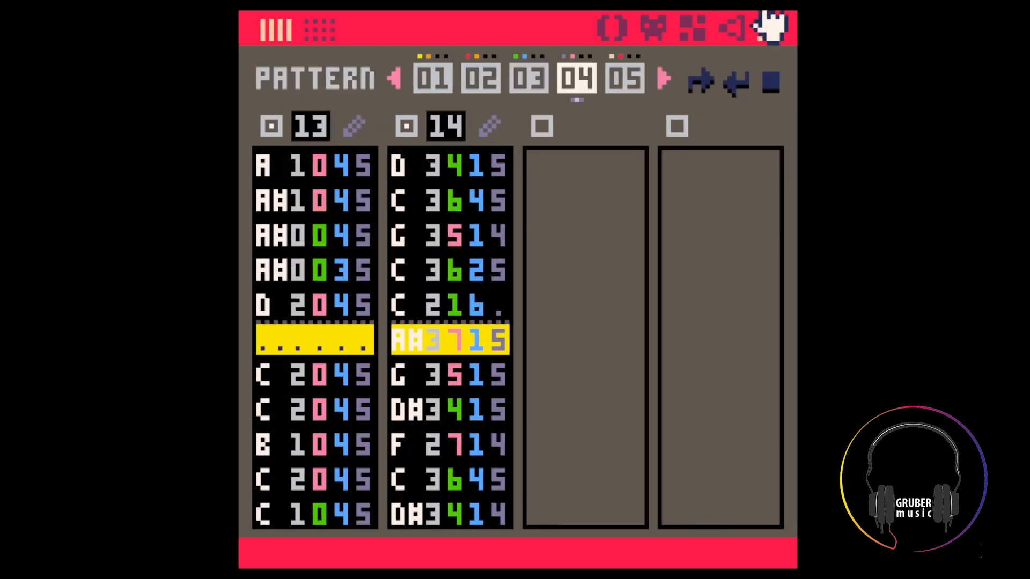
left_click(742, 27)
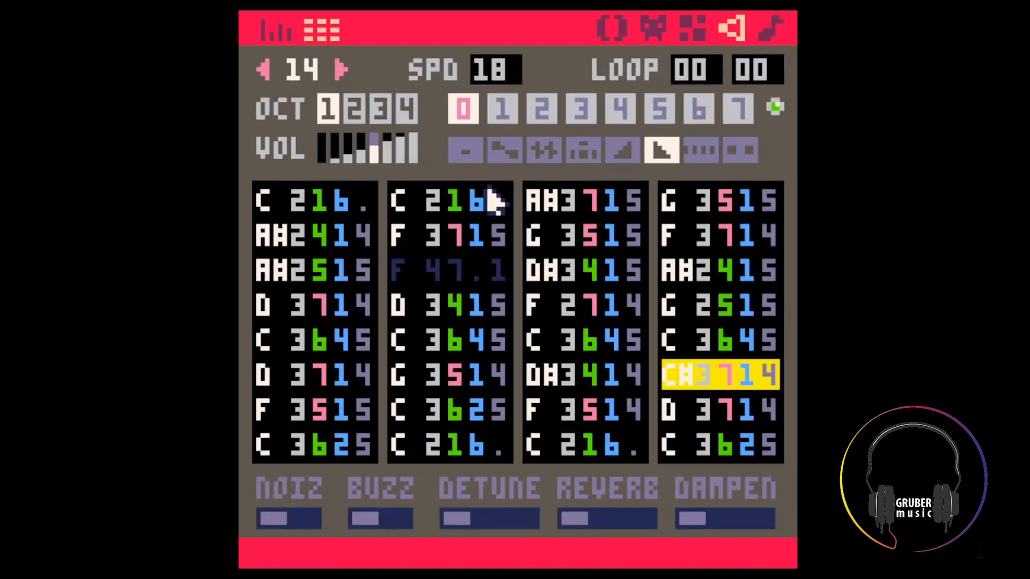
left_click(451, 371)
left_click(471, 437)
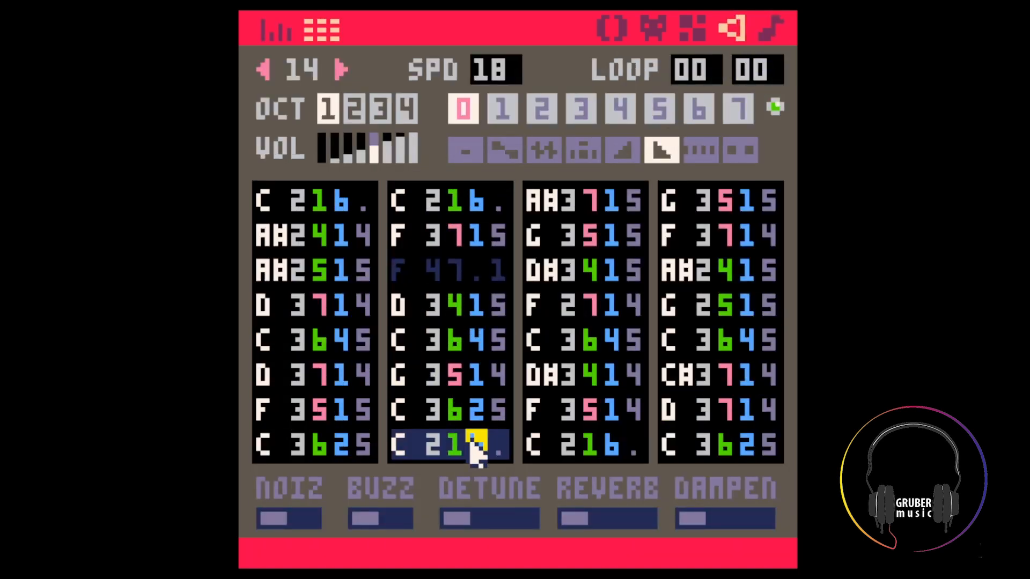
left_click_drag(403, 451, 504, 446)
key("ctrl+c")
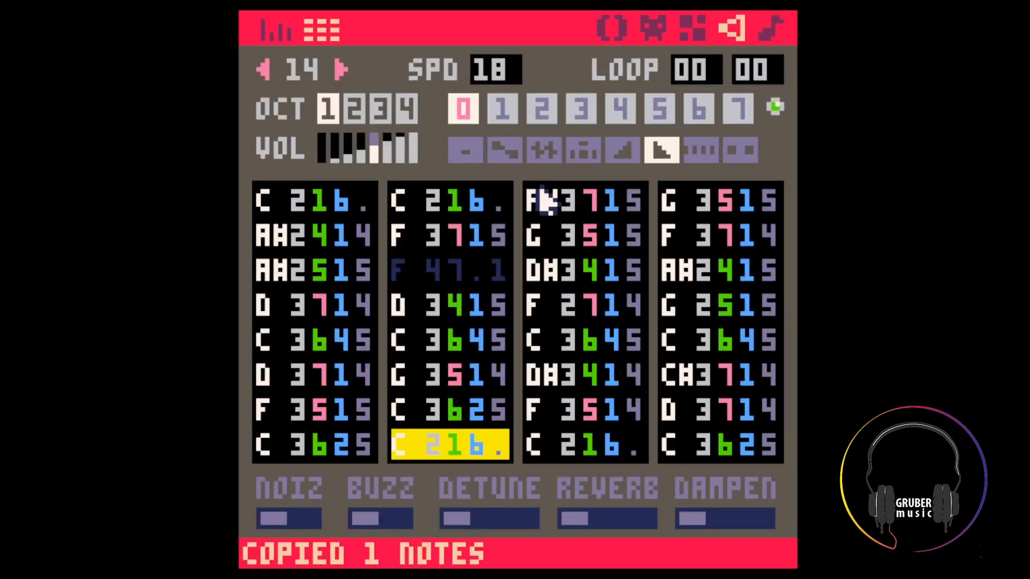
left_click(535, 200)
key("ctrl+v")
Move the soft C 3 note in SFX 14's second column from row seven to row eight, leaving row seven empty
left_click_drag(427, 409, 523, 427)
left_click_drag(410, 420, 459, 432)
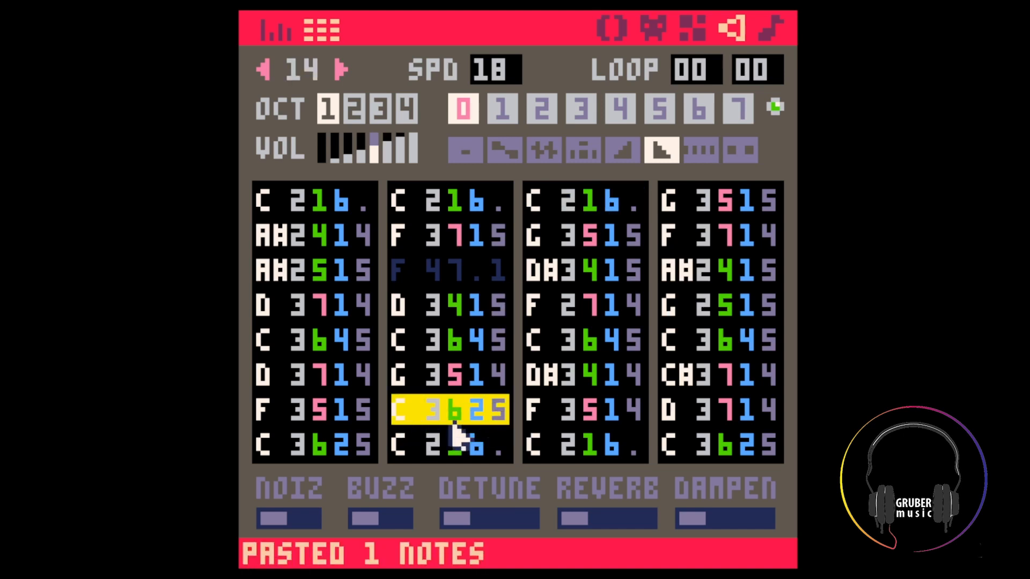
key("ctrl+c")
left_click(467, 437)
key("ctrl+v")
left_click(474, 412)
key("BackSpace")
Play SFX 14 to hear the shifted drum hits
key("space")
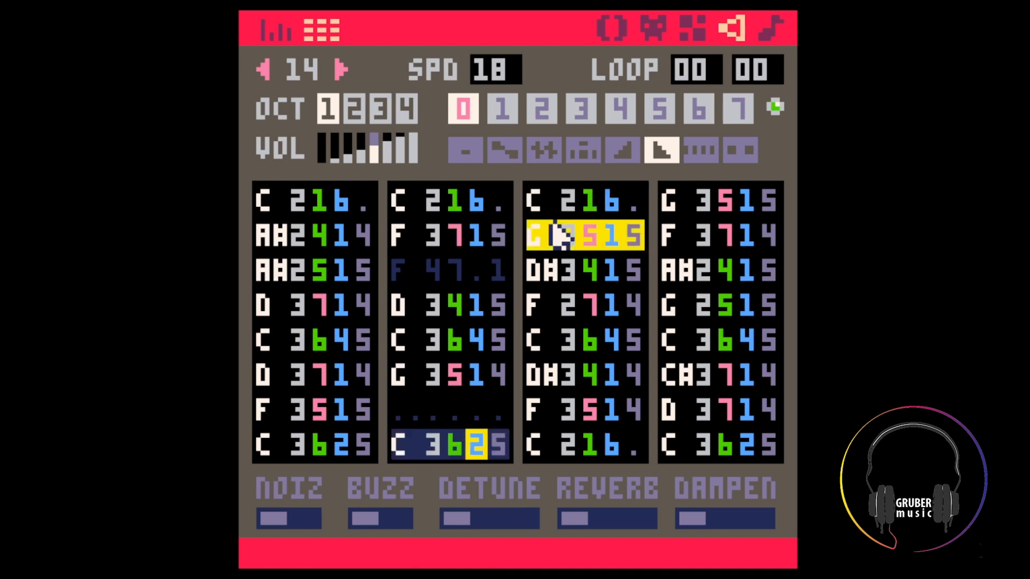
left_click(455, 431)
key("space")
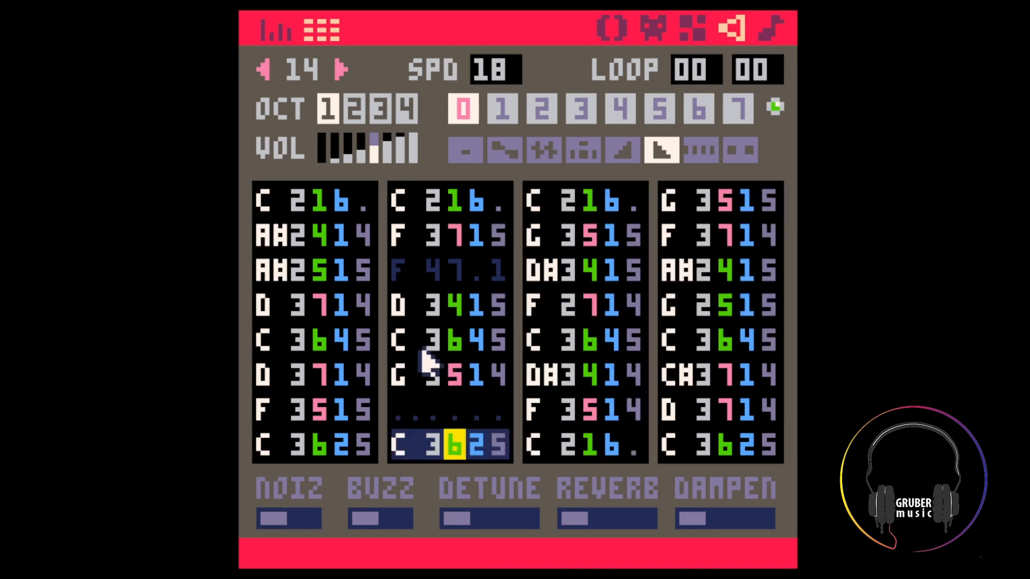
key("space")
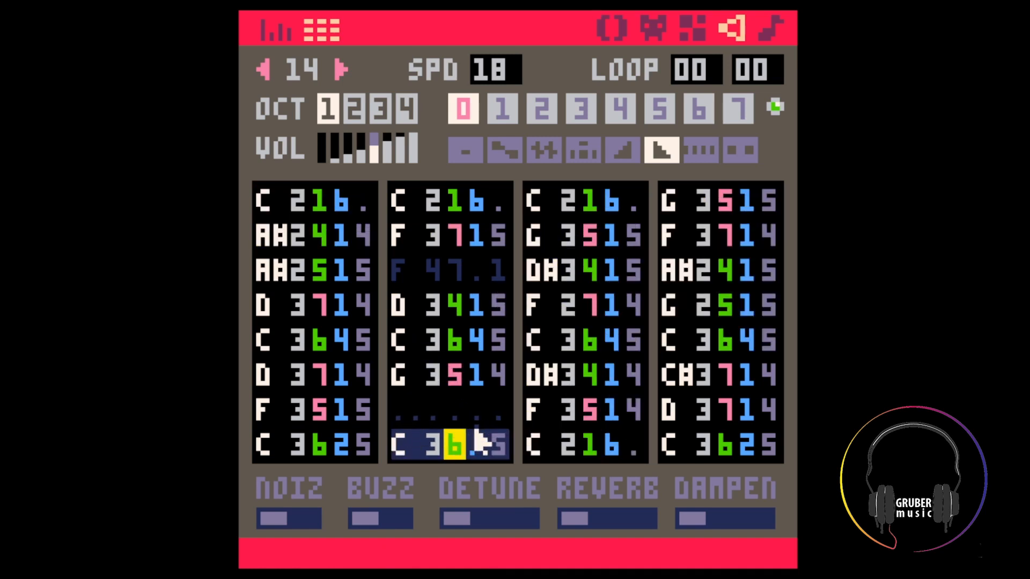
Try a C 3 note at volume 1 in row seven of SFX 14's second column, transposed up one semitone
left_click(478, 413)
type("15")
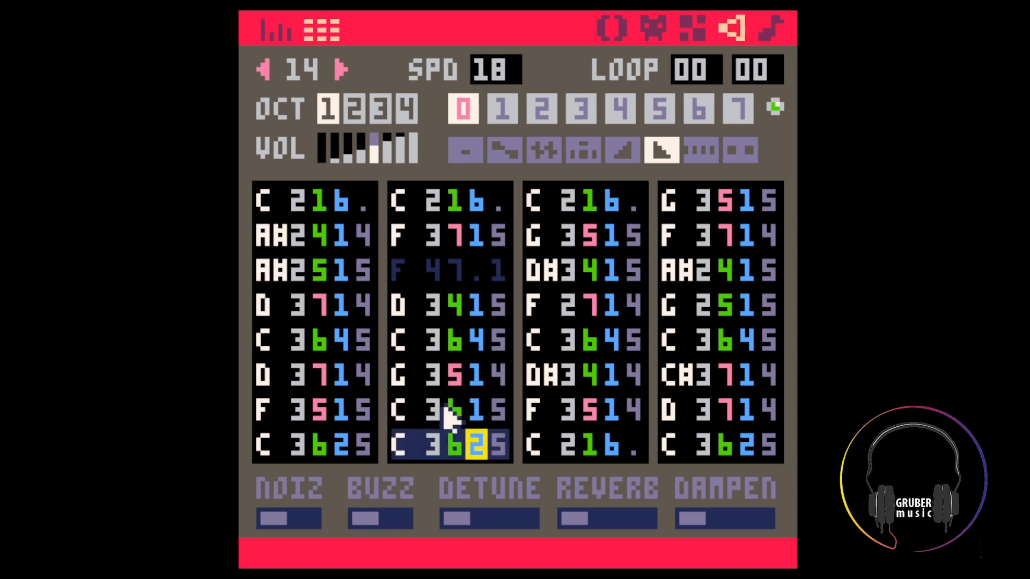
left_click_drag(414, 407, 527, 411)
scroll(475, 408, "up", 1)
left_click(476, 408)
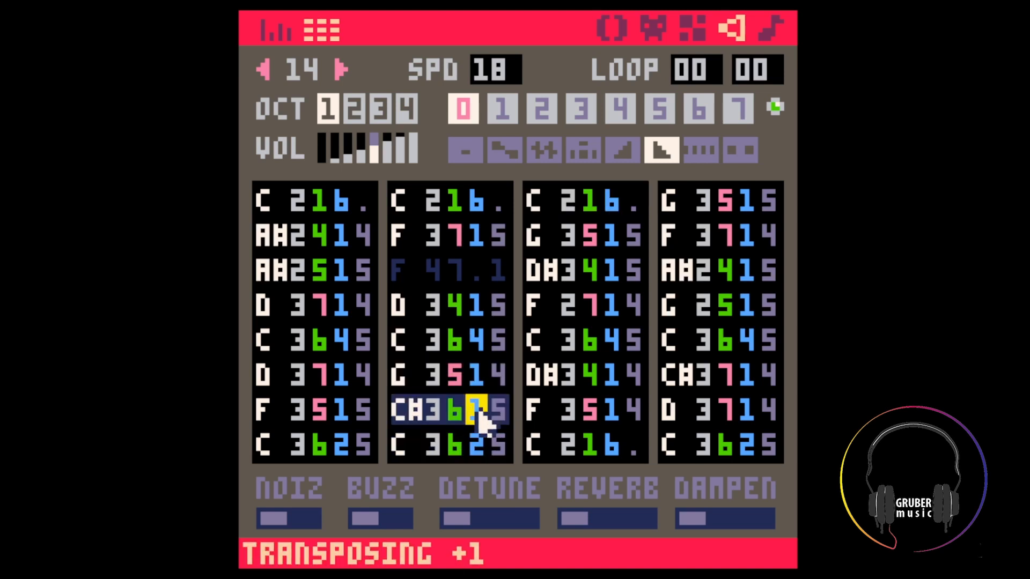
key("BackSpace")
Replay SFX 14 with row seven of the second column empty and check that column's last two rows
left_click(472, 346)
key("space")
key("space")
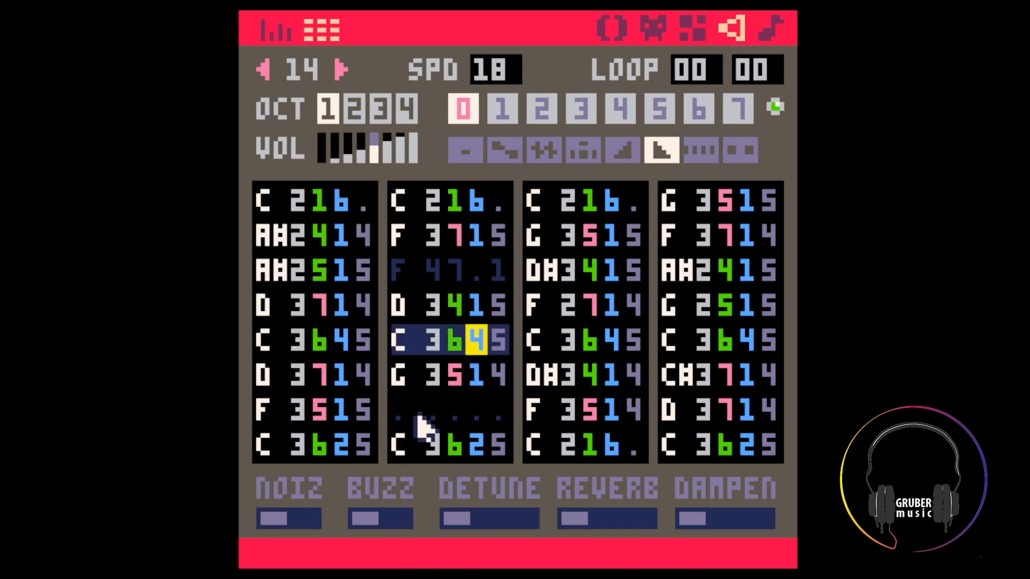
left_click_drag(415, 443, 516, 456)
left_click(413, 411)
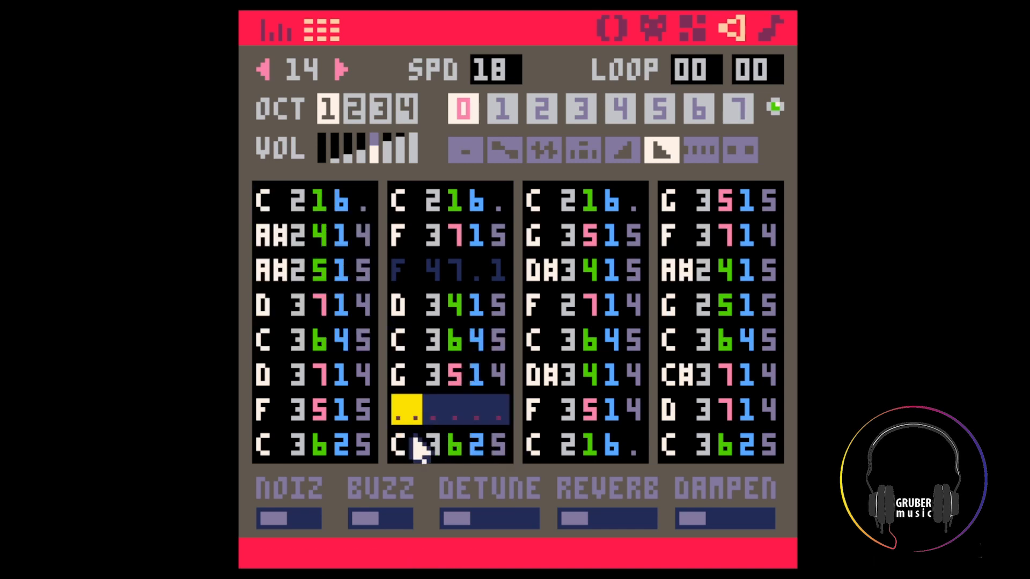
left_click_drag(415, 439, 548, 447)
left_click_drag(416, 411, 430, 444)
left_click(445, 416)
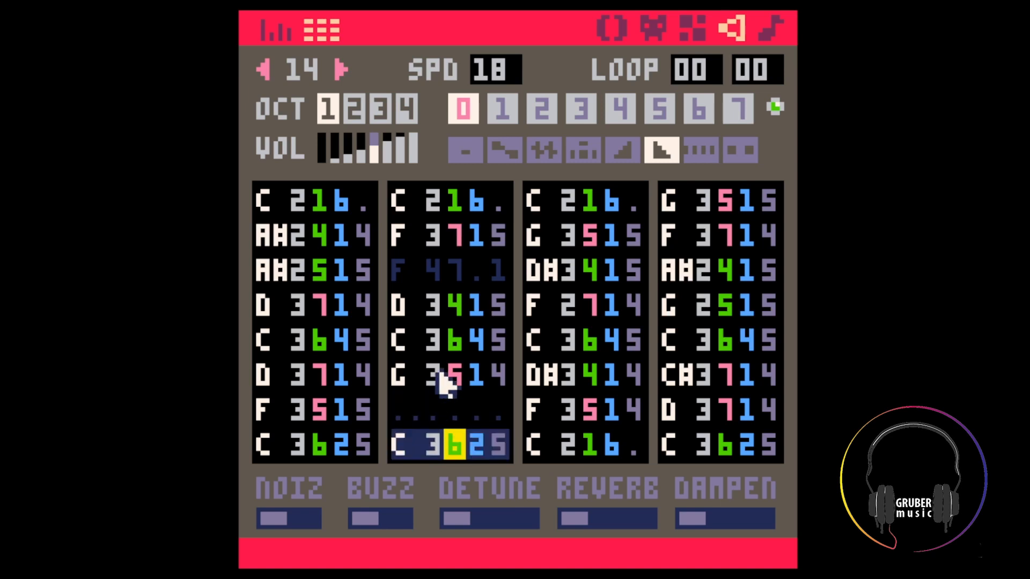
key("space")
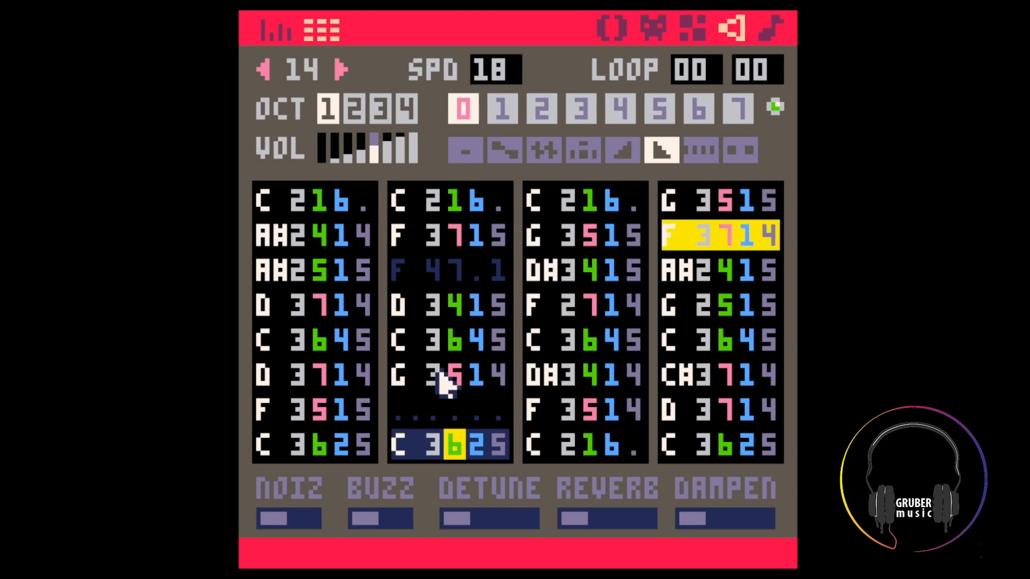
Save the cart and return to the start of pattern 04 in the music editor
left_click(459, 308)
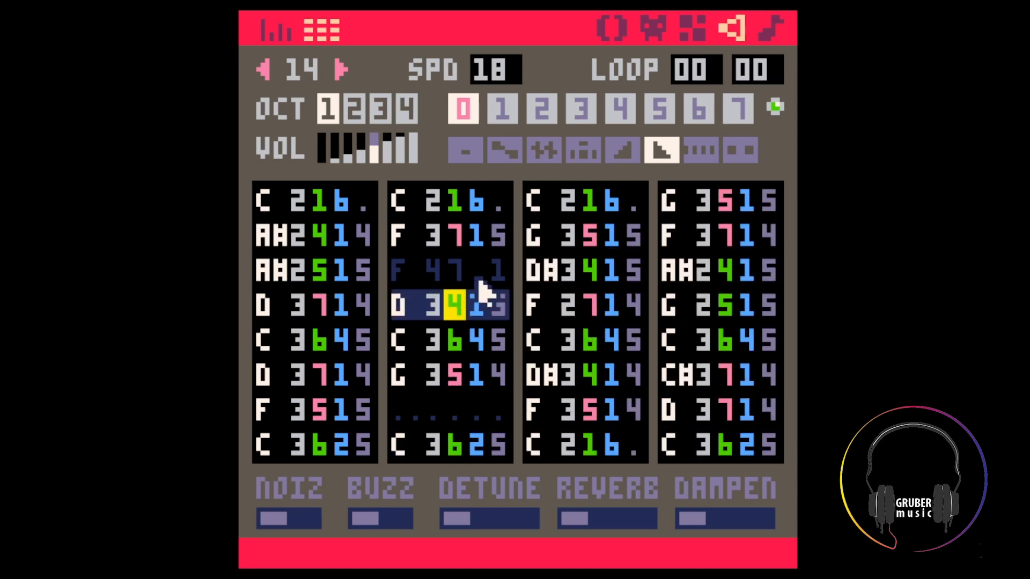
key("ctrl+s")
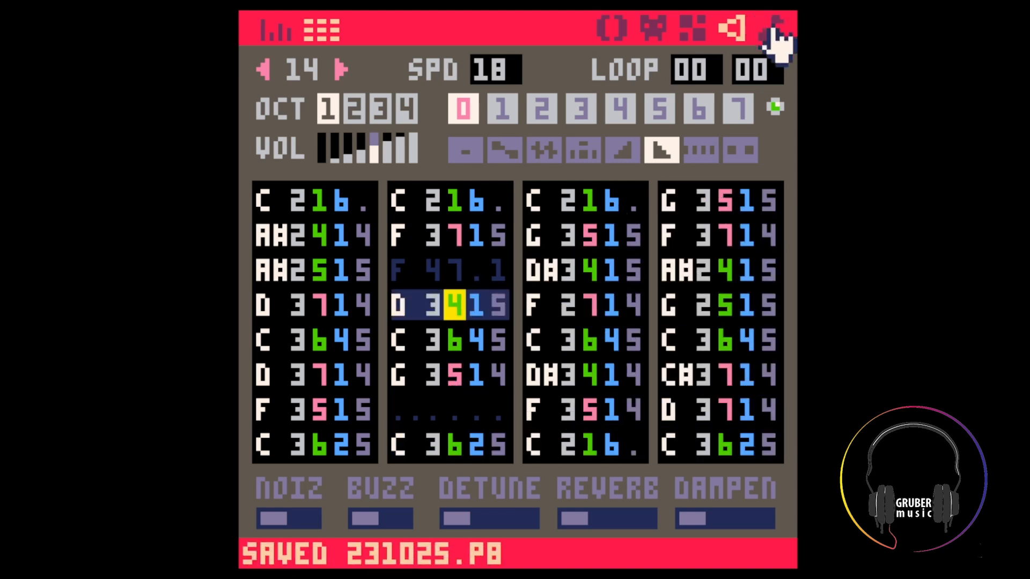
left_click(772, 28)
left_click(423, 163)
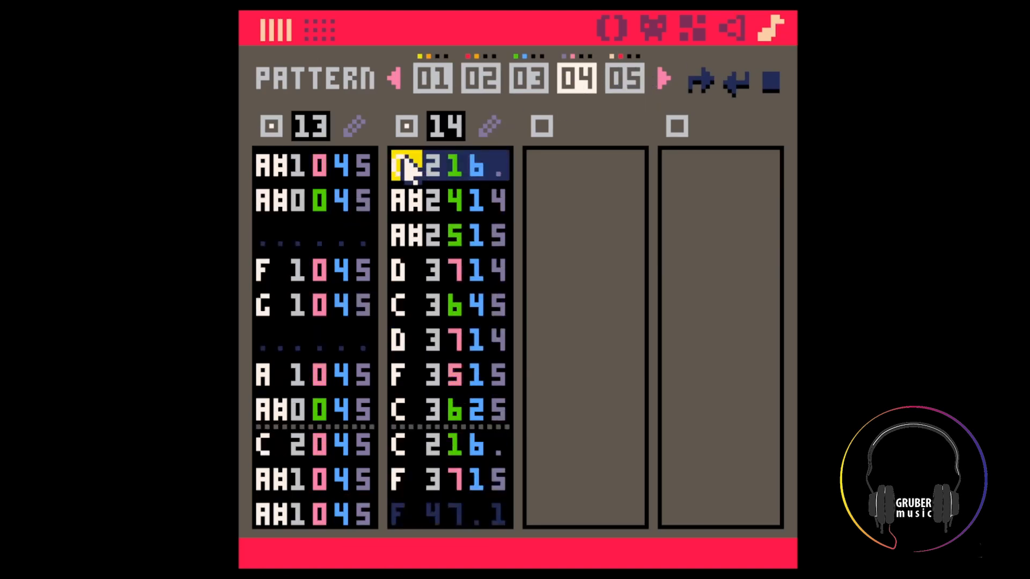
Examine the opening notes of SFX 13 and 14 in pattern 04 and open pattern 00
left_click_drag(277, 177, 362, 247)
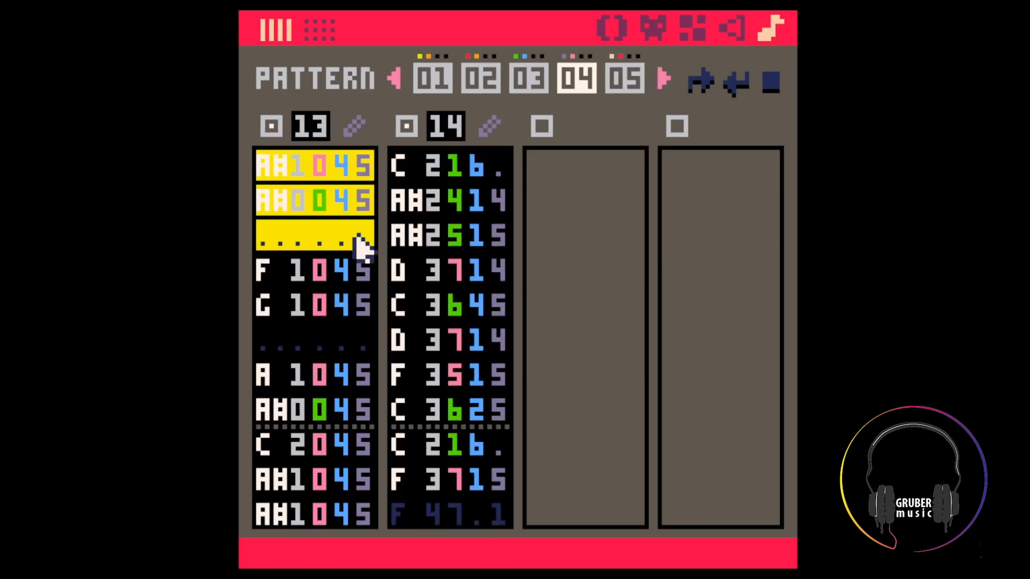
left_click(403, 167)
left_click_drag(508, 223, 506, 398)
left_click(506, 398)
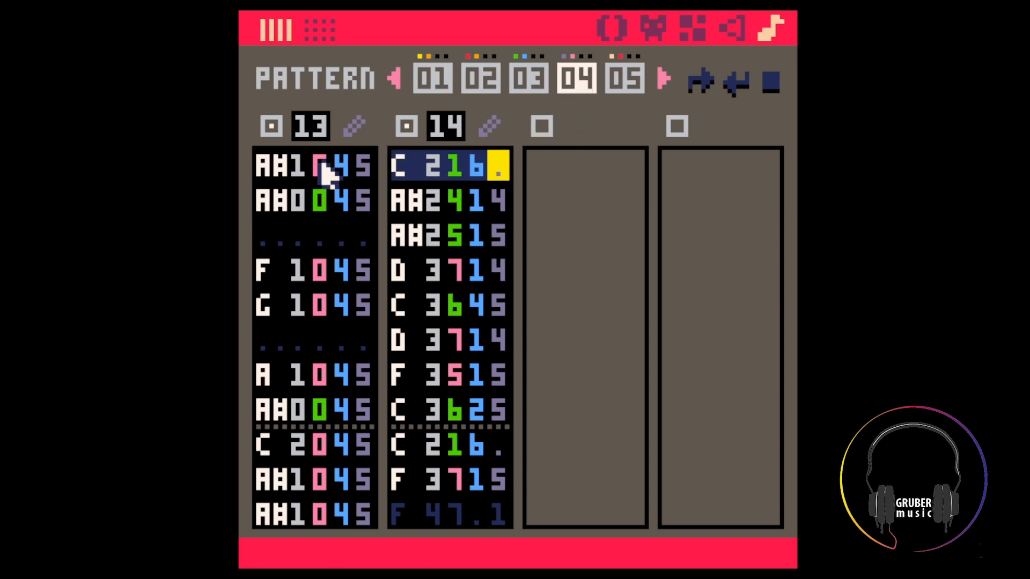
left_click(397, 78)
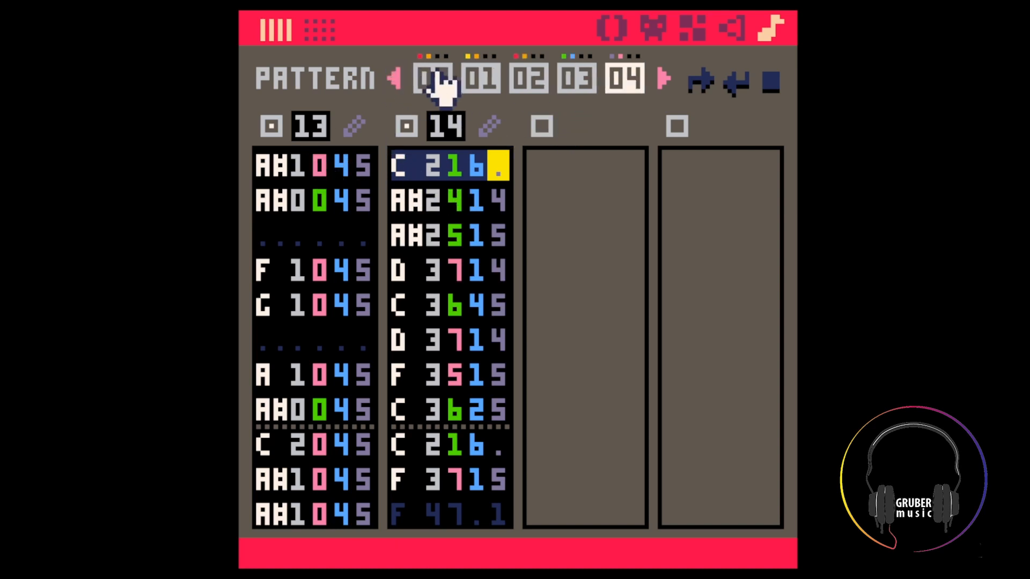
left_click(435, 80)
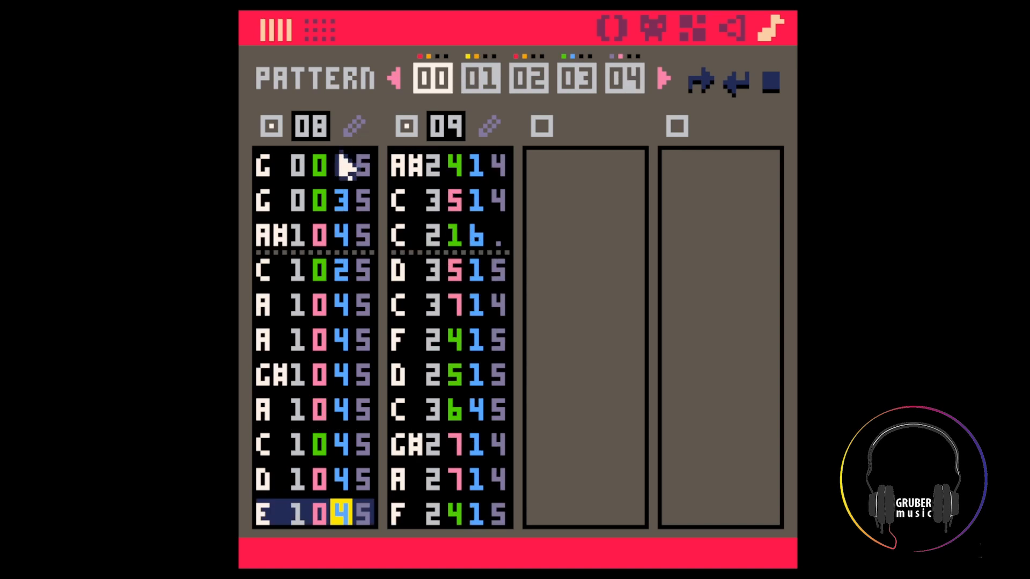